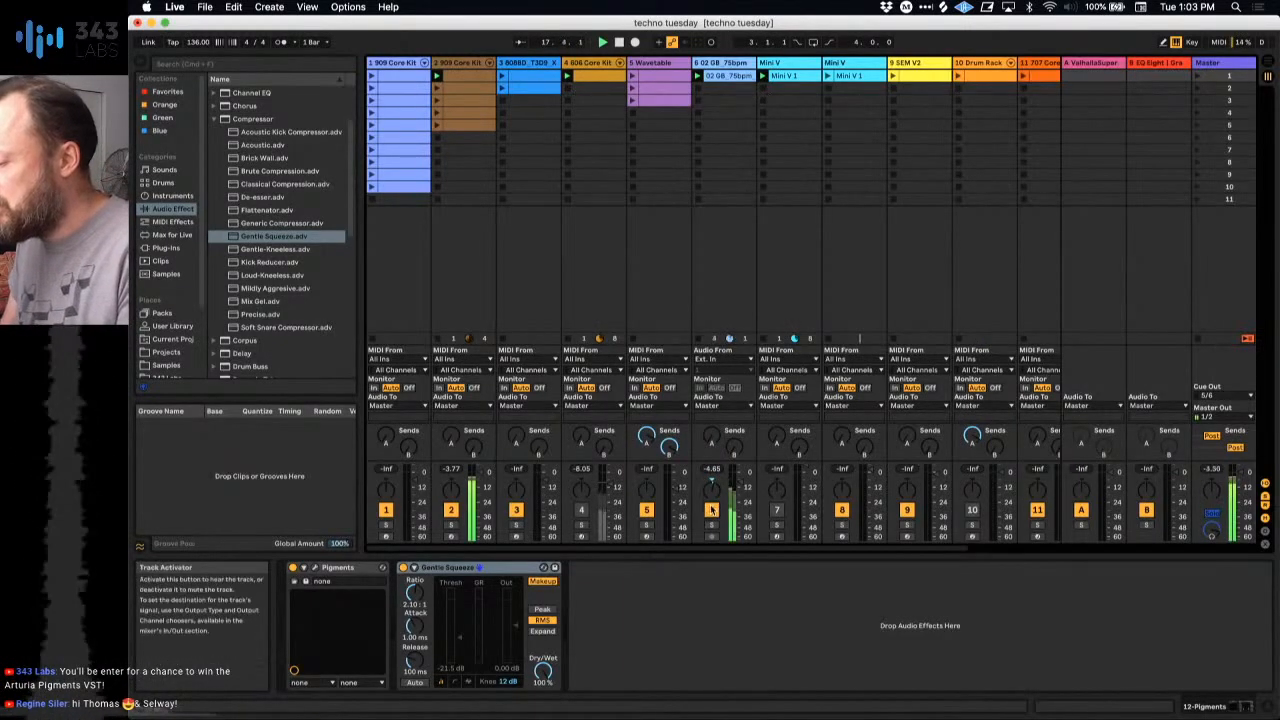
# Step: Audition the 606 Core Kit track by briefly unmuting it, and view the notes of track 7's Mini V 1 clip
pyautogui.click(582, 512)
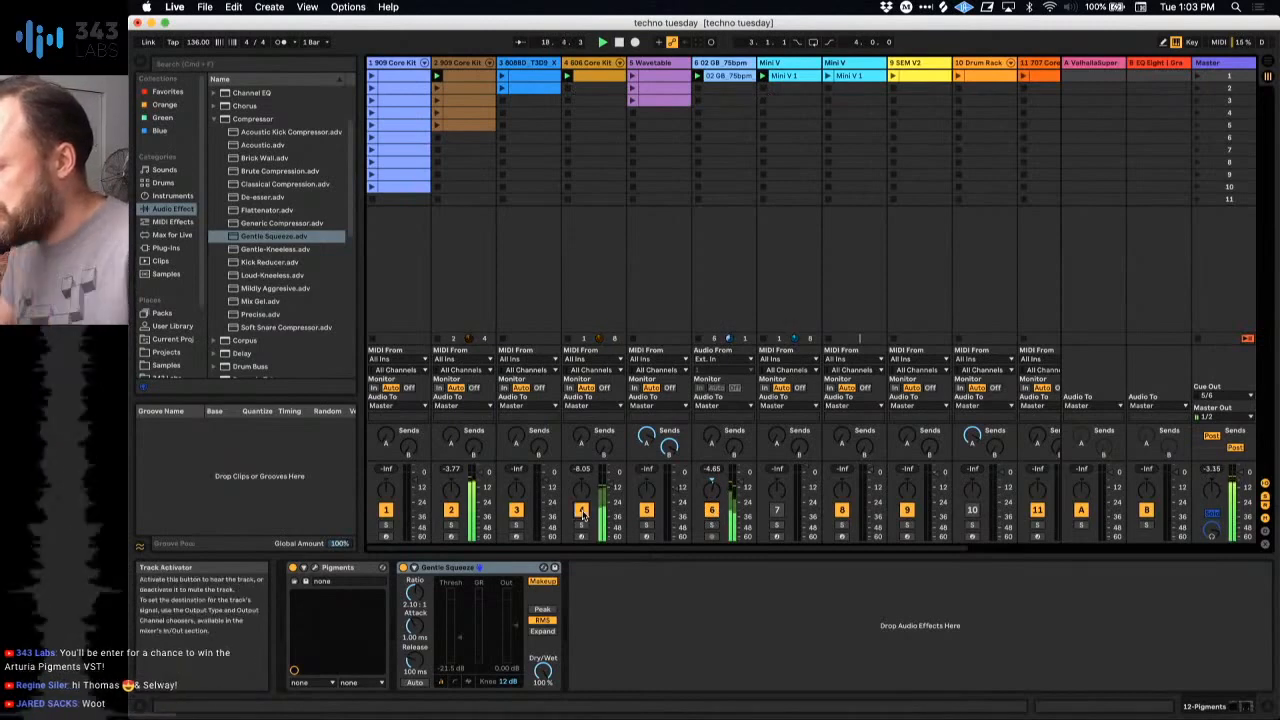
pyautogui.click(582, 512)
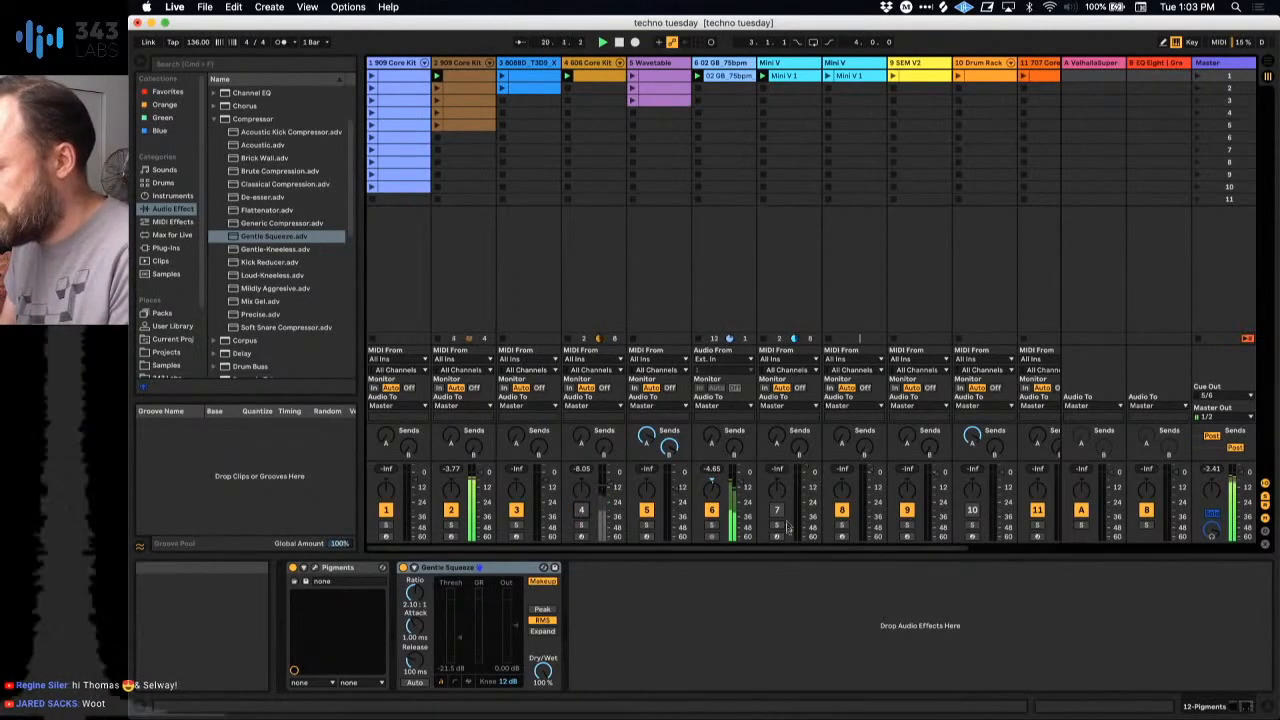
pyautogui.click(787, 75)
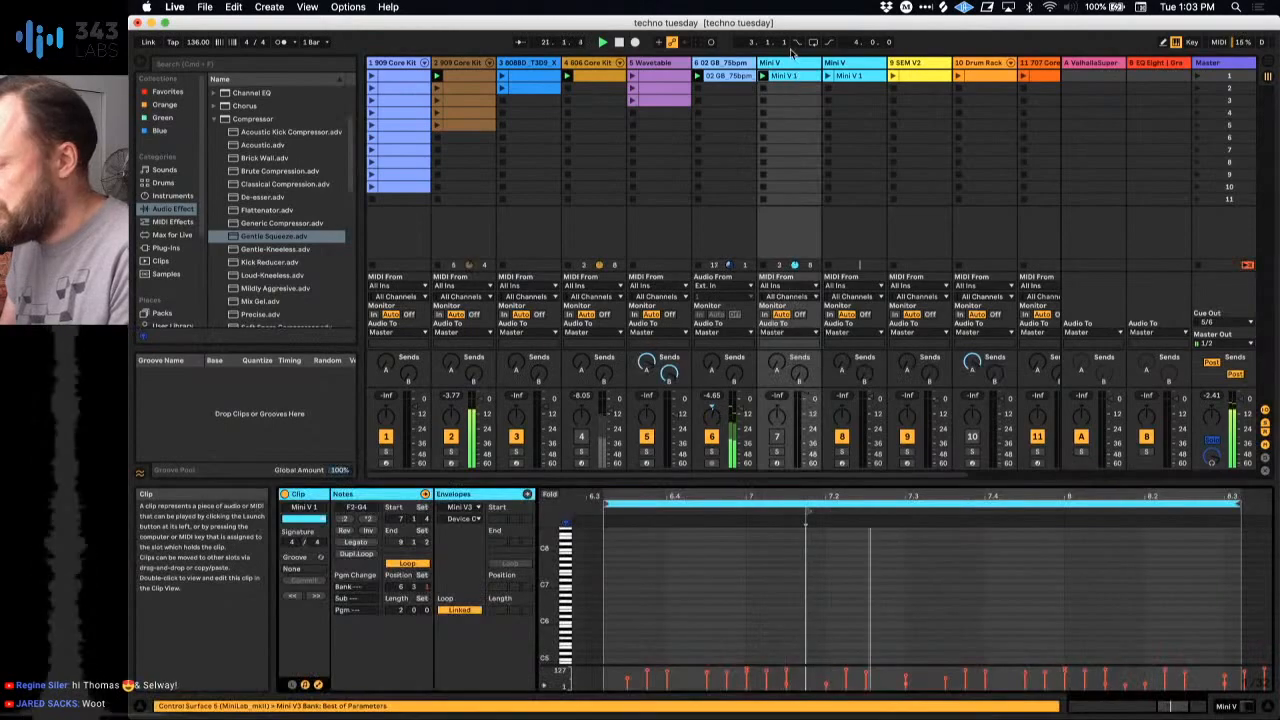
pyautogui.scroll(-5, 755, 570)
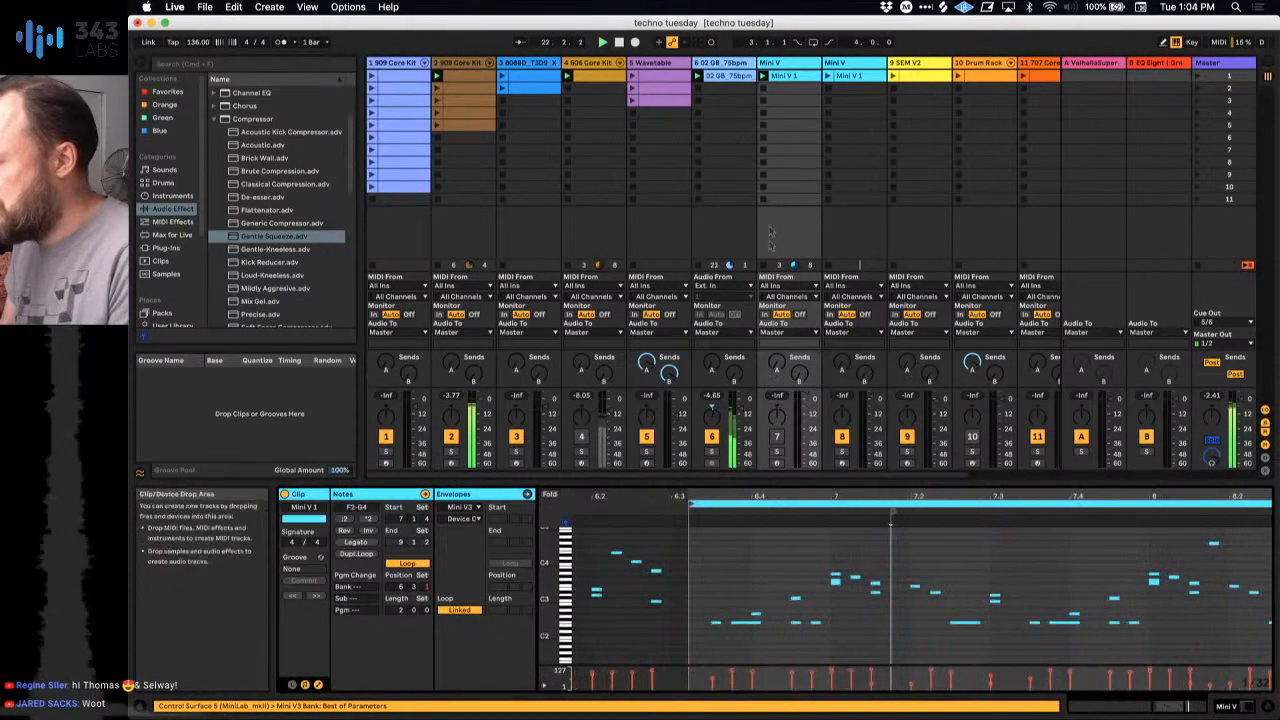
# Step: Enable the Mini V3 instrument on track 7, unmute the track and set its volume to 3.0 dB
pyautogui.press('space')
pyautogui.doubleClick(774, 63)
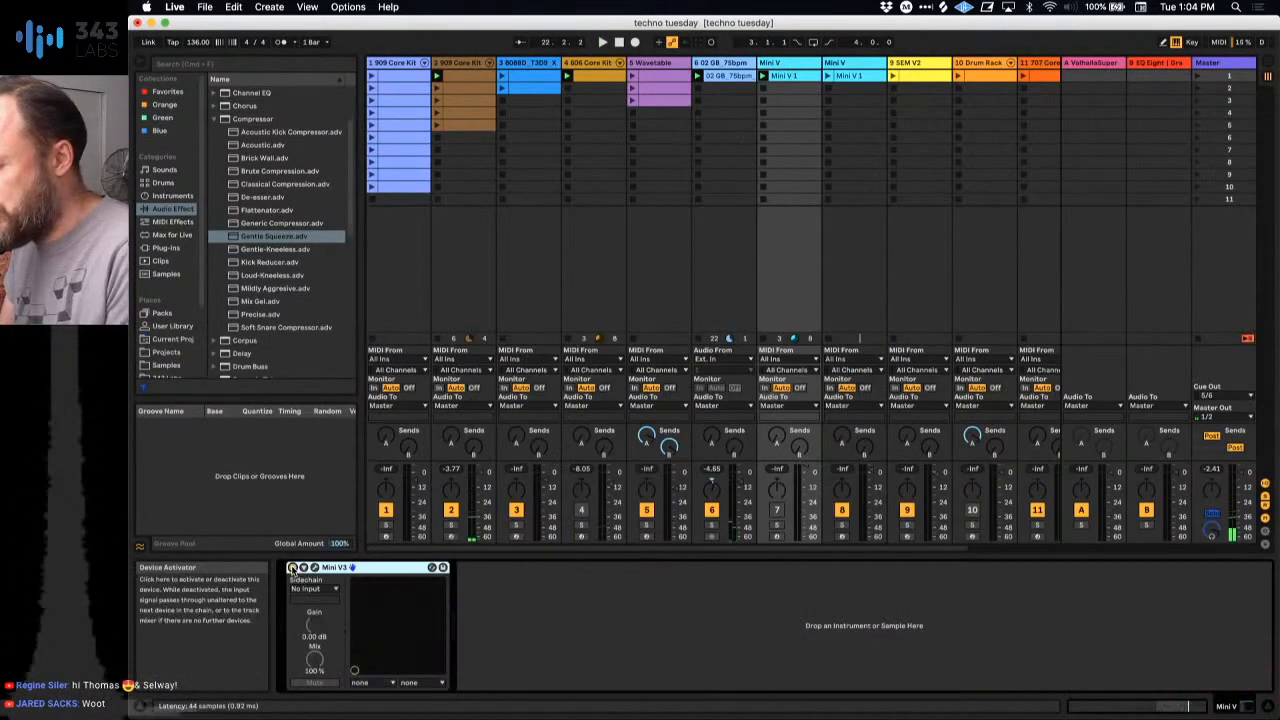
pyautogui.press('space')
pyautogui.click(779, 517)
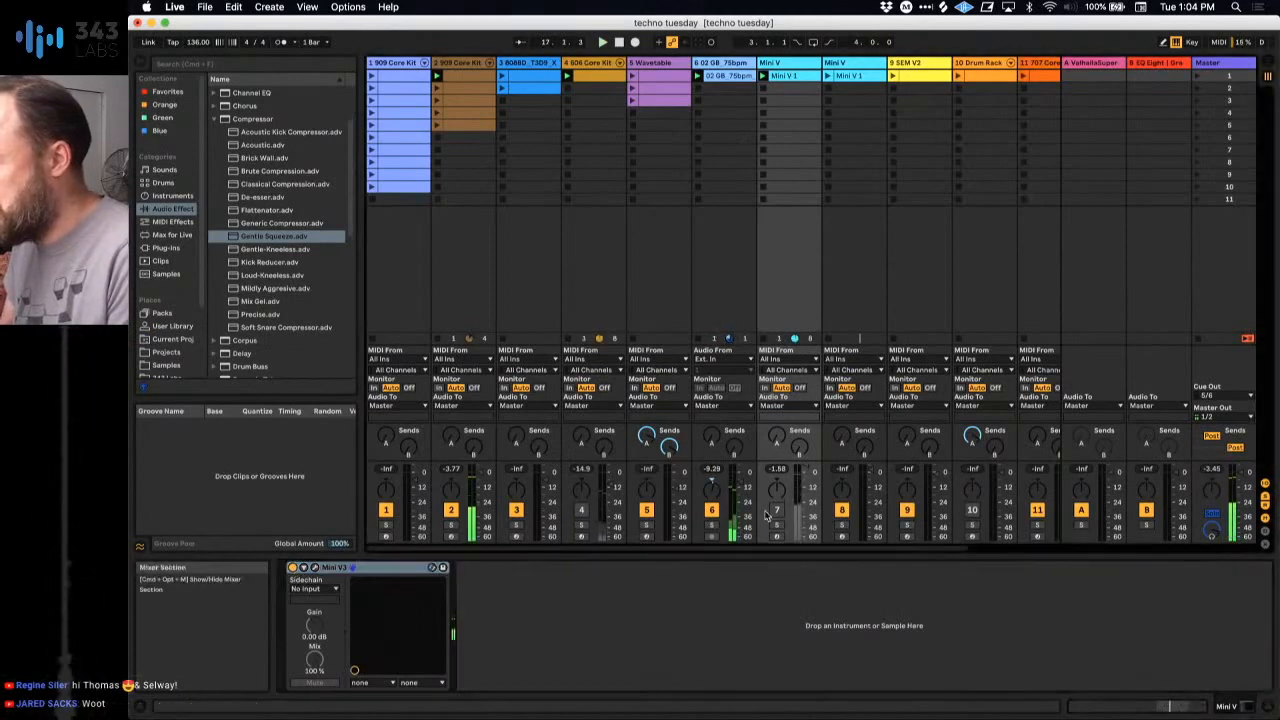
pyautogui.click(778, 512)
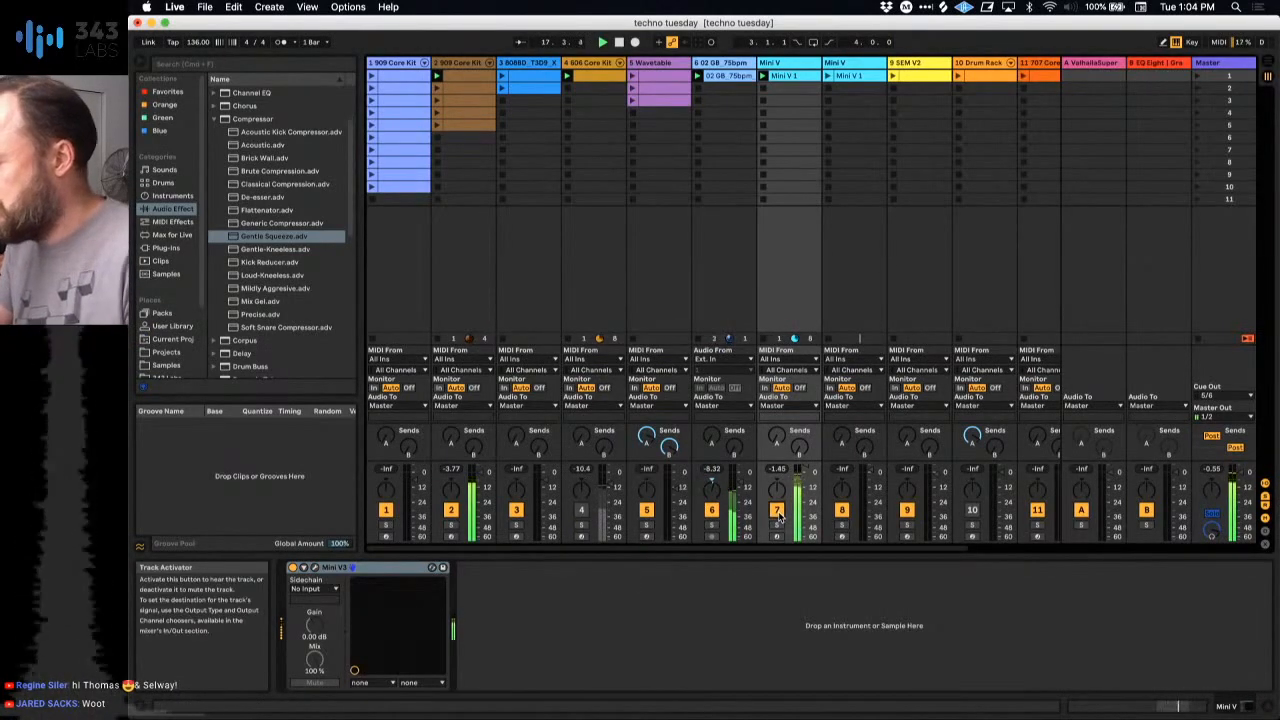
pyautogui.moveTo(799, 466); pyautogui.dragTo(803, 471)
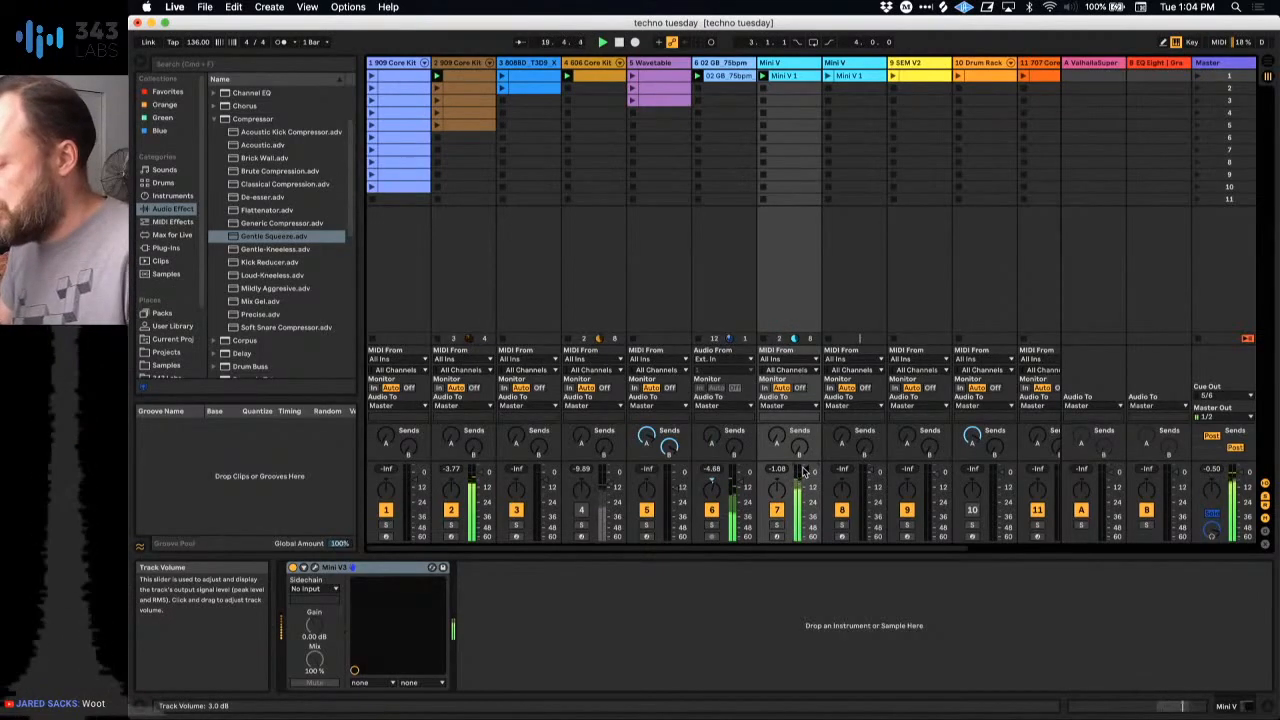
# Step: Launch the second clip on 909 Core Kit track 2 and the Mini V 1 clip on track 8 with its Mini V3 enabled
pyautogui.click(436, 92)
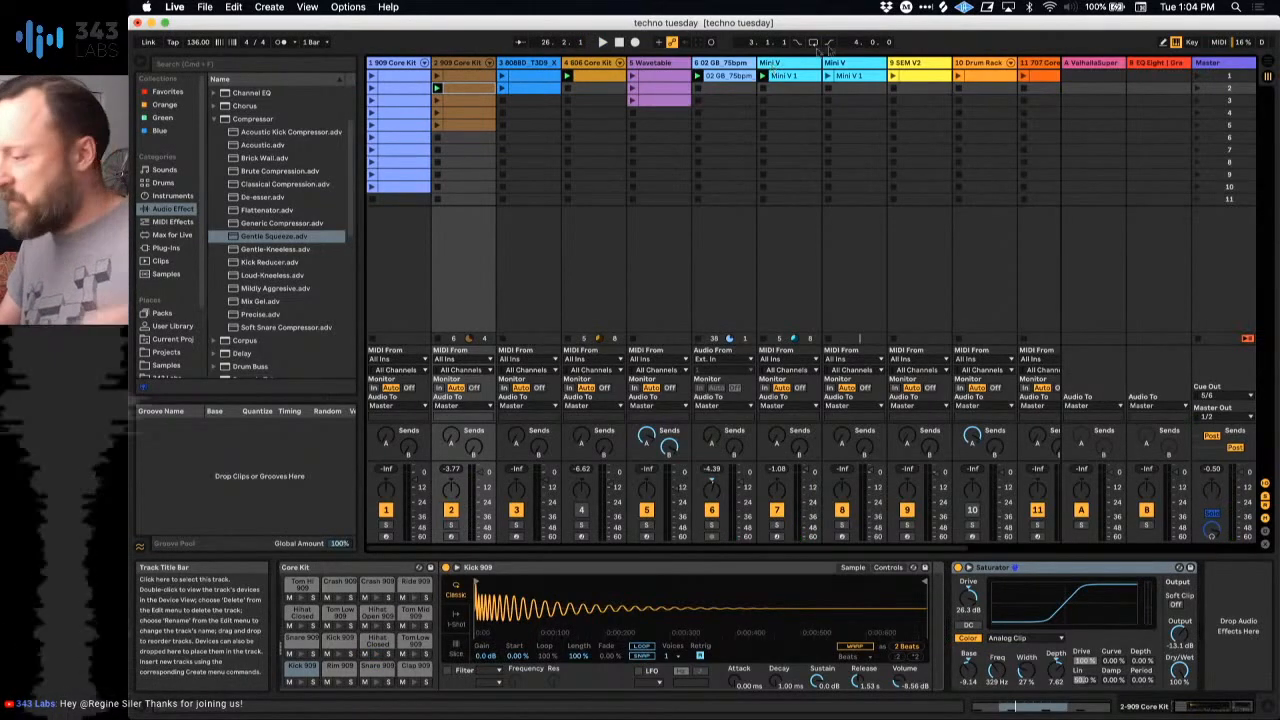
pyautogui.click(828, 78)
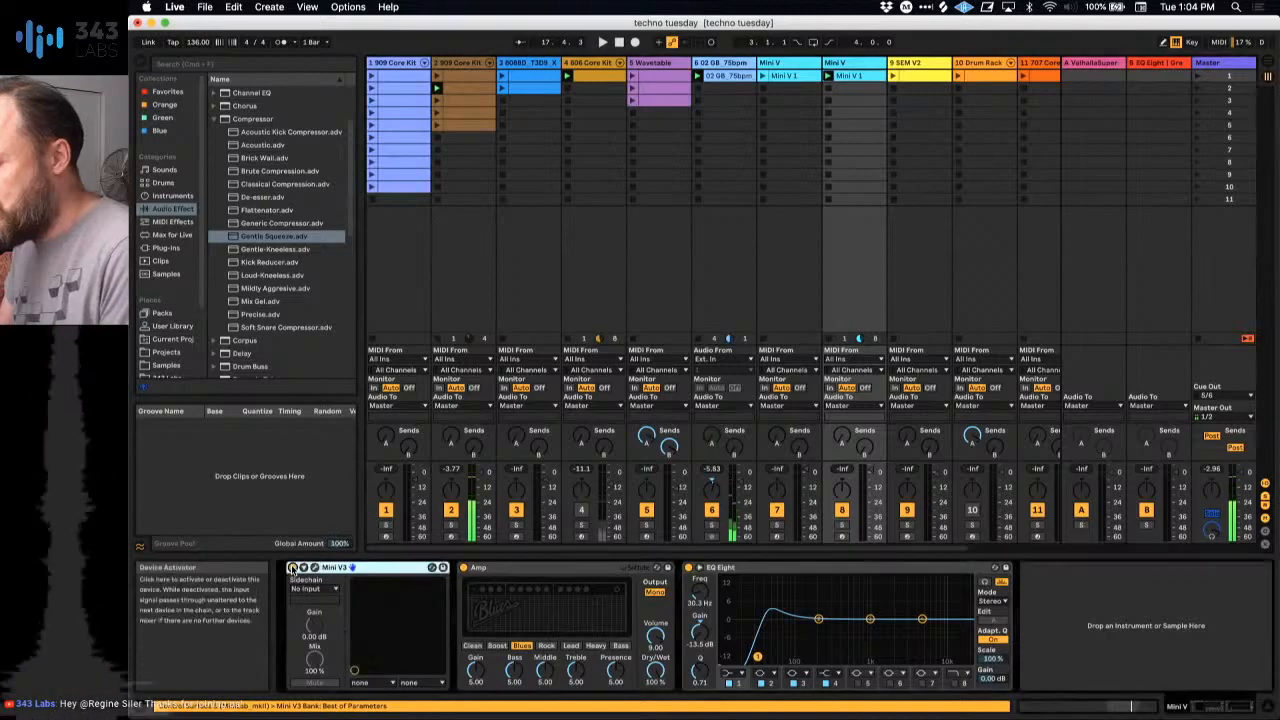
pyautogui.press('space')
# Step: Adjust the volume of track 8 and audition the track briefly in solo
pyautogui.moveTo(870, 473); pyautogui.dragTo(870, 479)
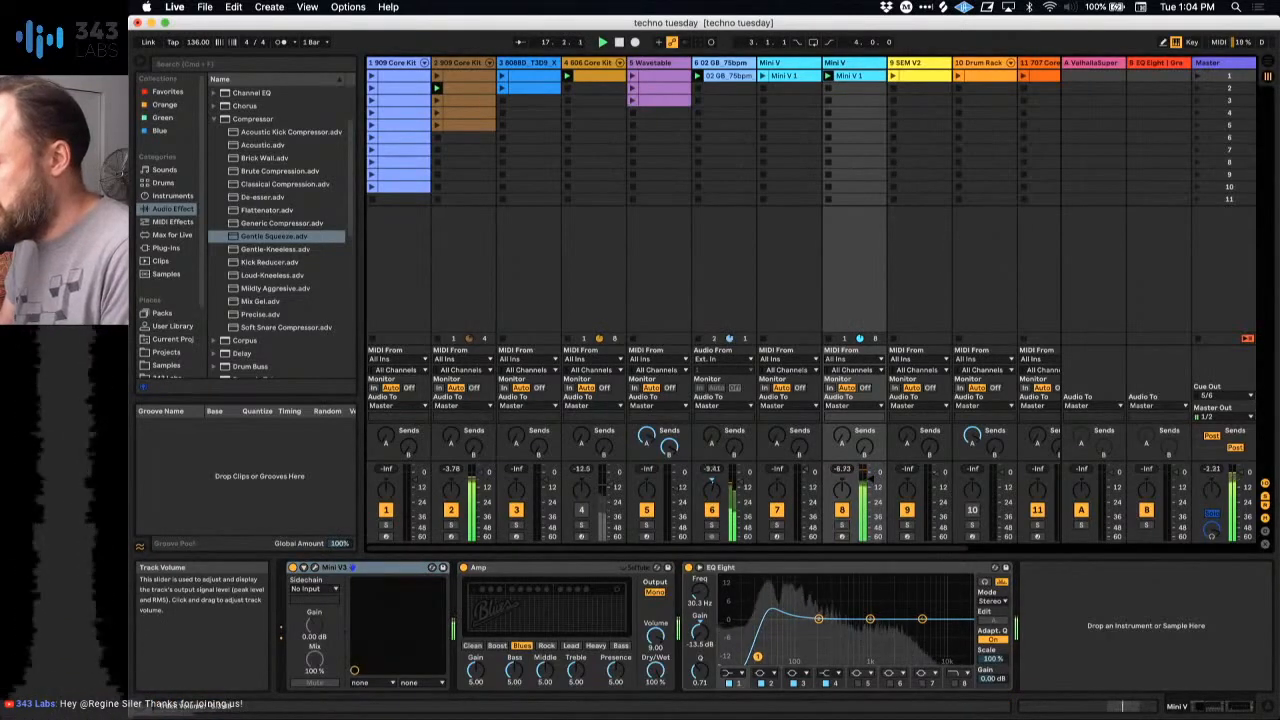
pyautogui.click(842, 525)
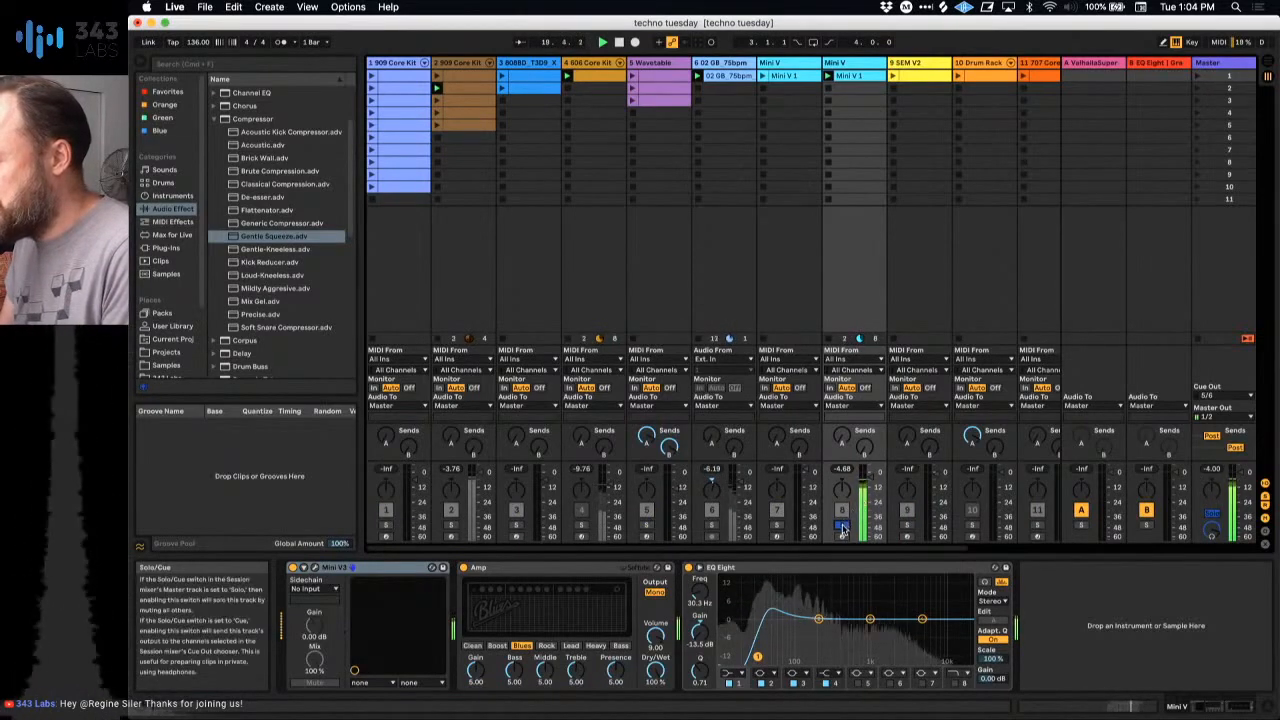
pyautogui.click(842, 525)
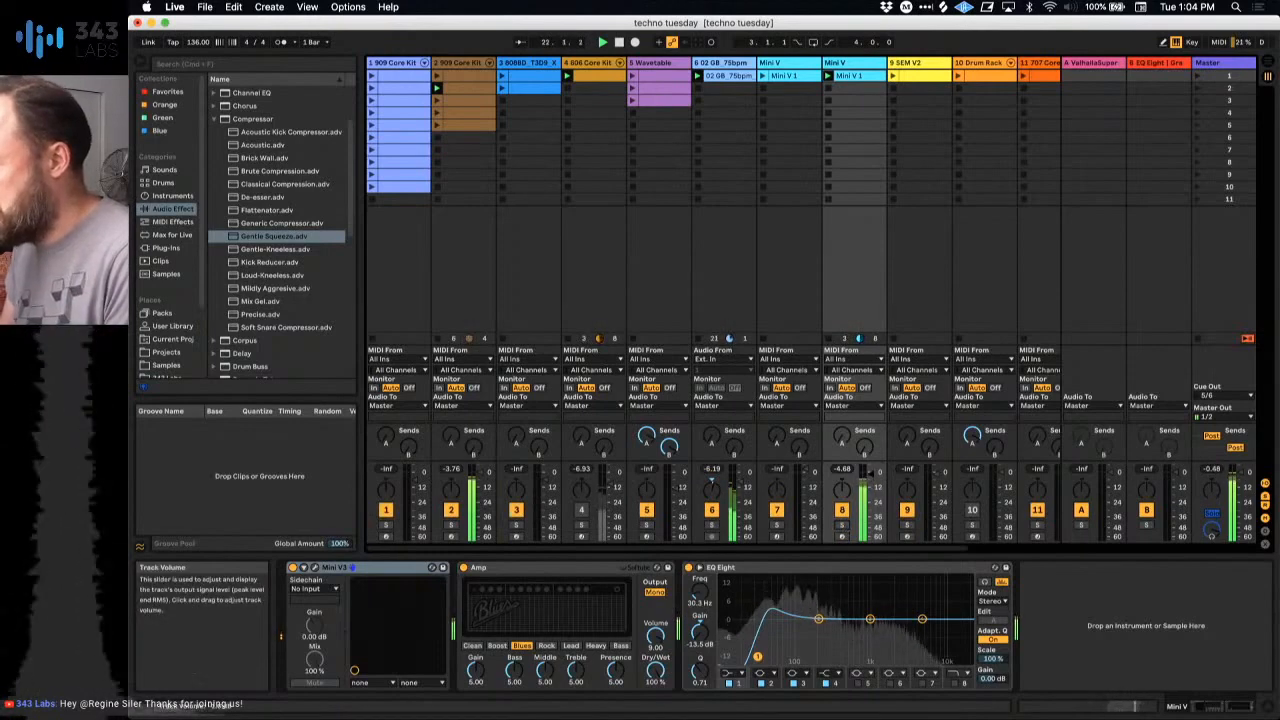
# Step: Launch the SEM V2 clip on track 9 and briefly view its SEM V plug-in window
pyautogui.click(895, 80)
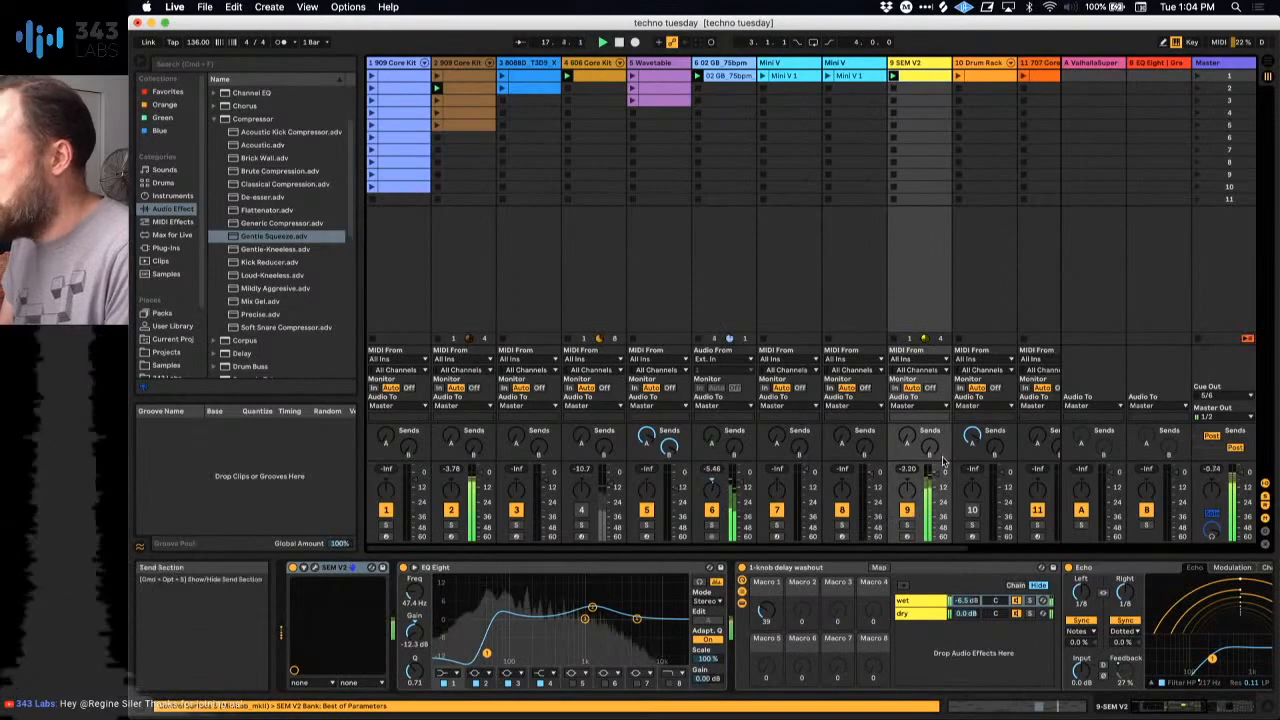
pyautogui.click(316, 568)
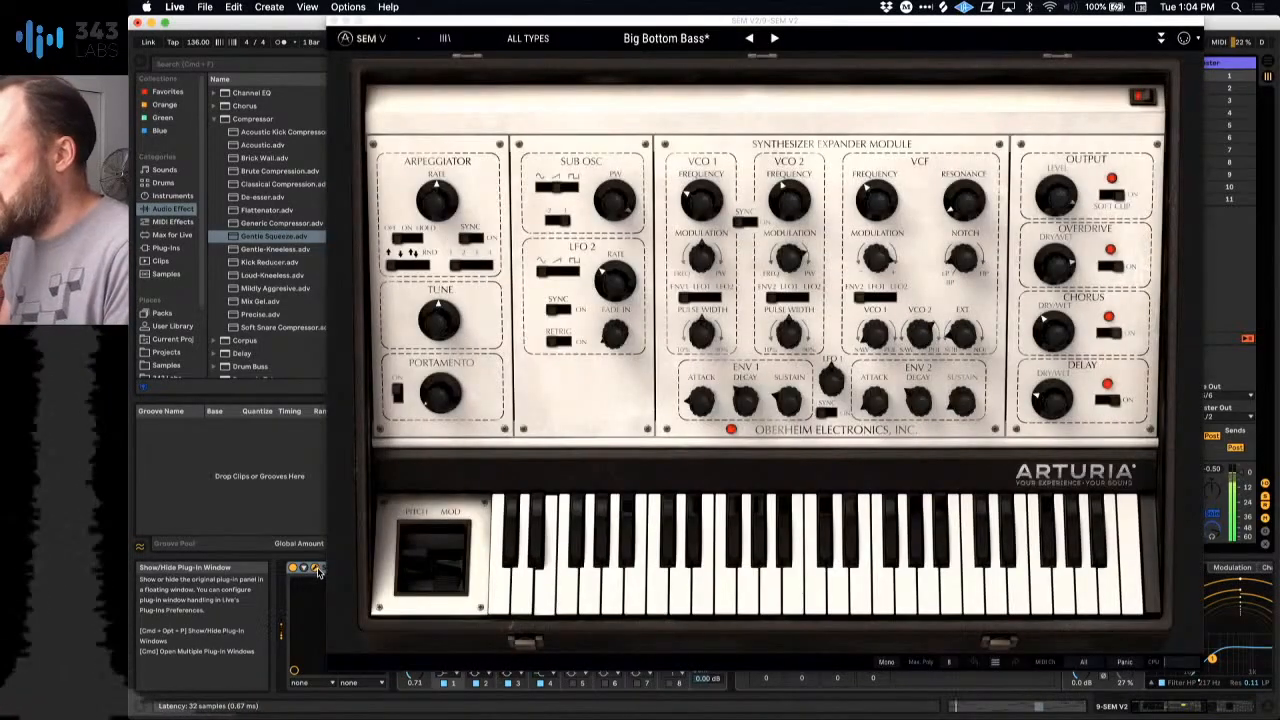
pyautogui.click(334, 22)
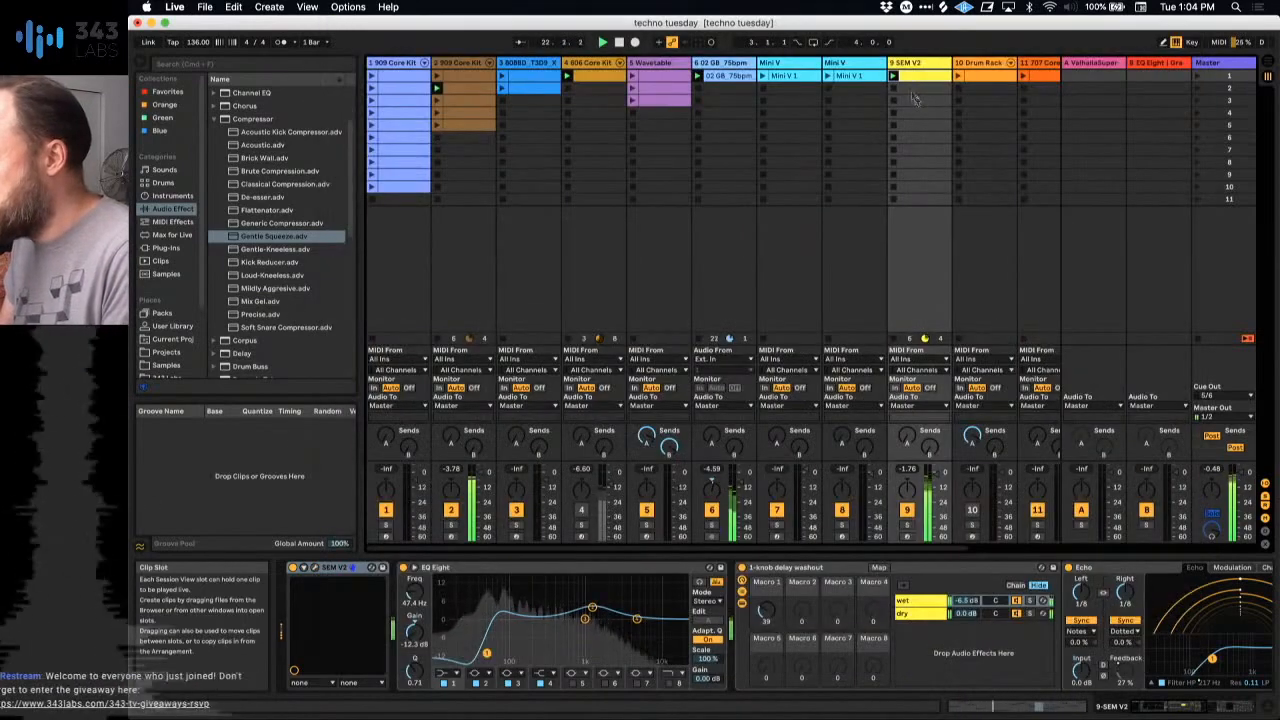
# Step: Play the Drum Rack clip with track 10 unmuted, and launch the third clip on 909 Core Kit track 2
pyautogui.click(985, 490)
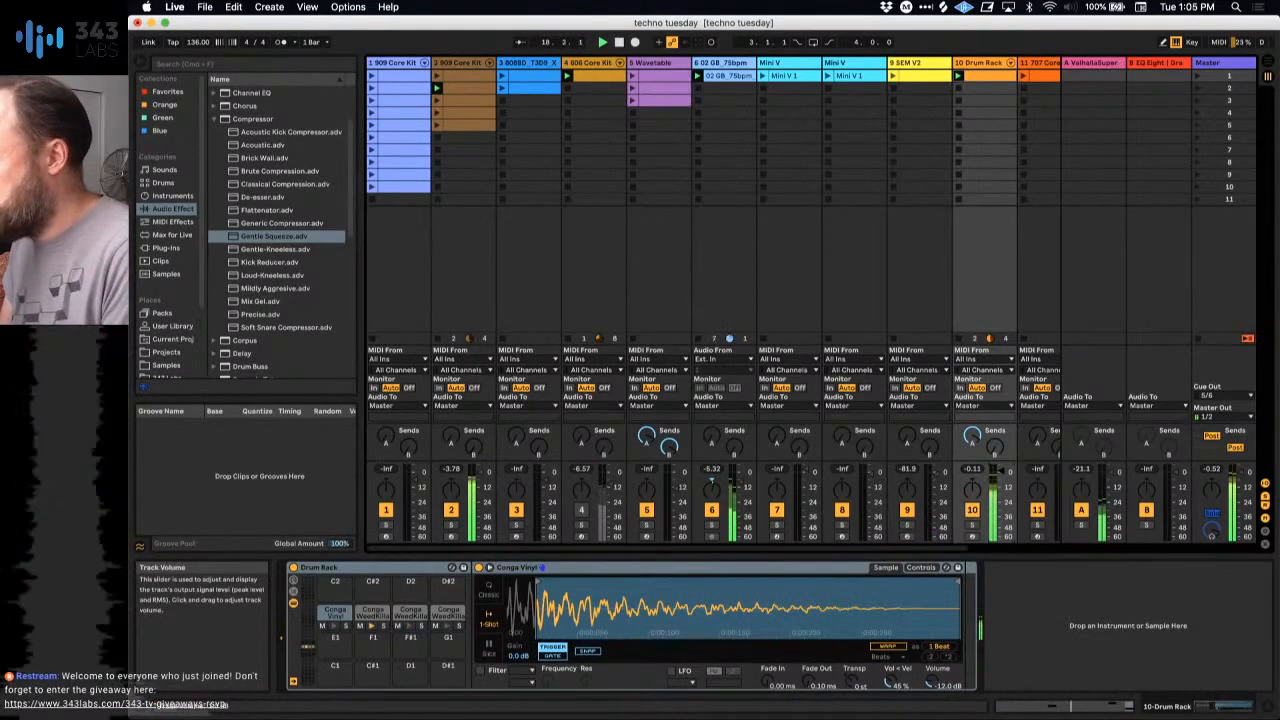
pyautogui.hscroll(5, 937, 250)
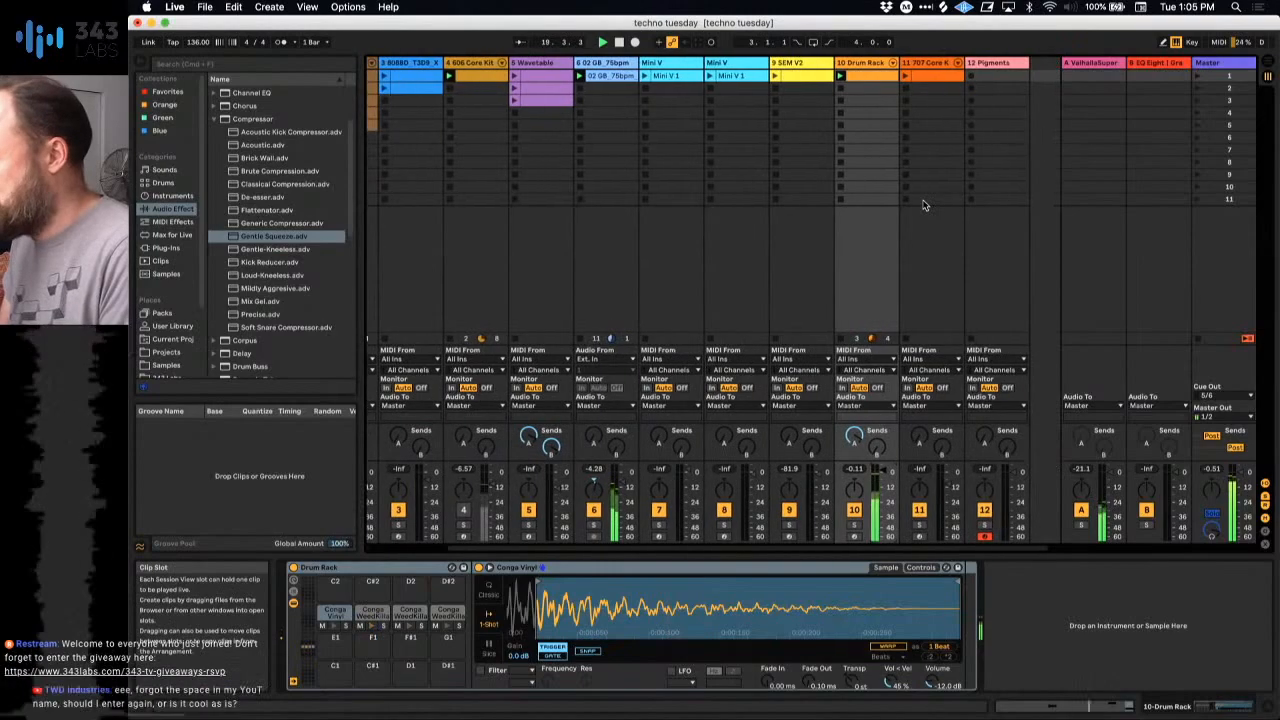
pyautogui.hscroll(-5, 925, 160)
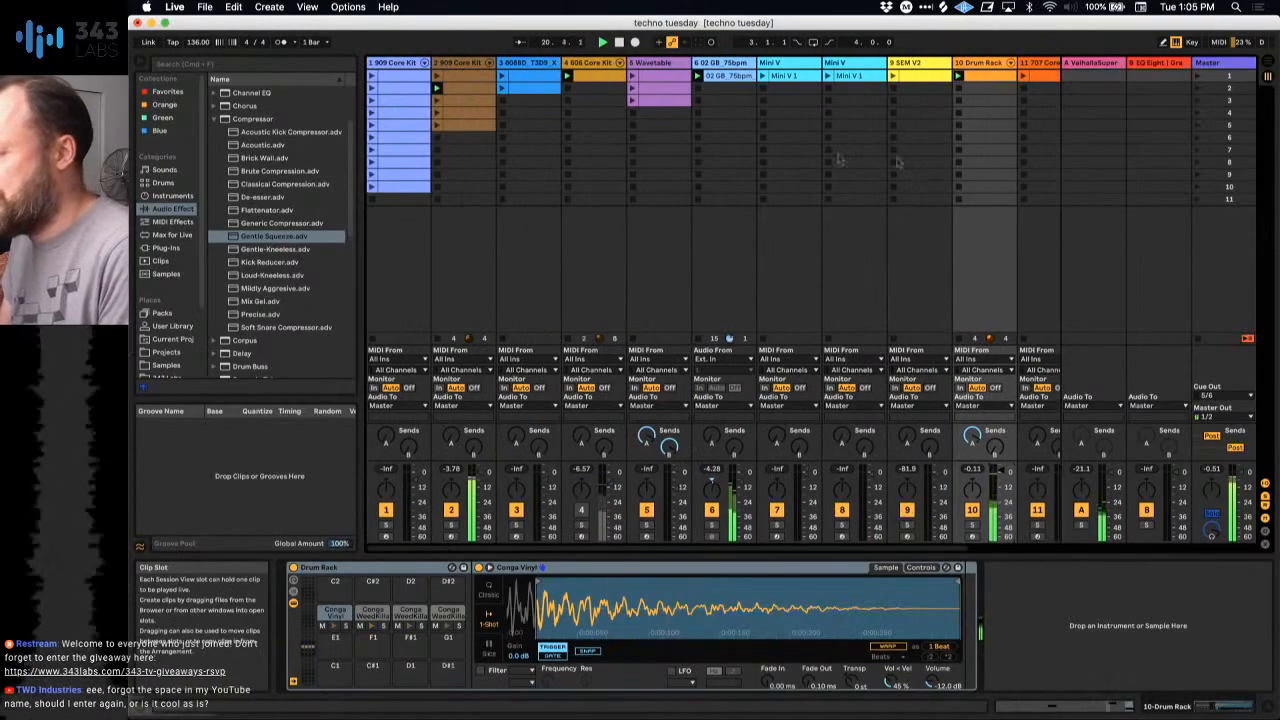
pyautogui.click(437, 101)
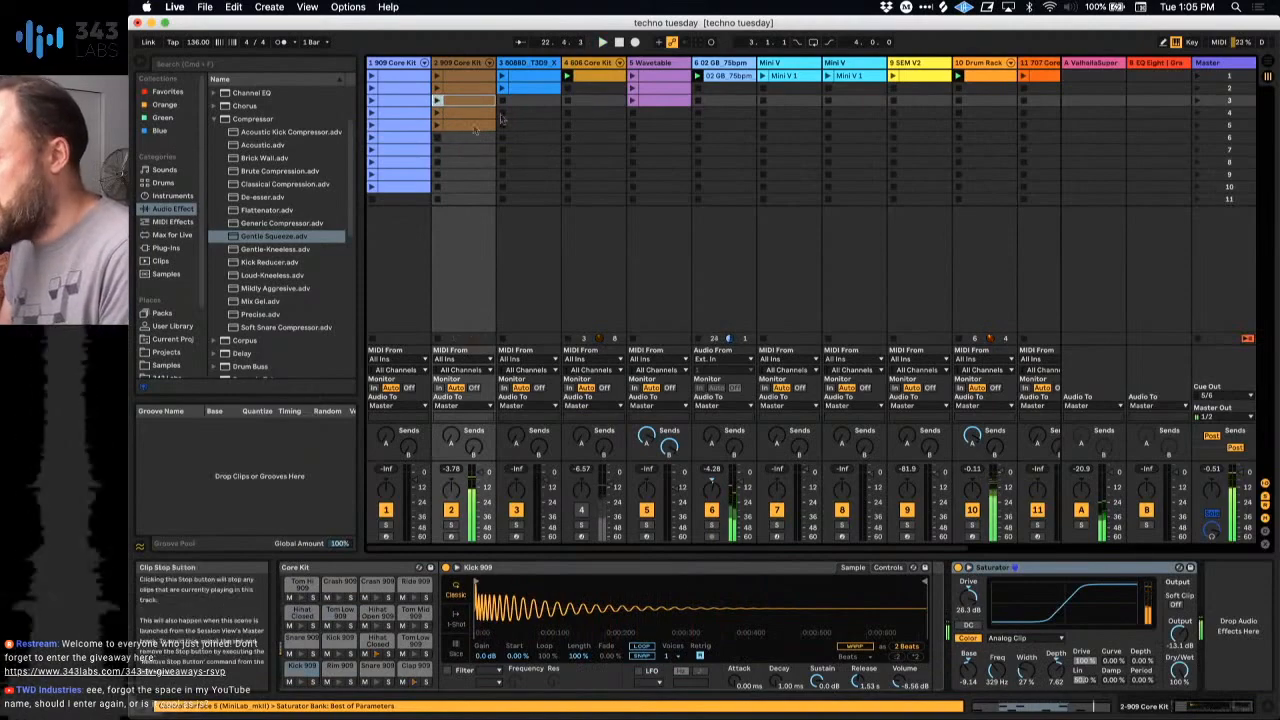
# Step: Launch the first clip on track 5 with its Wavetable instrument enabled, and mute Drum Rack track 10
pyautogui.click(634, 80)
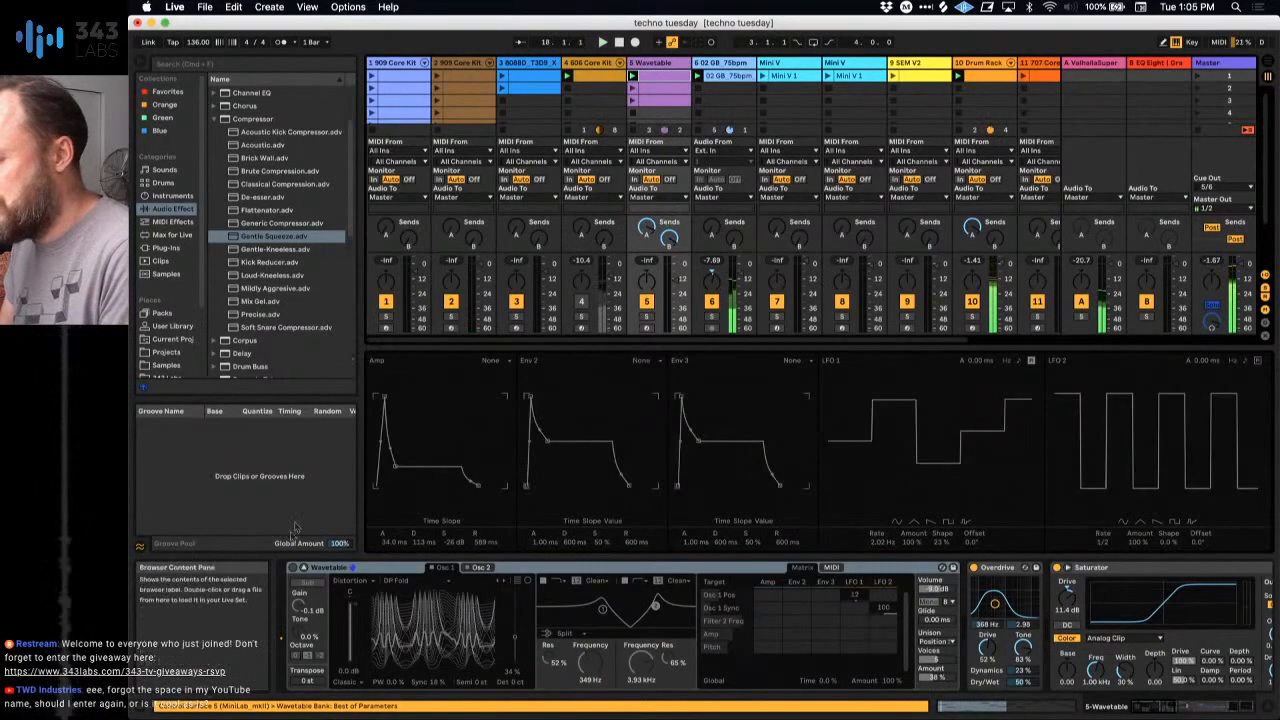
pyautogui.click(291, 568)
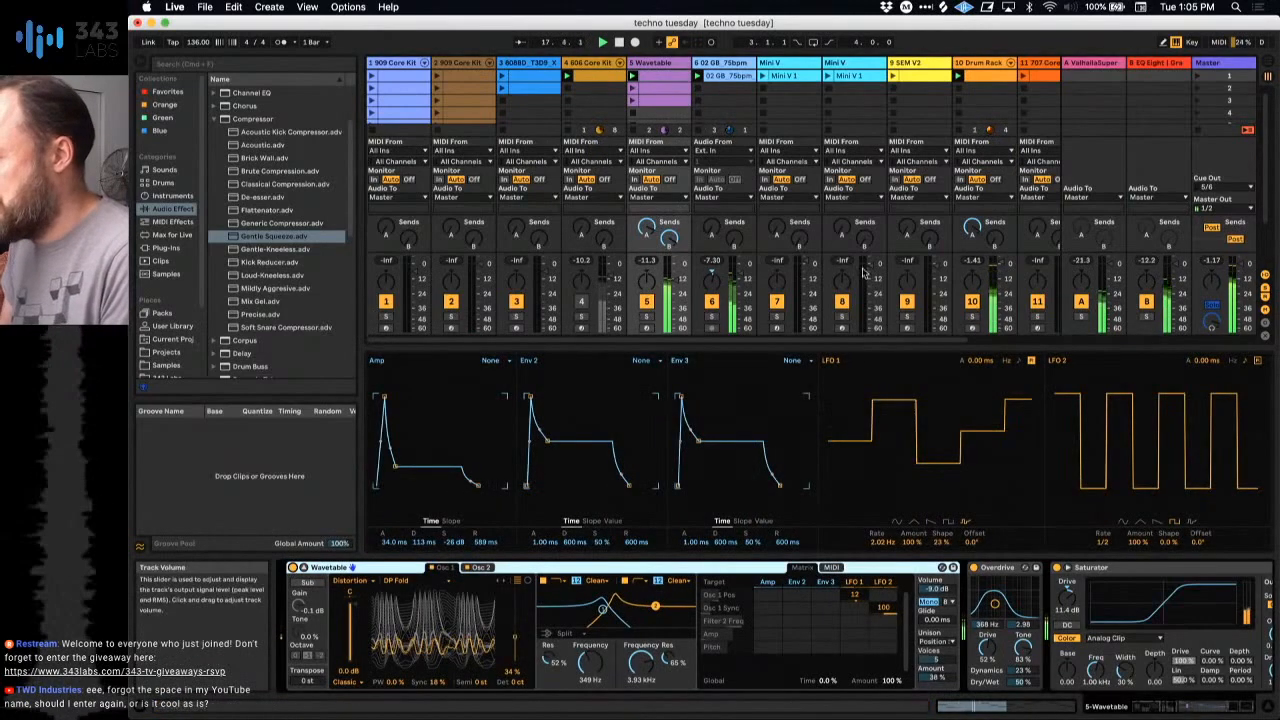
pyautogui.click(976, 308)
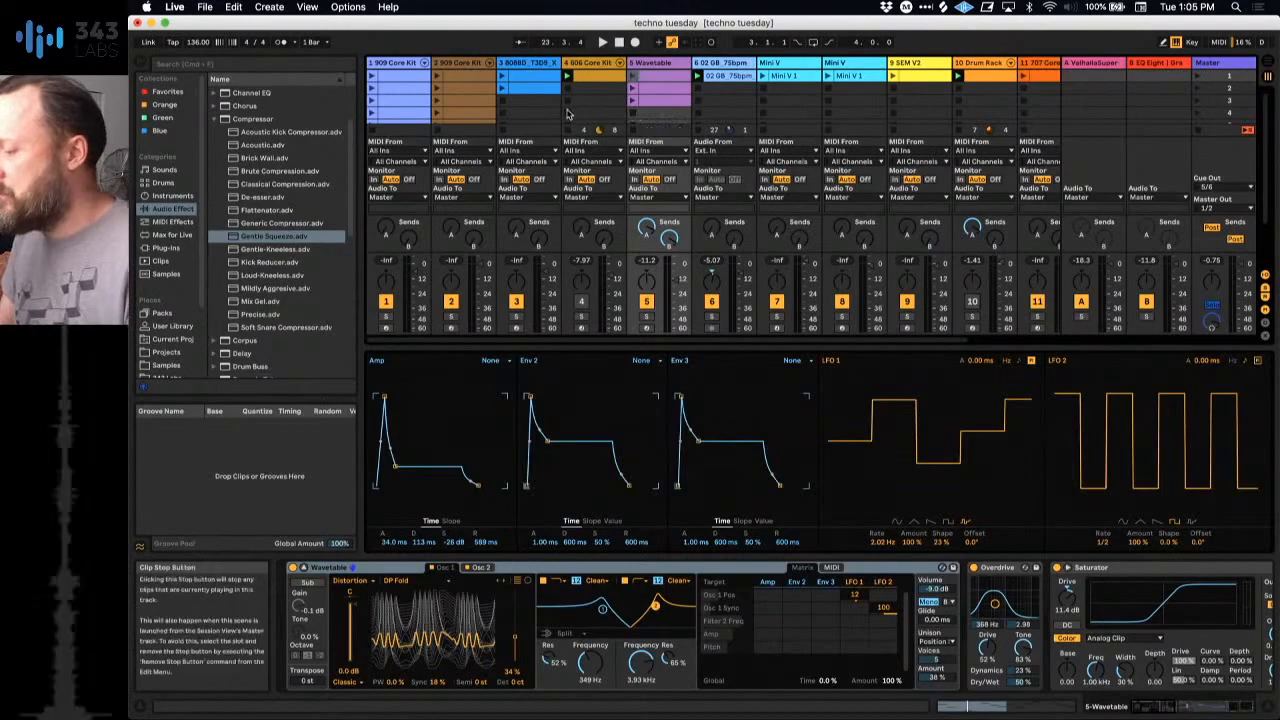
# Step: Narrow the browser to make more room for the session tracks, and restart playback
pyautogui.hscroll(1, 698, 116)
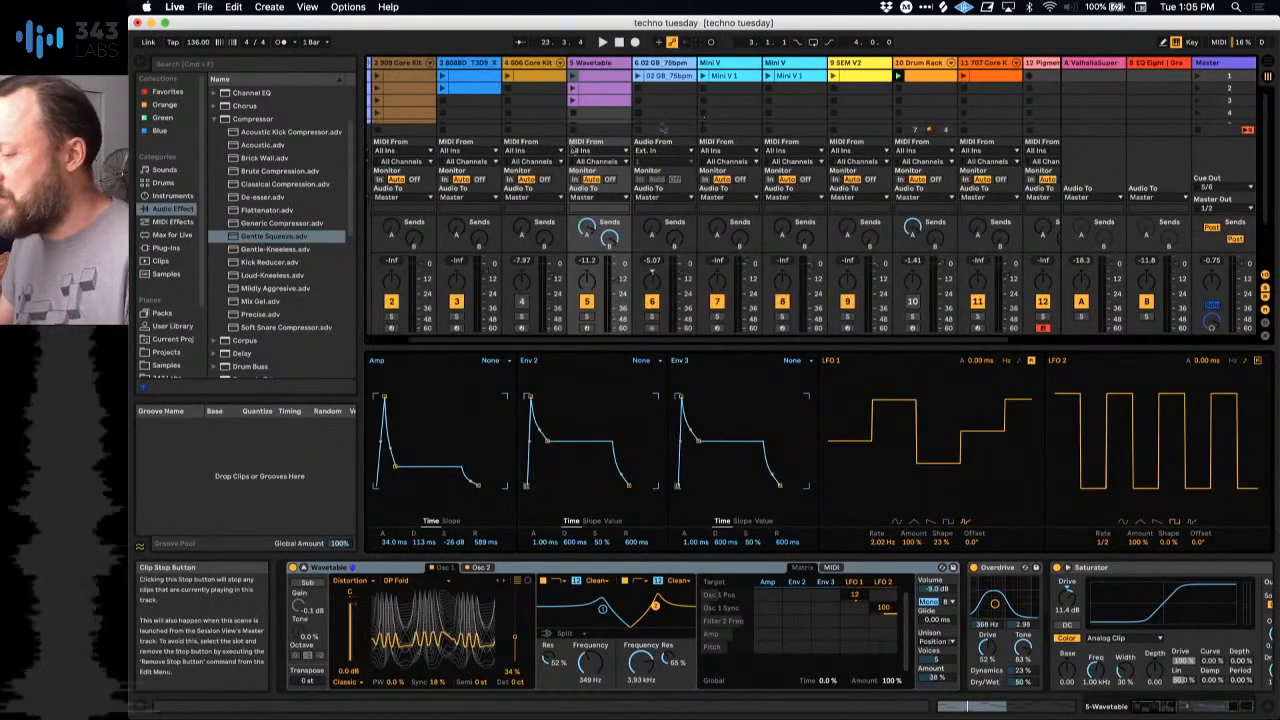
pyautogui.moveTo(362, 134); pyautogui.dragTo(312, 143)
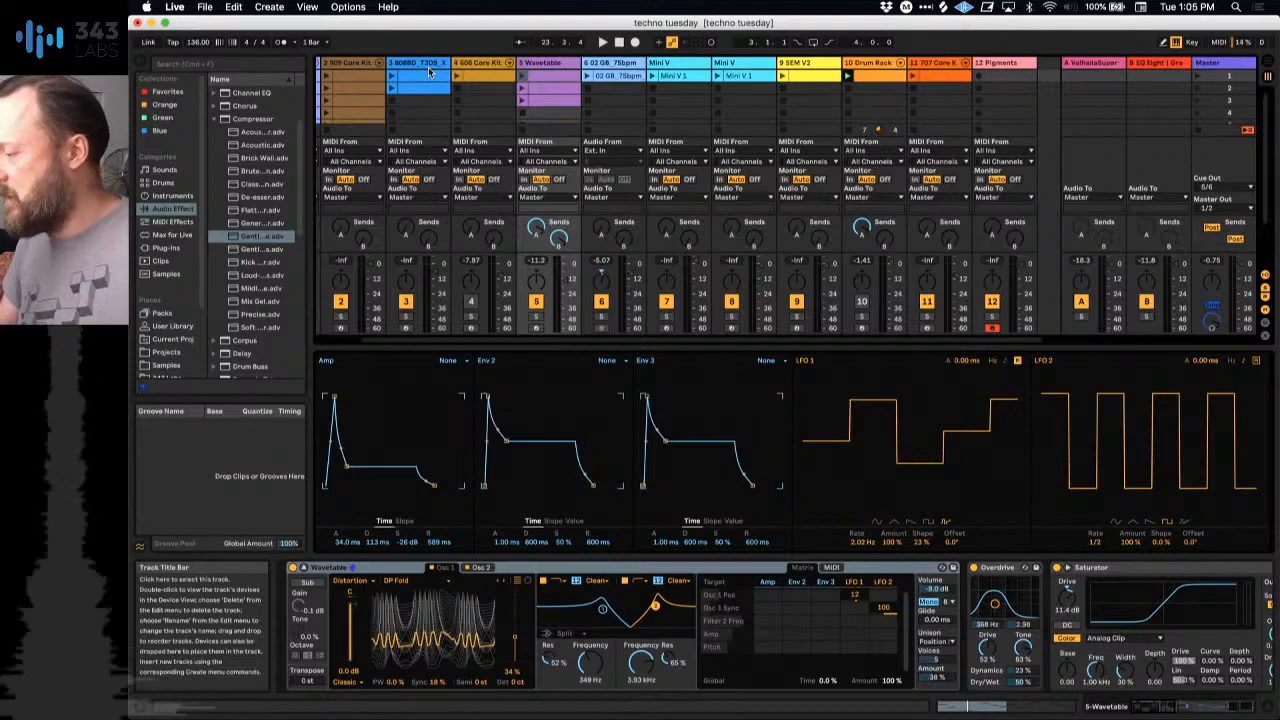
pyautogui.press('space')
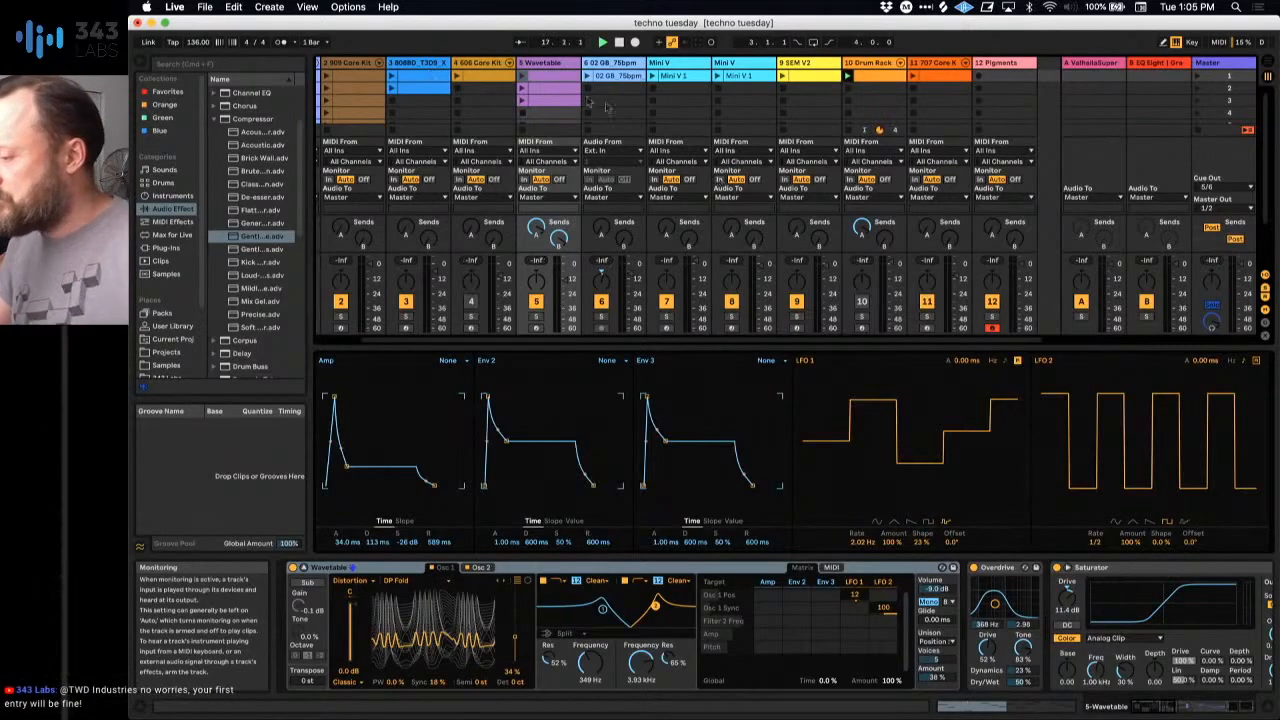
# Step: Select Pigments track 12 and open its plug-in window
pyautogui.hscroll(-2, 428, 123)
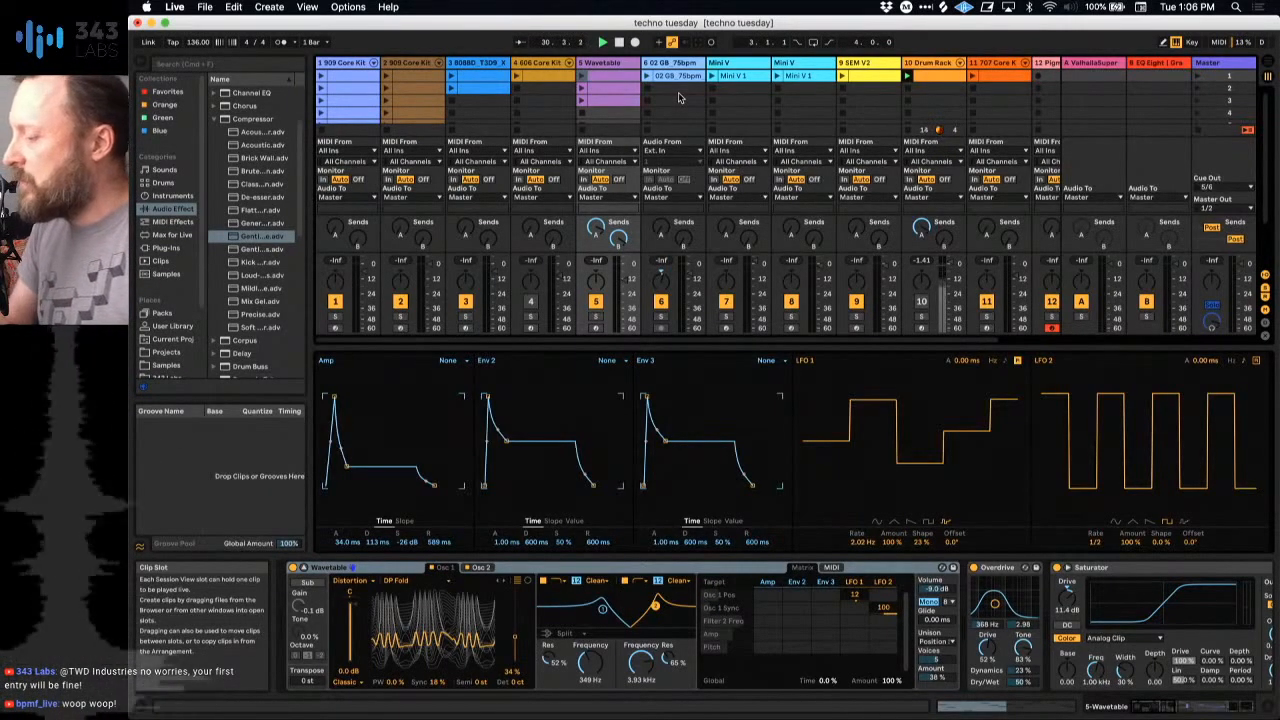
pyautogui.hscroll(3, 760, 100)
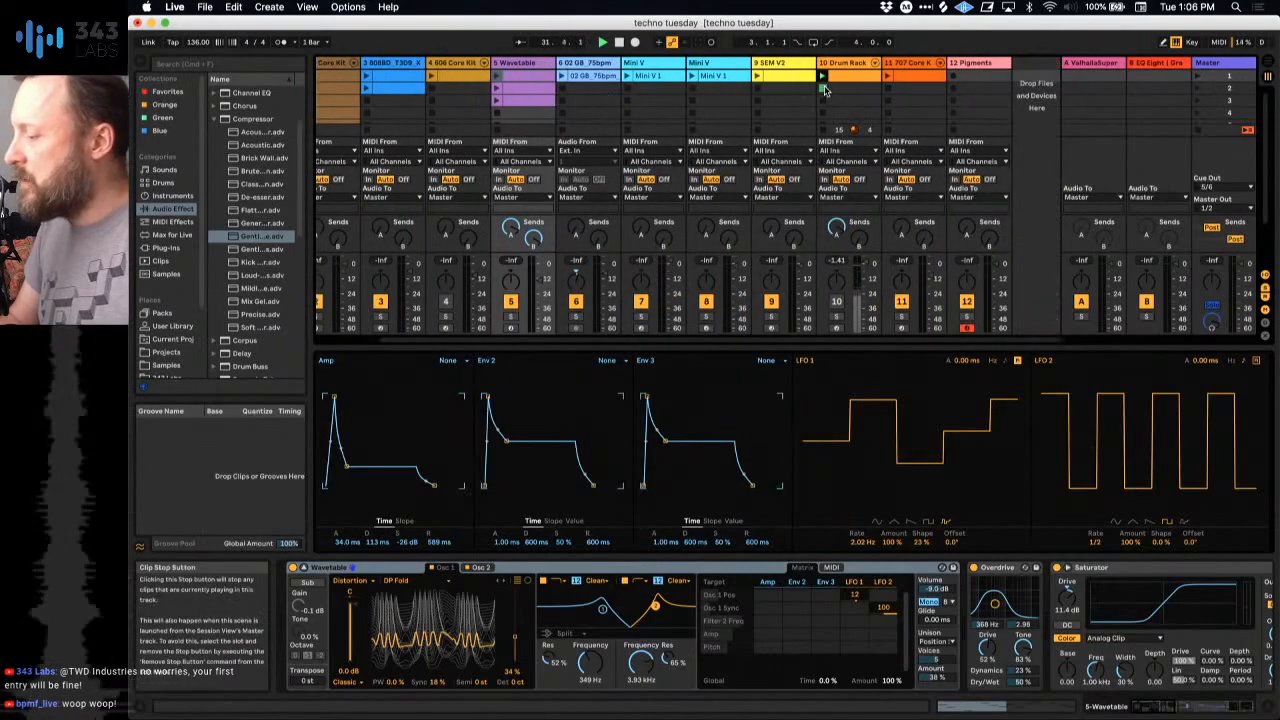
pyautogui.click(975, 63)
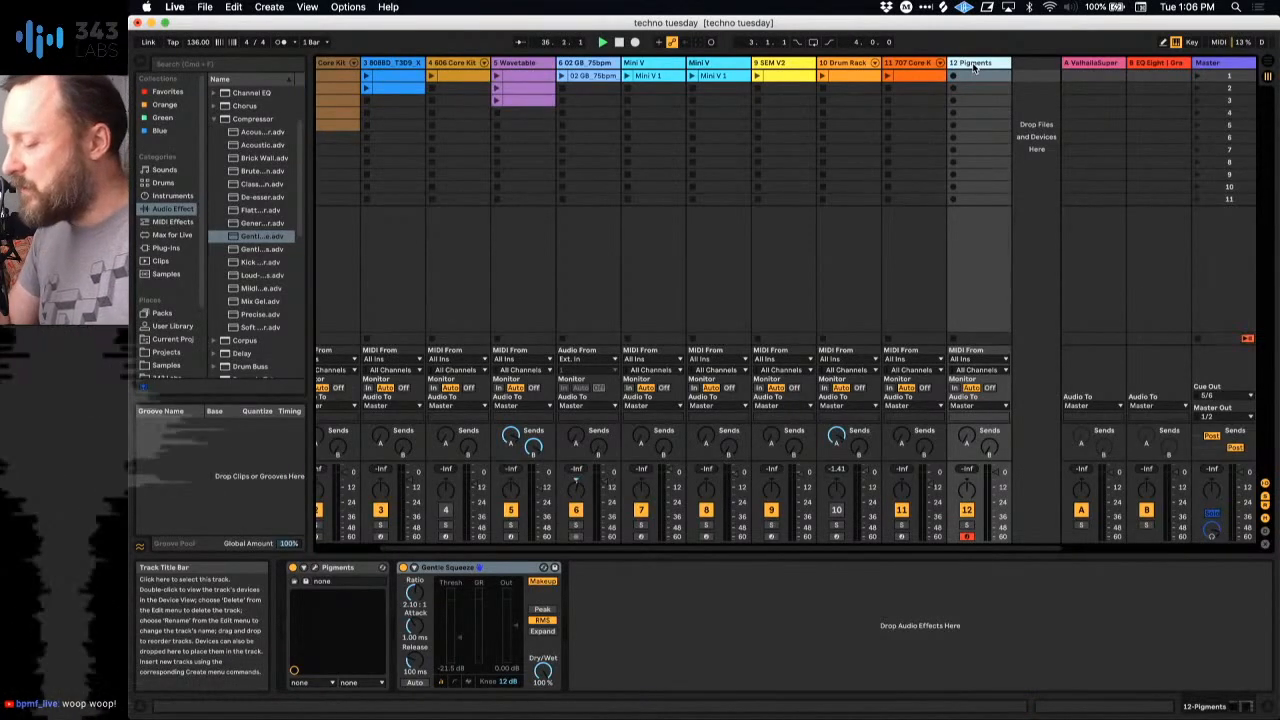
pyautogui.click(308, 579)
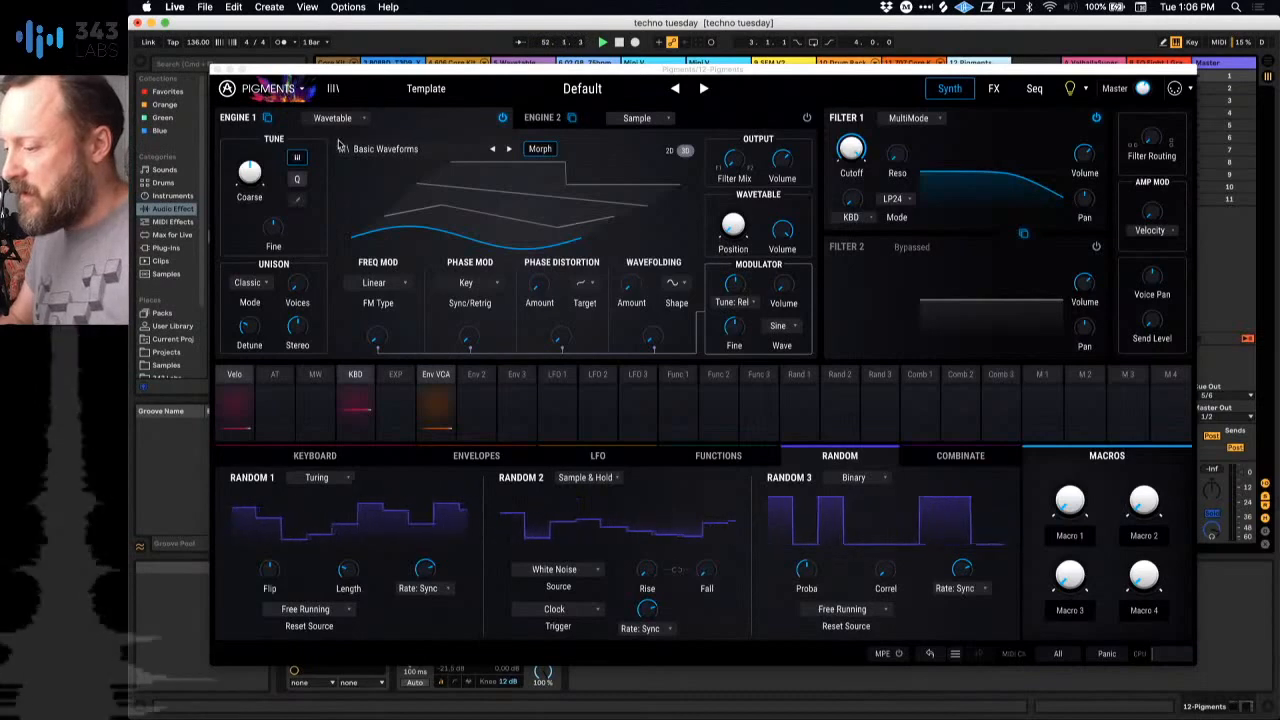
# Step: Try the Analog and Wavetable types for Pigments Engine 1, and set the engine to Sample
pyautogui.click(620, 130)
pyautogui.click(407, 123)
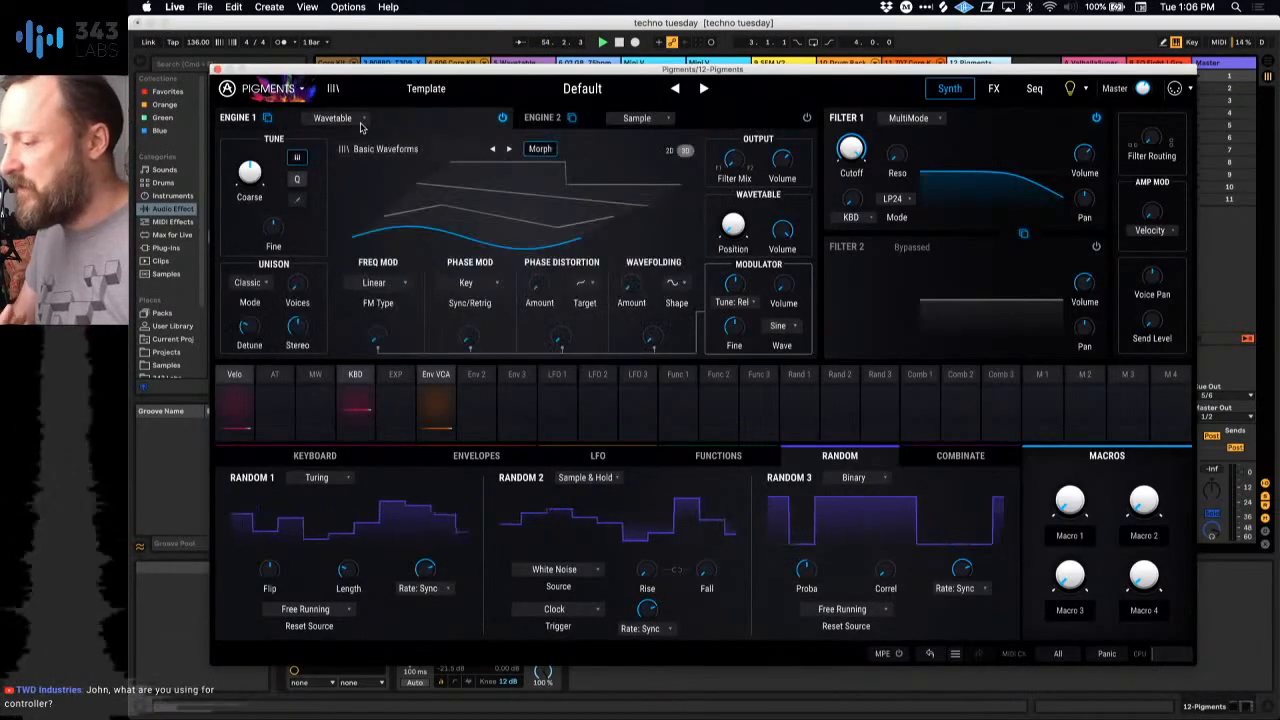
pyautogui.click(362, 120)
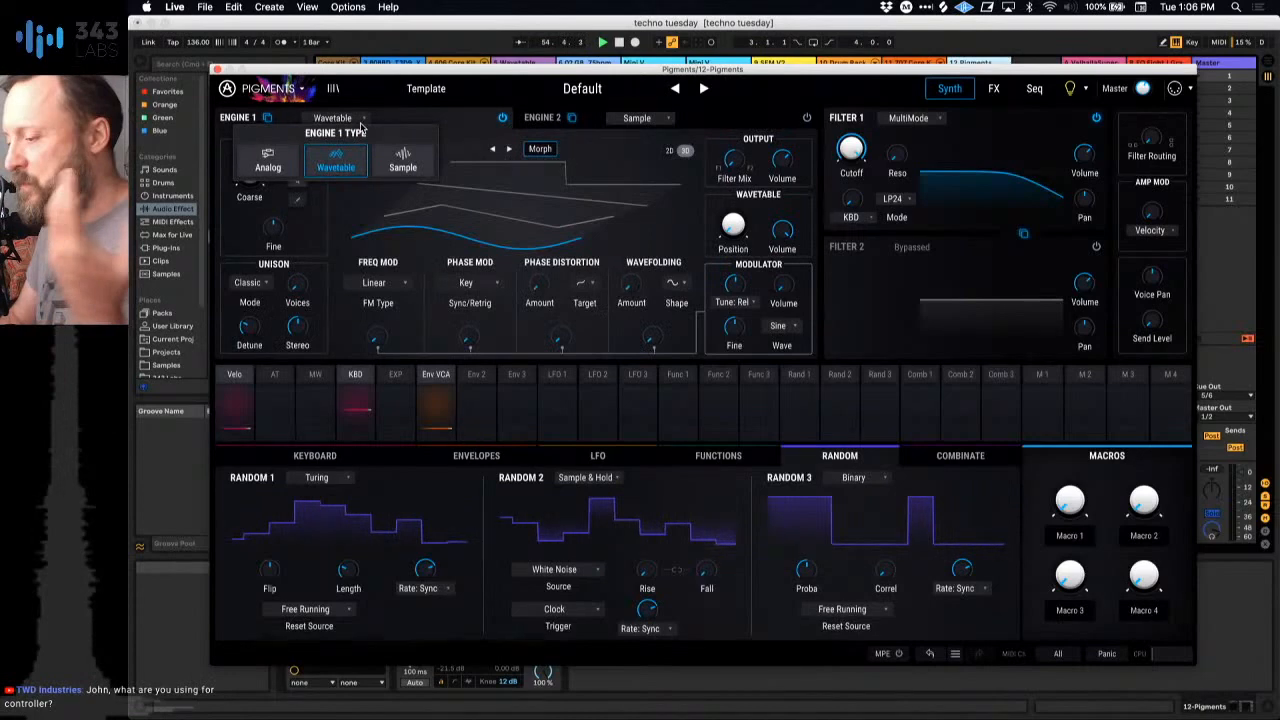
pyautogui.click(268, 160)
pyautogui.click(336, 164)
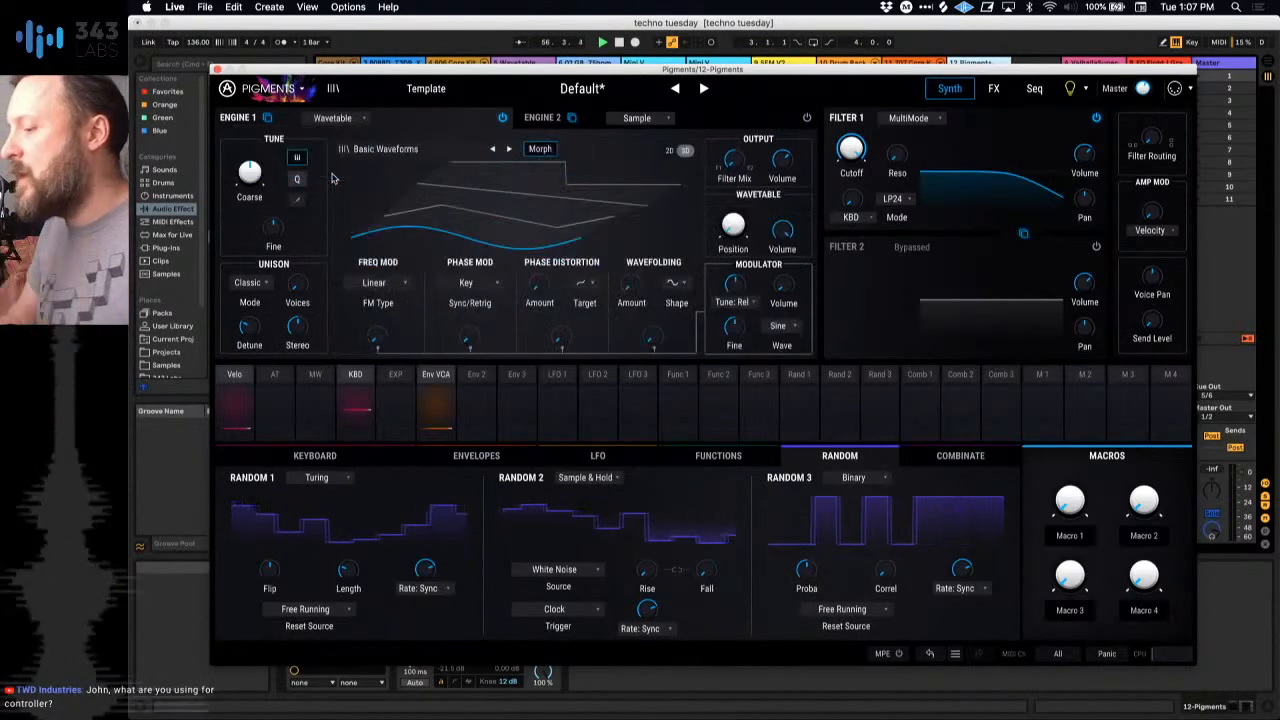
pyautogui.click(358, 120)
pyautogui.click(413, 162)
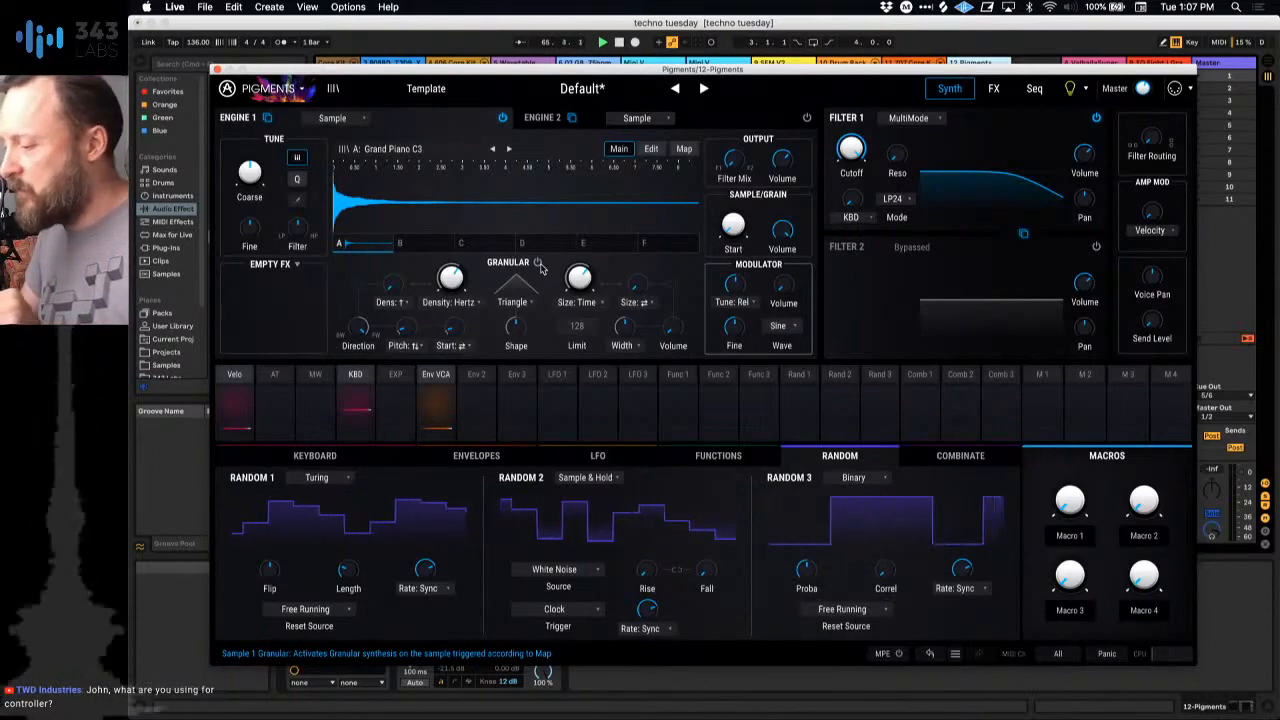
# Step: Move the Pigments window aside to reveal the session tracks, and bring it back into full view
pyautogui.moveTo(534, 70); pyautogui.dragTo(507, 510)
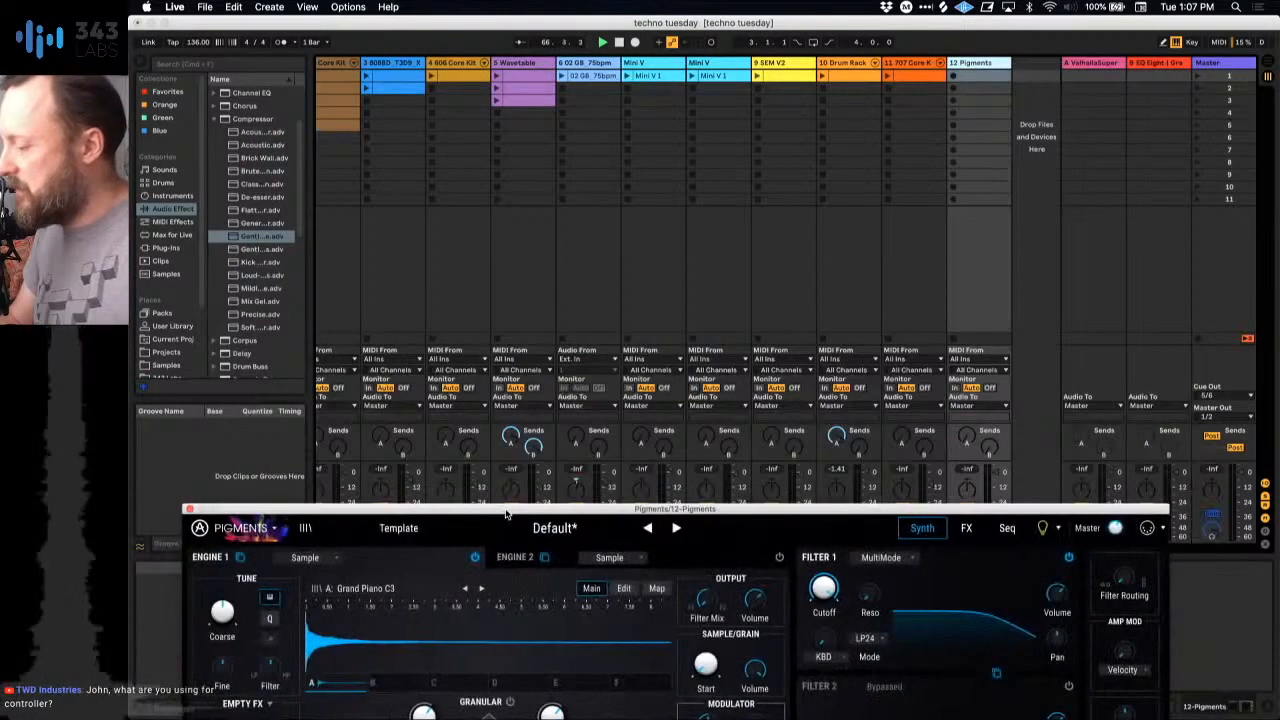
pyautogui.moveTo(920, 511); pyautogui.dragTo(898, 596)
pyautogui.doubleClick(873, 594)
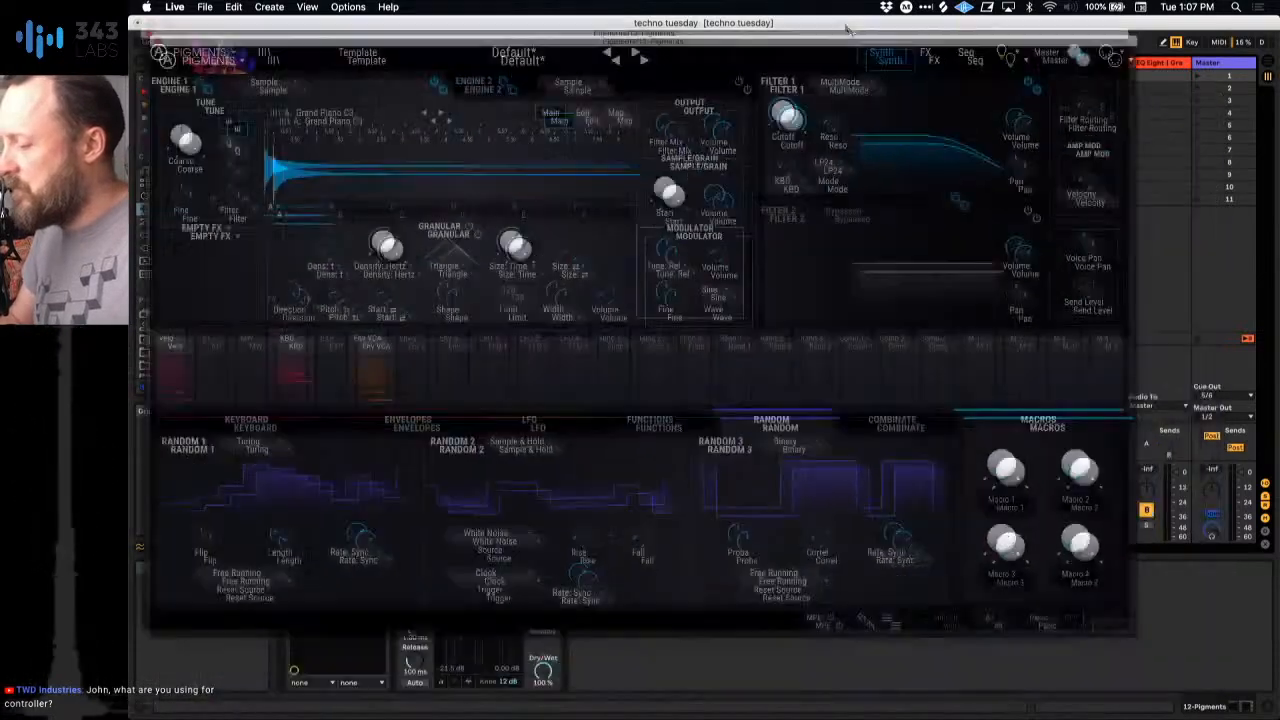
# Step: Open the Engine 1 sample browser and audition Bells & Mallets samples, including Buddhistic Rite Bells and Marimba C3
pyautogui.click(427, 101)
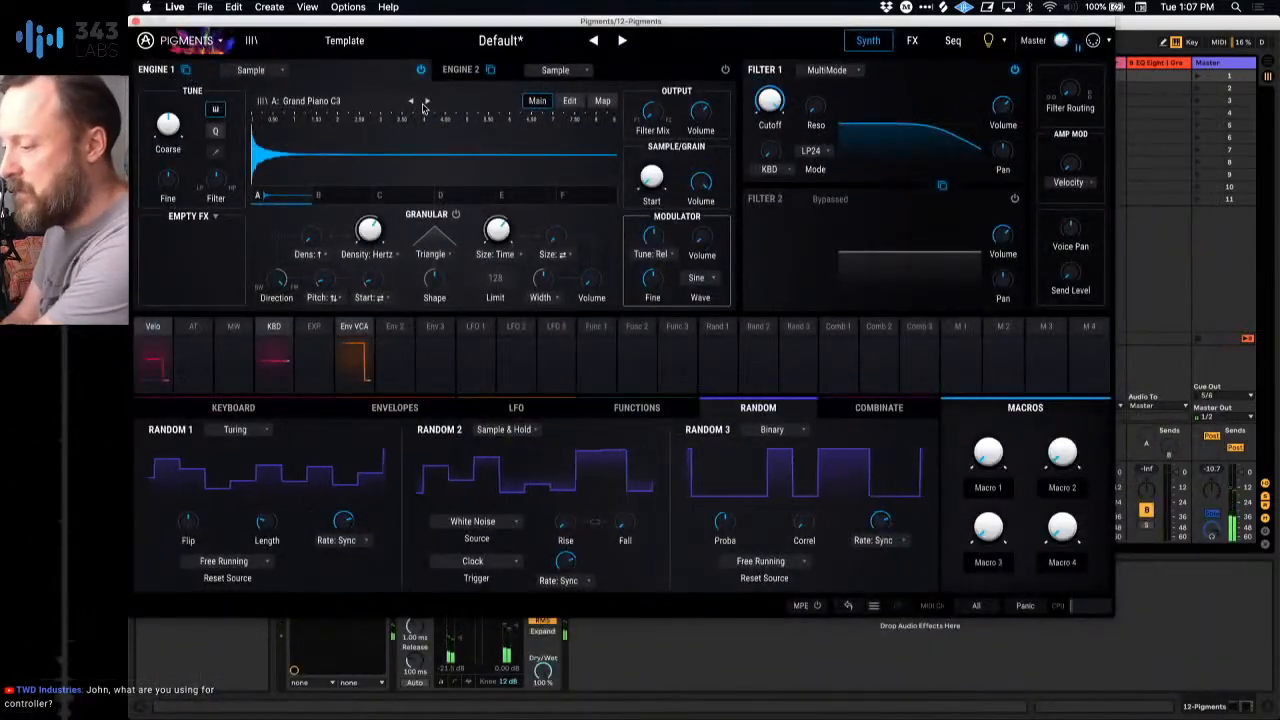
pyautogui.click(343, 101)
pyautogui.scroll(5, 305, 163)
pyautogui.click(308, 127)
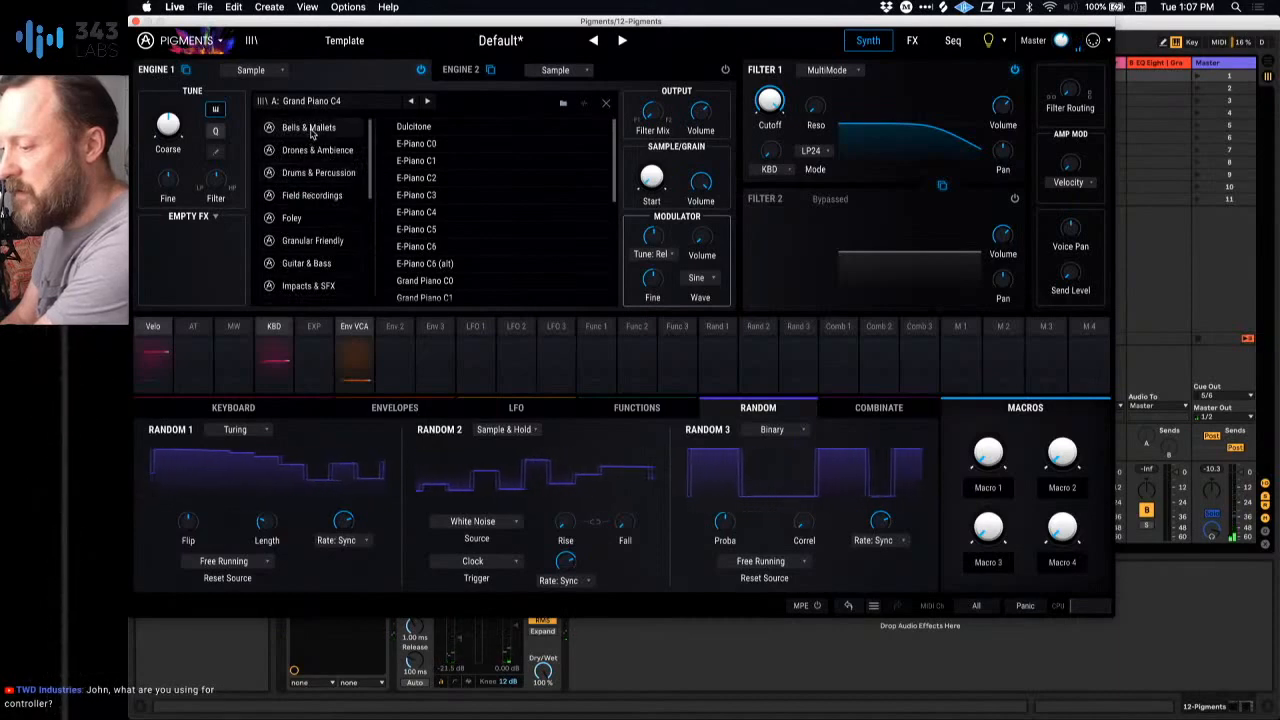
pyautogui.click(458, 128)
pyautogui.click(433, 143)
pyautogui.click(420, 195)
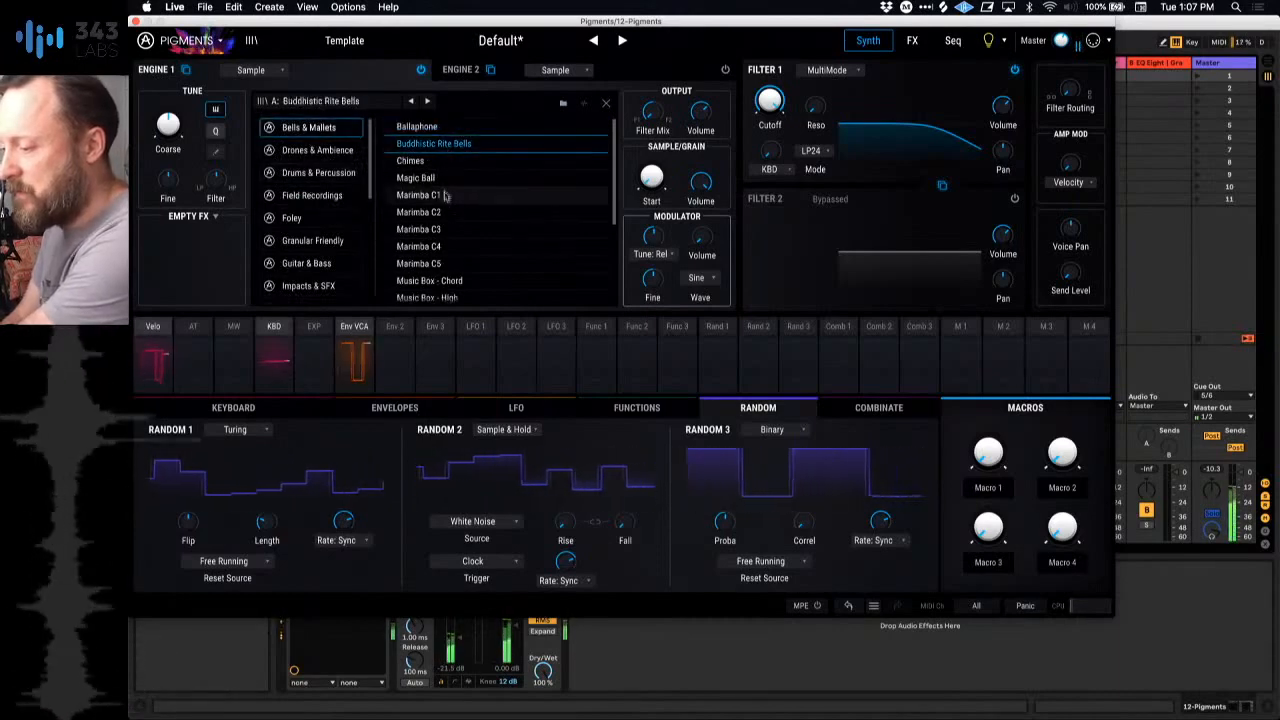
pyautogui.click(435, 230)
# Step: Audition Dissonant High Frequency, Eerie Siren Drone and Piercing Static from the Drones & Ambience samples in Engine 1
pyautogui.click(317, 150)
pyautogui.click(440, 178)
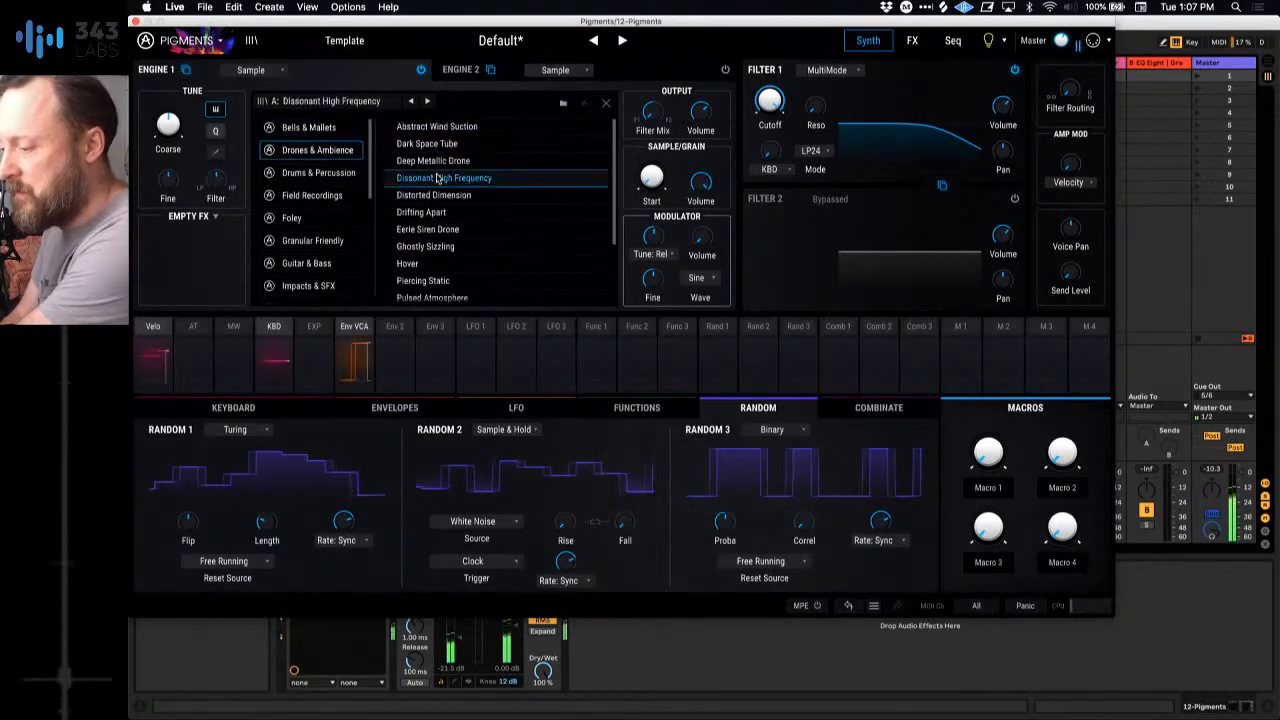
pyautogui.click(428, 229)
pyautogui.click(422, 280)
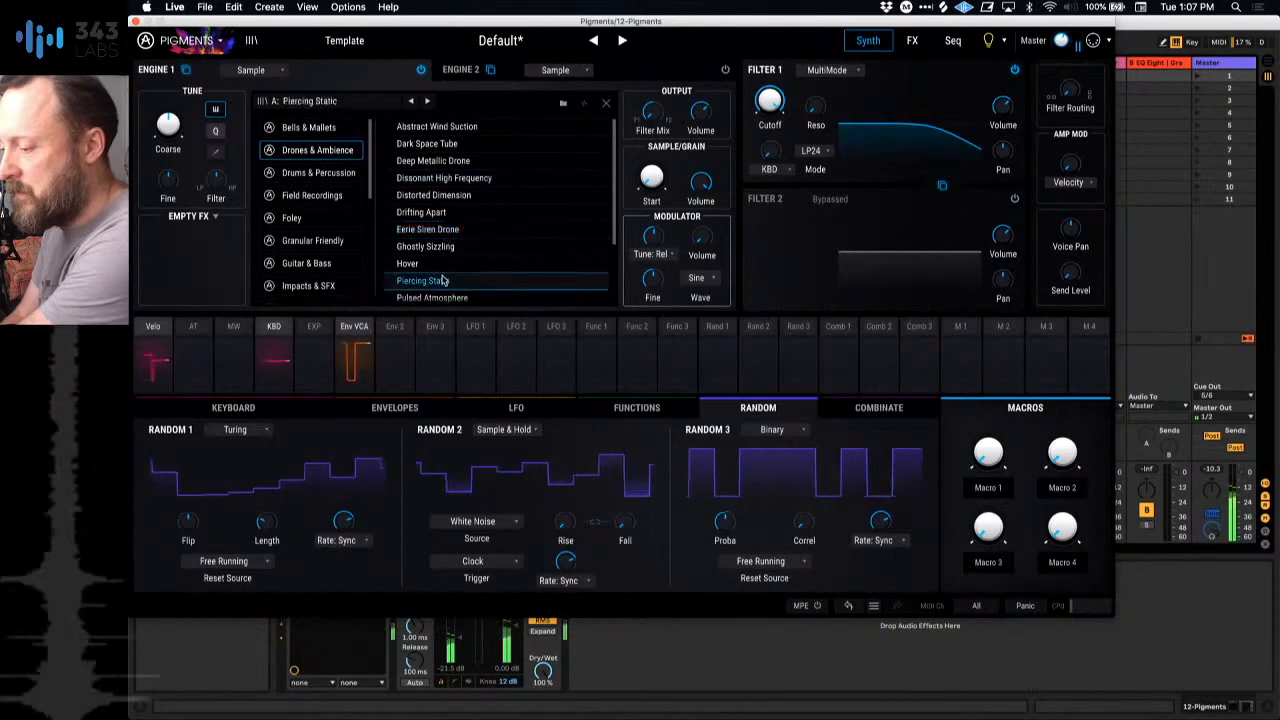
# Step: Audition Drum Loop - Electronic and Kick - Tight from the Drums & Percussion samples in Engine 1
pyautogui.click(318, 172)
pyautogui.click(448, 195)
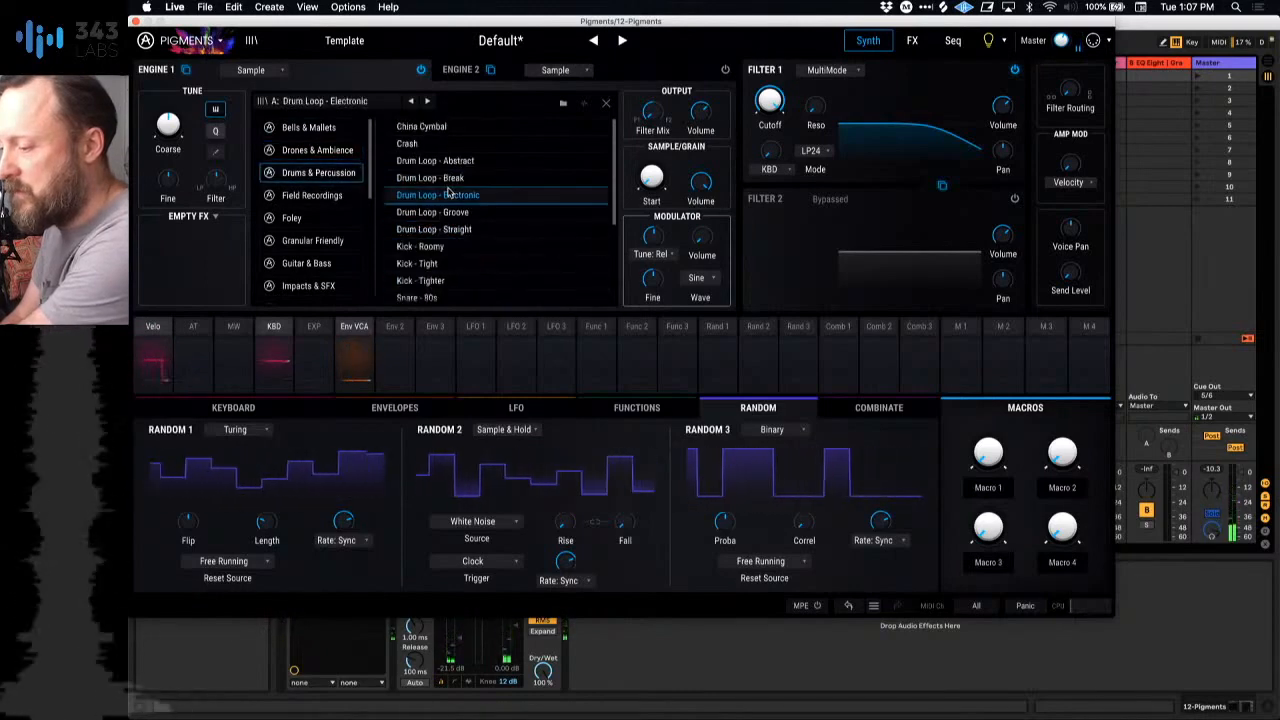
pyautogui.scroll(-1, 435, 272)
pyautogui.click(433, 253)
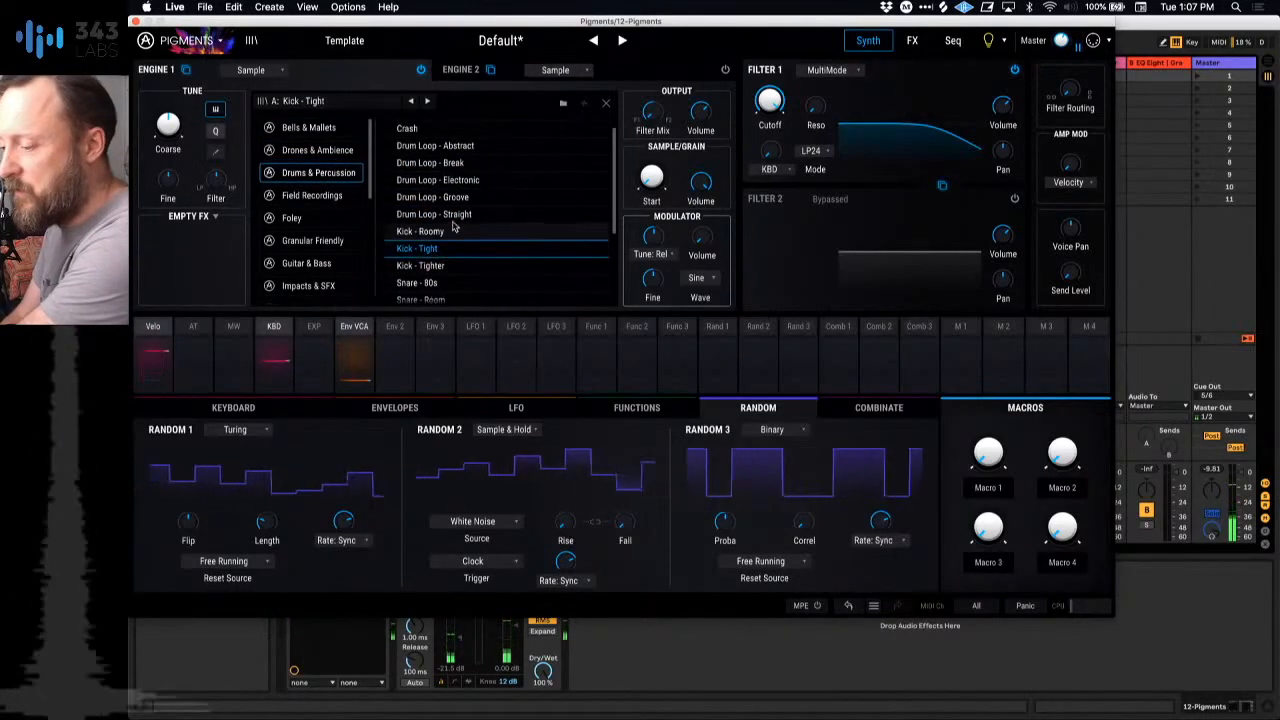
pyautogui.scroll(-3, 428, 245)
# Step: Audition City and Jungle - Calm from the Field Recordings samples, and Pebble Rain from Foley
pyautogui.click(312, 195)
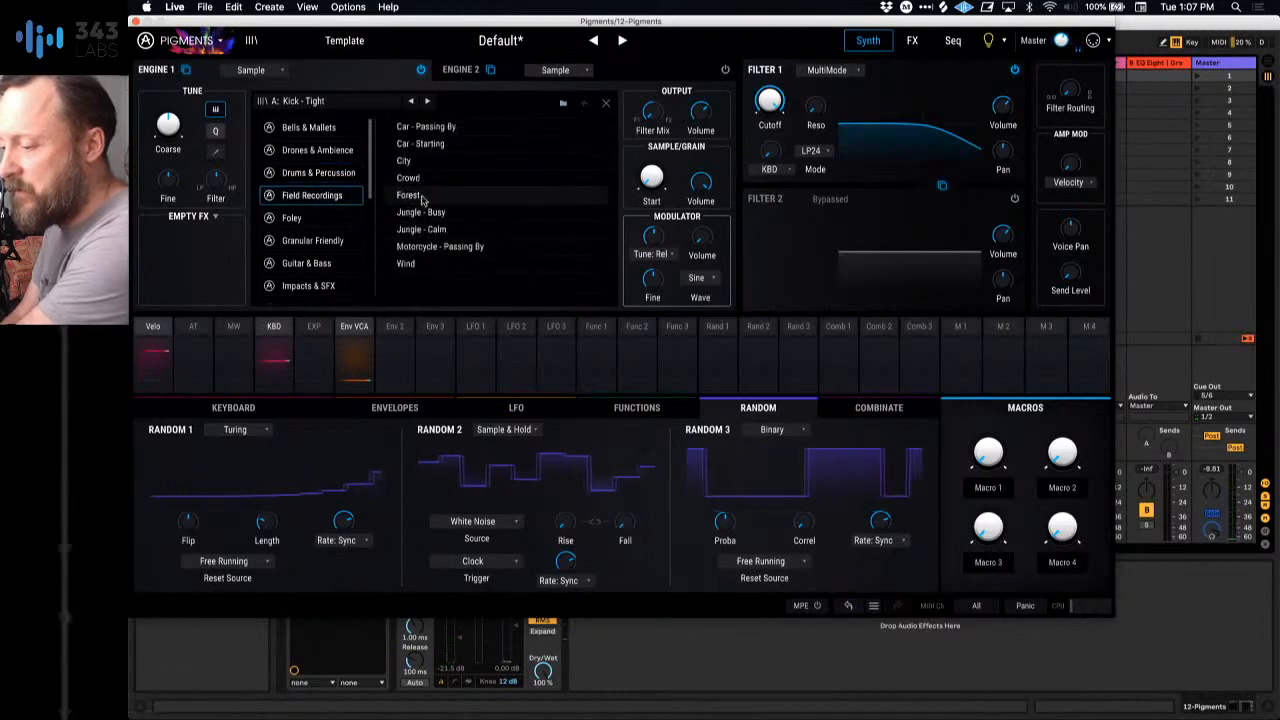
pyautogui.click(410, 195)
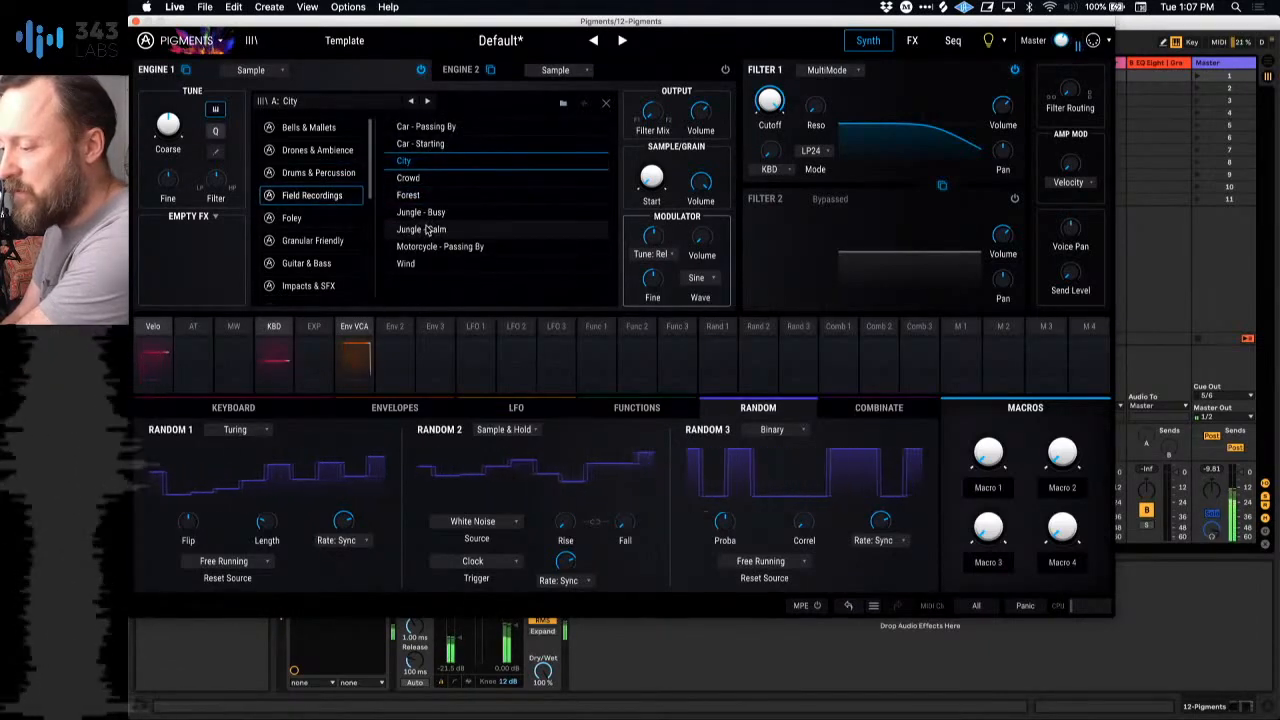
pyautogui.click(420, 229)
pyautogui.click(295, 217)
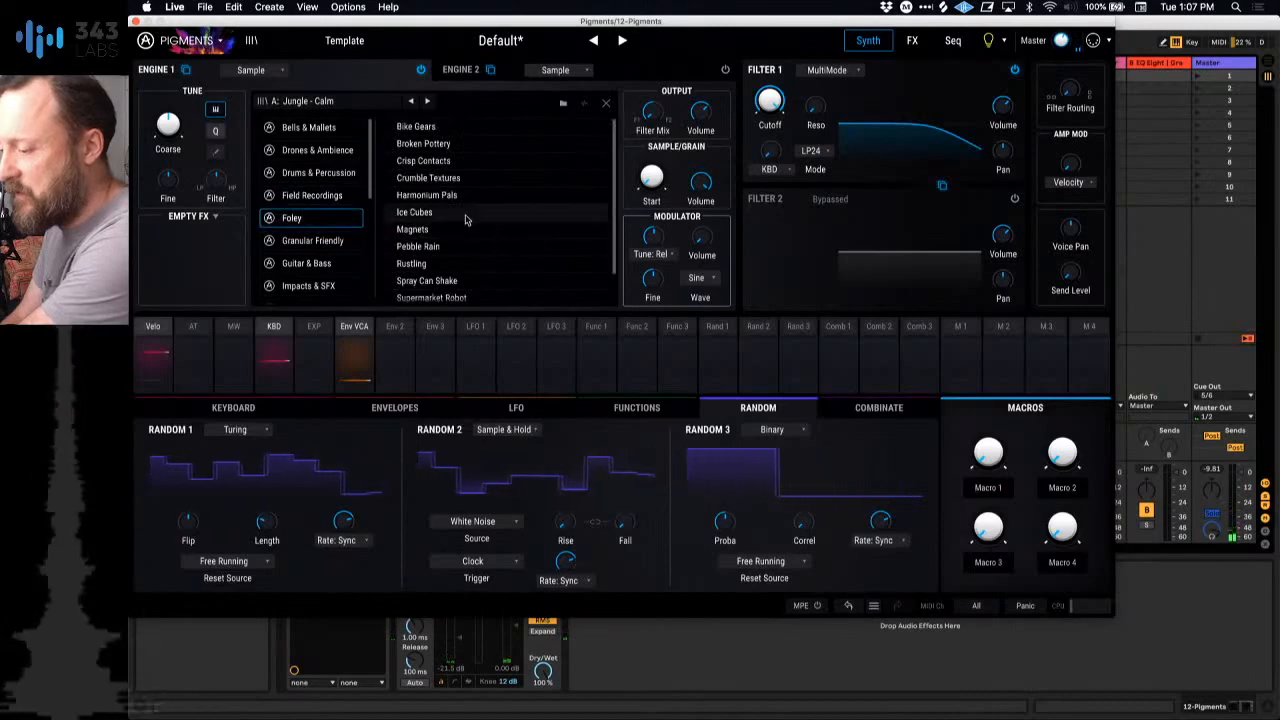
pyautogui.scroll(-2, 440, 210)
pyautogui.click(450, 210)
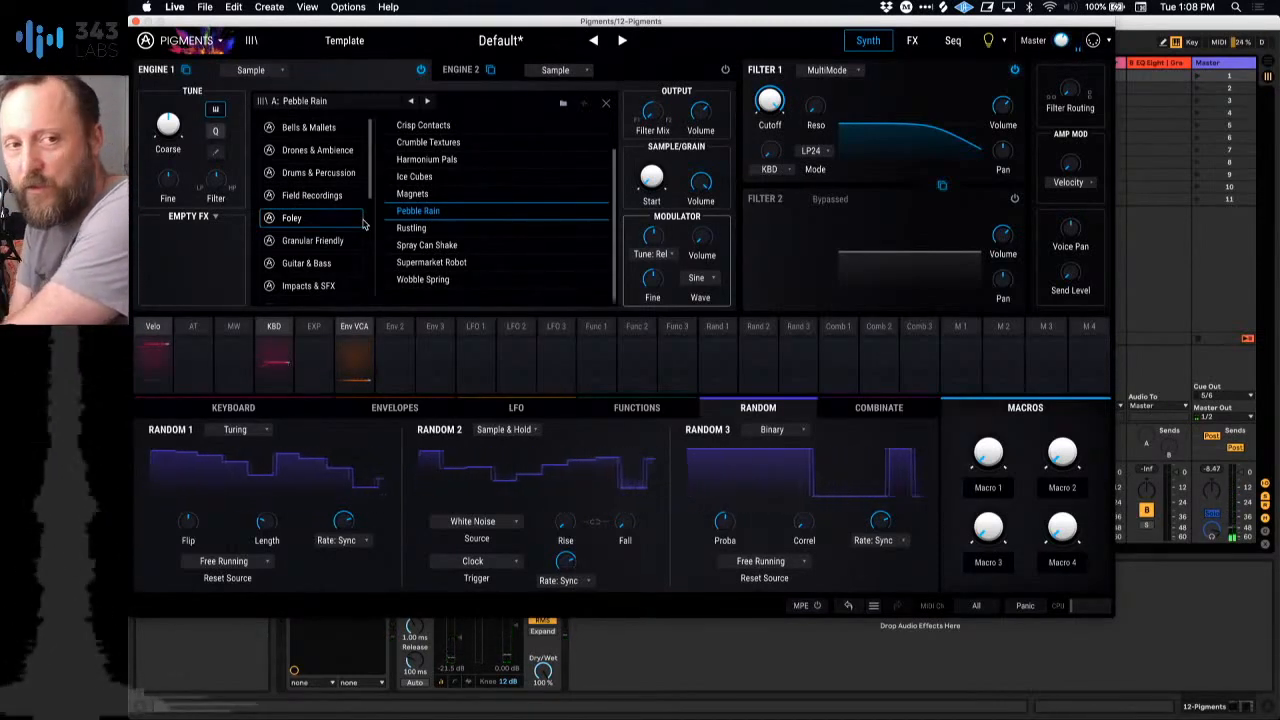
# Step: Audition Geiger Kalimba, Harsh Gesture, Lofi-Cut and Purr Bass from the Granular Friendly samples
pyautogui.click(330, 240)
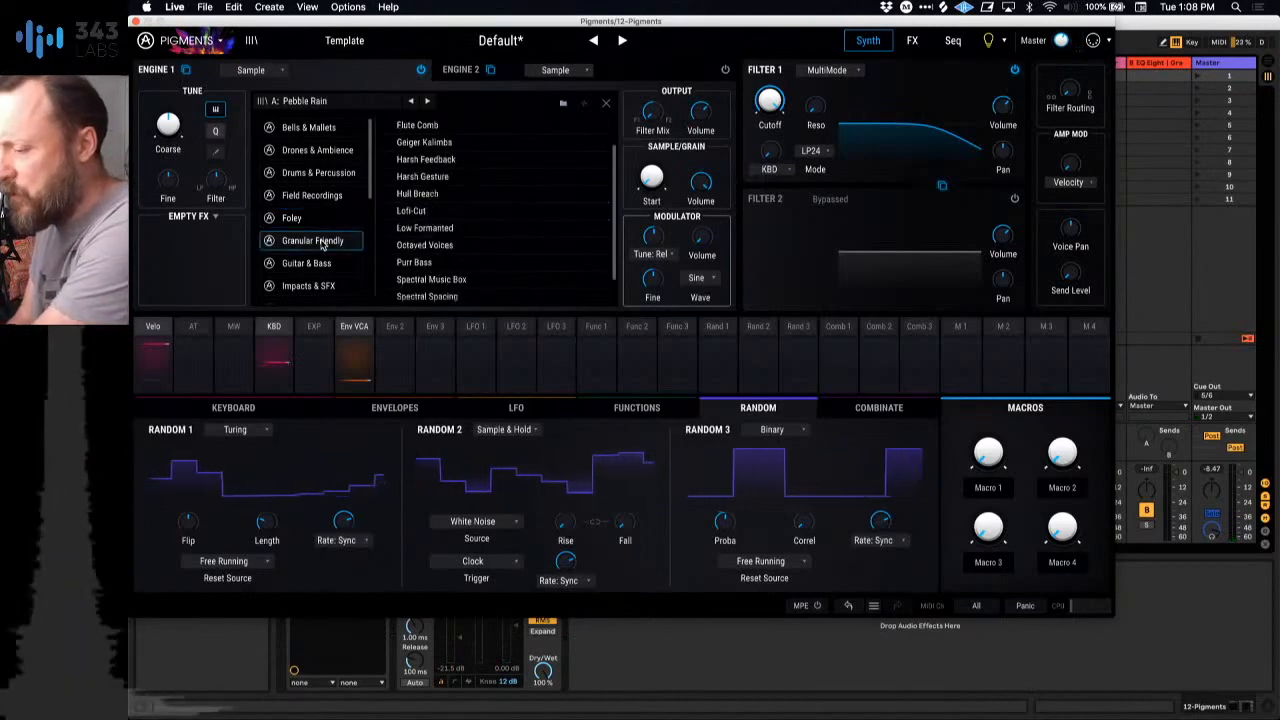
pyautogui.click(424, 142)
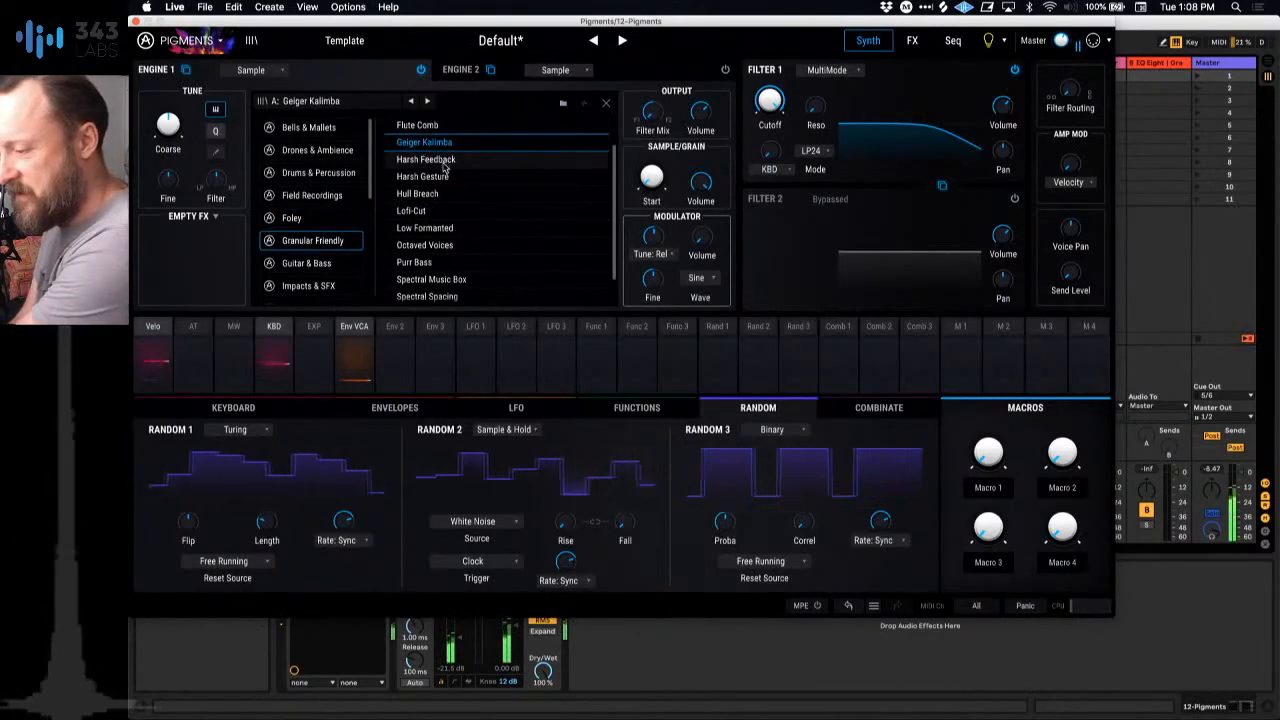
pyautogui.click(441, 162)
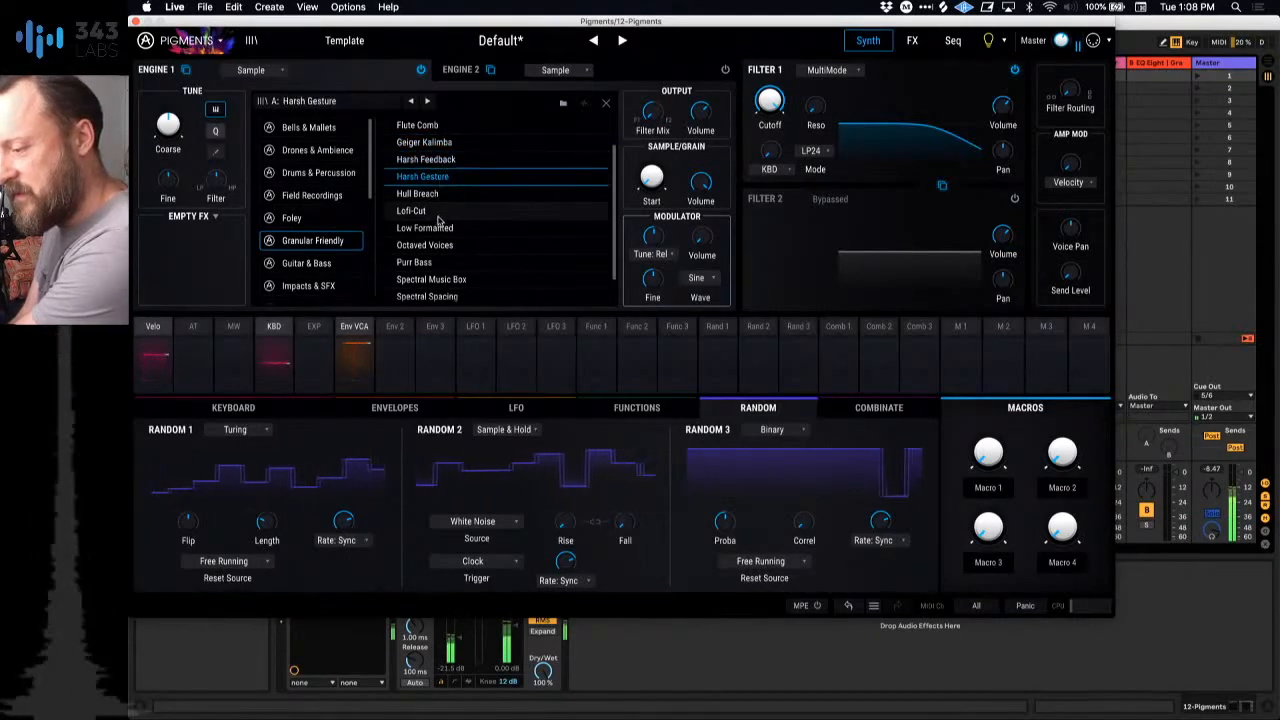
pyautogui.click(440, 211)
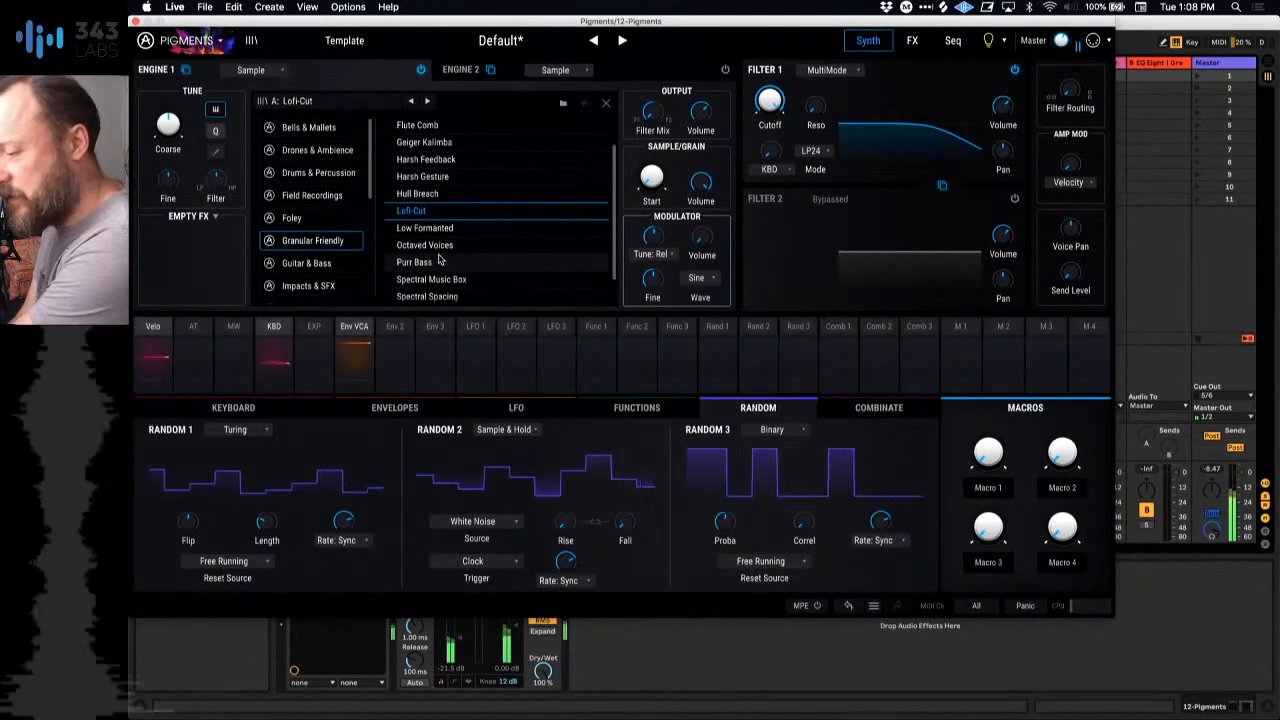
pyautogui.click(438, 260)
pyautogui.scroll(-1, 438, 260)
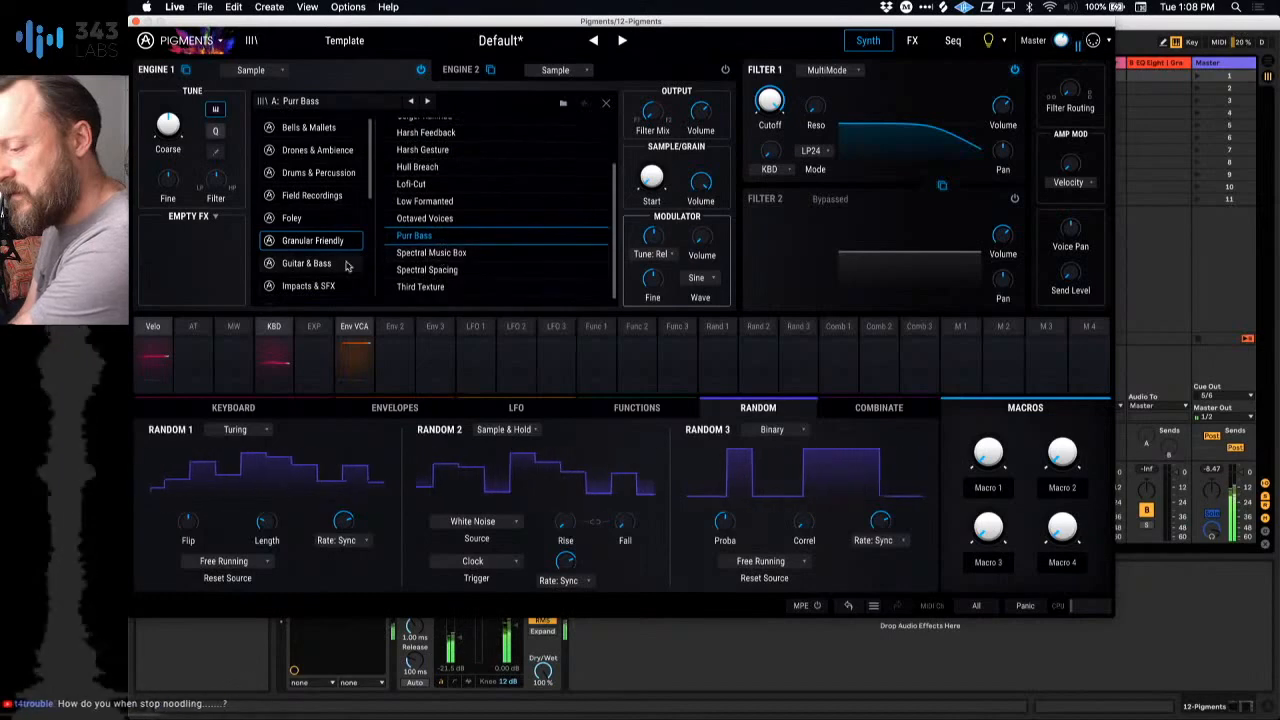
# Step: Audition the Classical Guitar samples from C2 to C5 (alt) in the Guitar & Bass category
pyautogui.click(306, 263)
pyautogui.scroll(2, 480, 141)
pyautogui.click(465, 129)
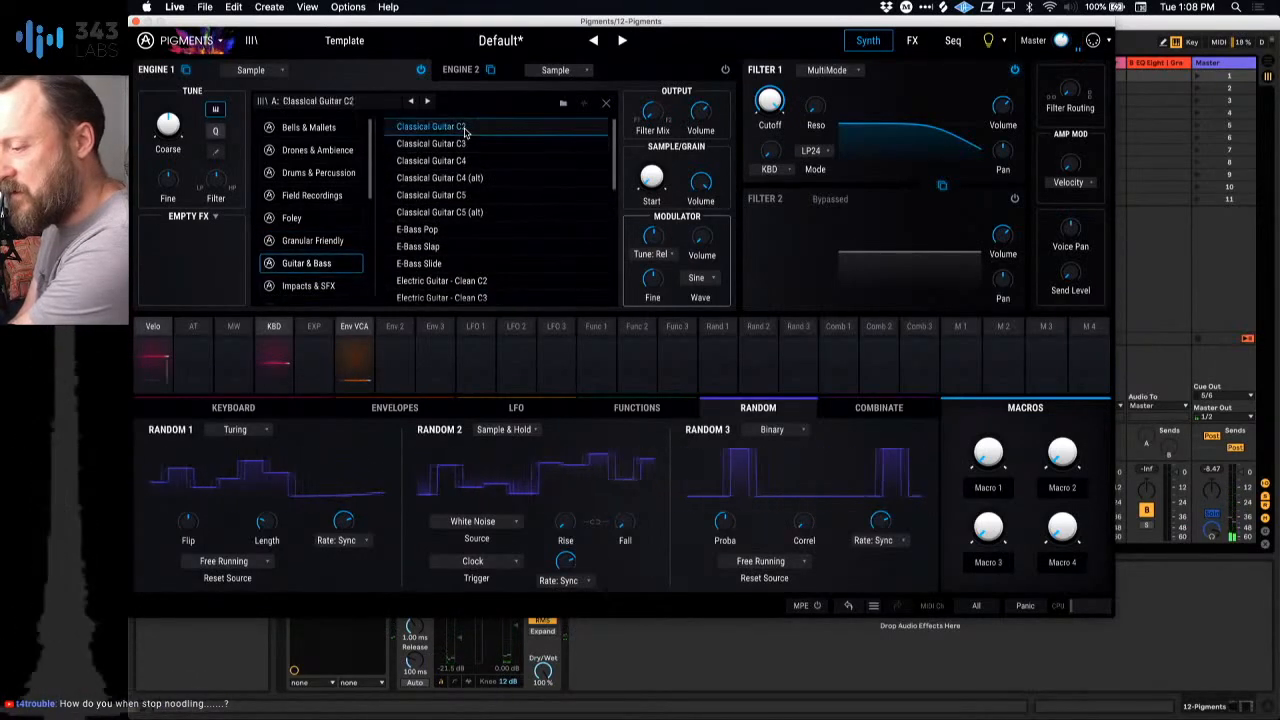
pyautogui.click(463, 147)
pyautogui.click(461, 181)
pyautogui.click(459, 196)
pyautogui.click(457, 213)
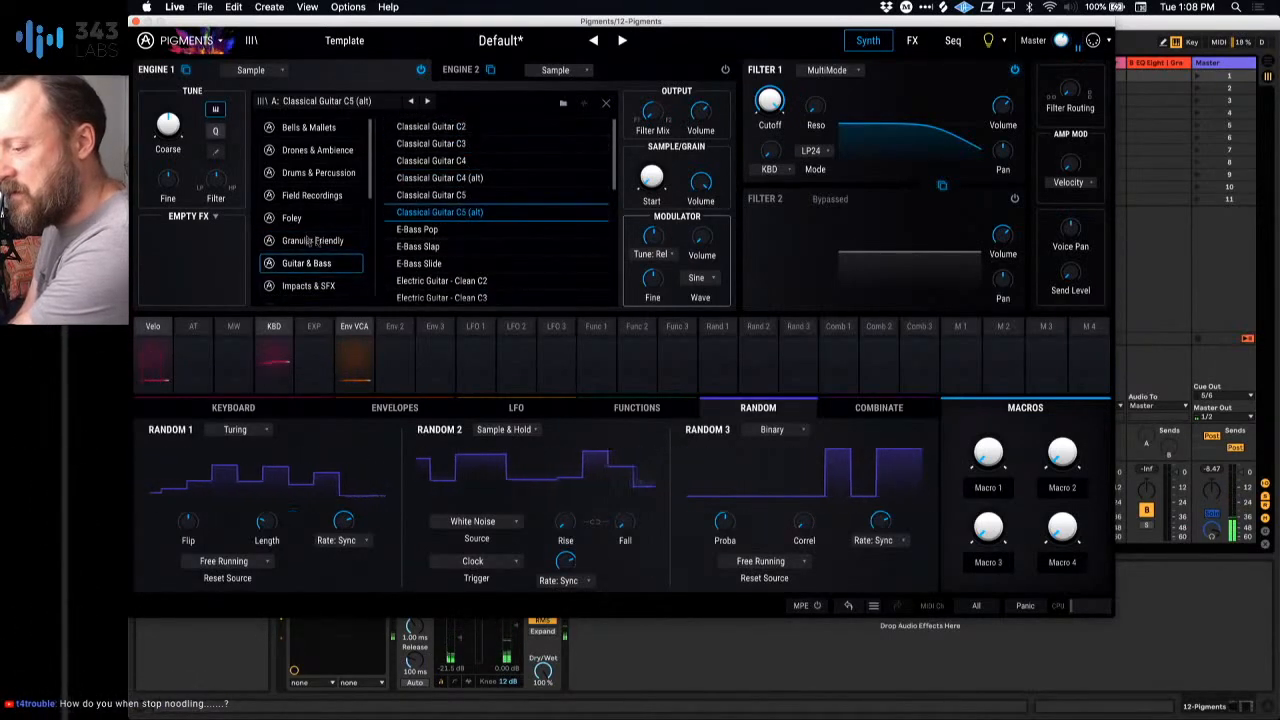
# Step: Look through the sample categories, including Bells & Mallets and Foley, and return to Granular Friendly
pyautogui.scroll(-2, 309, 241)
pyautogui.scroll(2, 335, 193)
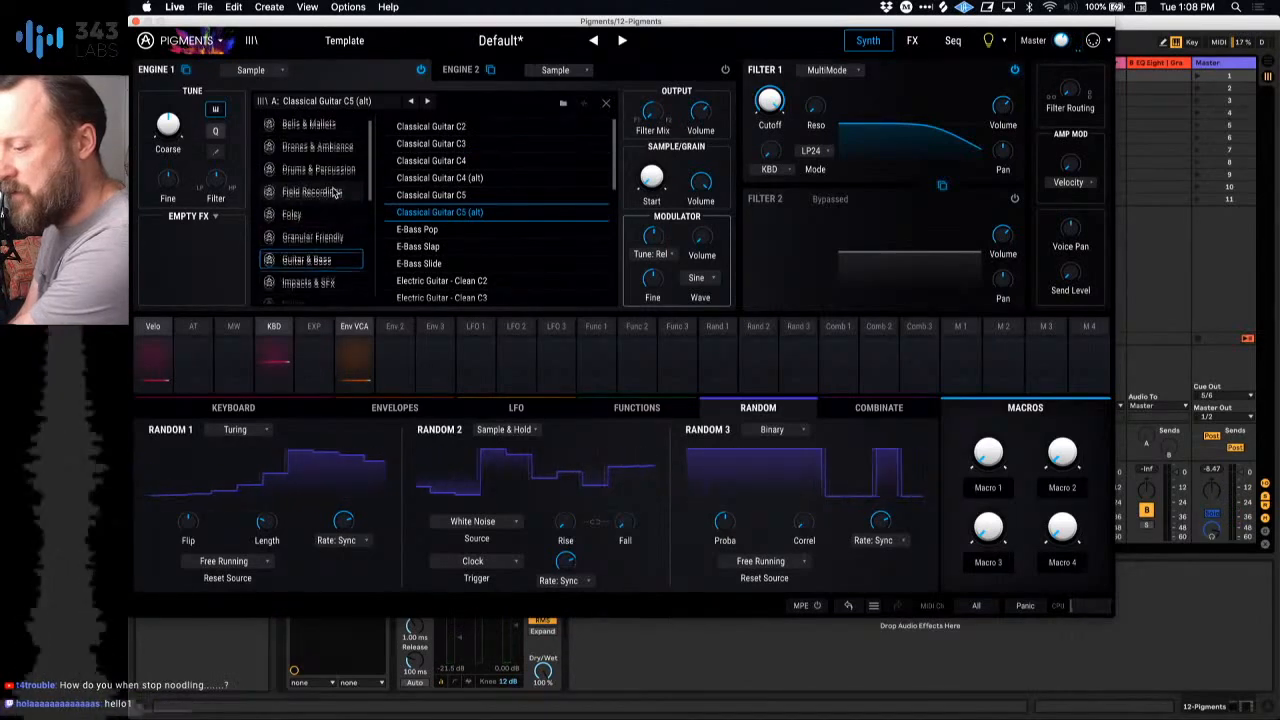
pyautogui.scroll(-2, 335, 193)
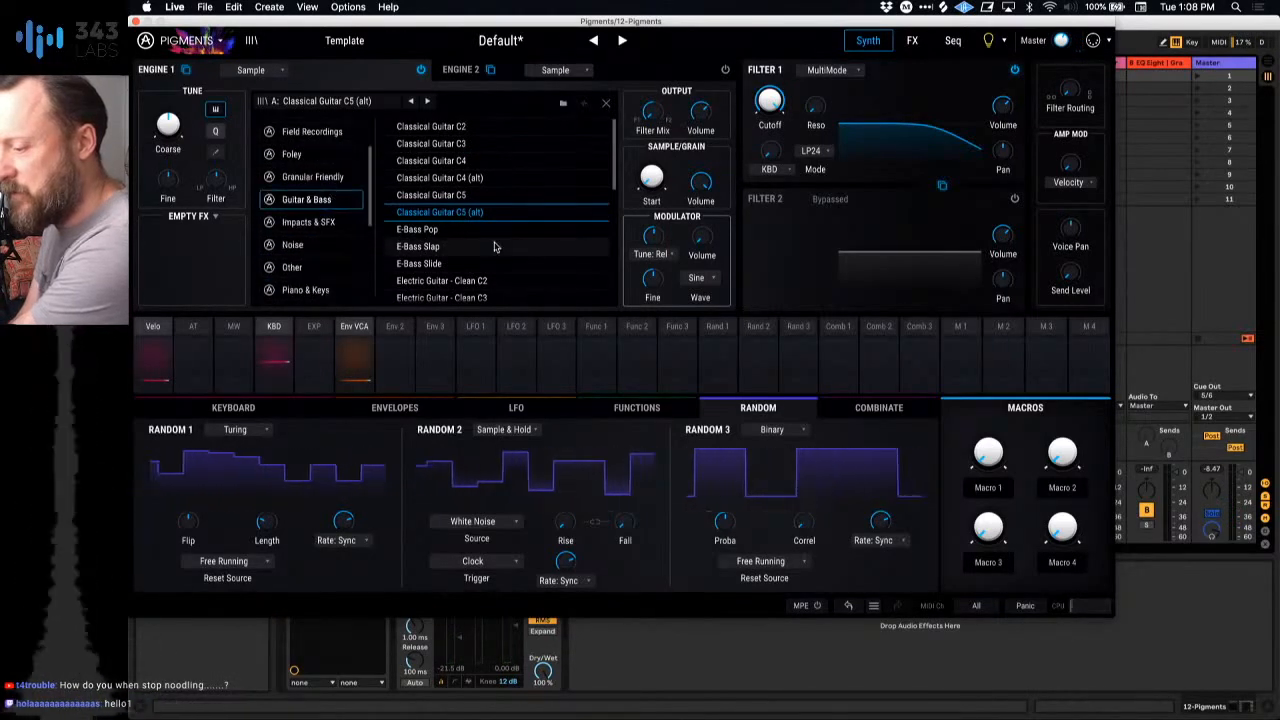
pyautogui.scroll(-5, 492, 246)
pyautogui.scroll(5, 493, 246)
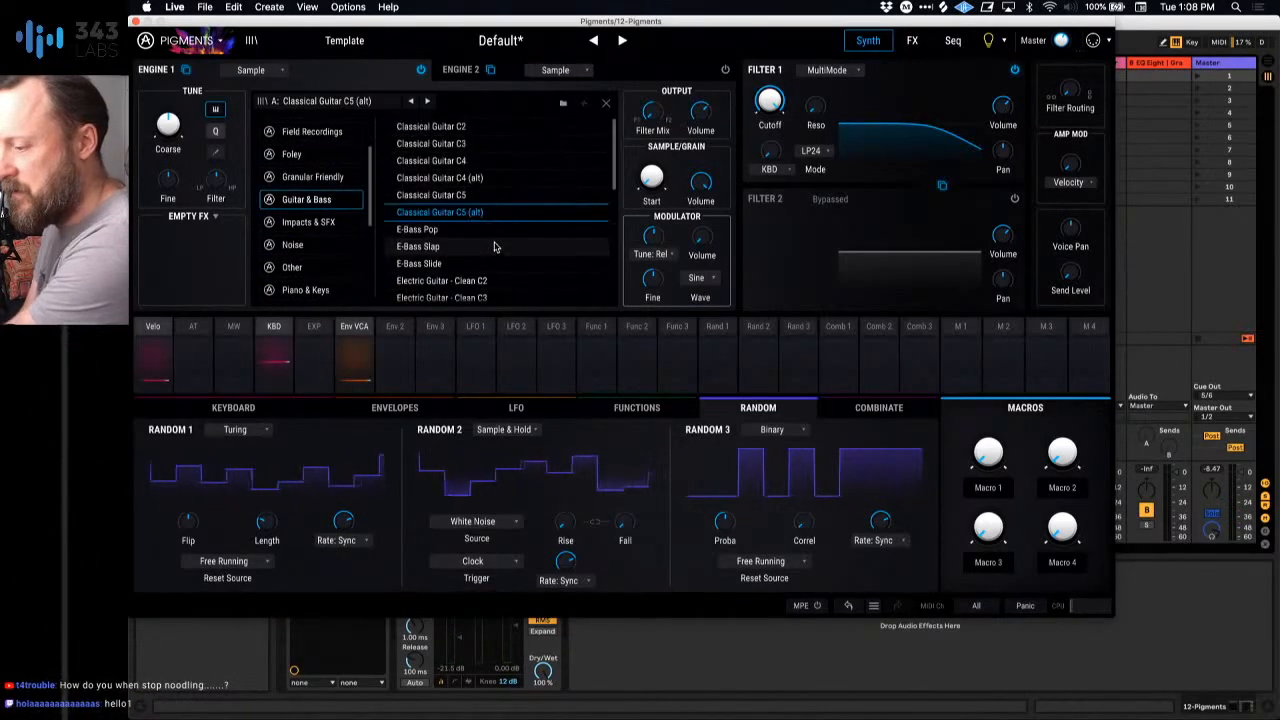
pyautogui.scroll(2, 306, 188)
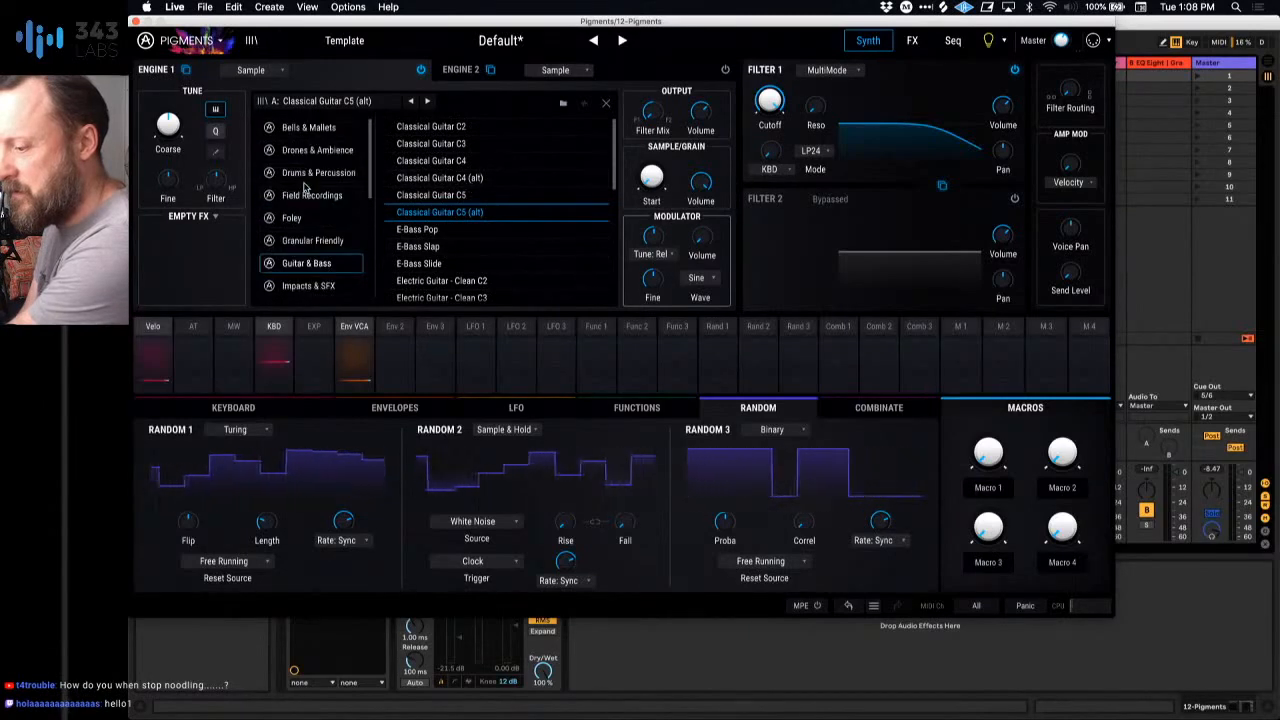
pyautogui.click(306, 127)
pyautogui.click(295, 217)
pyautogui.click(303, 243)
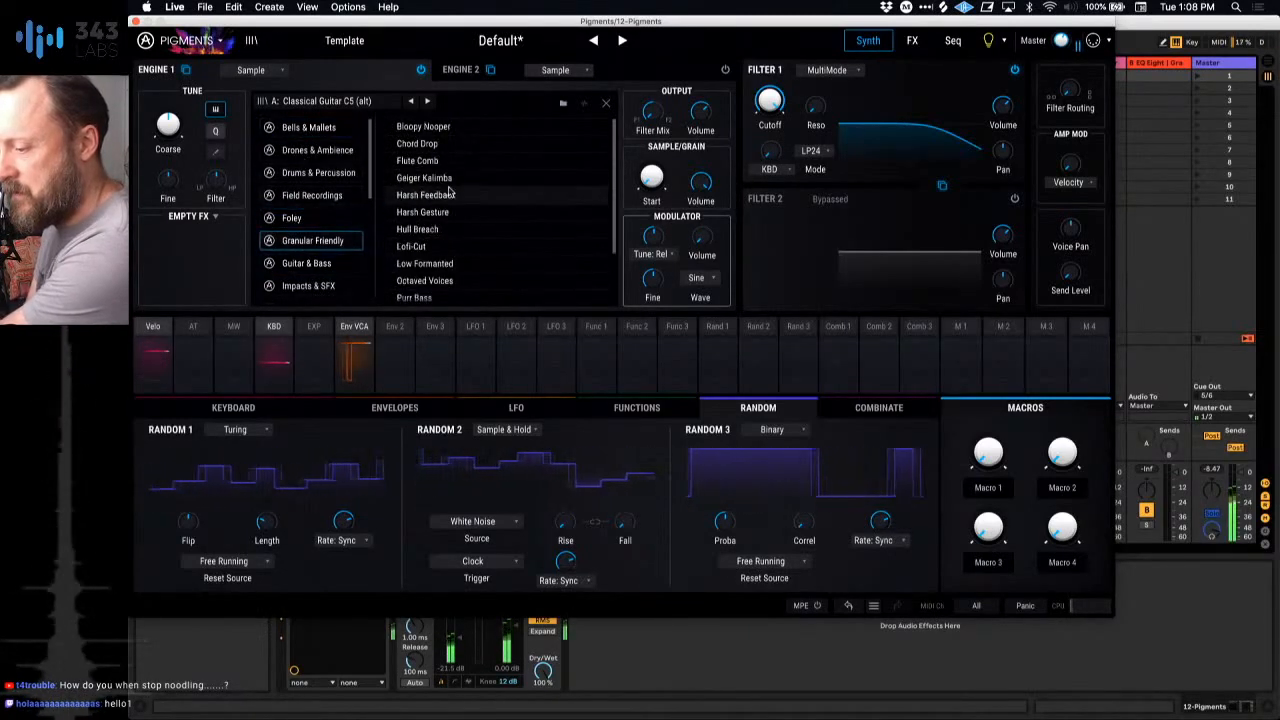
# Step: Step through the Granular Friendly samples in list order as far as Lofi-Cut
pyautogui.click(427, 101)
pyautogui.click(427, 101)
pyautogui.click(427, 101)
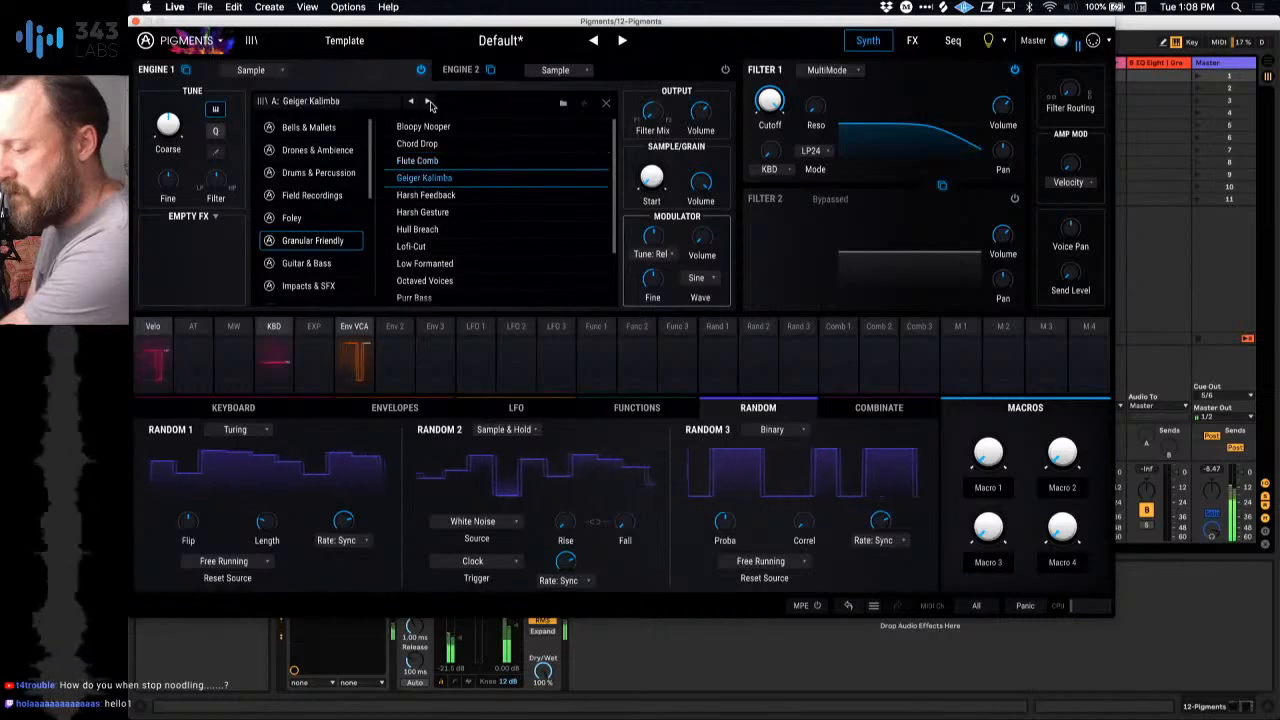
pyautogui.click(427, 101)
pyautogui.click(427, 101)
pyautogui.click(427, 101)
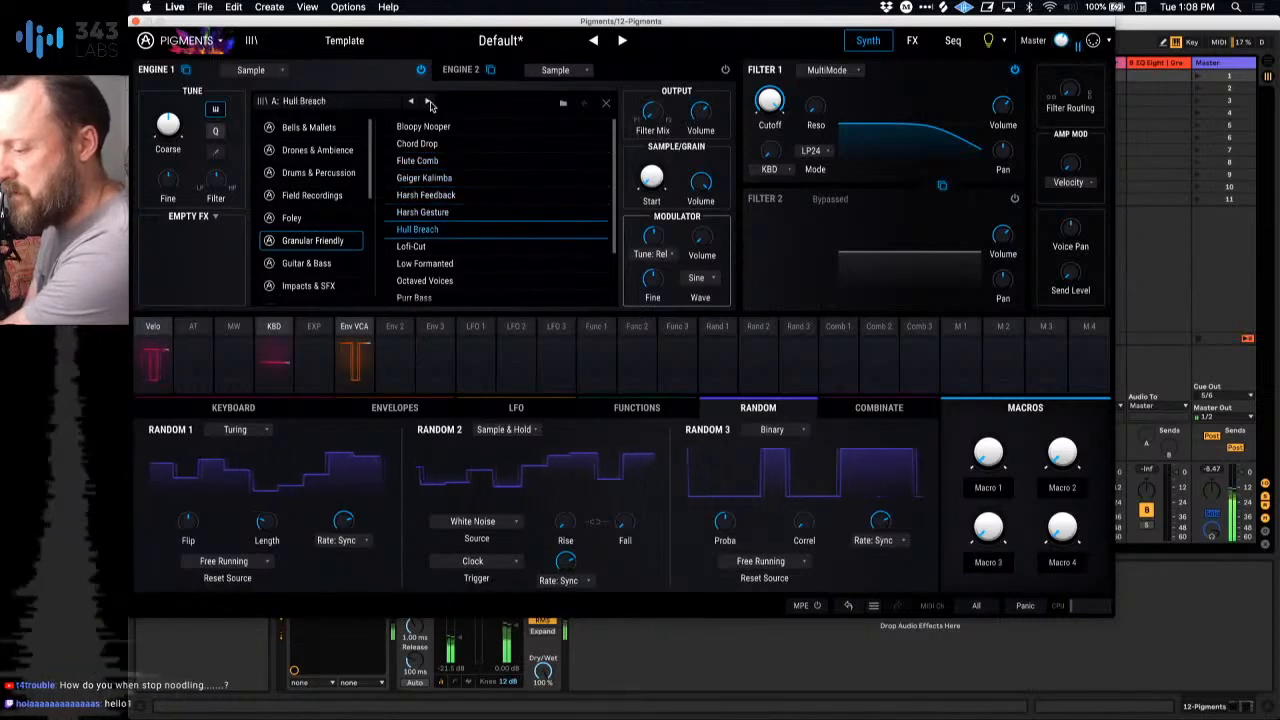
pyautogui.click(427, 101)
# Step: Step through the samples in the Other category from Didgeridoo to Horror Bows, and go back to Gopiyantra Loop
pyautogui.scroll(-4, 305, 272)
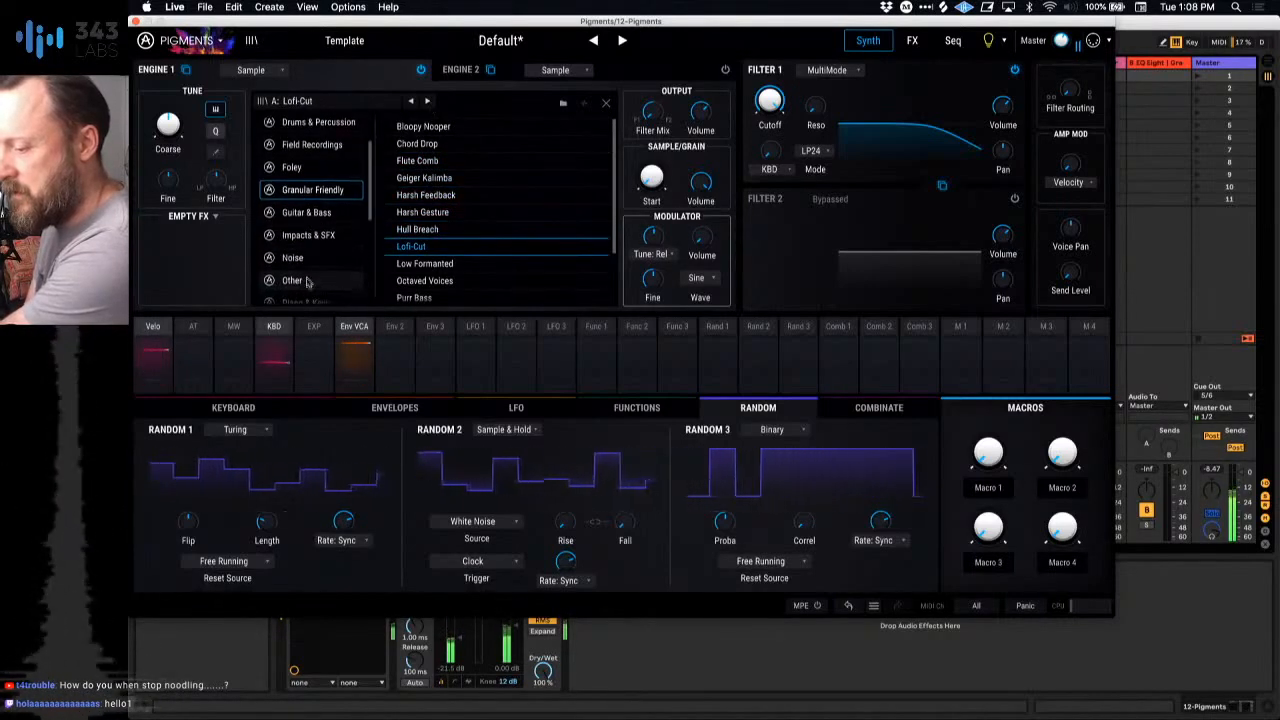
pyautogui.click(292, 247)
pyautogui.click(427, 101)
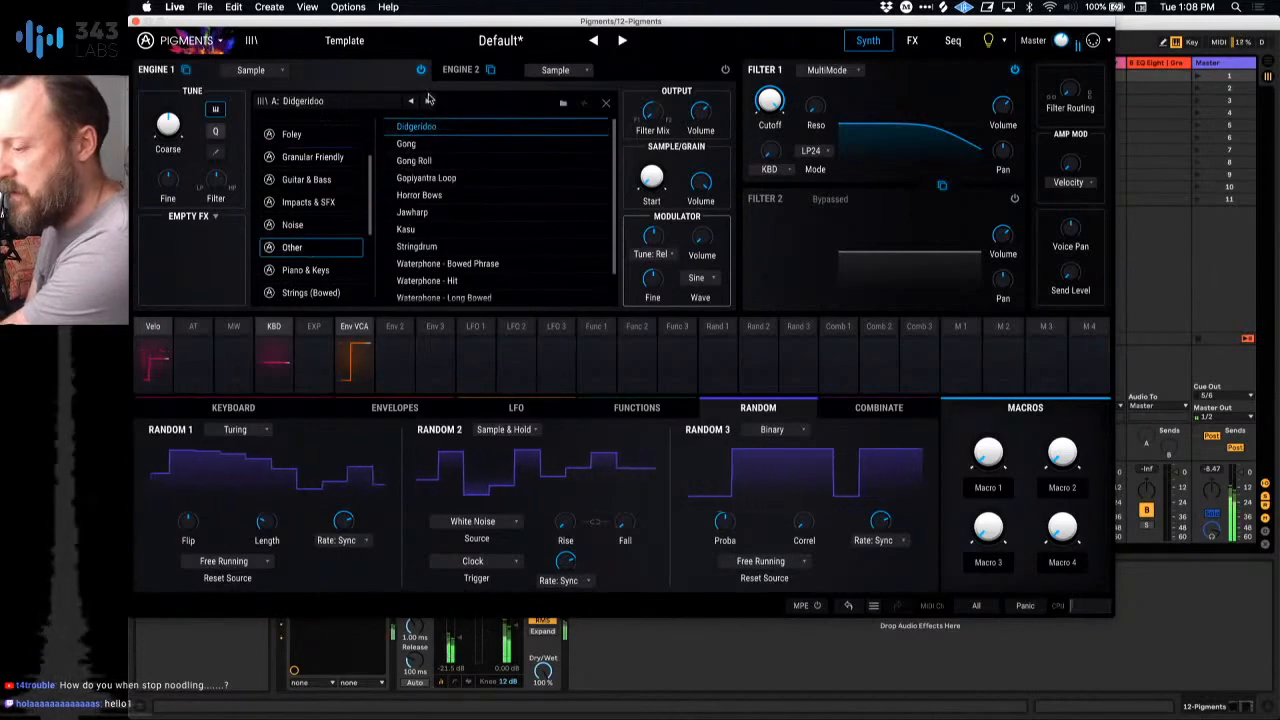
pyautogui.click(427, 101)
pyautogui.click(425, 101)
pyautogui.click(425, 101)
pyautogui.click(425, 101)
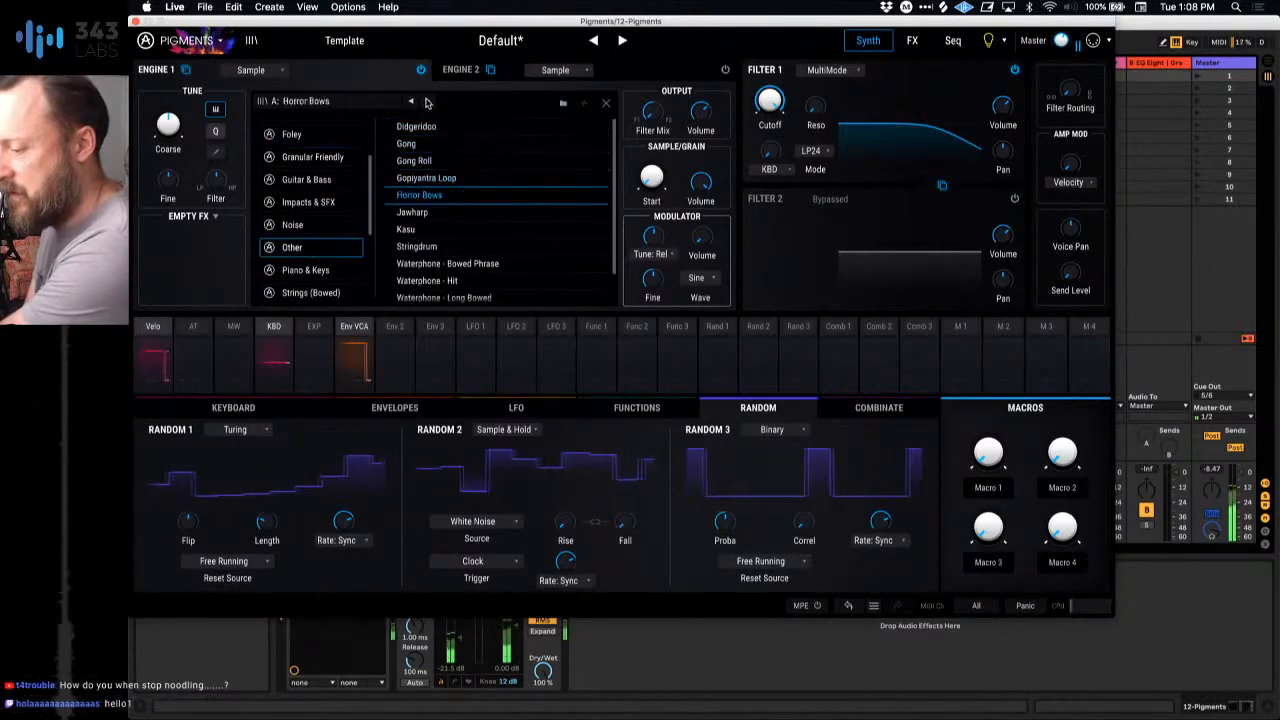
pyautogui.click(414, 103)
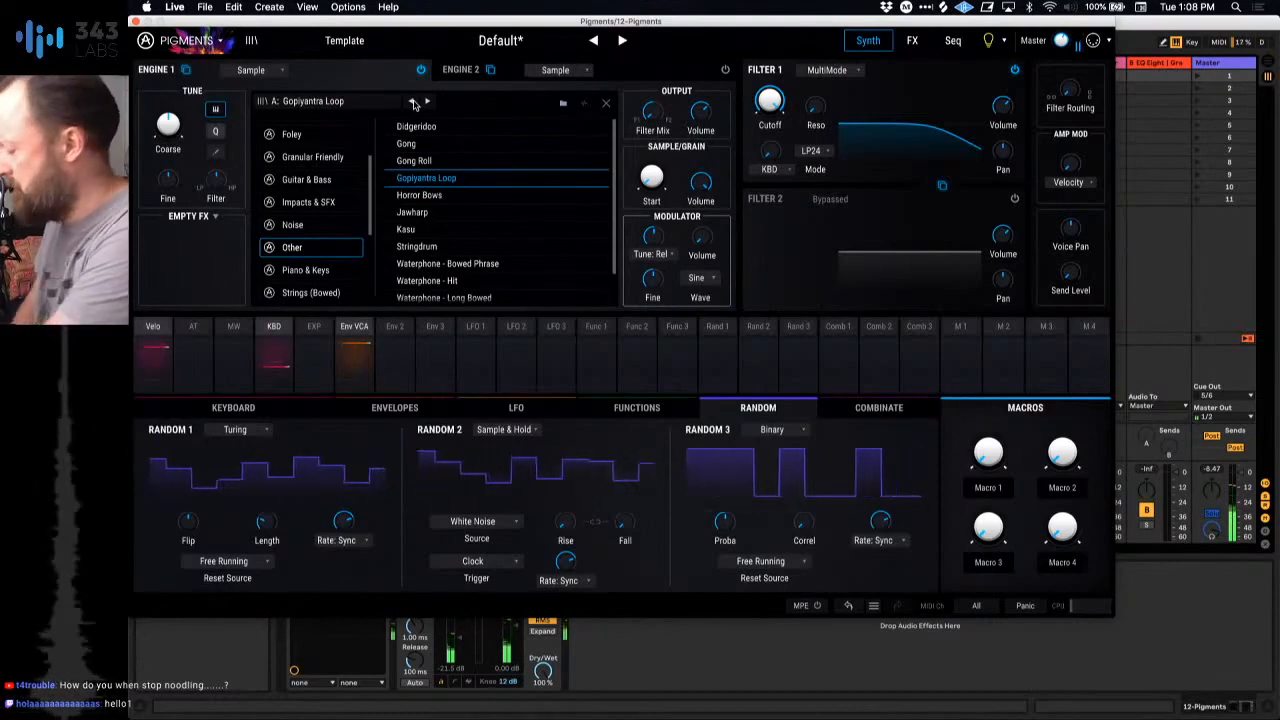
# Step: Compare Waterphone - Bowed Phrase, Stringdrum and Horror Bows, and load Gopiyantra Loop as the Engine 1 sample
pyautogui.scroll(-2, 445, 245)
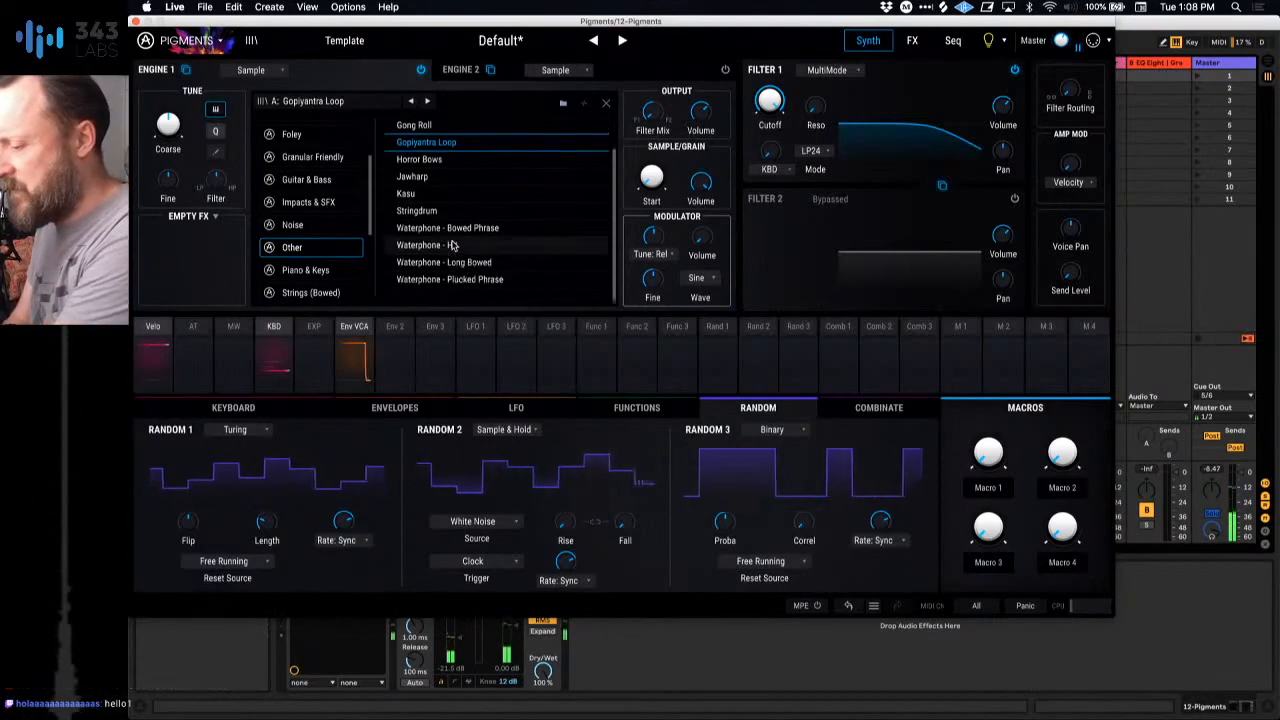
pyautogui.click(443, 229)
pyautogui.click(437, 209)
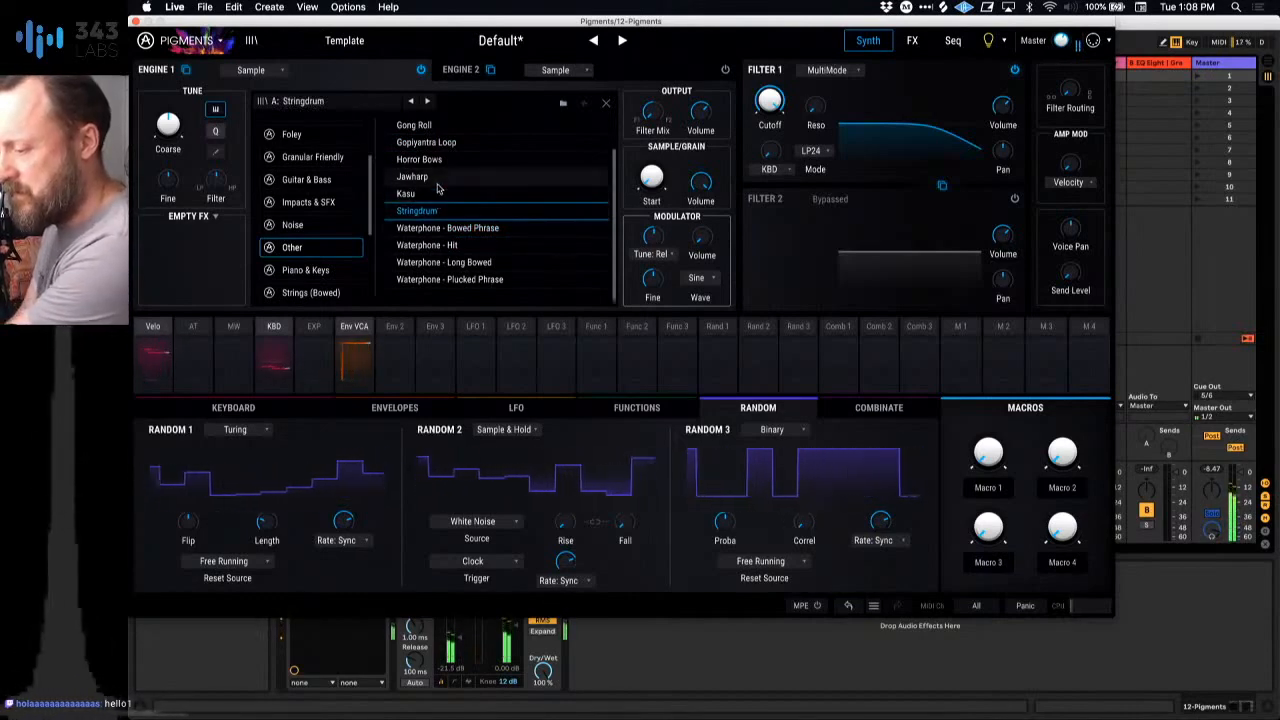
pyautogui.click(435, 160)
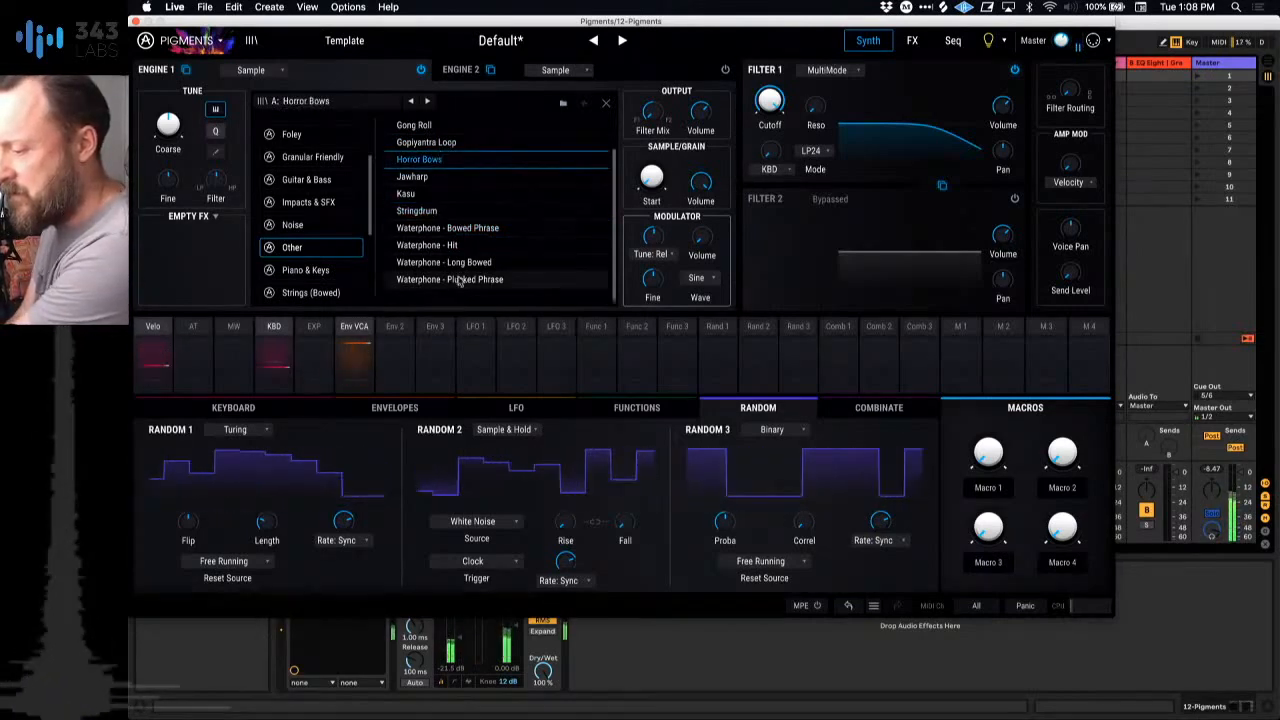
pyautogui.click(449, 144)
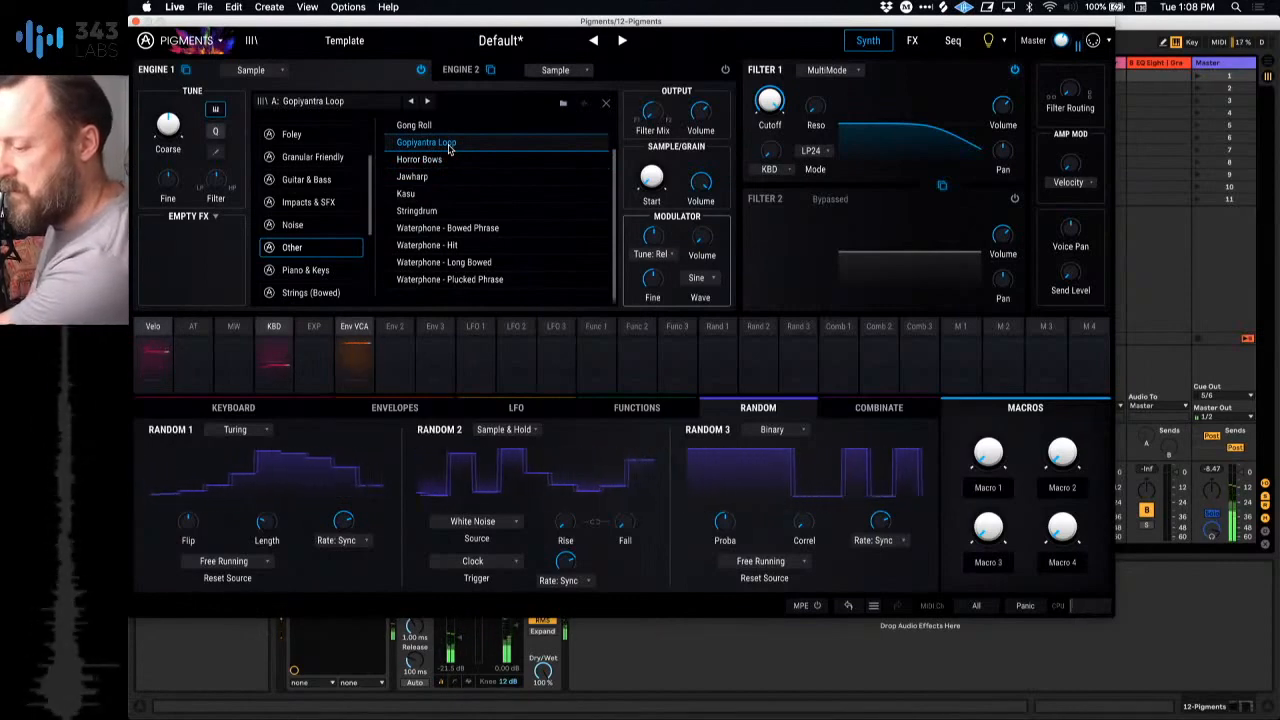
# Step: Audition Bowed Acoustic, Celli - Pizzicato C1 f and Violin - Pizzicato C4 f from the Strings (Bowed) samples
pyautogui.scroll(2, 449, 148)
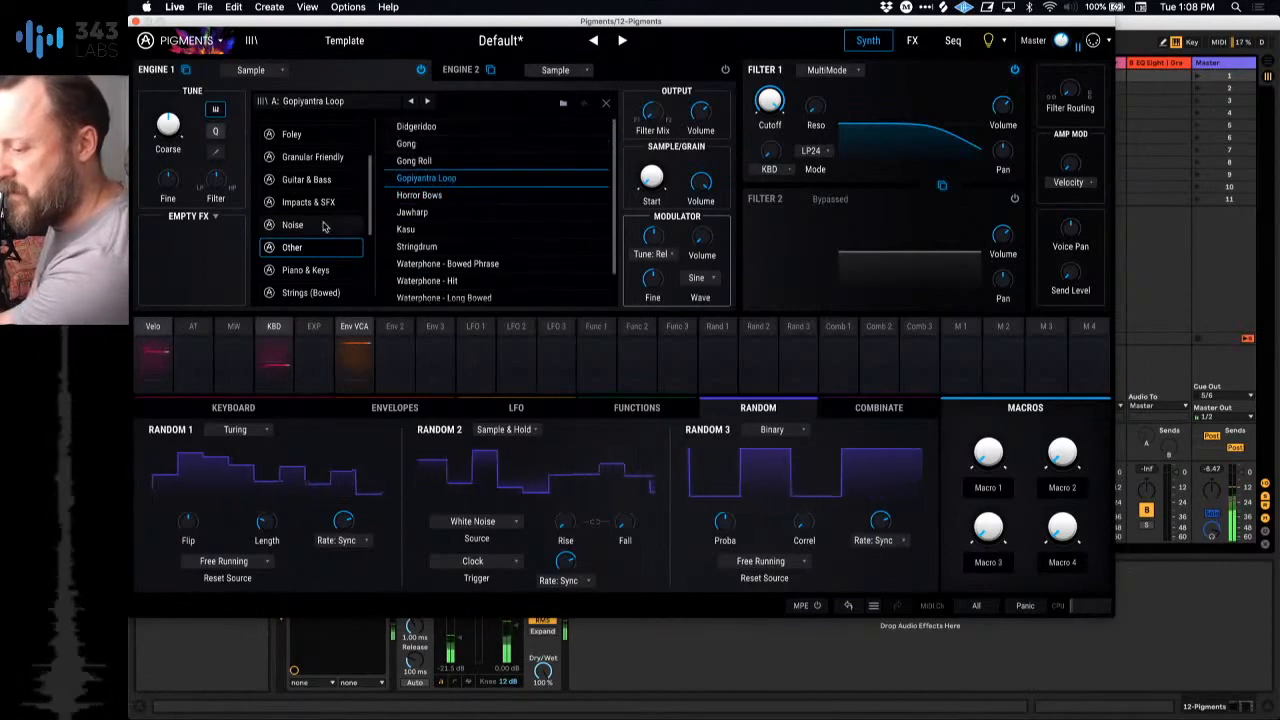
pyautogui.click(305, 270)
pyautogui.click(311, 292)
pyautogui.click(440, 126)
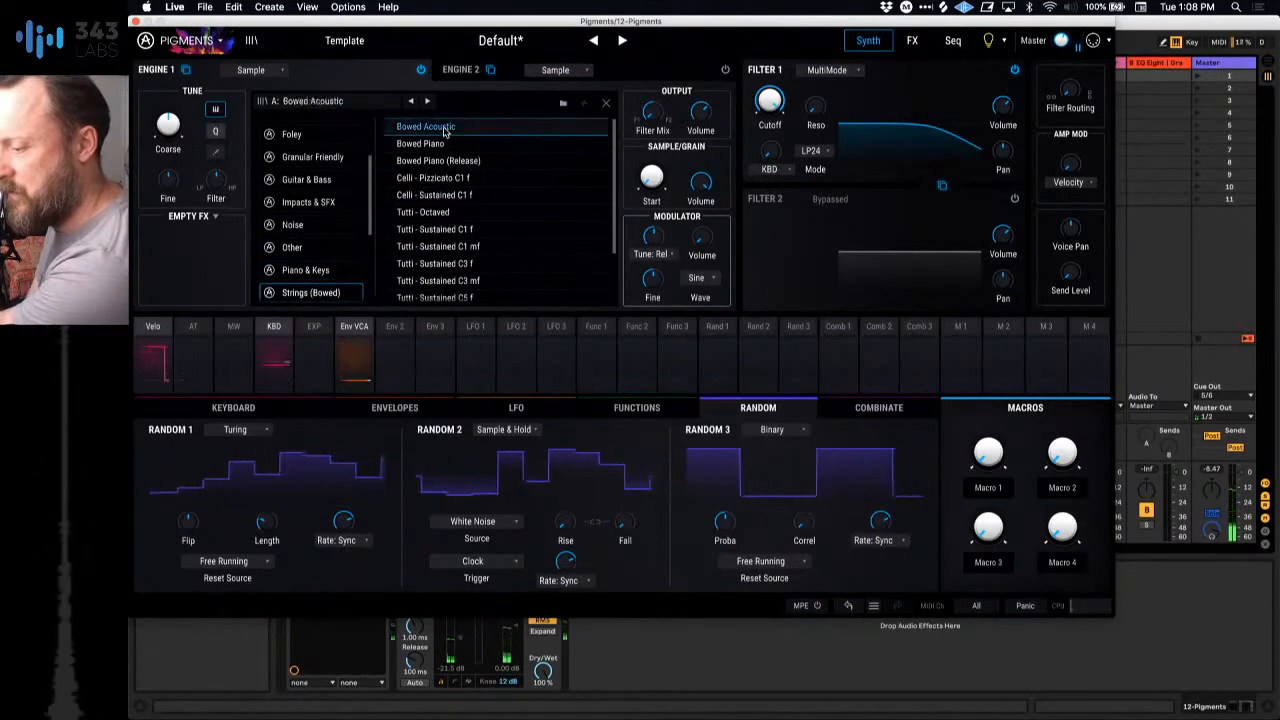
pyautogui.click(435, 177)
pyautogui.scroll(-4, 447, 213)
pyautogui.click(440, 262)
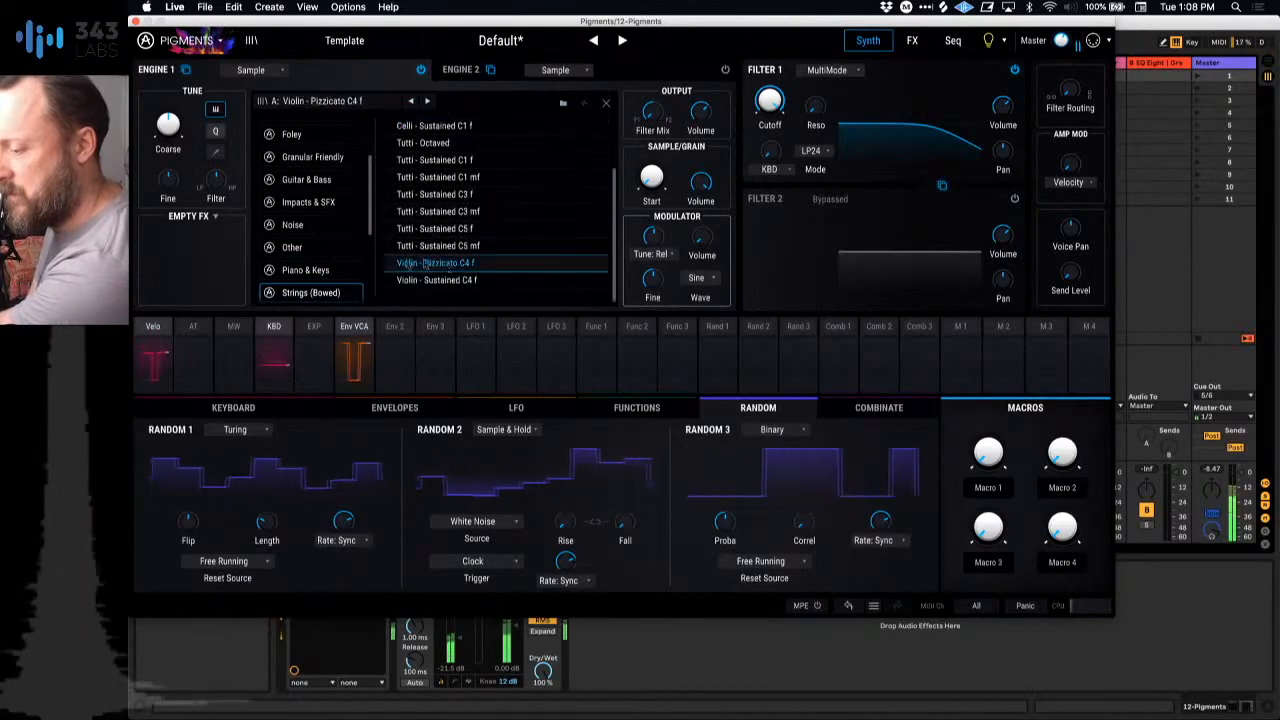
# Step: Load Berimbau from the Strings (Plucked) samples into Engine 1 and close the Pigments window
pyautogui.scroll(-3, 302, 243)
pyautogui.click(302, 237)
pyautogui.click(430, 126)
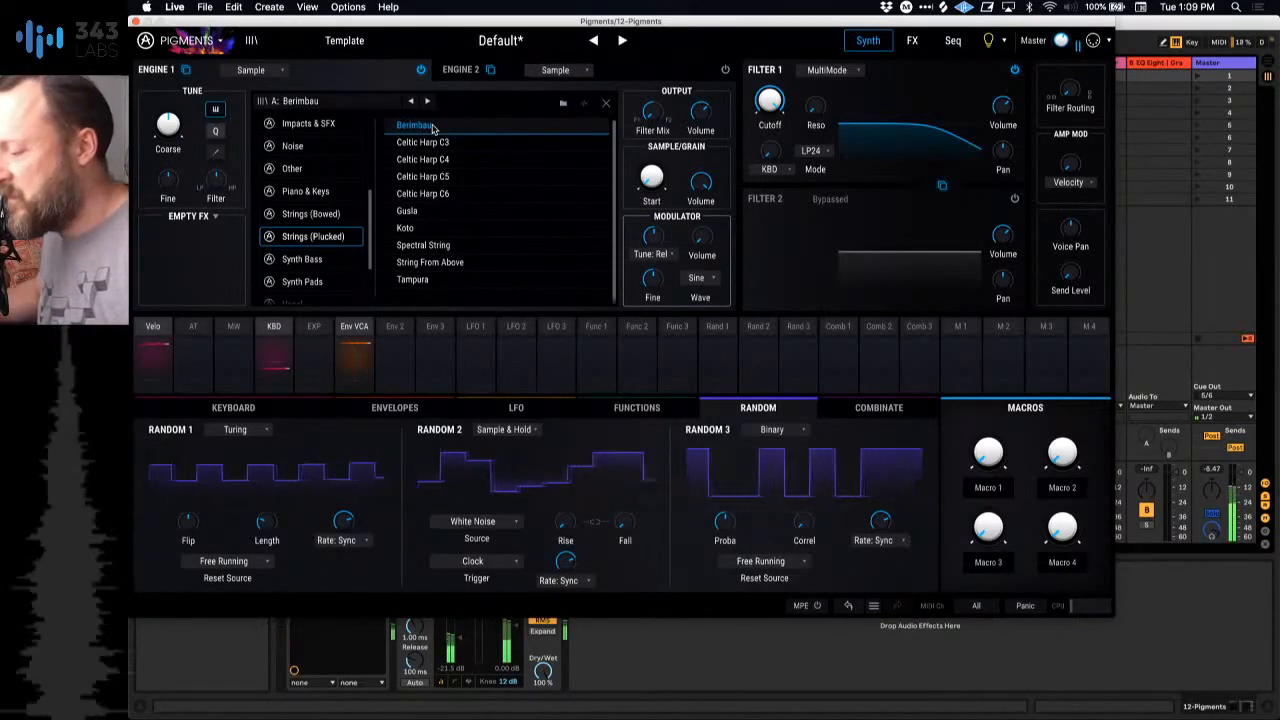
pyautogui.click(137, 22)
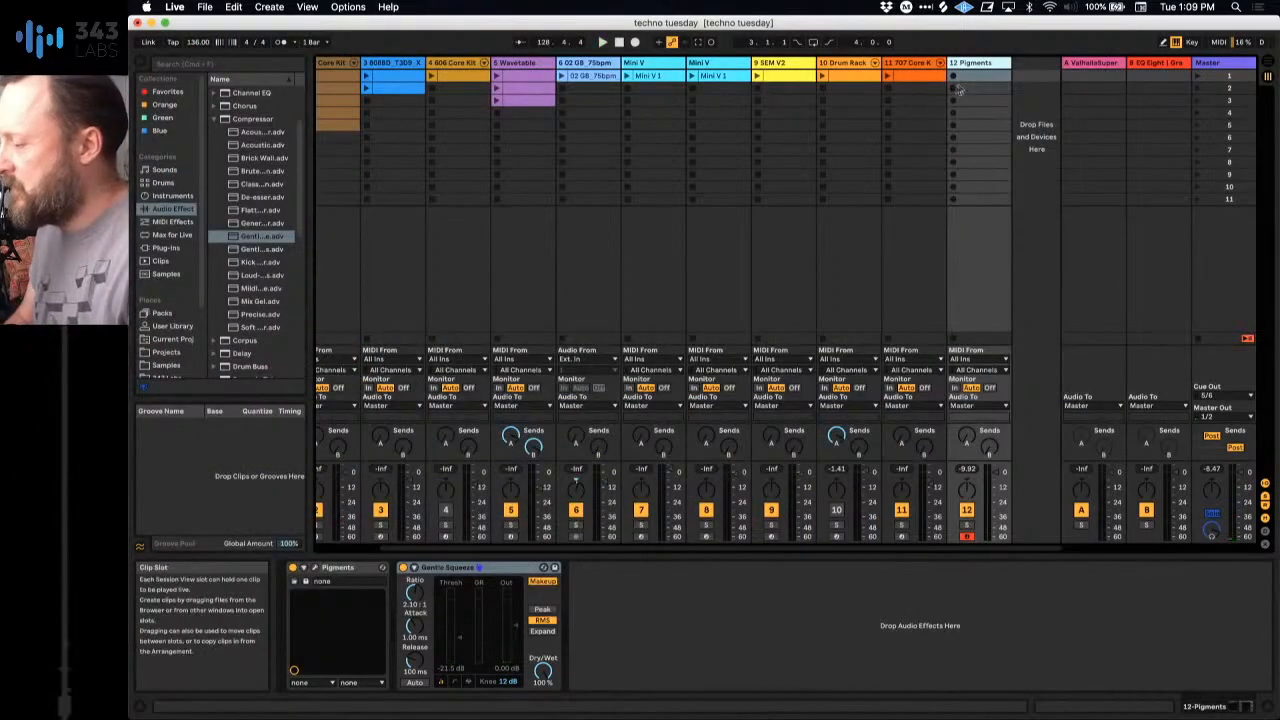
# Step: Launch the first clip on track 2, the second 909 Core Kit track
pyautogui.hotkey('shift', 'Tab')
pyautogui.hscroll(-3, 383, 88)
pyautogui.click(387, 76)
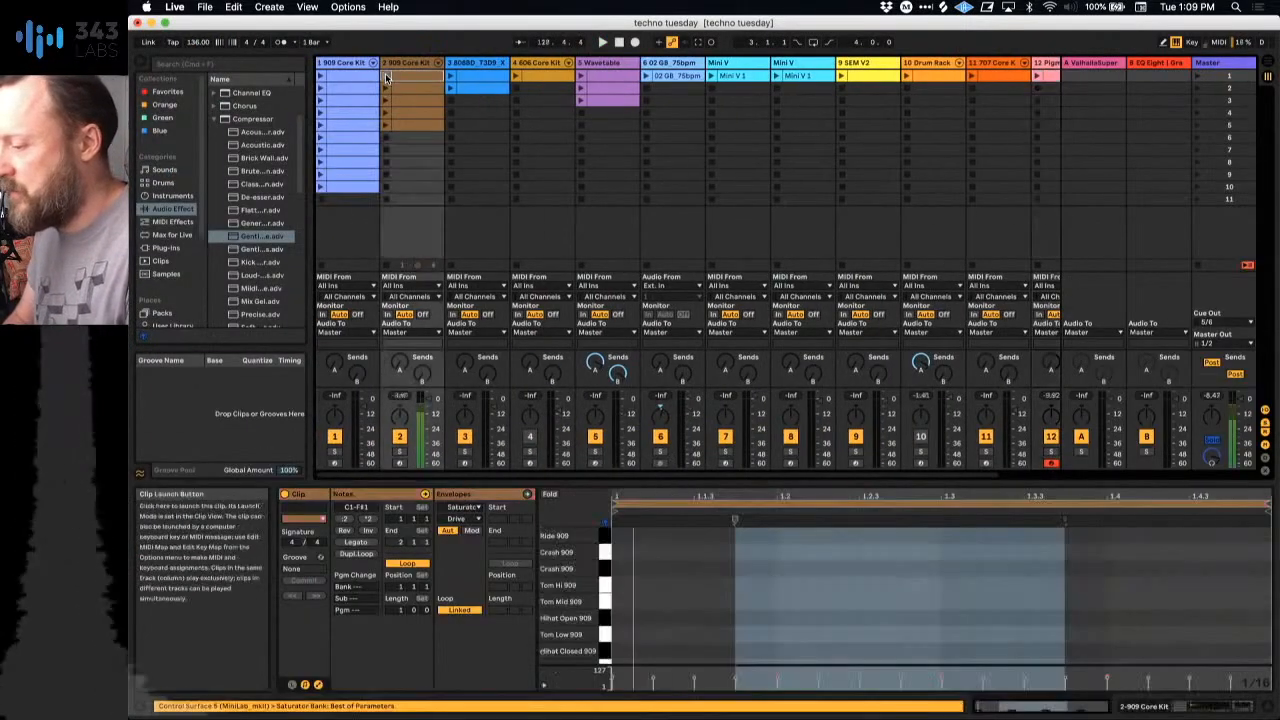
# Step: Create a MIDI clip in the first slot of the Pigments track with two consecutive half-bar C2 notes
pyautogui.hscroll(3, 853, 203)
pyautogui.doubleClick(977, 80)
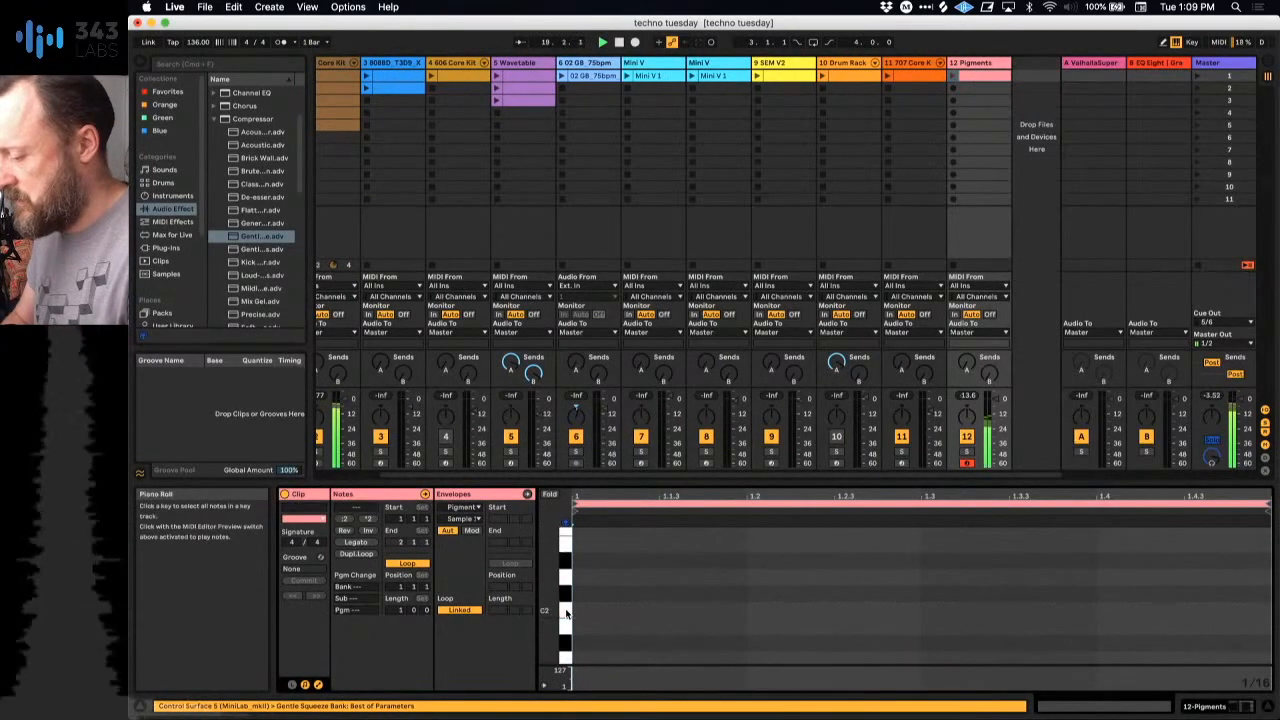
pyautogui.doubleClick(592, 610)
pyautogui.moveTo(610, 613); pyautogui.dragTo(921, 612)
pyautogui.press('super+d')
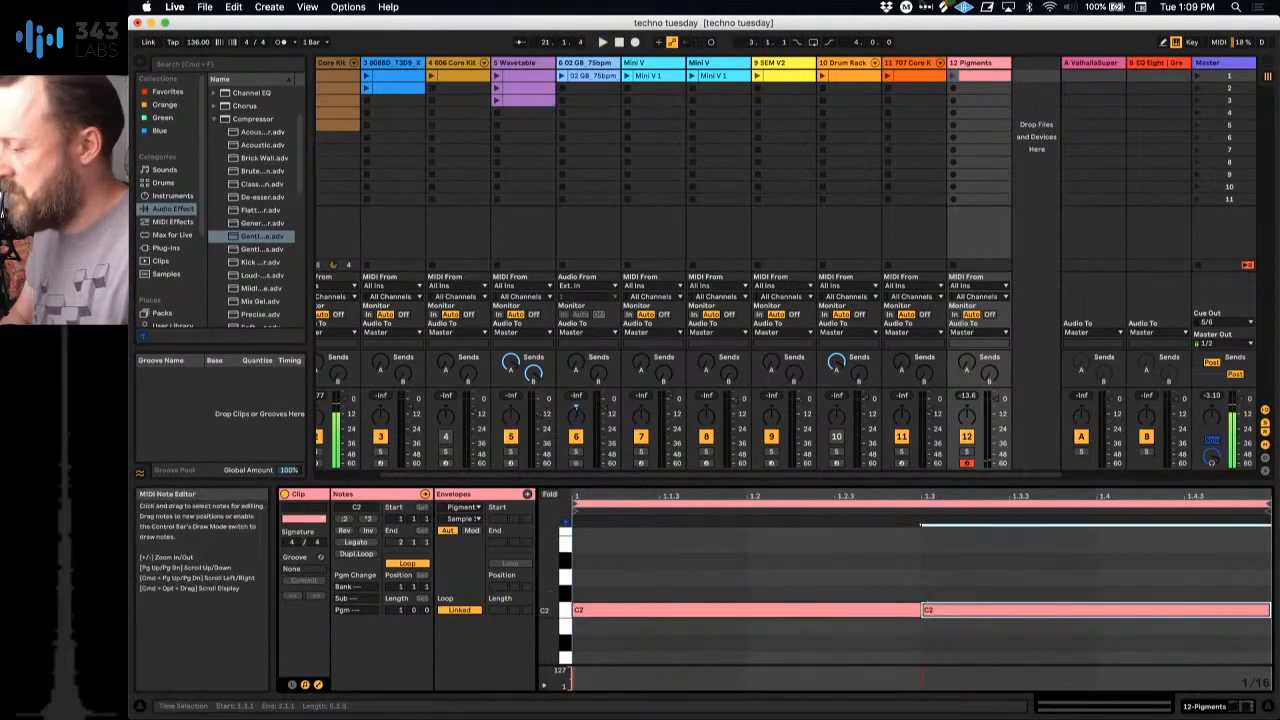
# Step: Launch the Pigments clip and transpose both of its notes down to E1
pyautogui.click(953, 76)
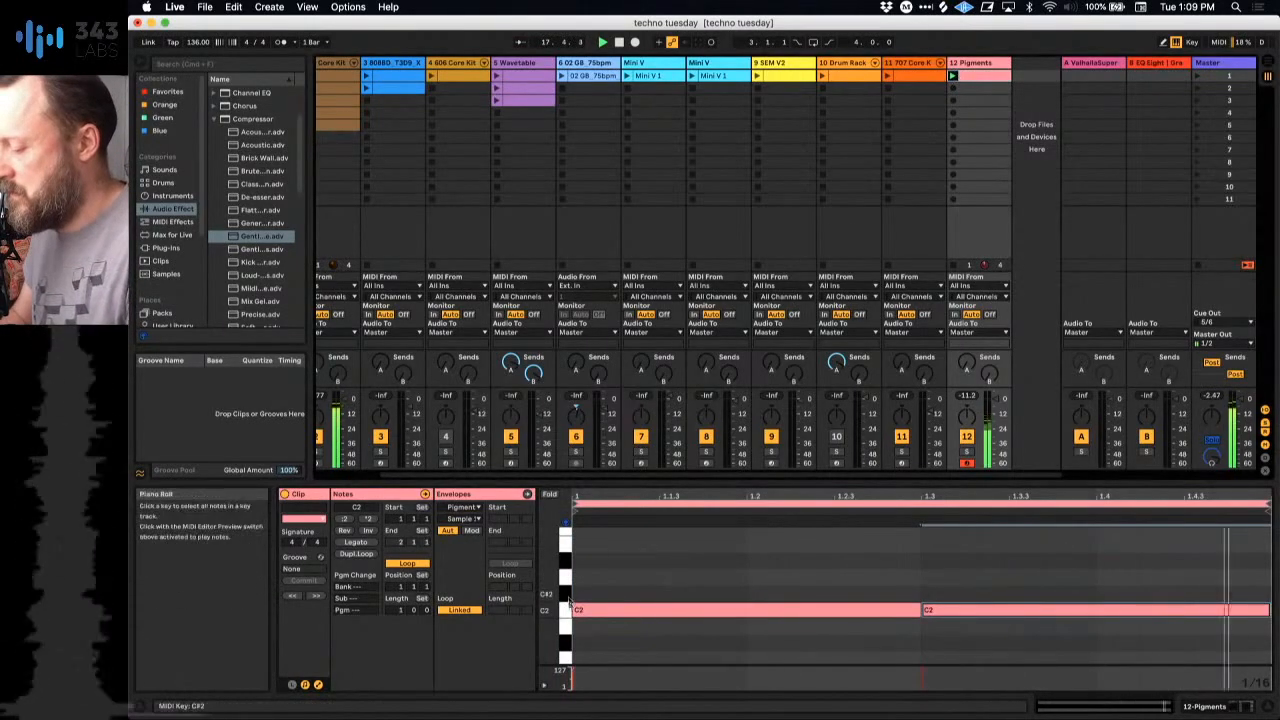
pyautogui.hotkey('shift', 'Down')
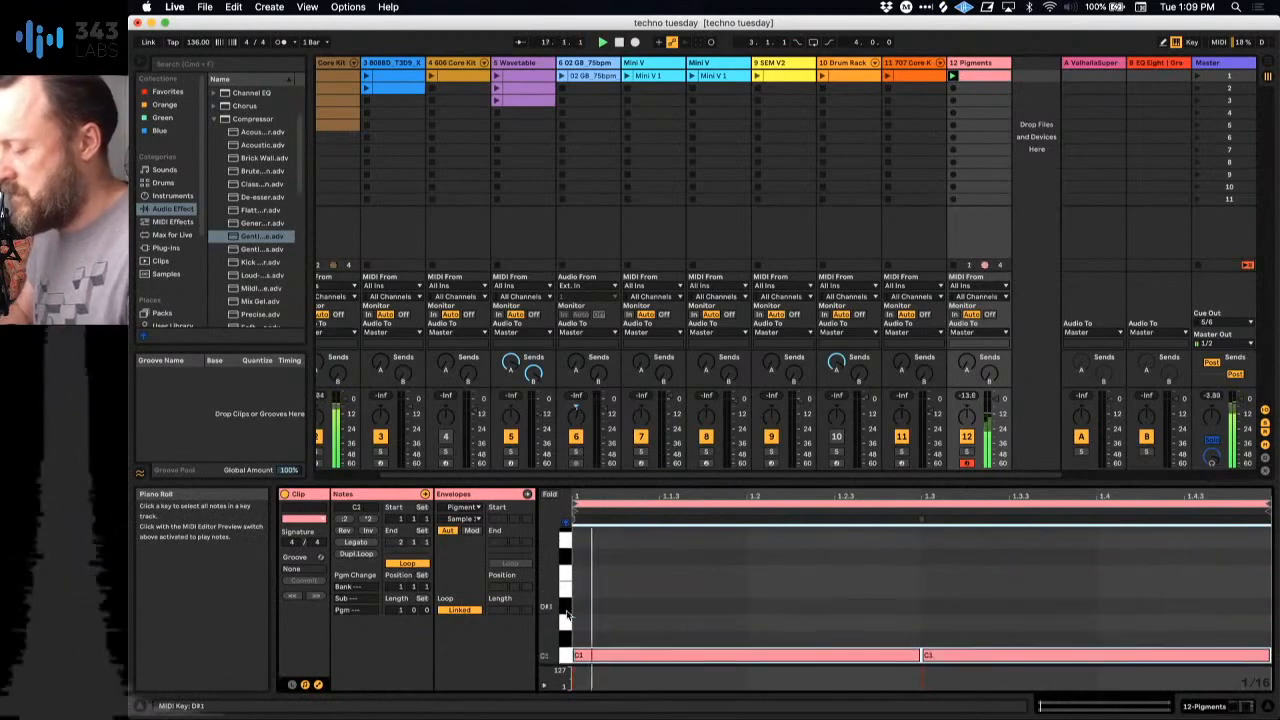
pyautogui.scroll(-4, 706, 577)
pyautogui.press('Up')
pyautogui.press('Up')
pyautogui.press('Up')
pyautogui.press('Up')
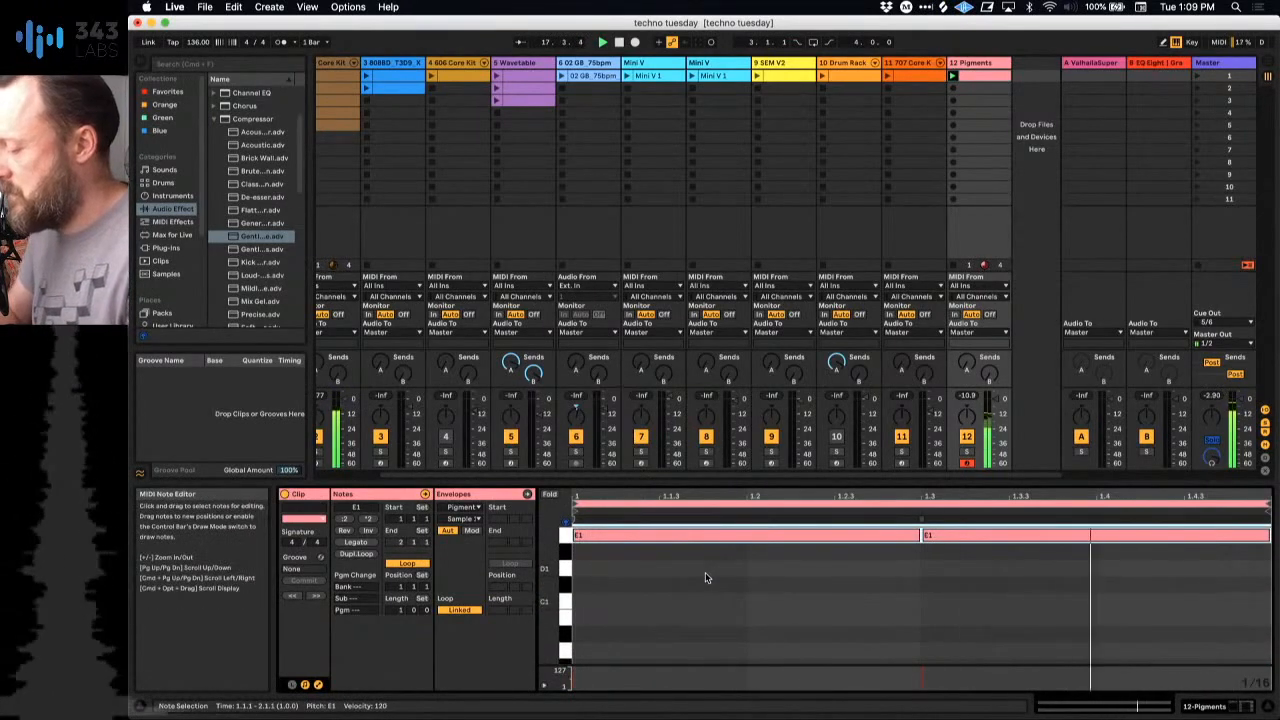
pyautogui.scroll(3, 705, 572)
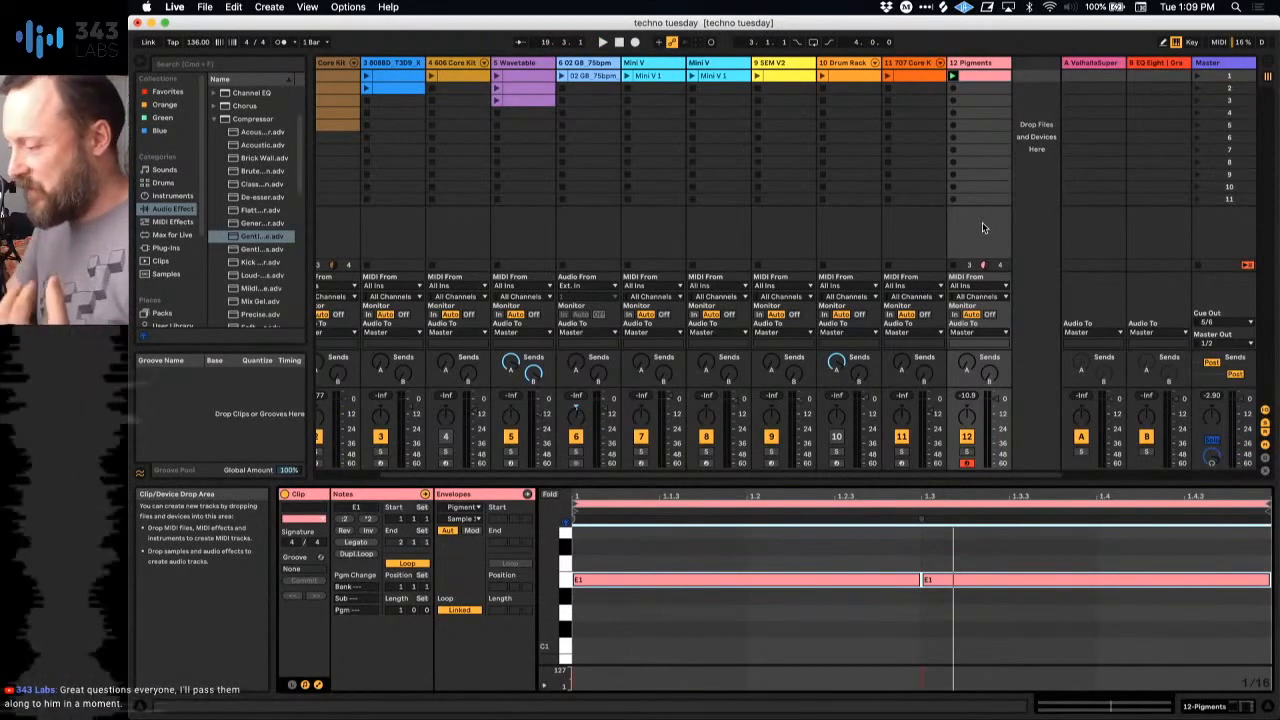
# Step: Reopen the Pigments interface from its track and lower the fine tuning of Engine 1
pyautogui.doubleClick(972, 68)
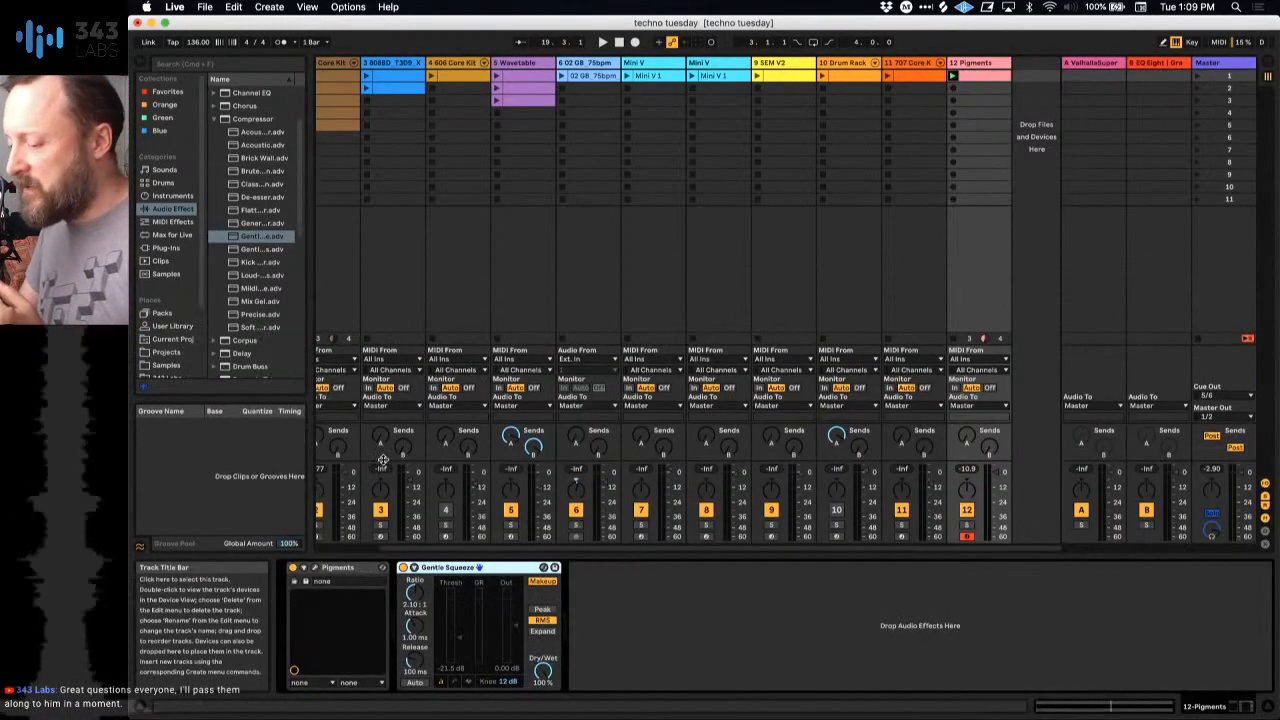
pyautogui.click(315, 574)
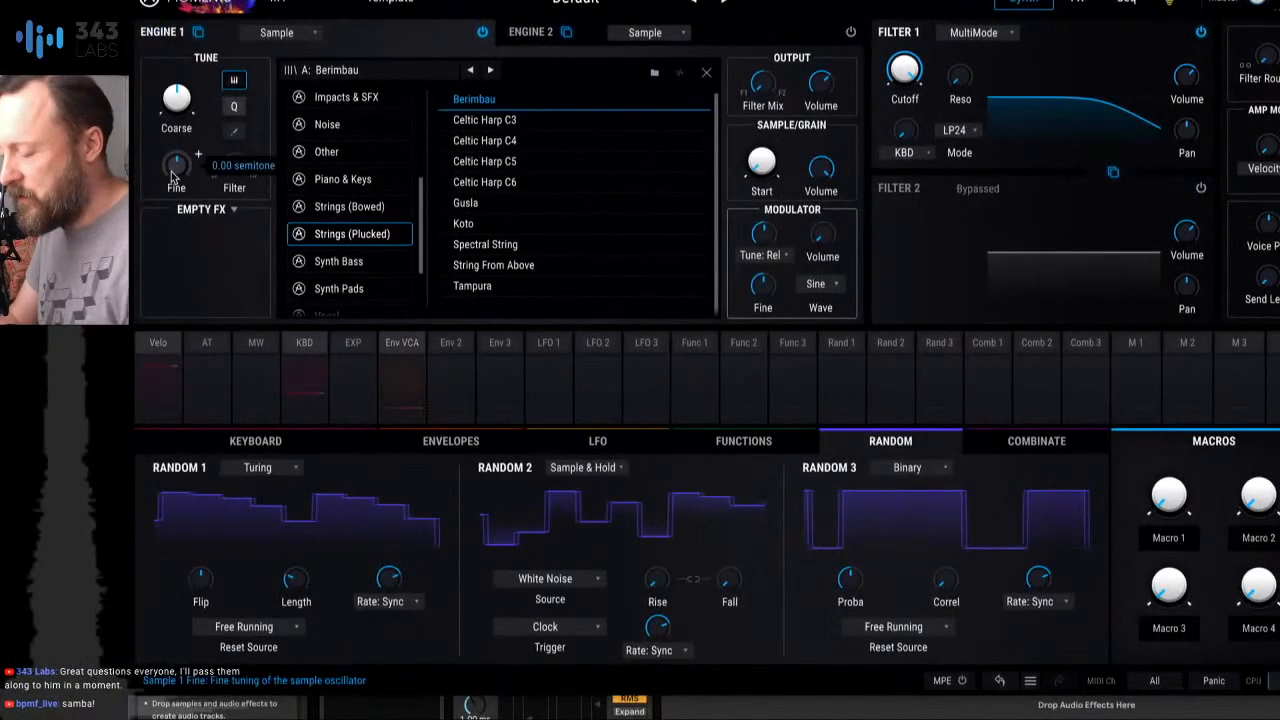
pyautogui.moveTo(172, 175)
pyautogui.mouseDown()
pyautogui.moveTo(176, 160)
pyautogui.moveTo(173, 172)
pyautogui.mouseUp()
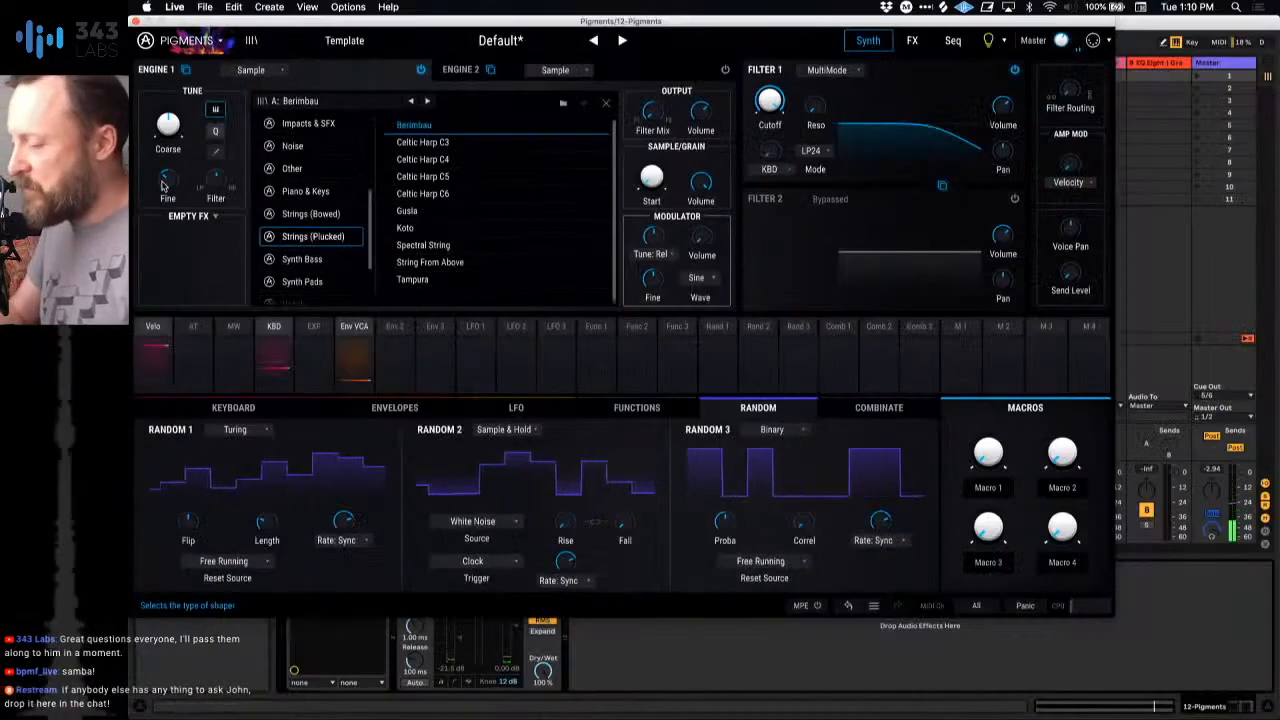
pyautogui.moveTo(201, 29); pyautogui.dragTo(257, 66)
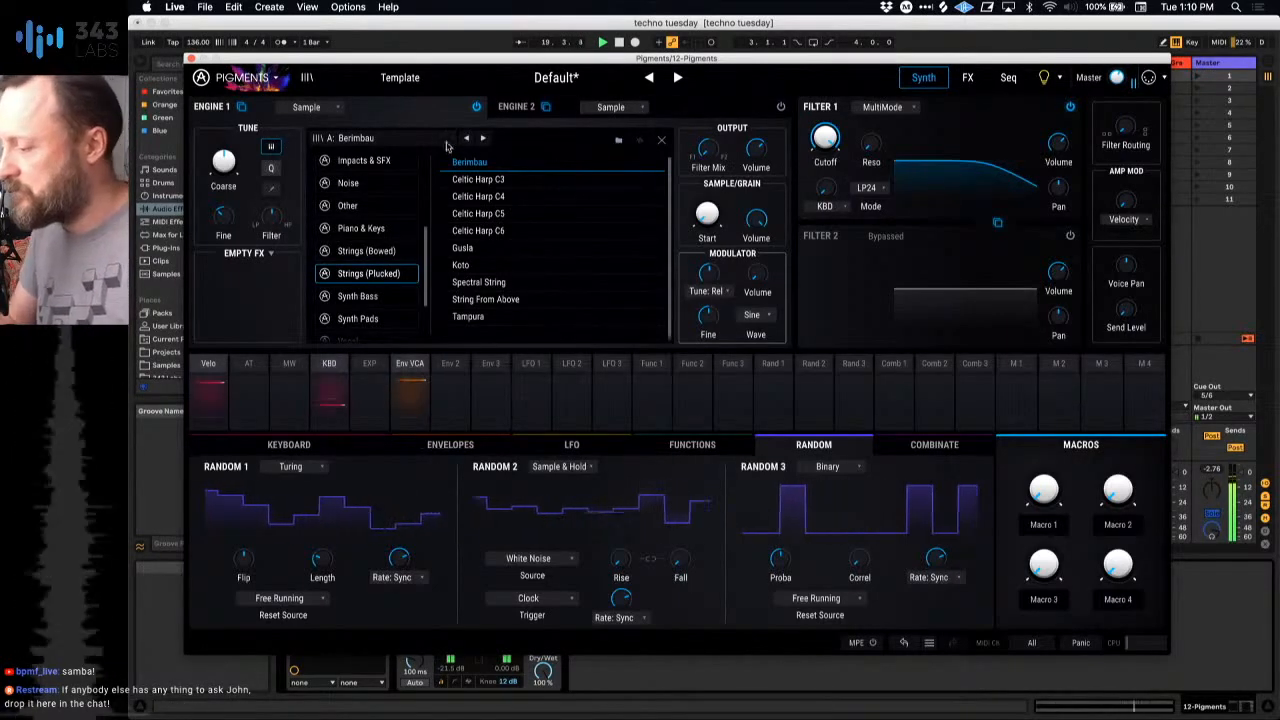
# Step: Close the Pigments window and raise the Gentle Squeeze compressor's ratio to 3.82:1
pyautogui.click(194, 59)
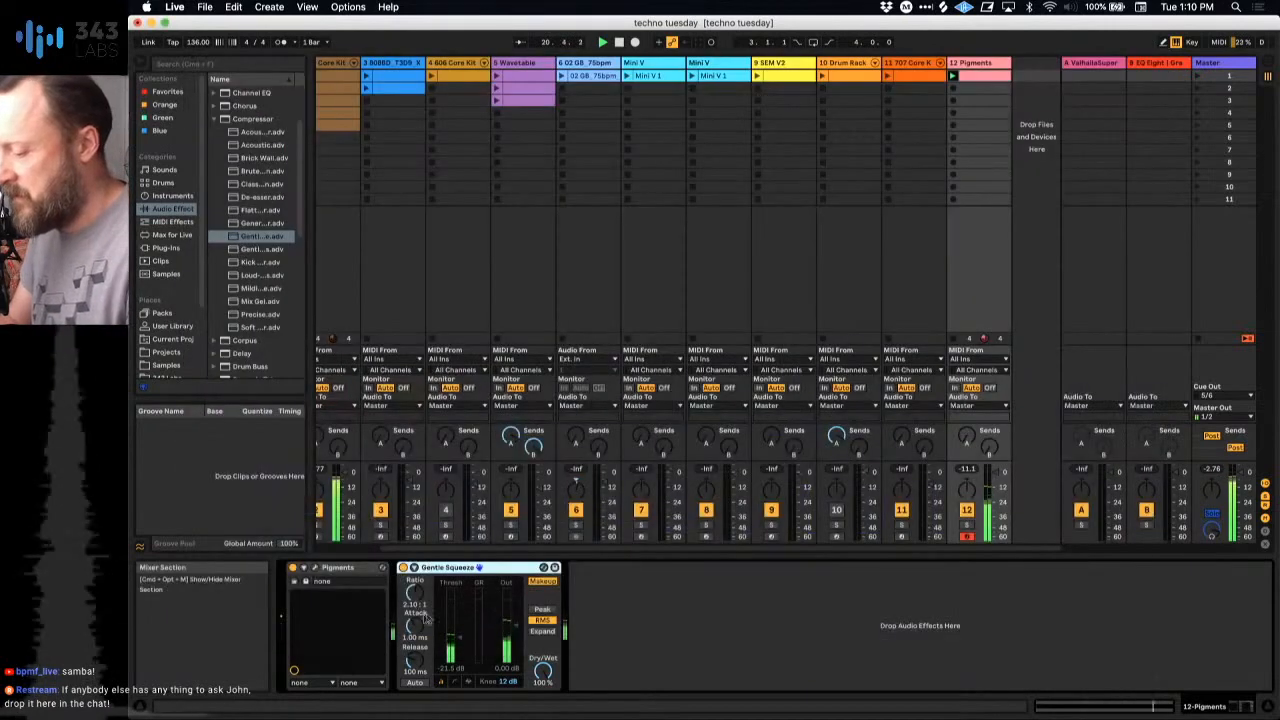
pyautogui.moveTo(415, 593); pyautogui.dragTo(415, 575)
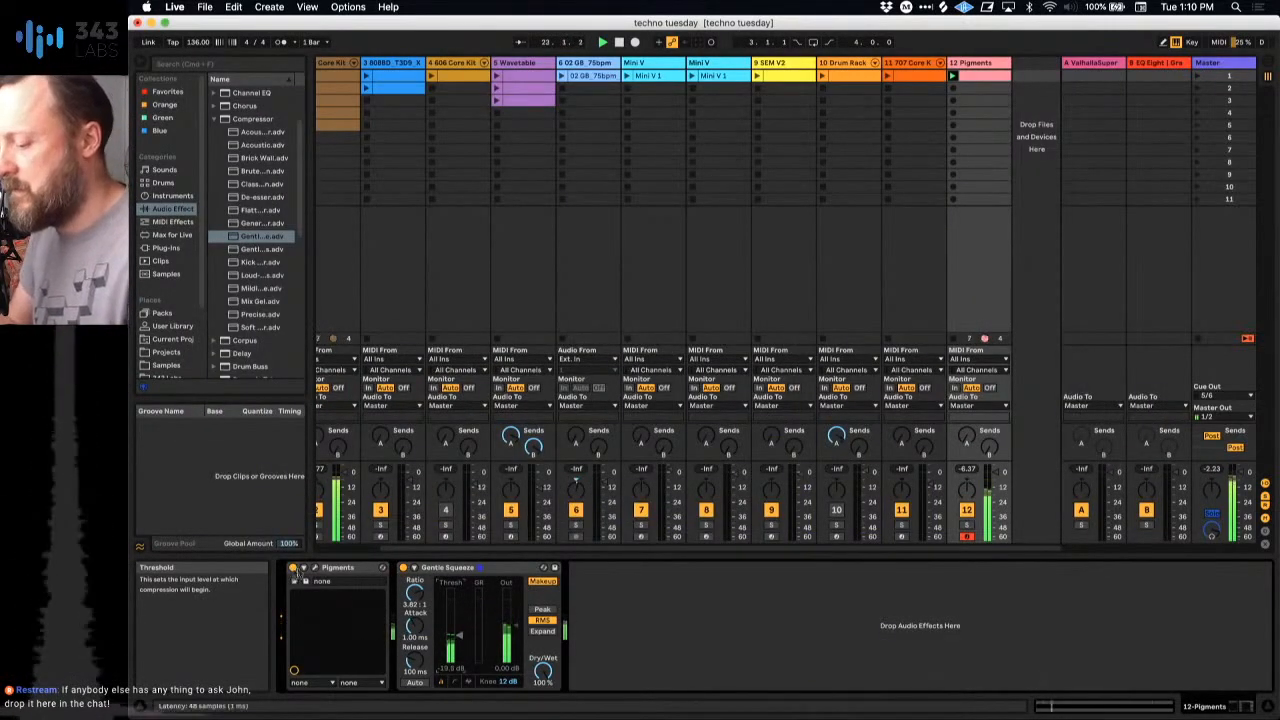
# Step: Reopen Pigments, leave the sample browser for the Berimbau waveform view, and enable Granular mode on Engine 1
pyautogui.click(304, 568)
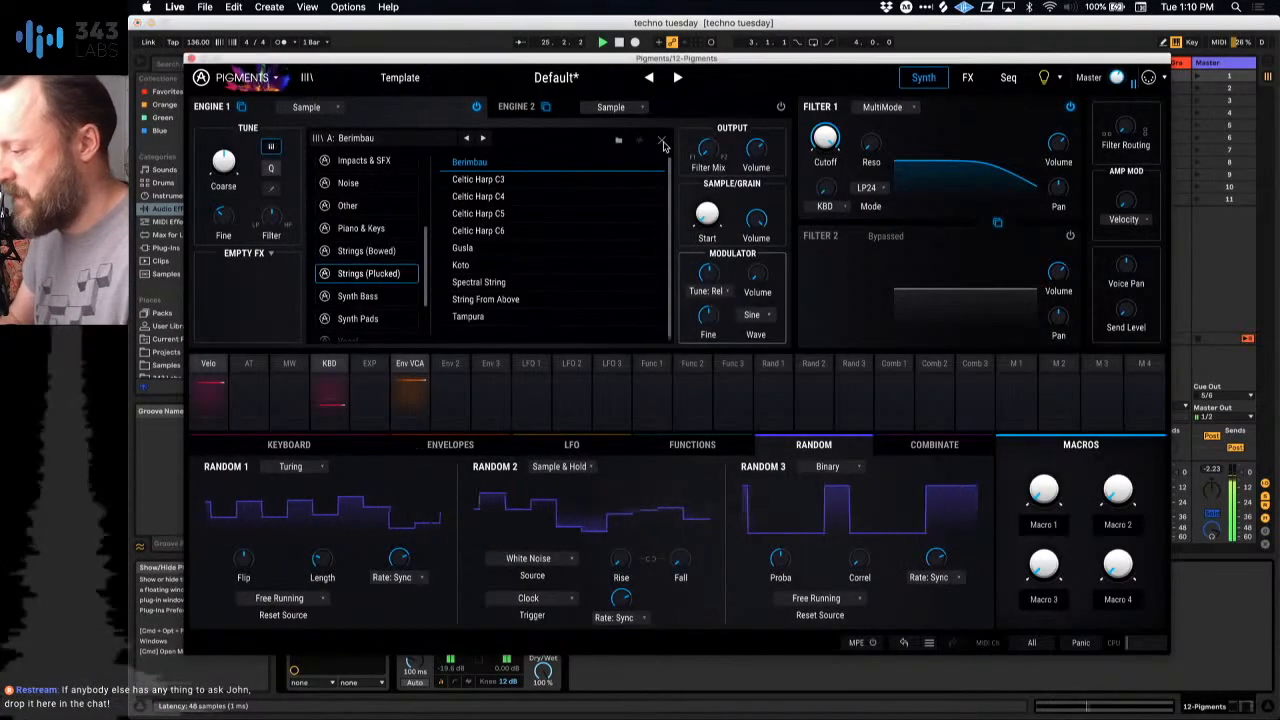
pyautogui.click(660, 139)
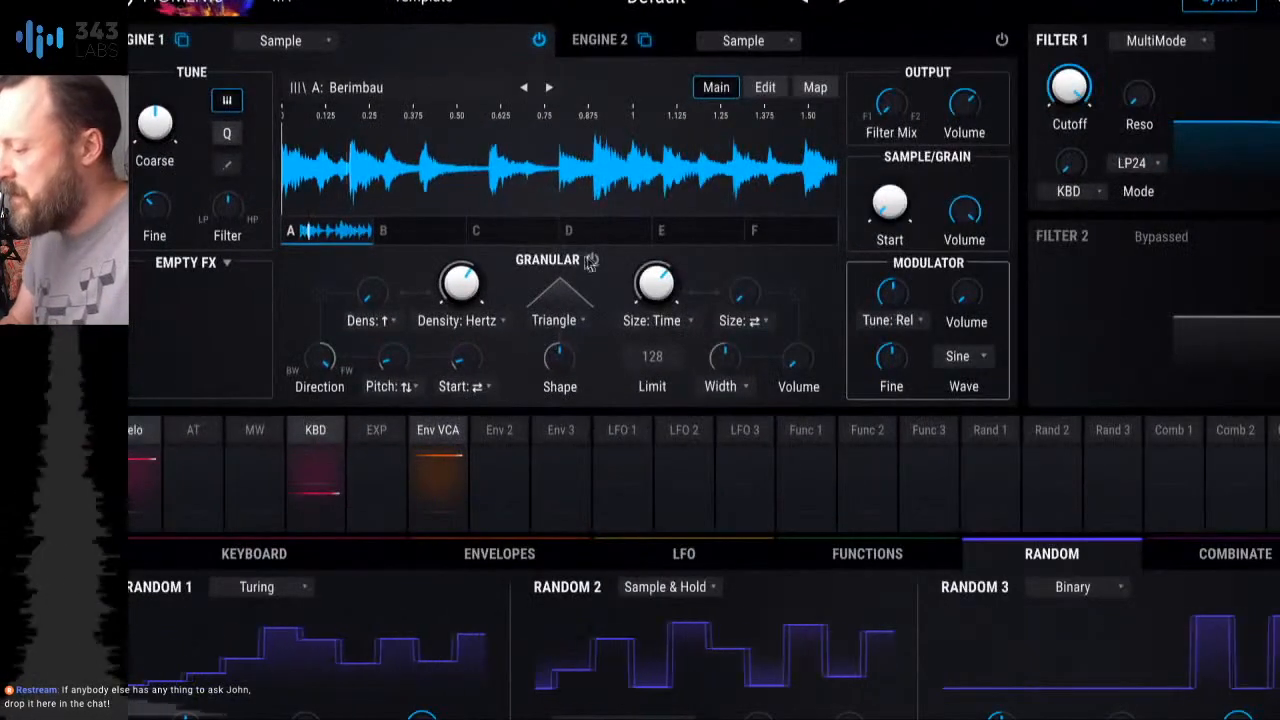
pyautogui.click(591, 260)
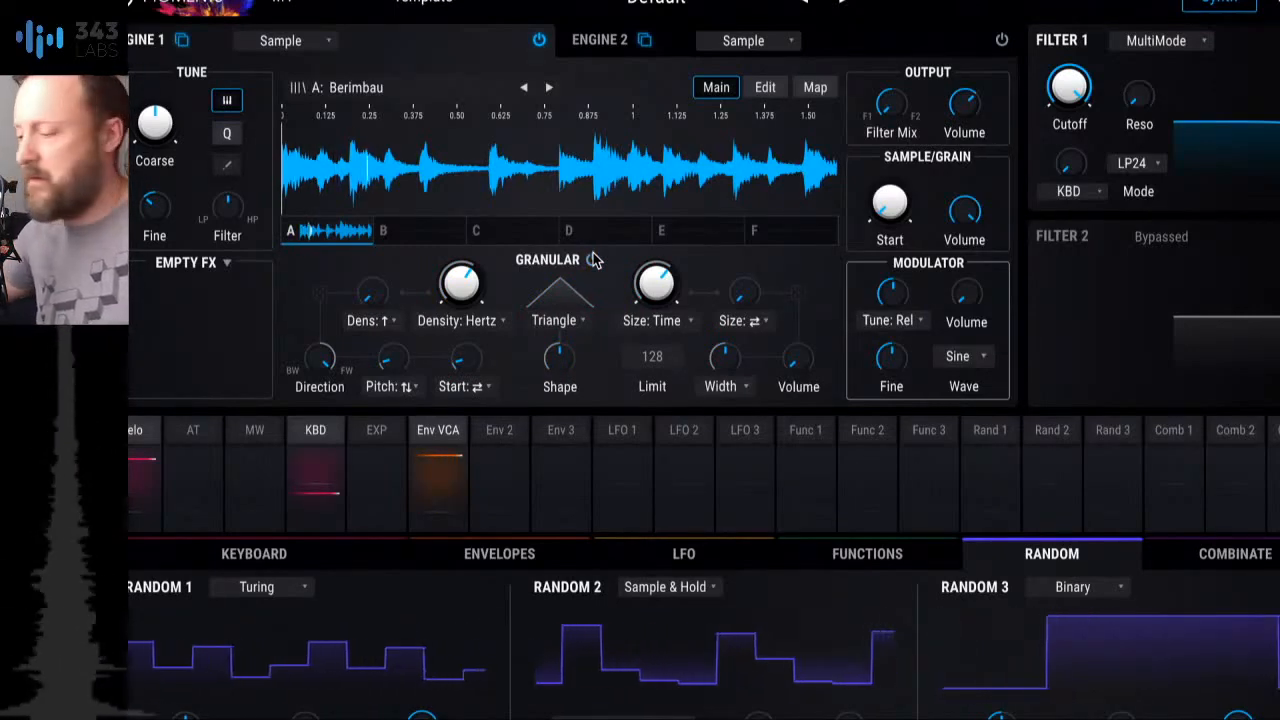
pyautogui.click(592, 260)
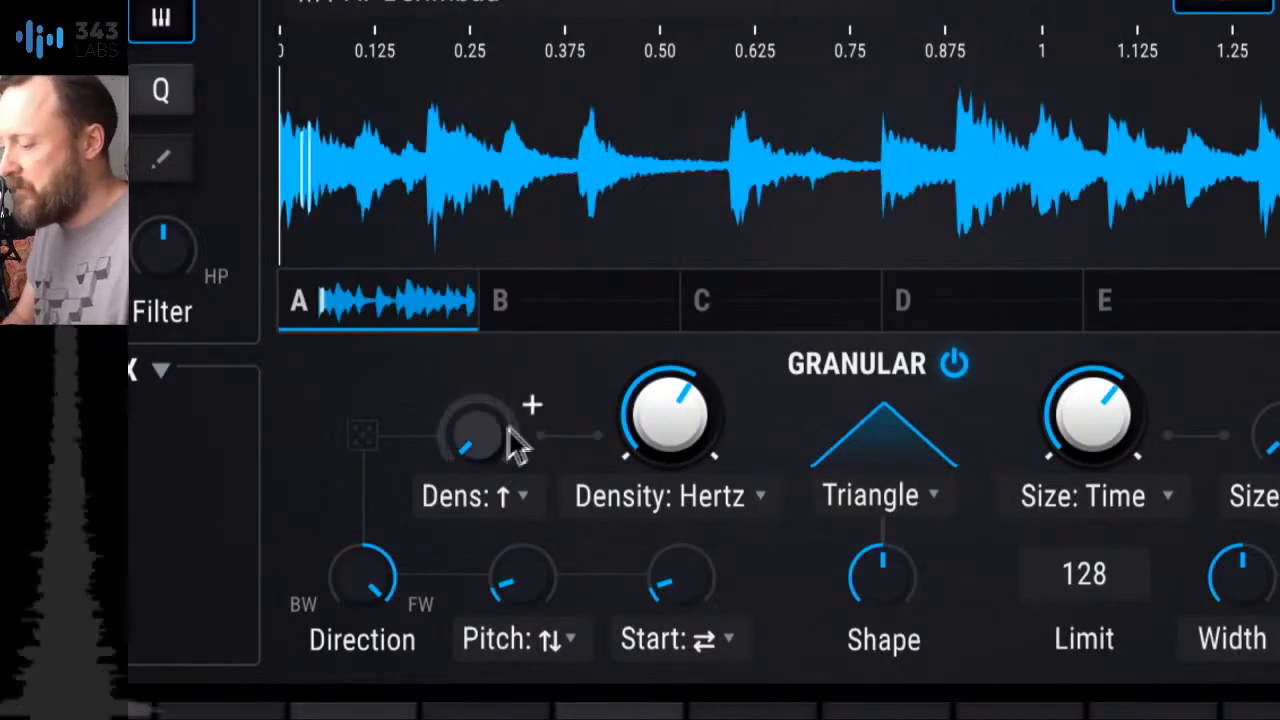
# Step: Try grain limits between 256 and 3 in the Granular section, and return the limit to 128
pyautogui.moveTo(497, 451)
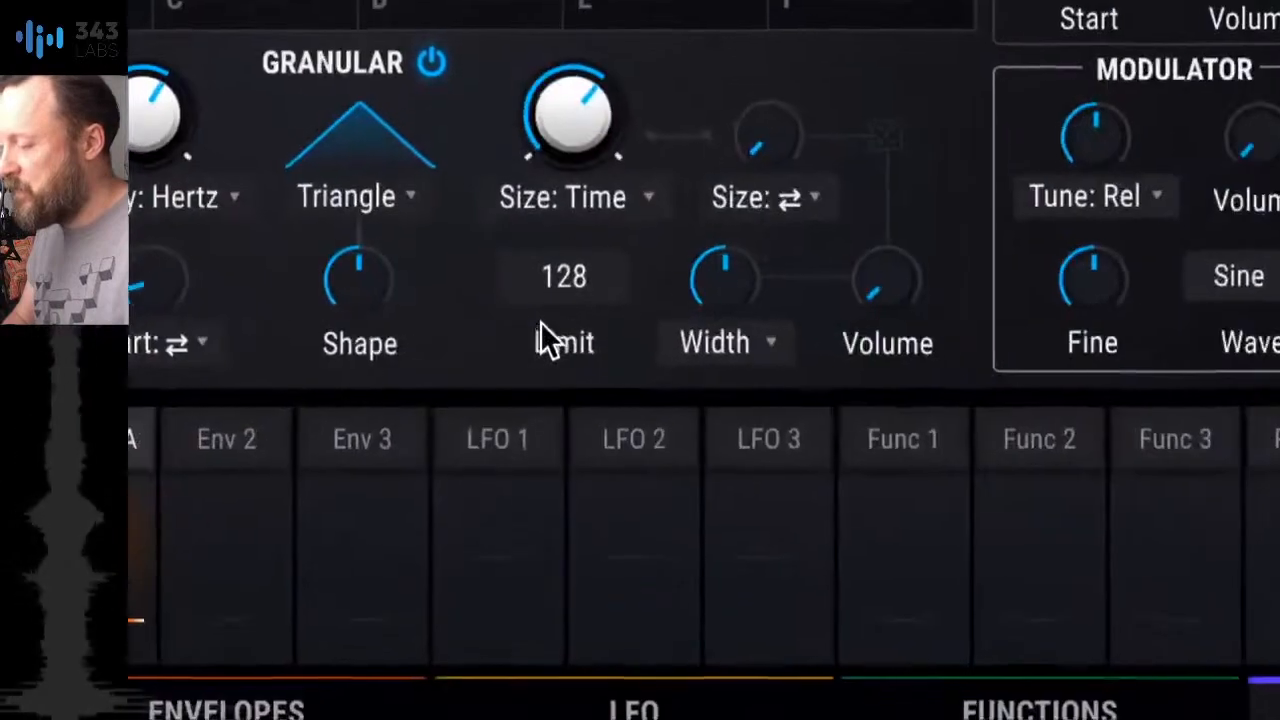
pyautogui.moveTo(566, 277); pyautogui.dragTo(566, 262)
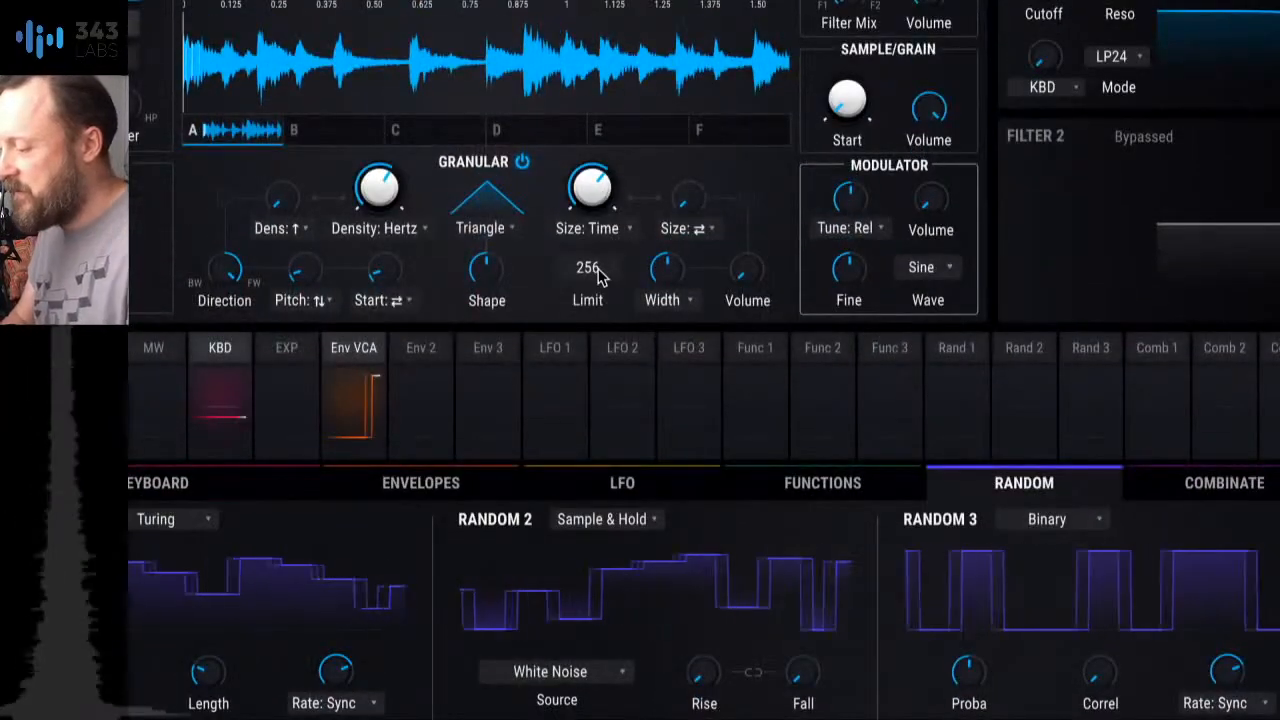
pyautogui.moveTo(592, 270); pyautogui.dragTo(592, 335)
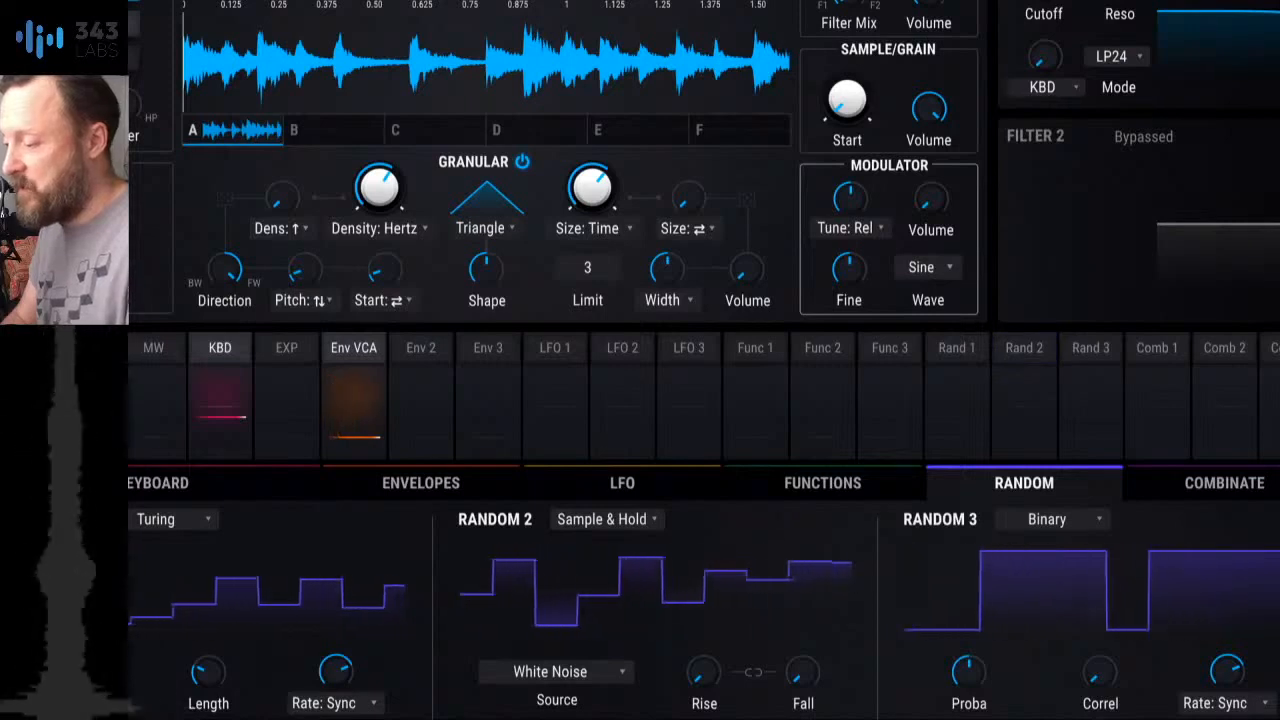
pyautogui.scroll(1, 594, 270)
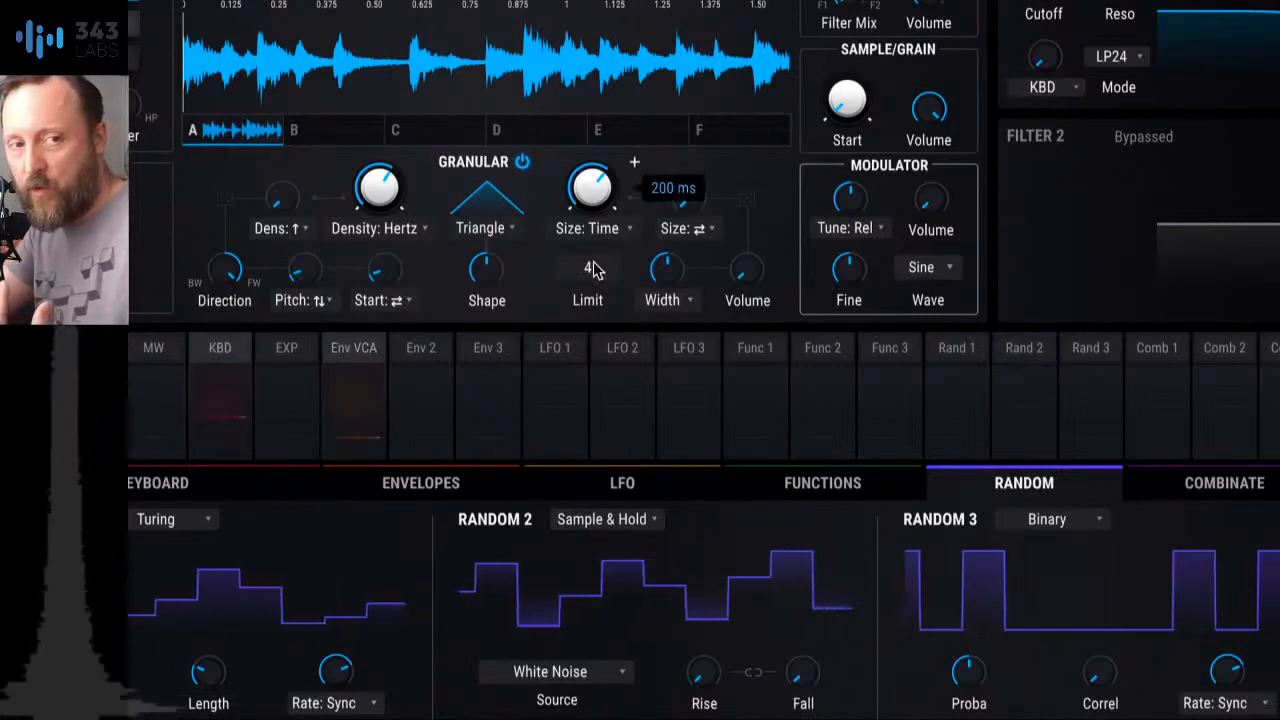
pyautogui.scroll(8, 594, 270)
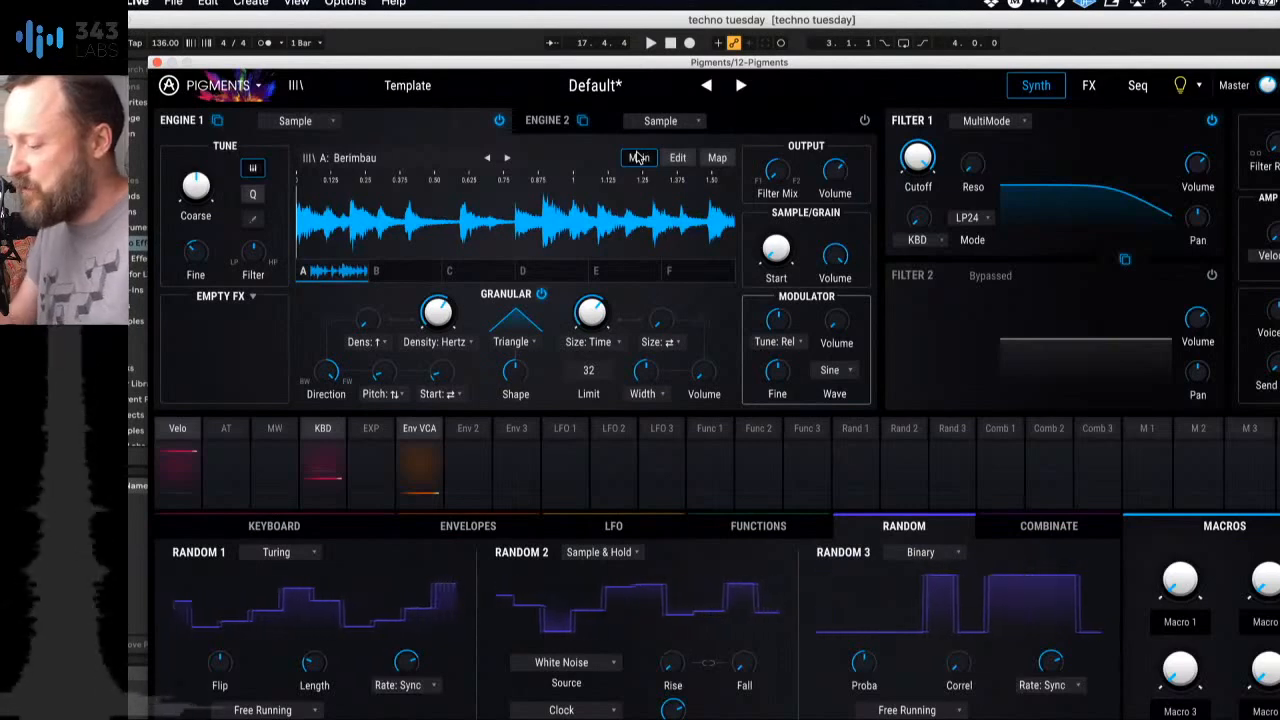
pyautogui.moveTo(588, 371); pyautogui.dragTo(588, 337)
# Step: Try different grain densities in Hertz, including 30.4 Hz, and bring the density down to a lower rate
pyautogui.moveTo(370, 335)
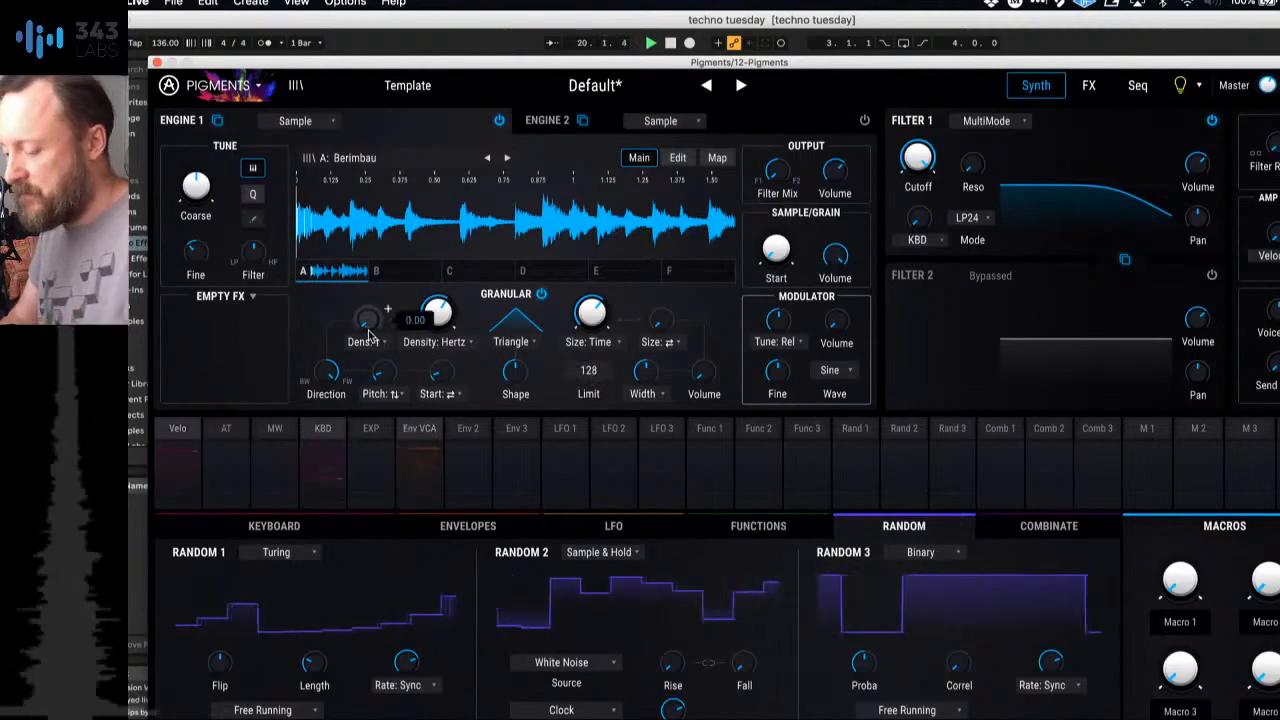
pyautogui.moveTo(436, 333)
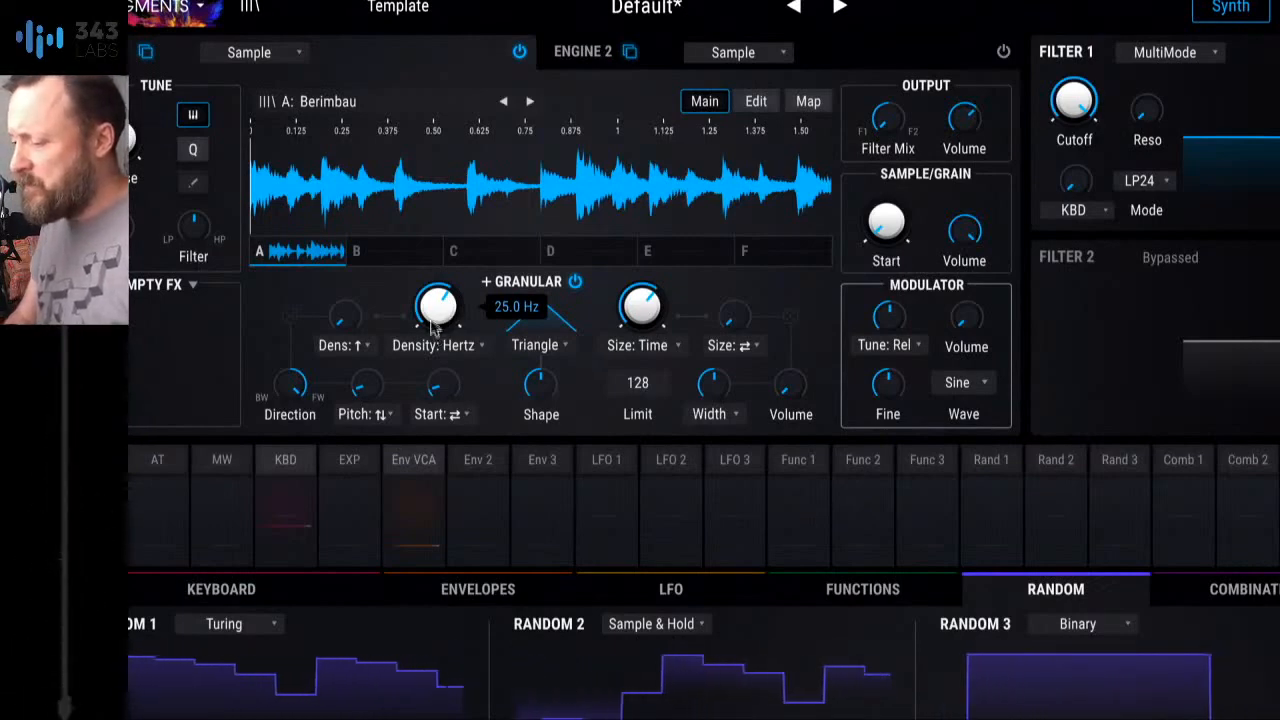
pyautogui.moveTo(441, 299)
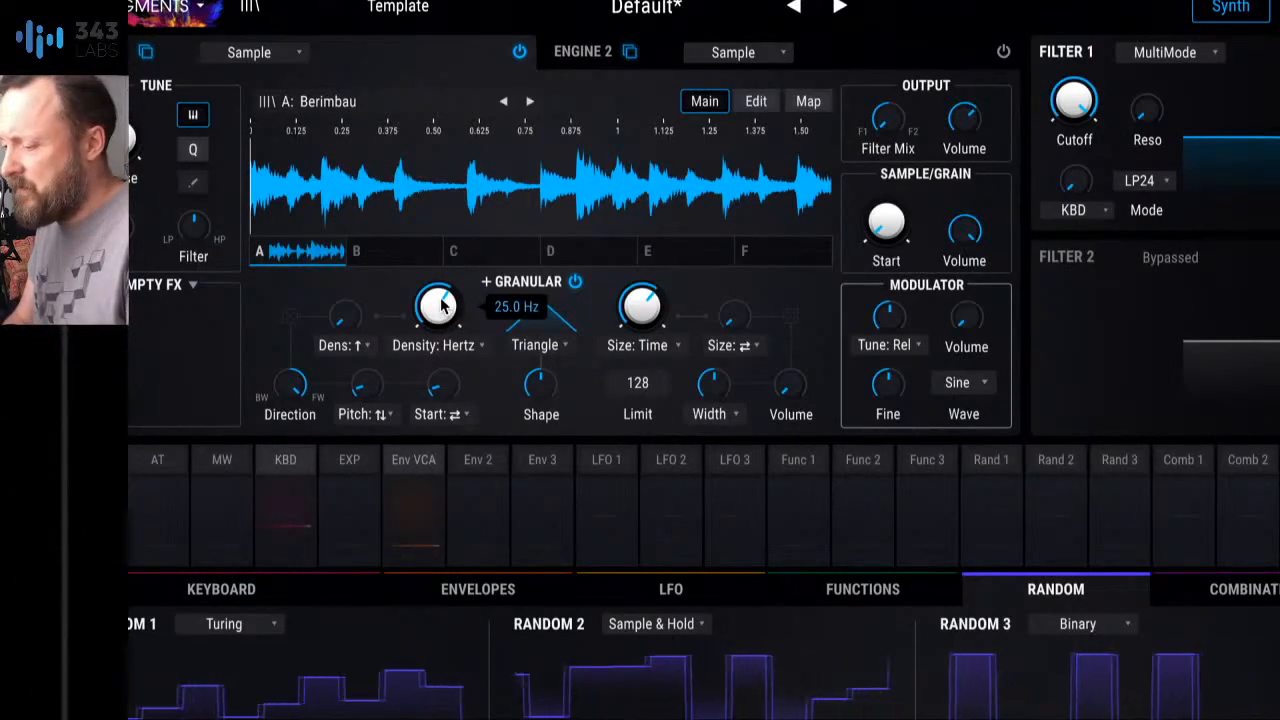
pyautogui.moveTo(441, 304); pyautogui.dragTo(441, 335)
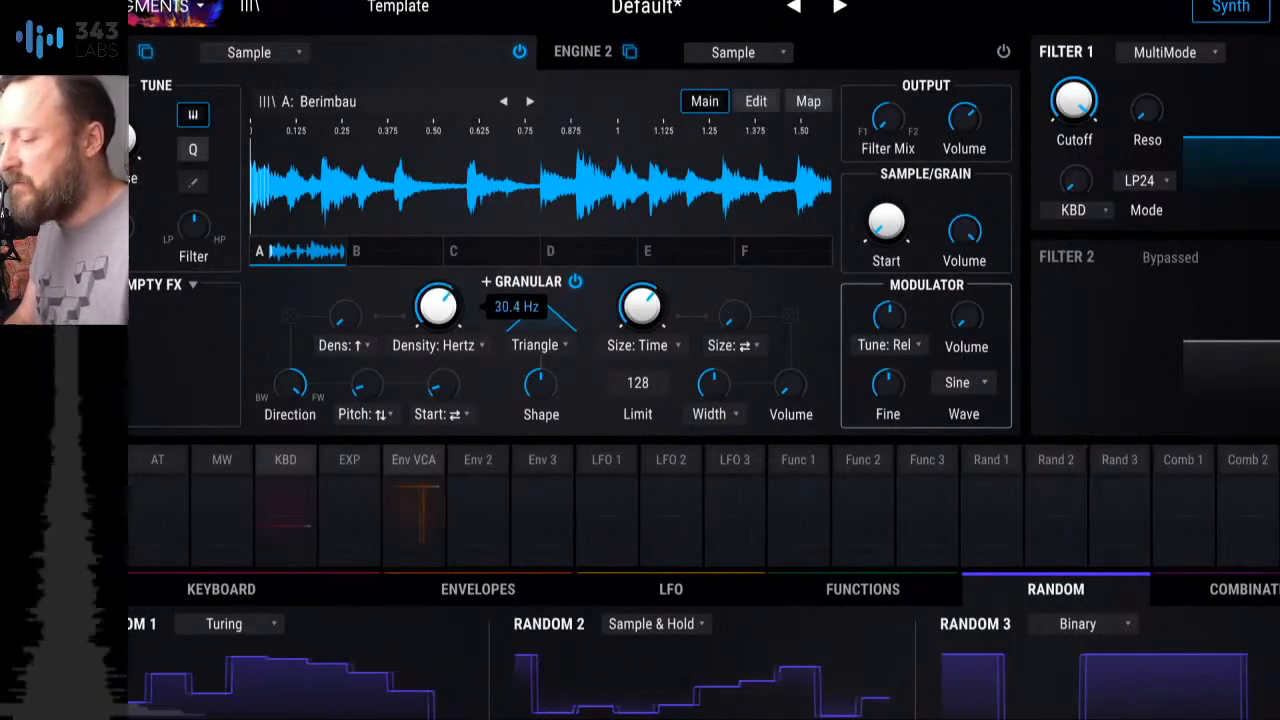
pyautogui.moveTo(438, 306)
pyautogui.mouseDown()
pyautogui.moveTo(438, 288)
pyautogui.moveTo(441, 305)
pyautogui.mouseUp()
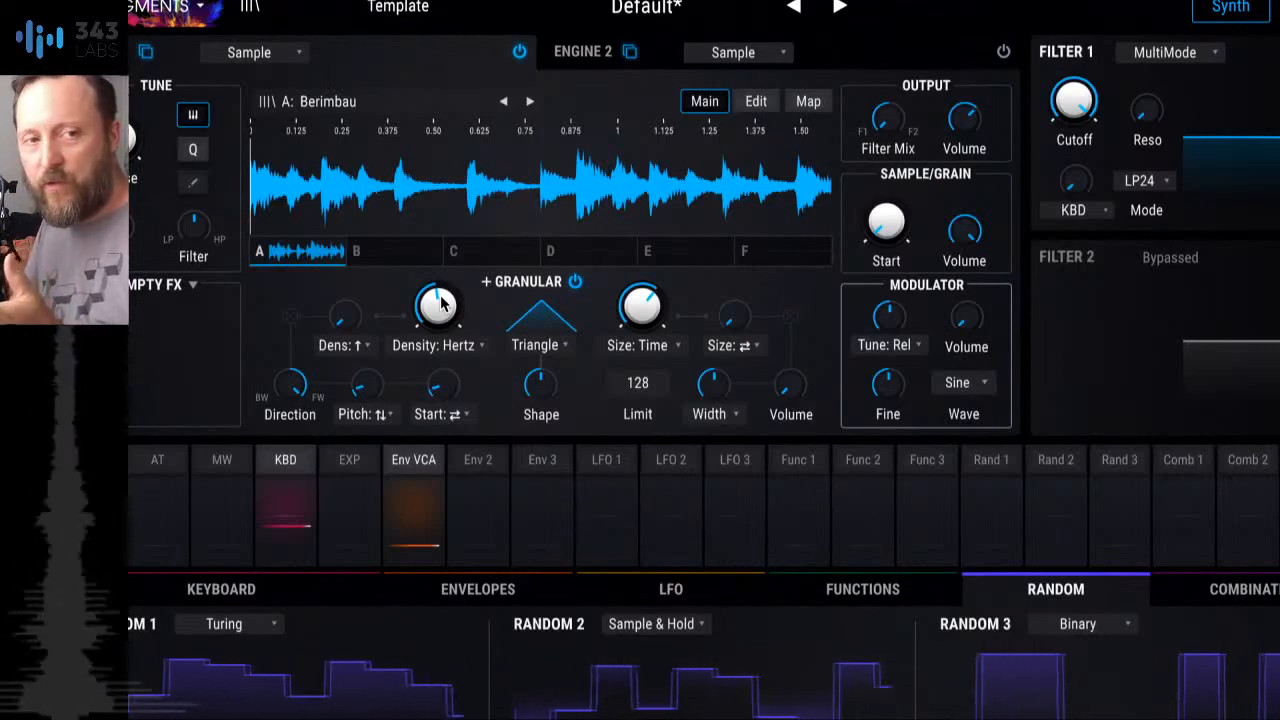
# Step: Change the grain density type to Sync Binary and adjust the synced density
pyautogui.click(466, 350)
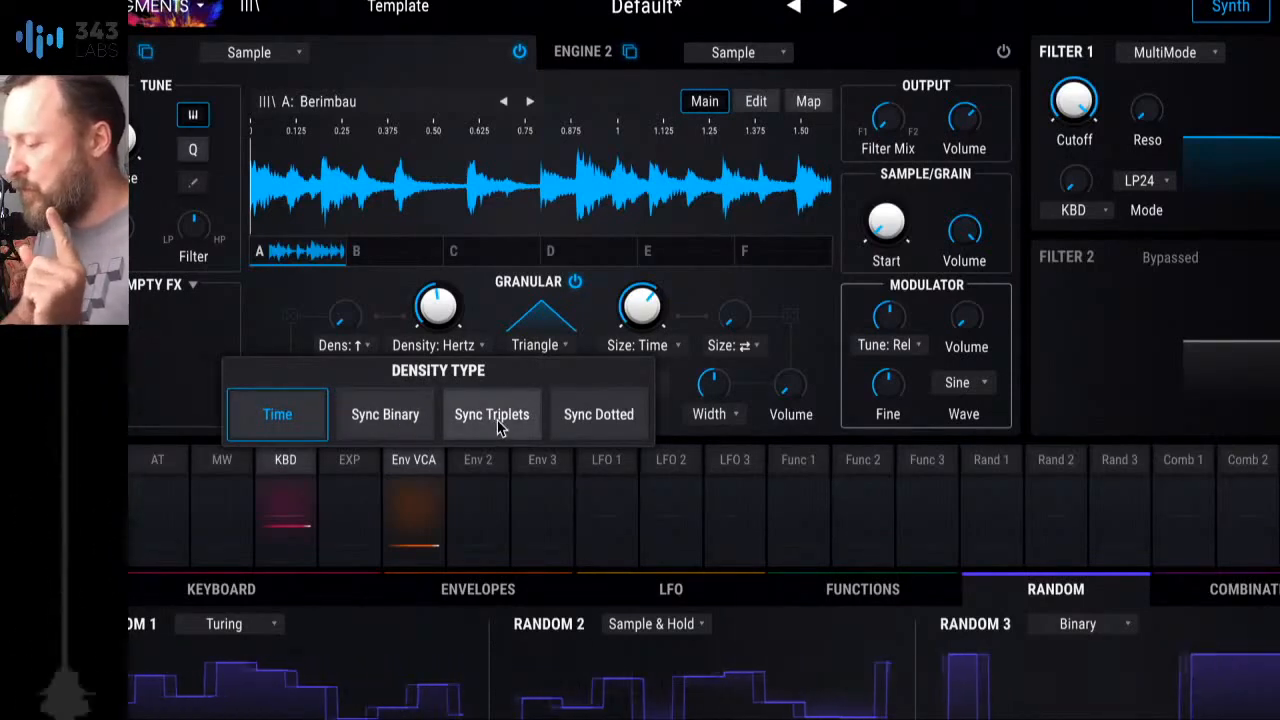
pyautogui.click(387, 420)
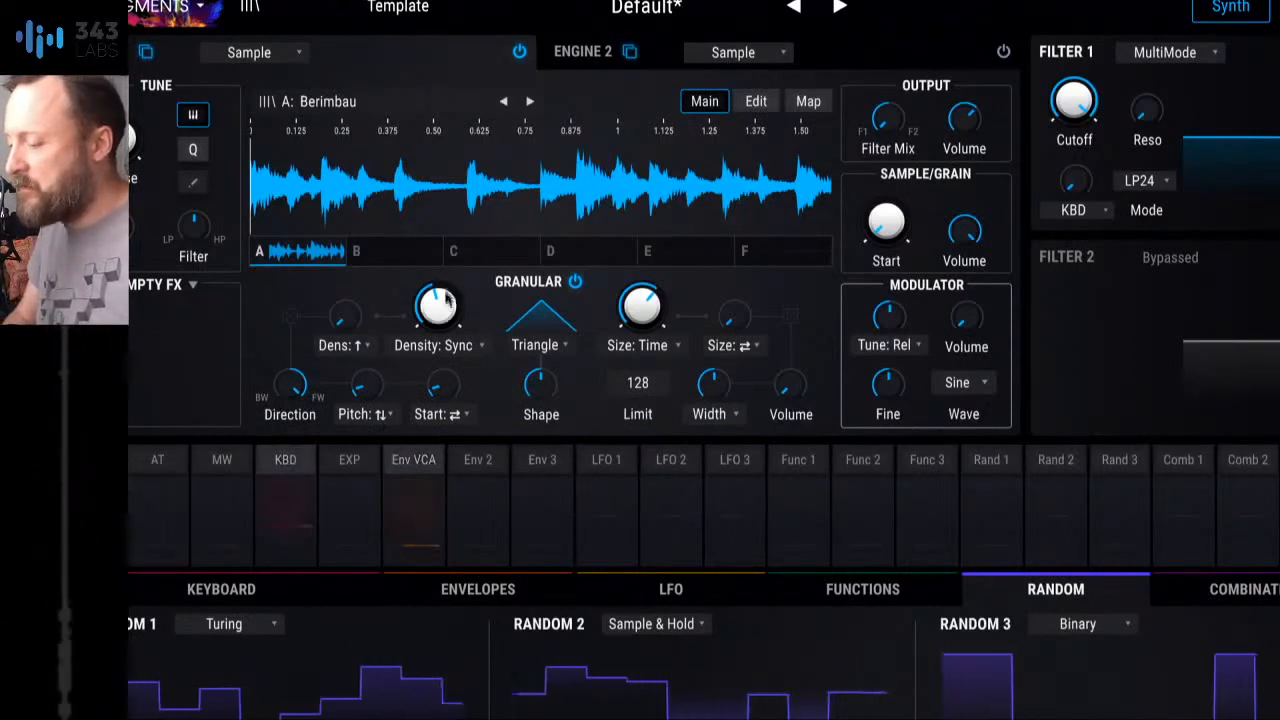
pyautogui.moveTo(443, 292)
pyautogui.mouseDown()
pyautogui.moveTo(443, 310)
pyautogui.moveTo(443, 295)
pyautogui.mouseUp()
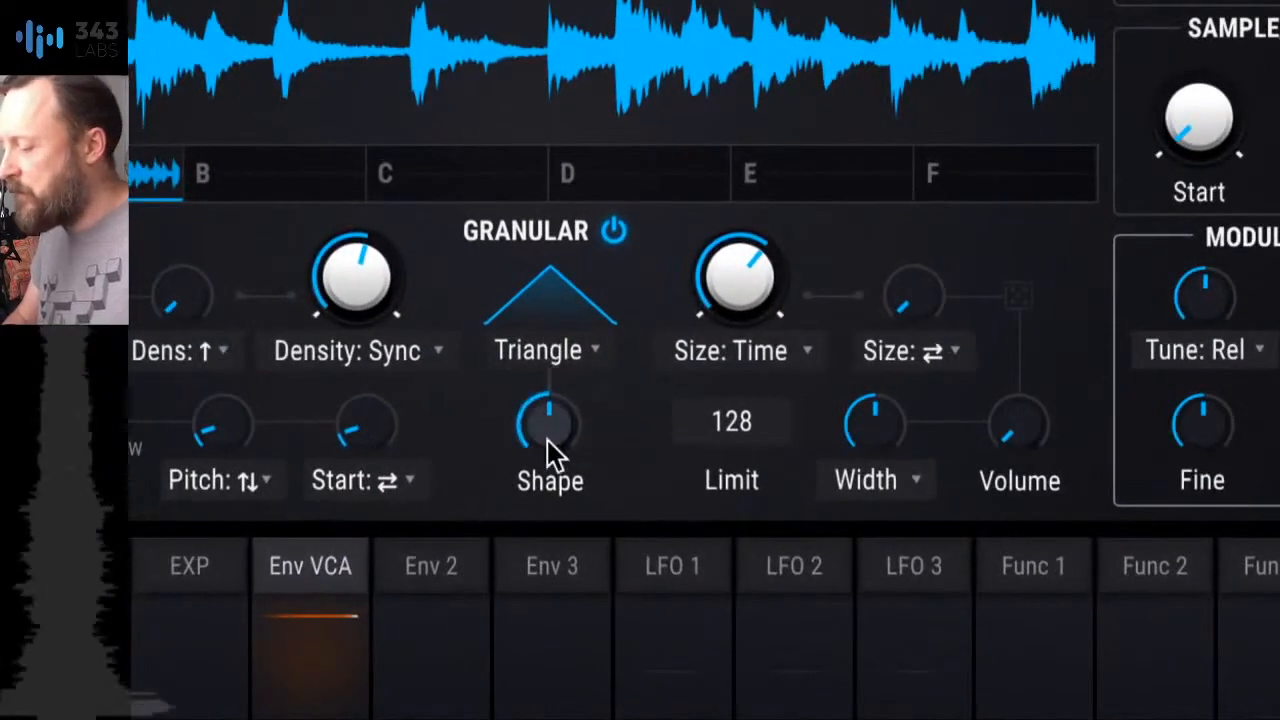
# Step: Skew the Triangle grain envelope toward a faster attack by lowering its Shape to about 0.152
pyautogui.moveTo(552, 424); pyautogui.dragTo(552, 490)
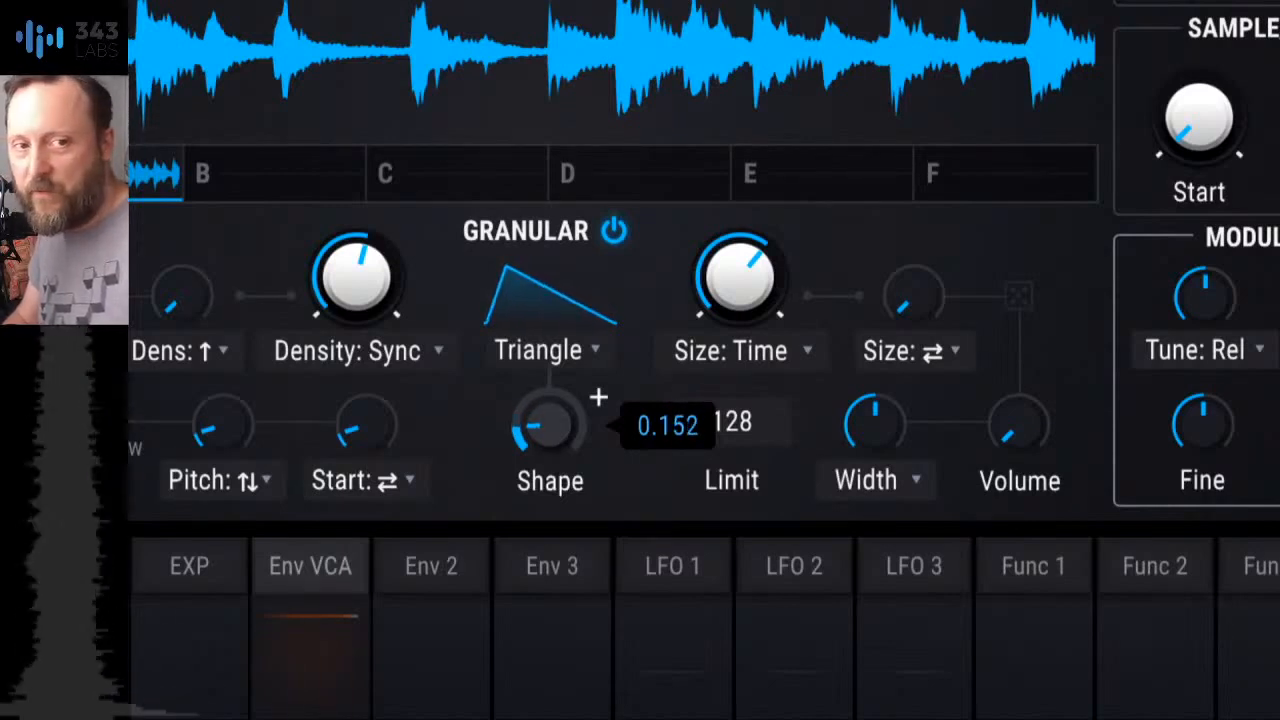
pyautogui.moveTo(552, 490); pyautogui.dragTo(552, 496)
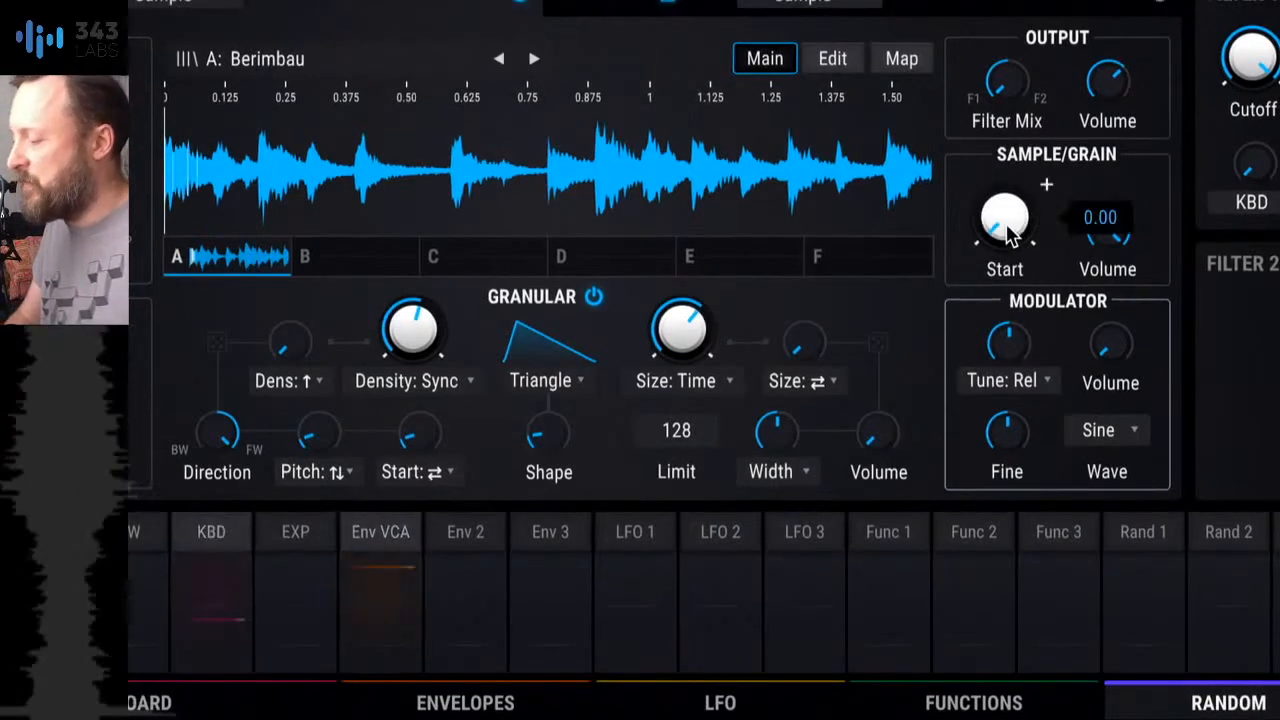
# Step: Raise the random Start amount of the grains in the Granular section
pyautogui.moveTo(988, 222)
pyautogui.mouseDown()
pyautogui.moveTo(988, 208)
pyautogui.moveTo(1046, 184)
pyautogui.mouseUp()
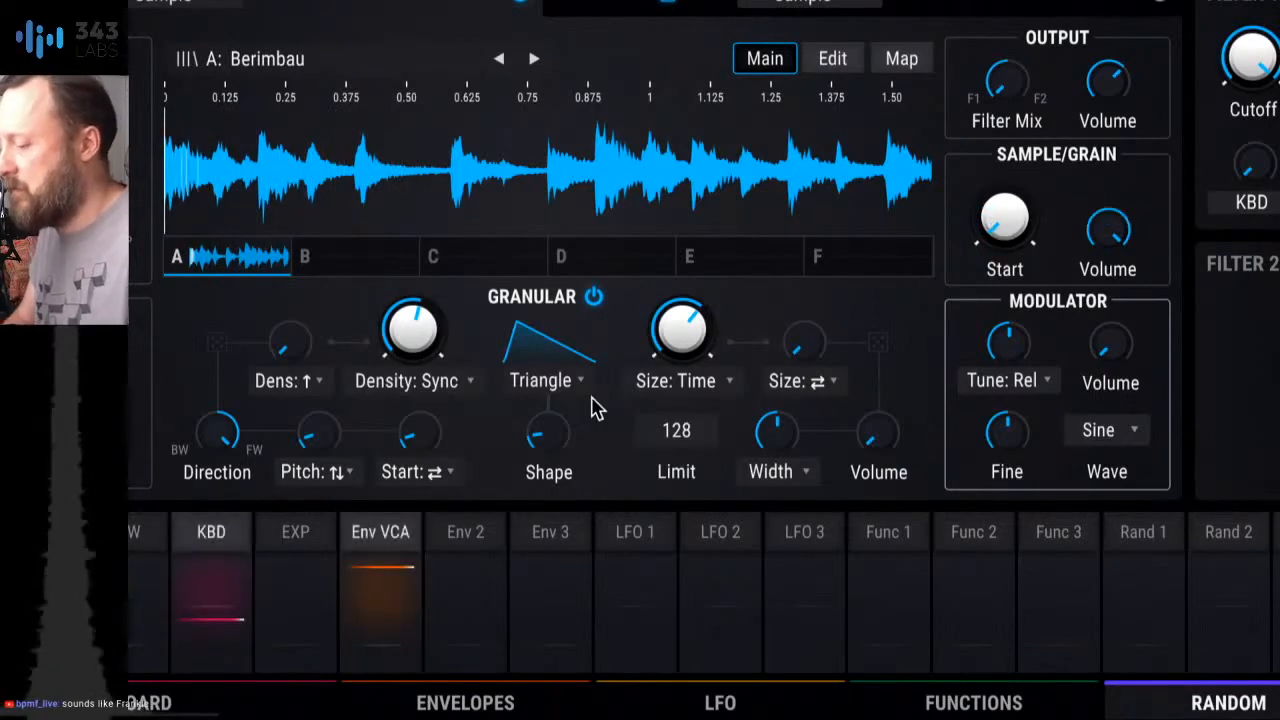
pyautogui.moveTo(1010, 226)
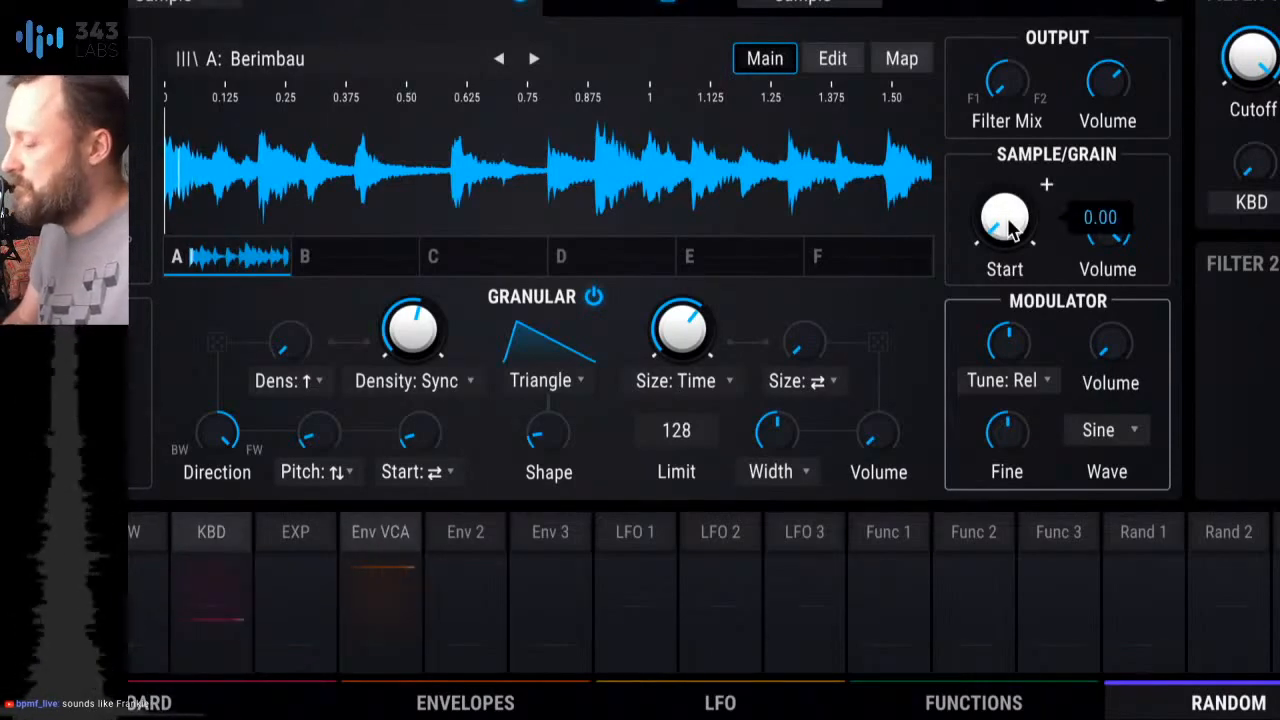
pyautogui.moveTo(423, 433)
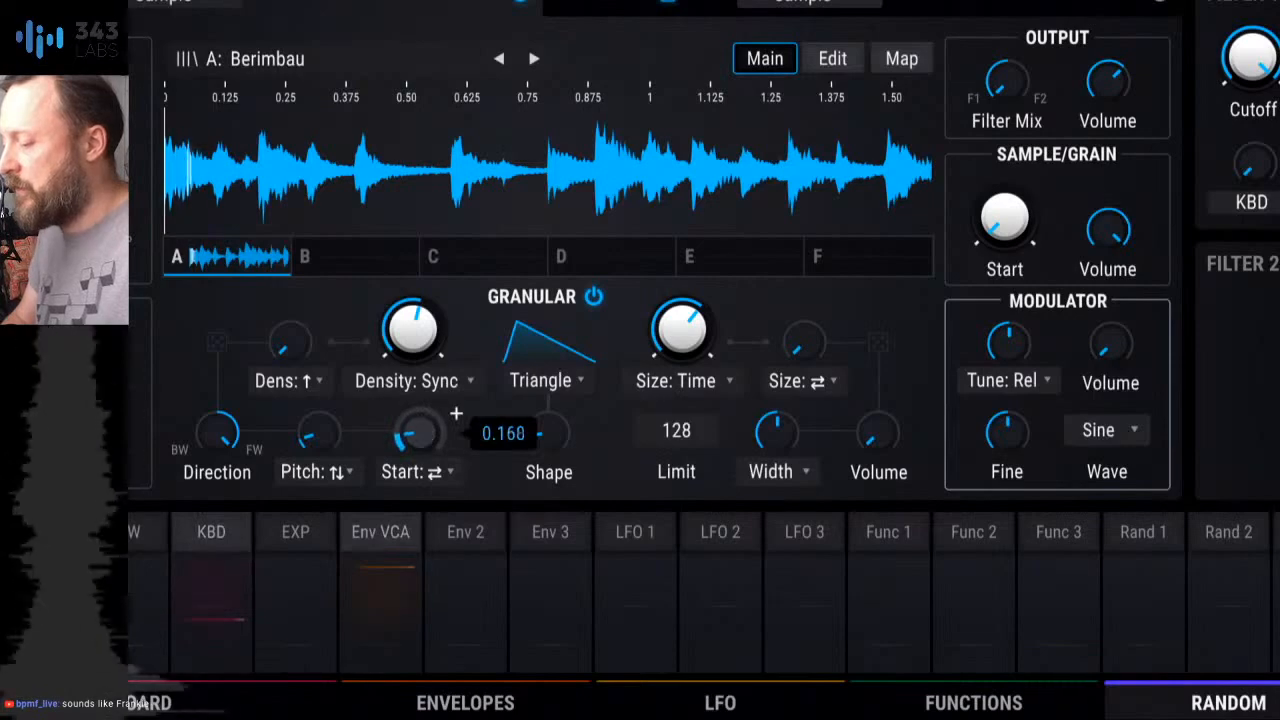
pyautogui.moveTo(423, 433)
pyautogui.mouseDown()
pyautogui.moveTo(423, 391)
pyautogui.moveTo(420, 430)
pyautogui.mouseUp()
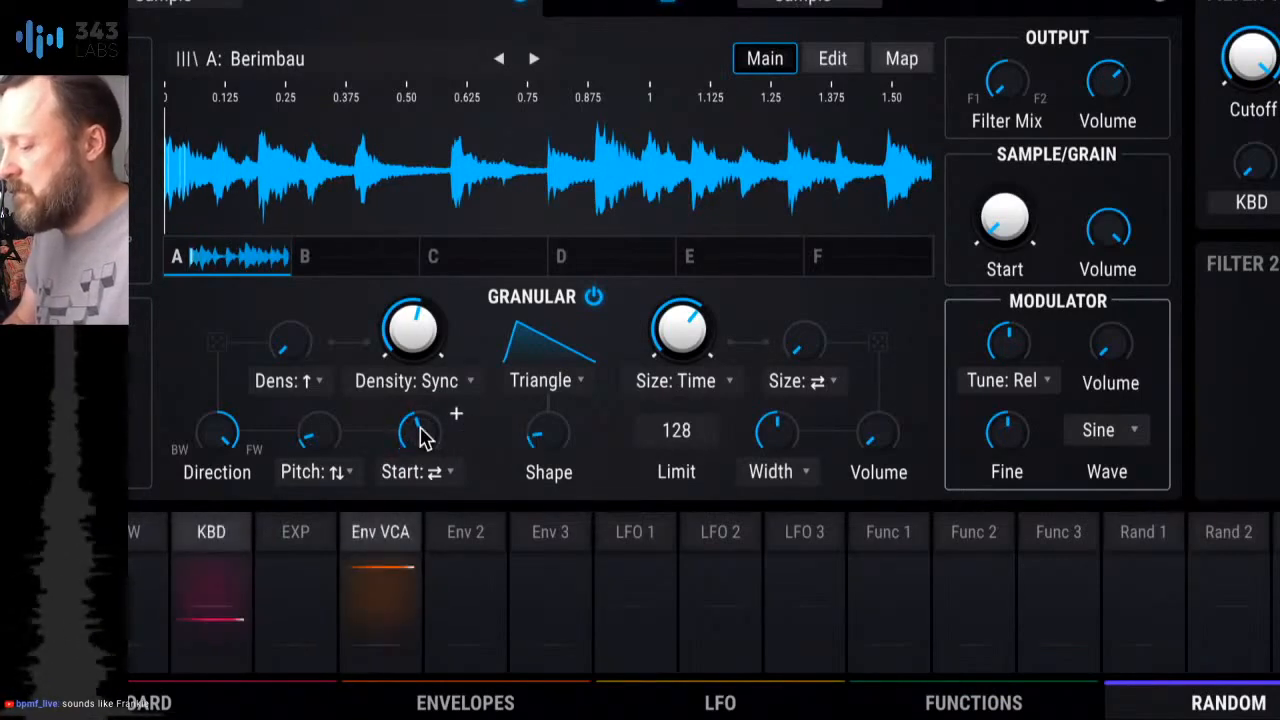
# Step: Try grain Direction toward backward playback and return it fully to forward
pyautogui.moveTo(220, 433); pyautogui.dragTo(226, 450)
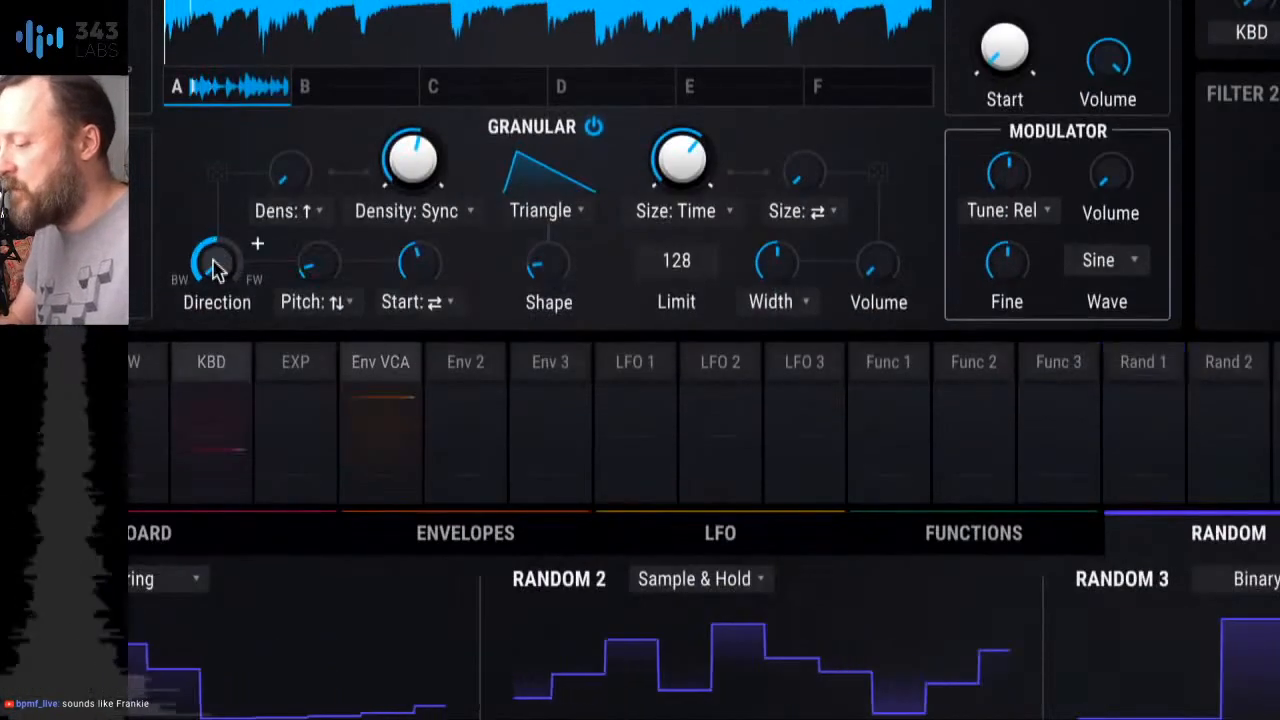
pyautogui.moveTo(215, 268)
pyautogui.mouseDown()
pyautogui.moveTo(210, 258)
pyautogui.moveTo(220, 269)
pyautogui.mouseUp()
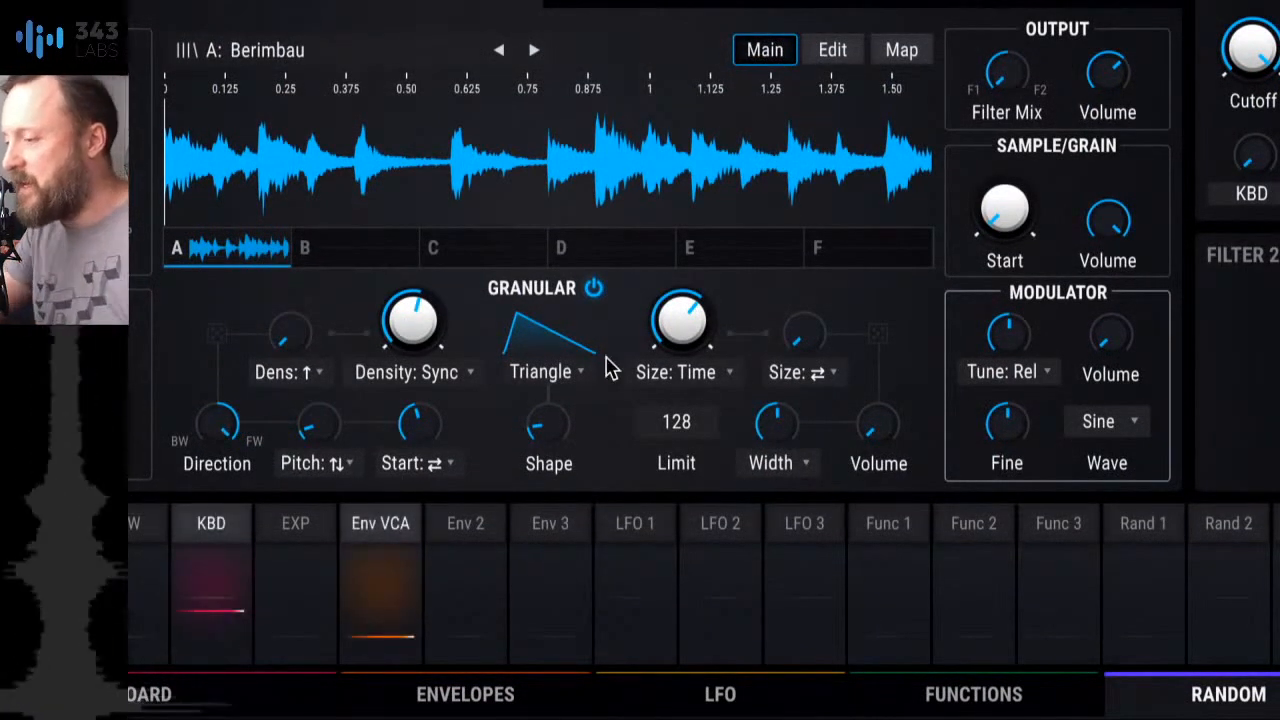
pyautogui.moveTo(549, 425)
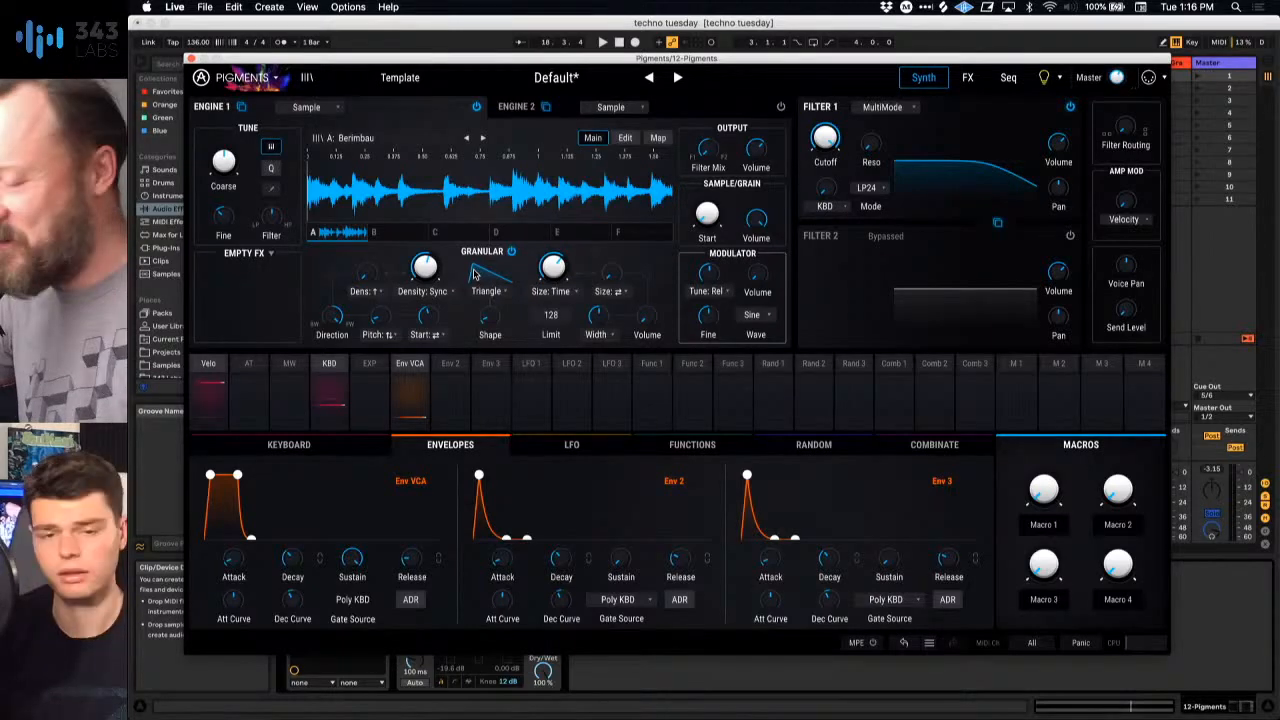
# Step: Play the session and try different grain sizes, returning the size to 169 ms
pyautogui.press('space')
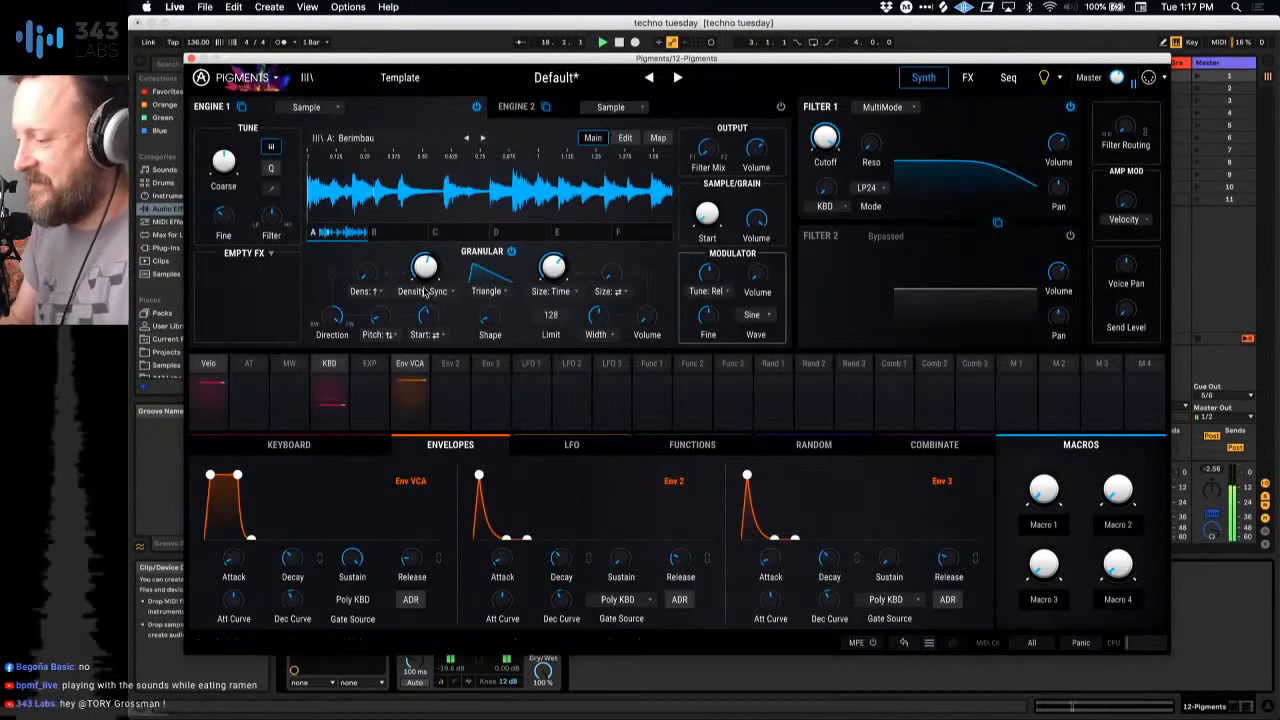
pyautogui.moveTo(428, 267)
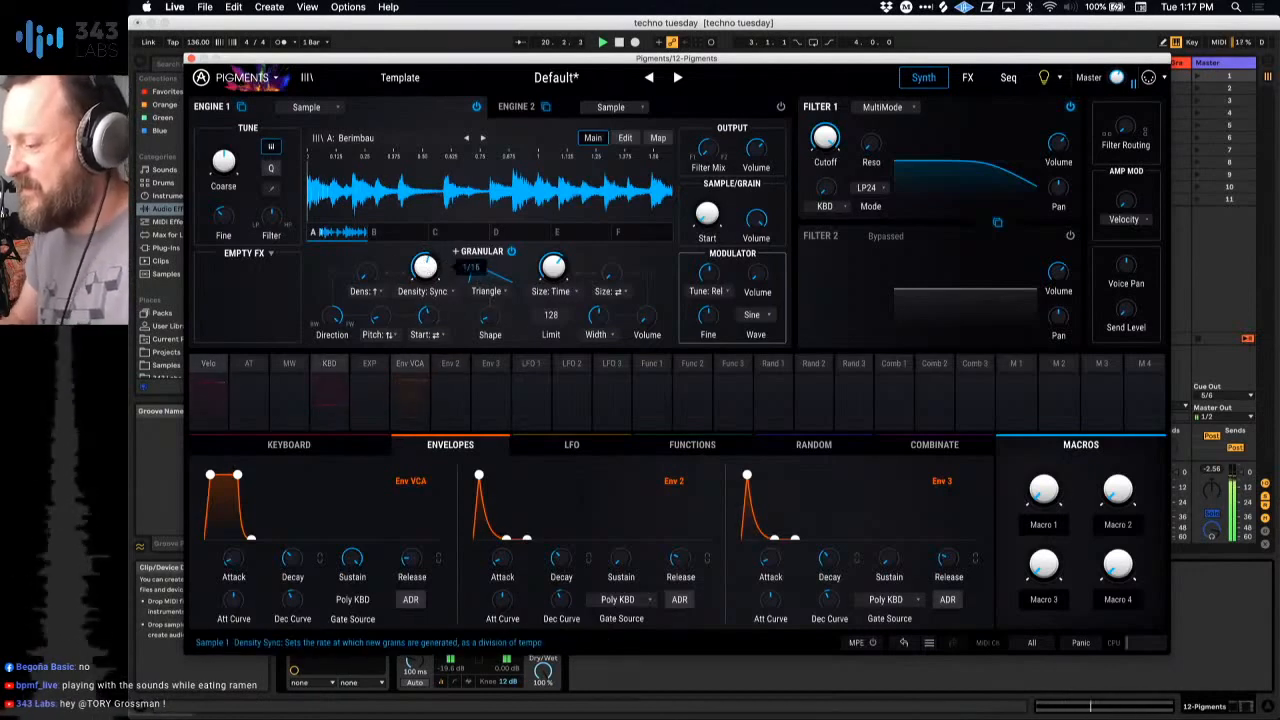
pyautogui.moveTo(578, 251)
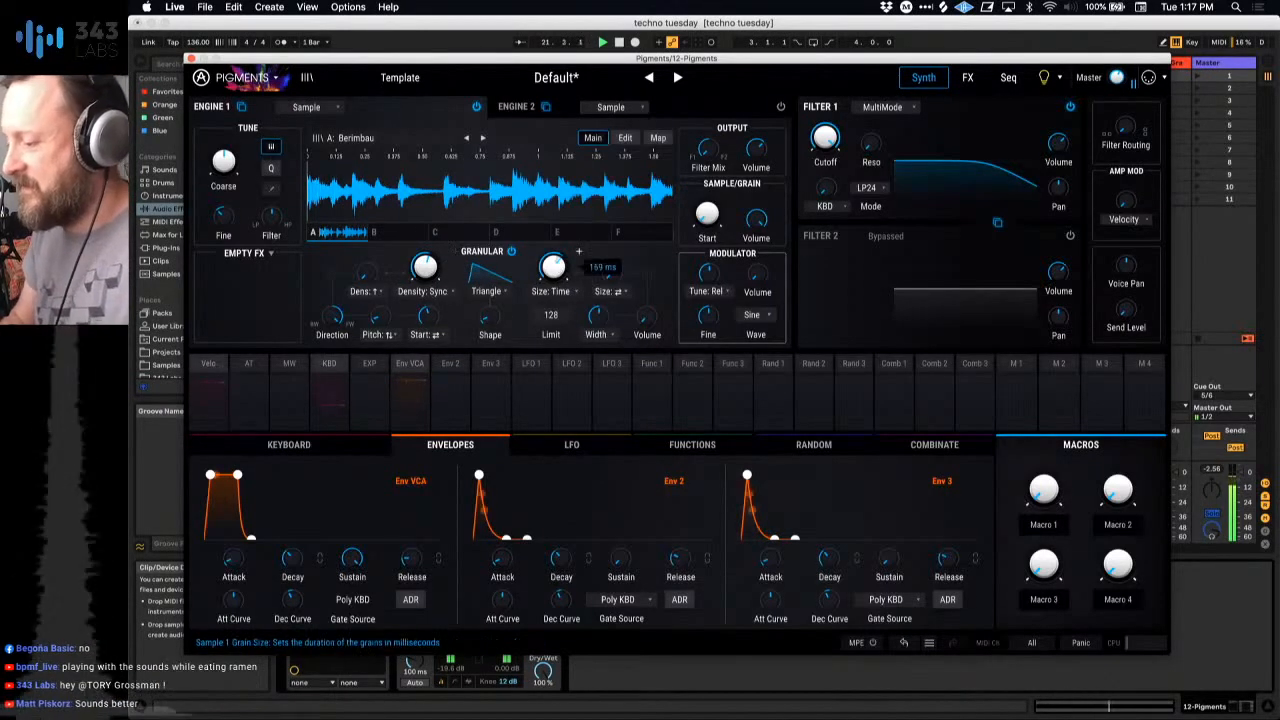
pyautogui.moveTo(553, 267)
pyautogui.mouseDown()
pyautogui.moveTo(553, 306)
pyautogui.moveTo(557, 268)
pyautogui.mouseUp()
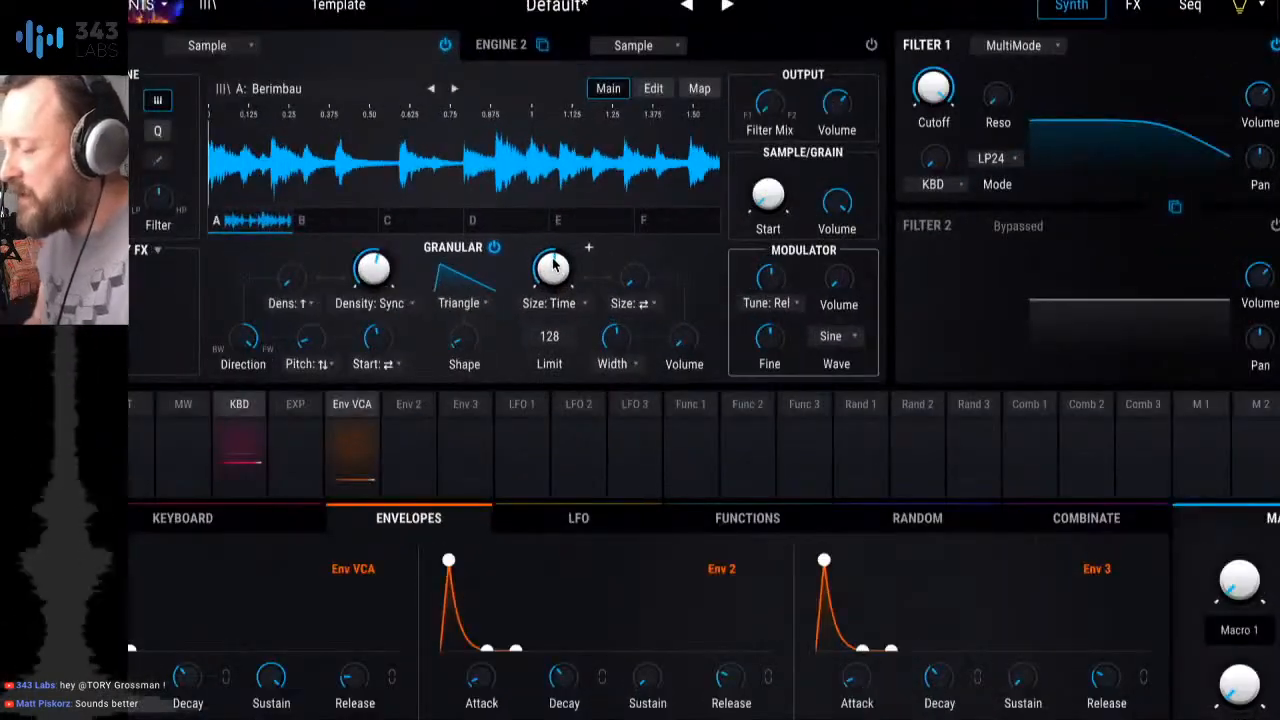
pyautogui.moveTo(555, 262); pyautogui.dragTo(555, 234)
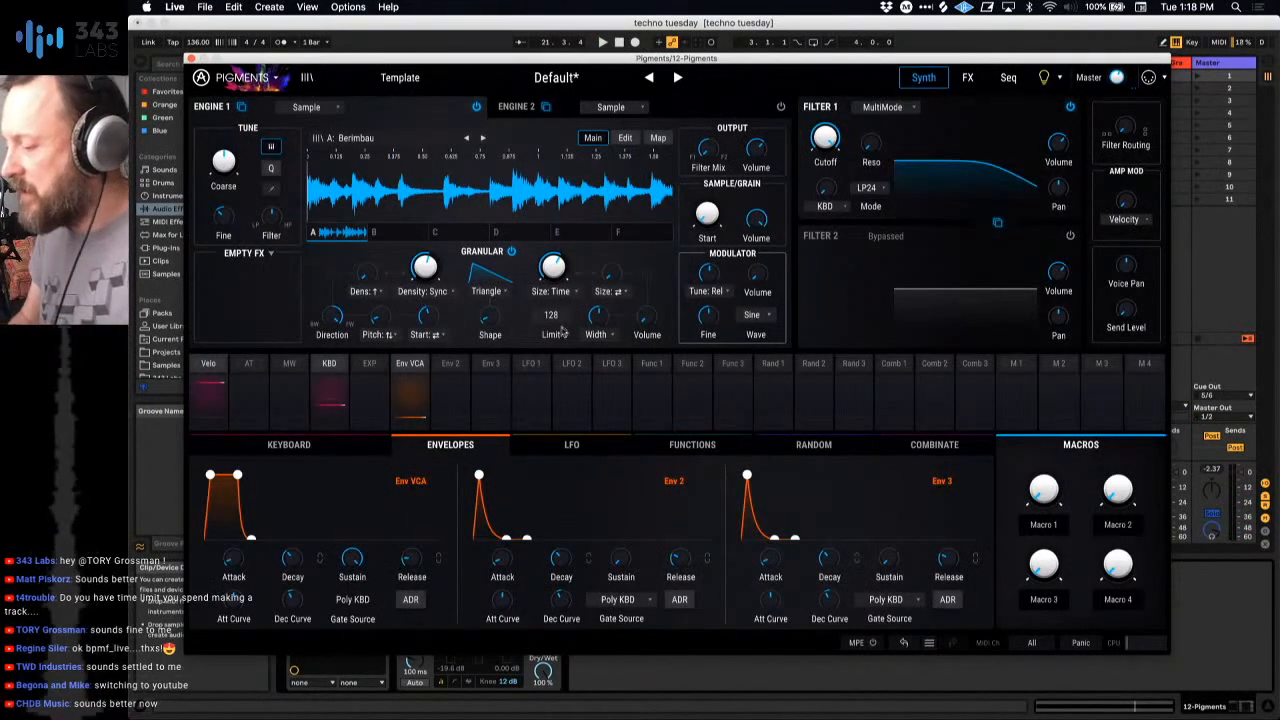
# Step: Modulate the grain size with LFO 1 at an amount of 0.19
pyautogui.moveTo(562, 281)
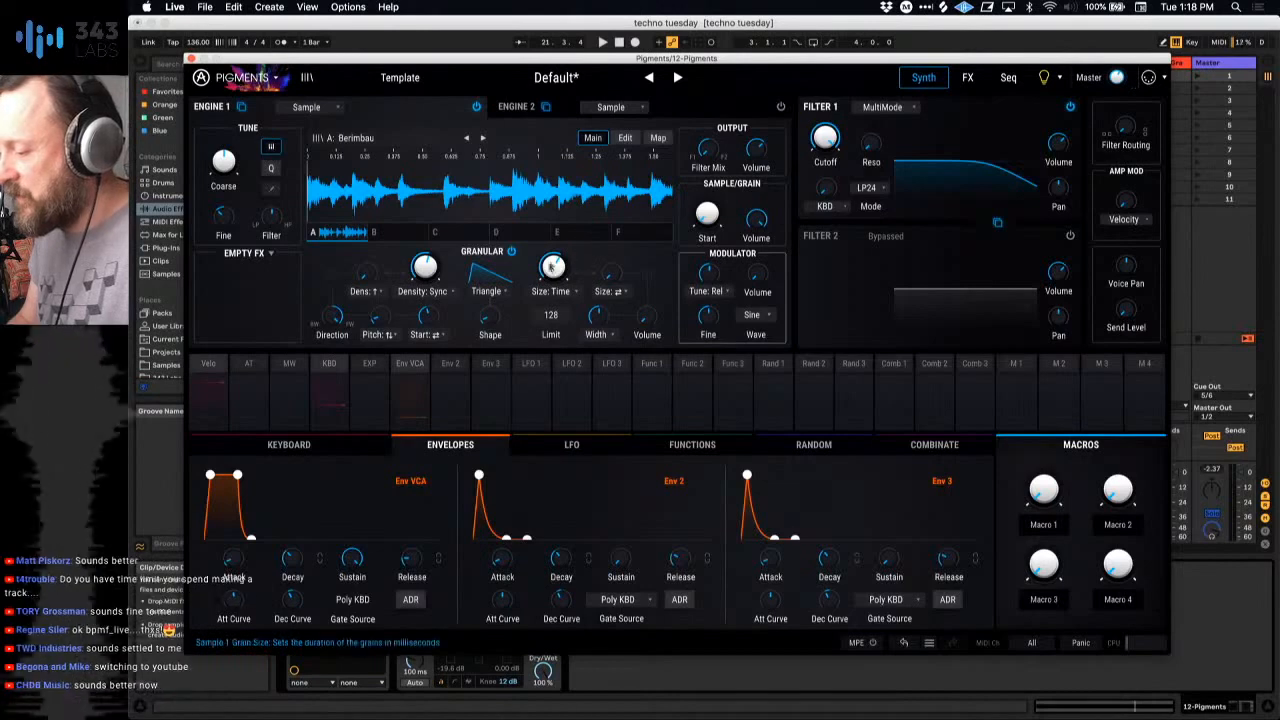
pyautogui.click(578, 256)
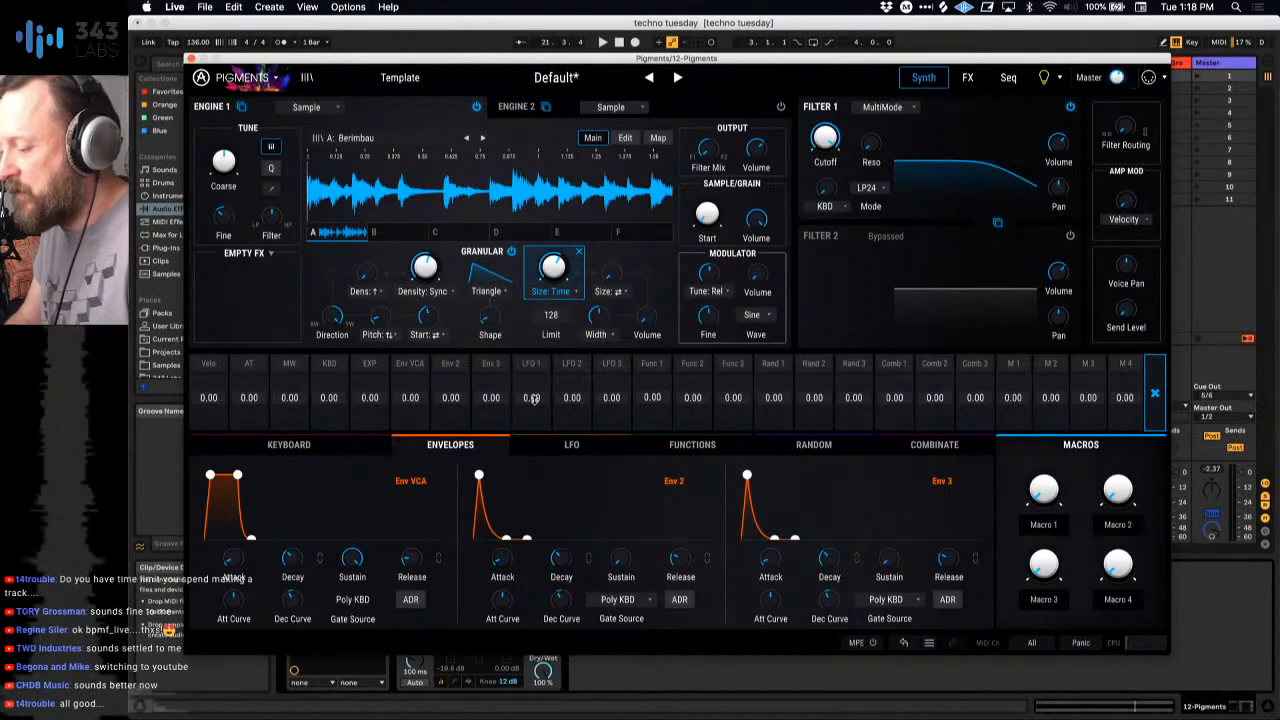
pyautogui.moveTo(531, 400); pyautogui.dragTo(531, 394)
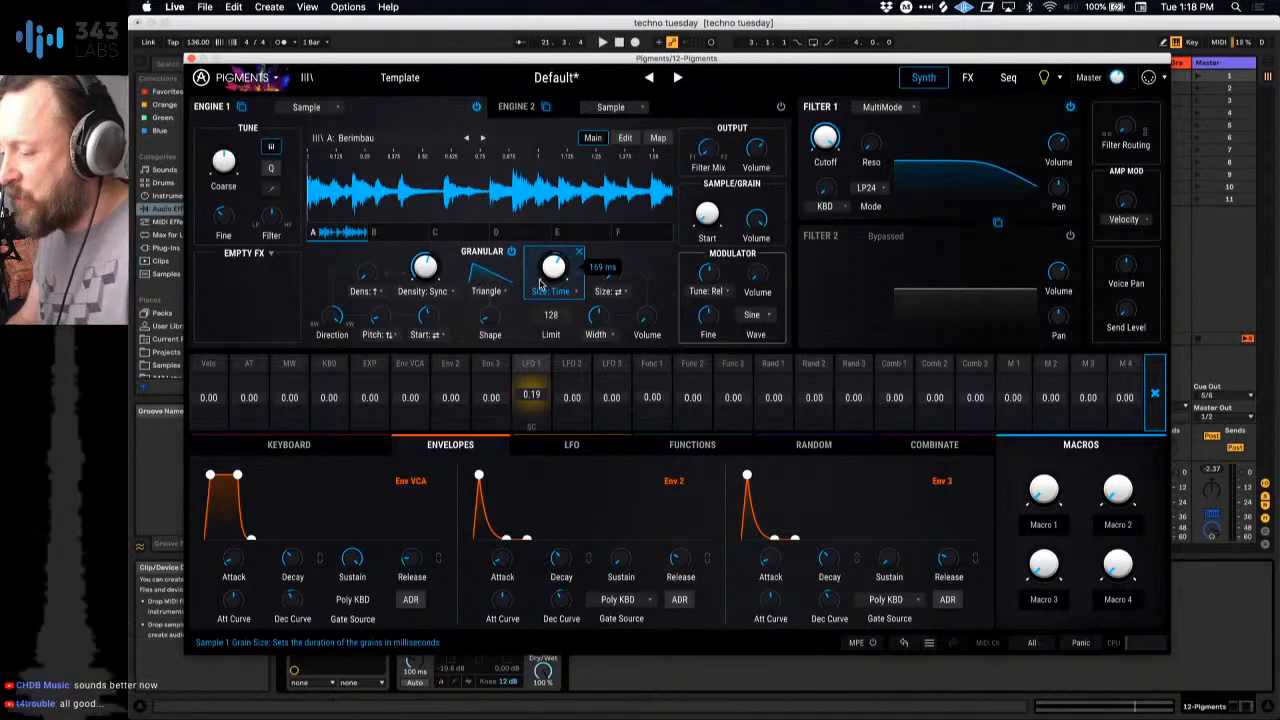
# Step: Lower LFO 1's synced rate and set its reset source to Free Running
pyautogui.click(570, 446)
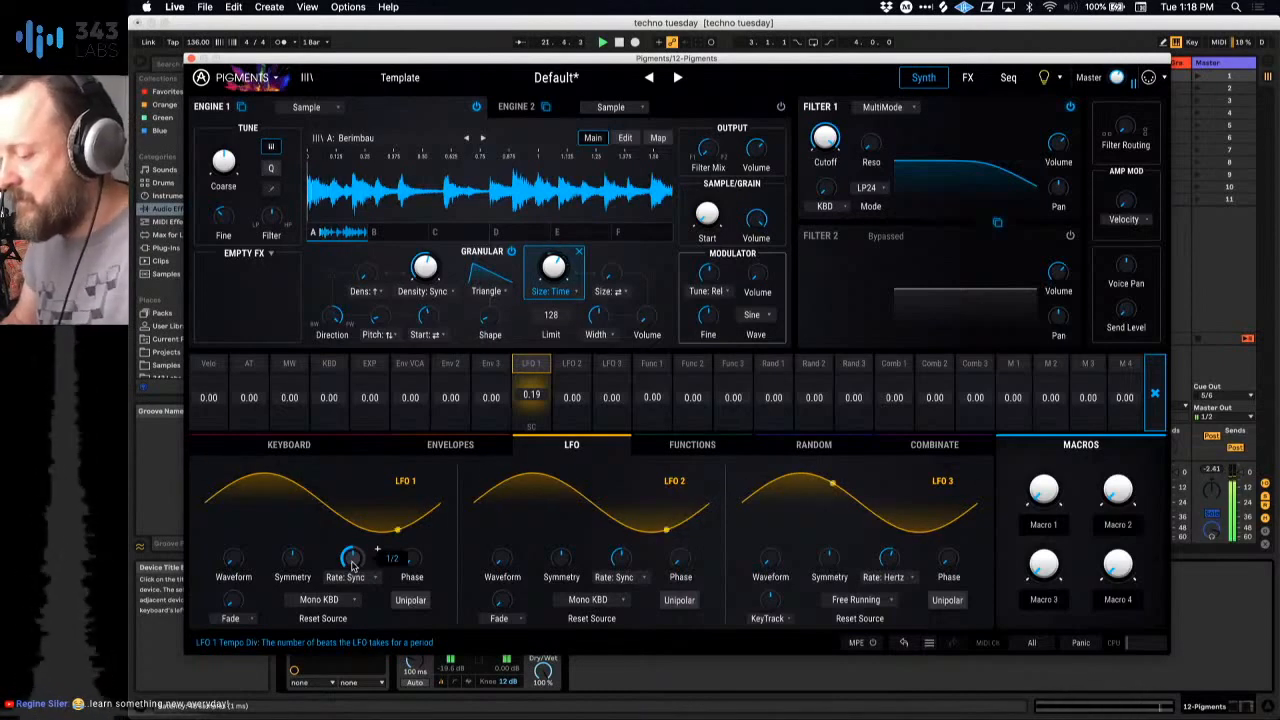
pyautogui.moveTo(354, 560); pyautogui.dragTo(354, 568)
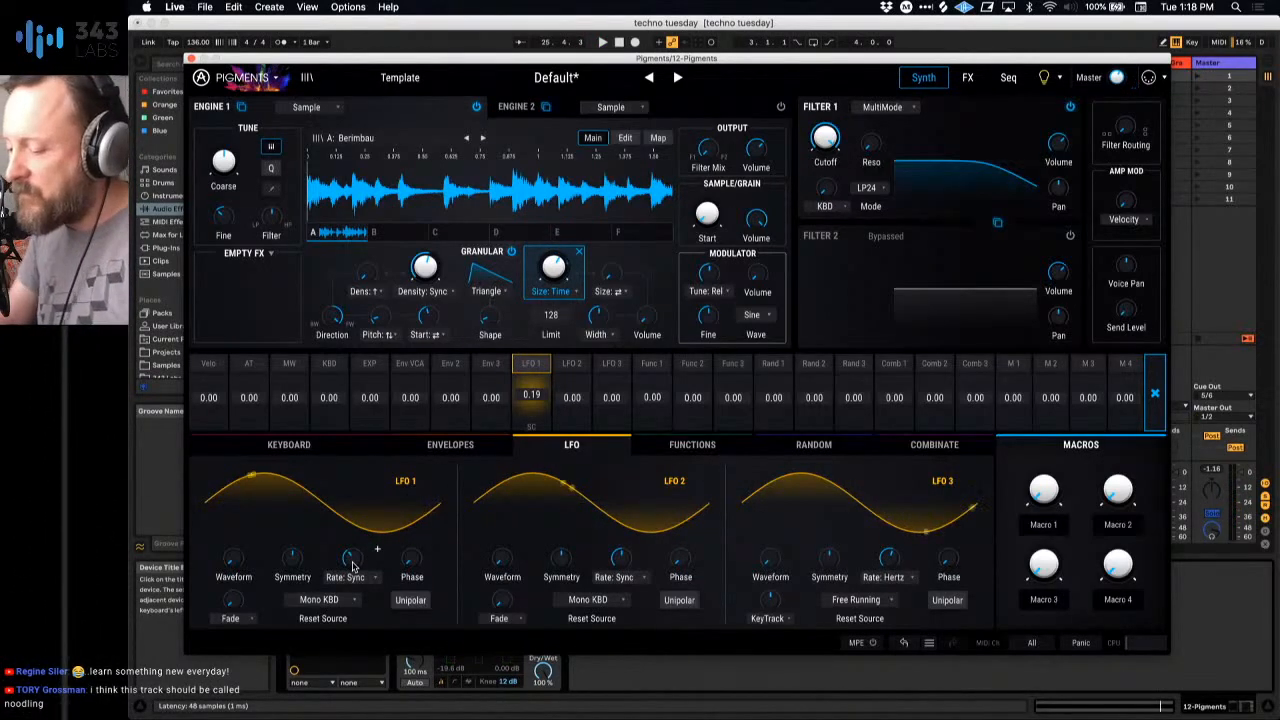
pyautogui.click(341, 602)
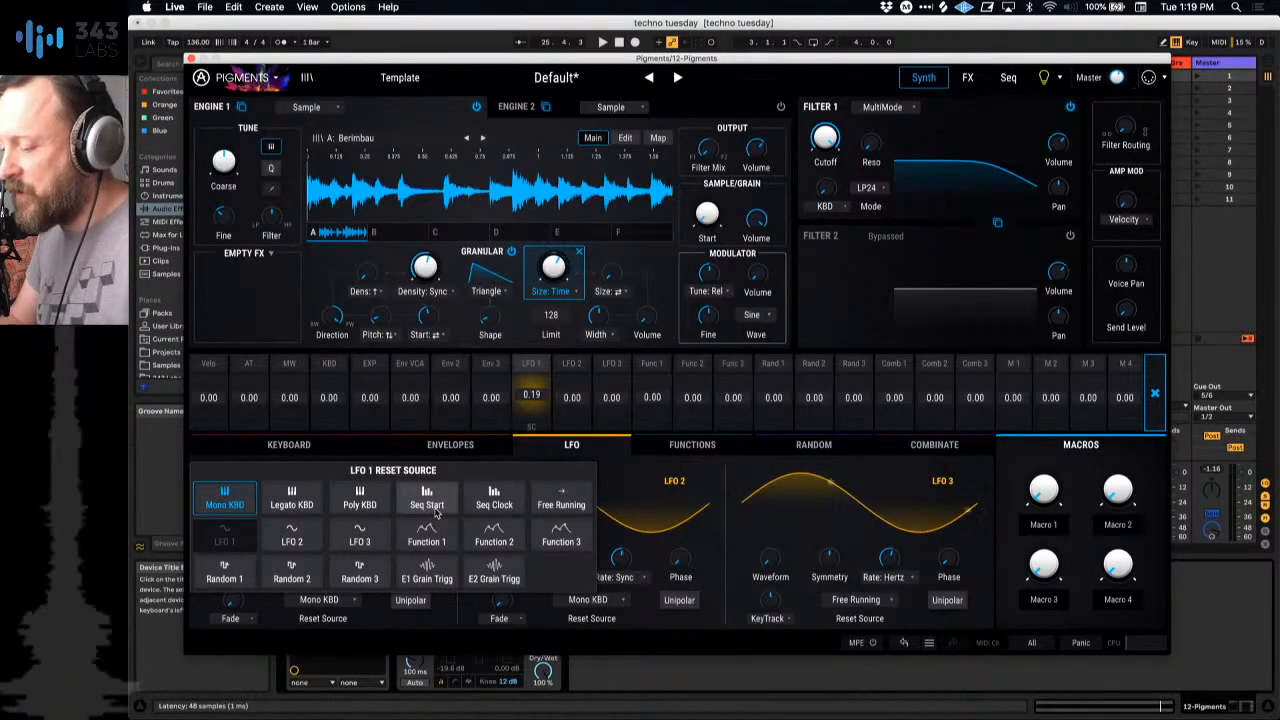
pyautogui.click(561, 504)
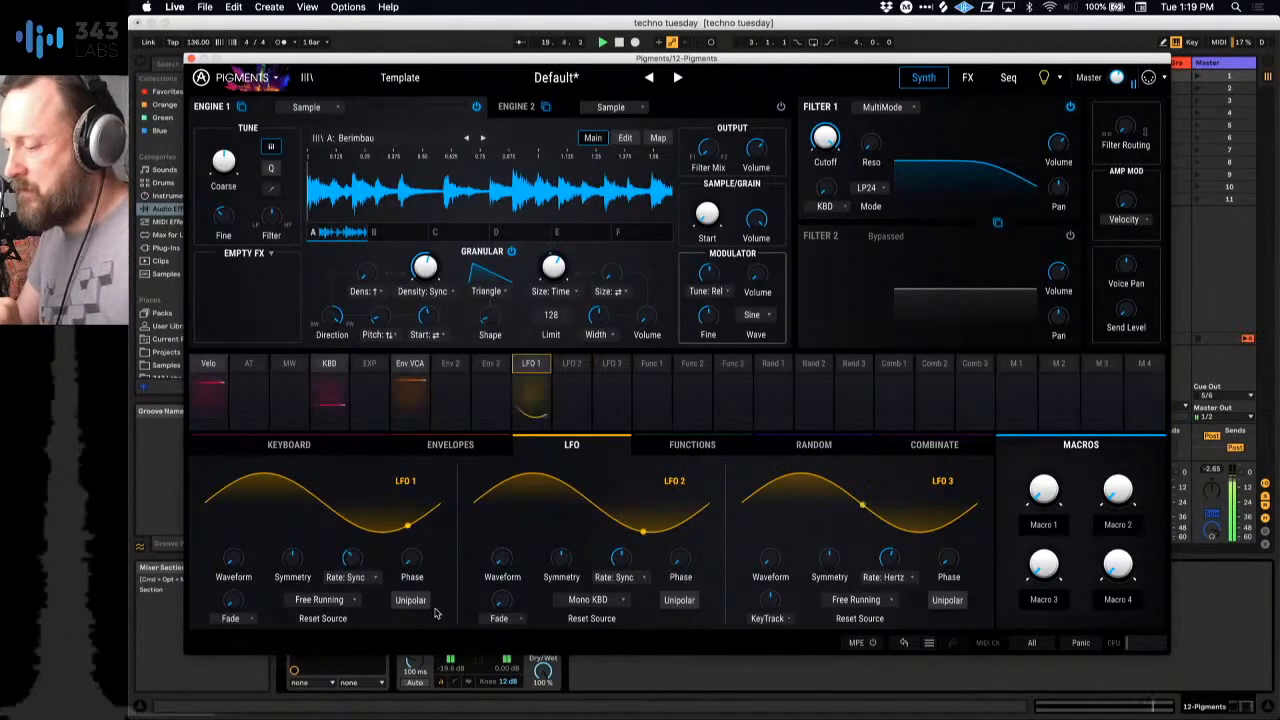
# Step: Launch the second clip of the 2 909 Core Kit track and return to the Pigments plug-in on track 12
pyautogui.click(193, 56)
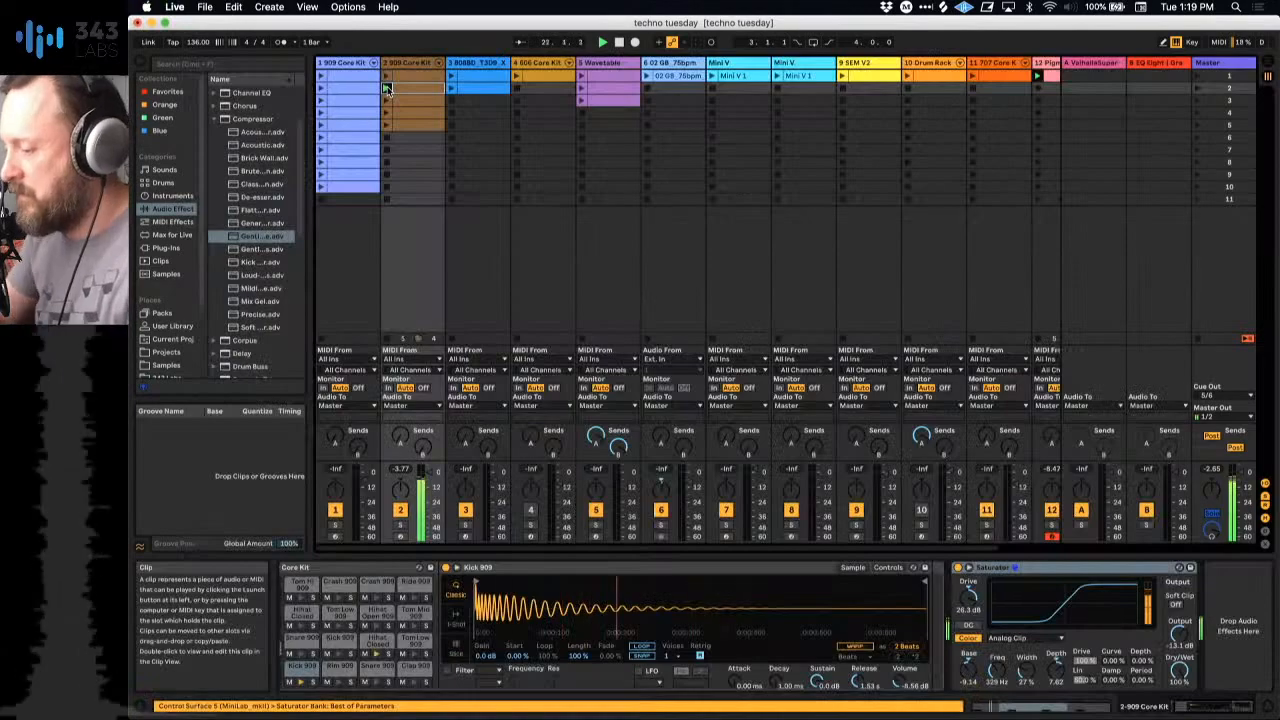
pyautogui.hscroll(2, 761, 208)
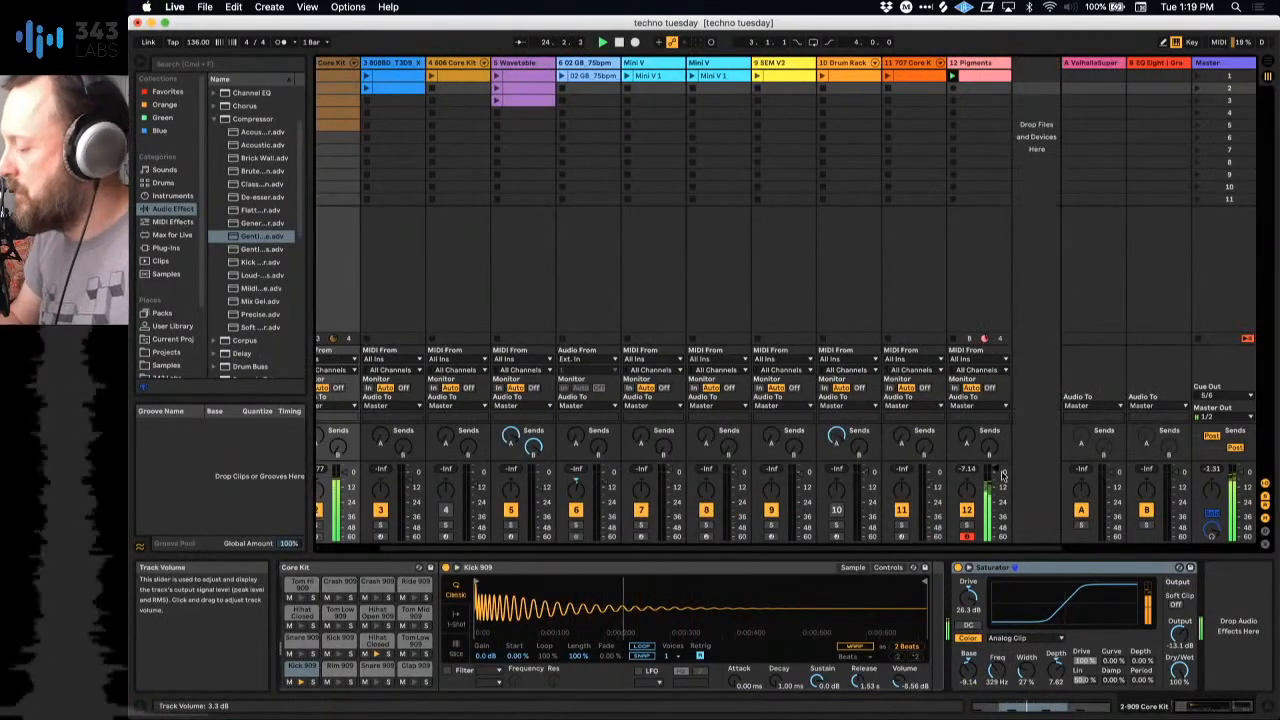
pyautogui.click(978, 64)
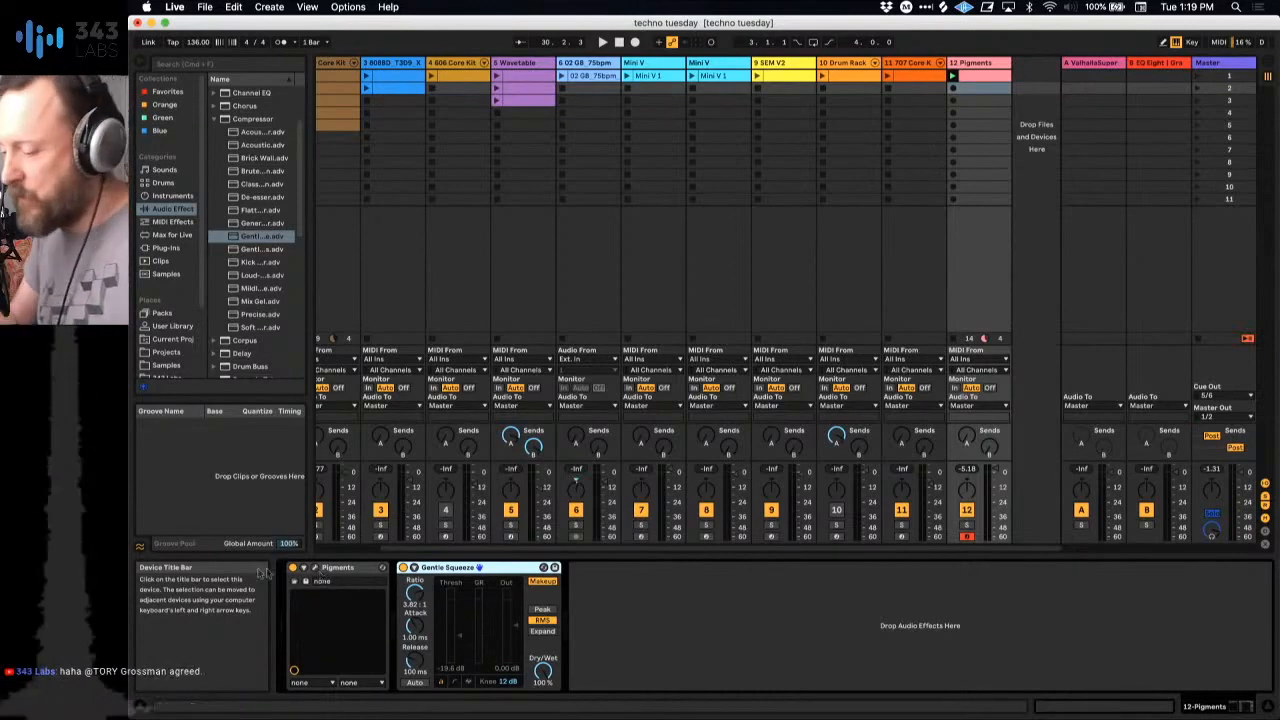
pyautogui.click(315, 567)
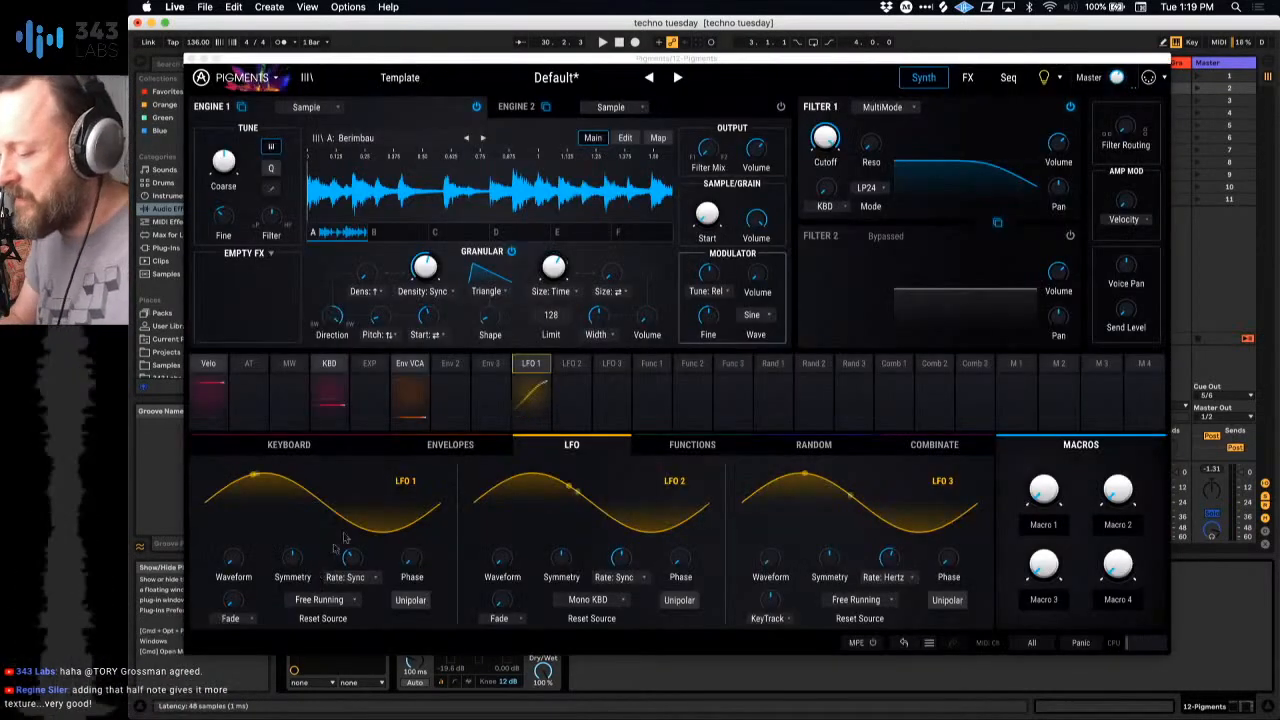
# Step: Set LFO 1's reset source to Seq Start, then close Pigments and play the session
pyautogui.click(315, 600)
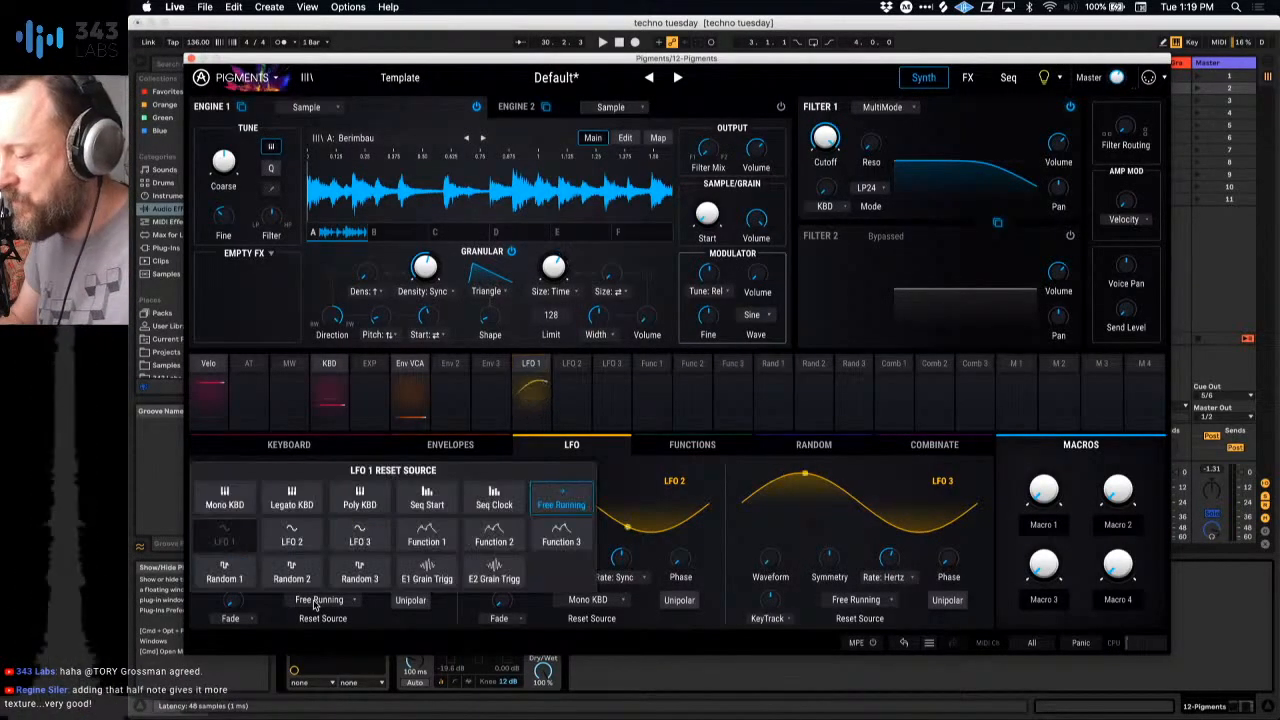
pyautogui.click(437, 505)
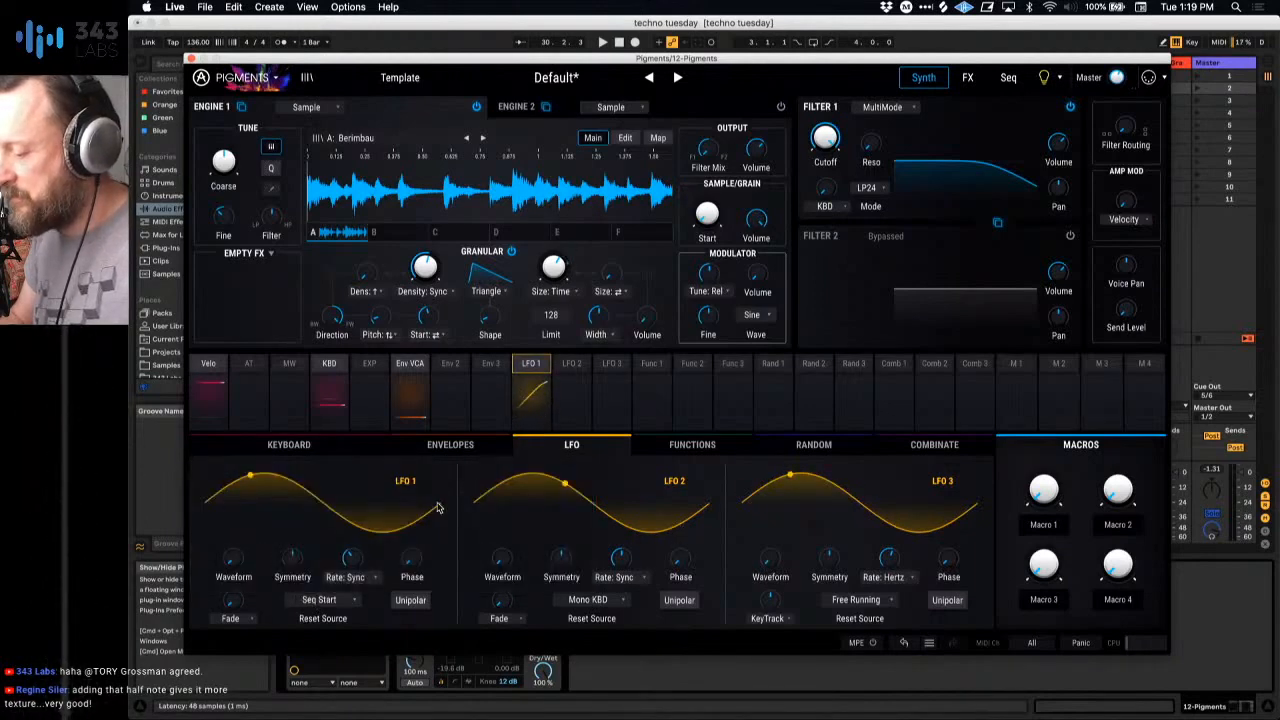
pyautogui.click(192, 59)
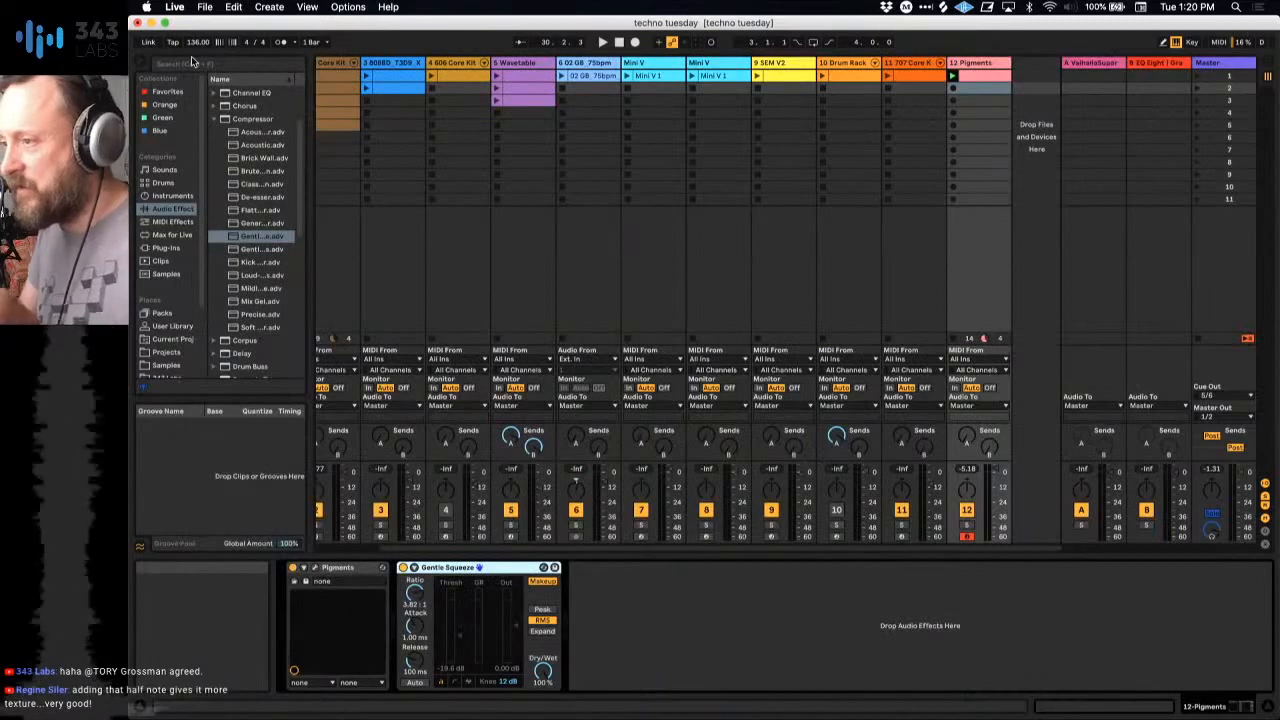
pyautogui.press('space')
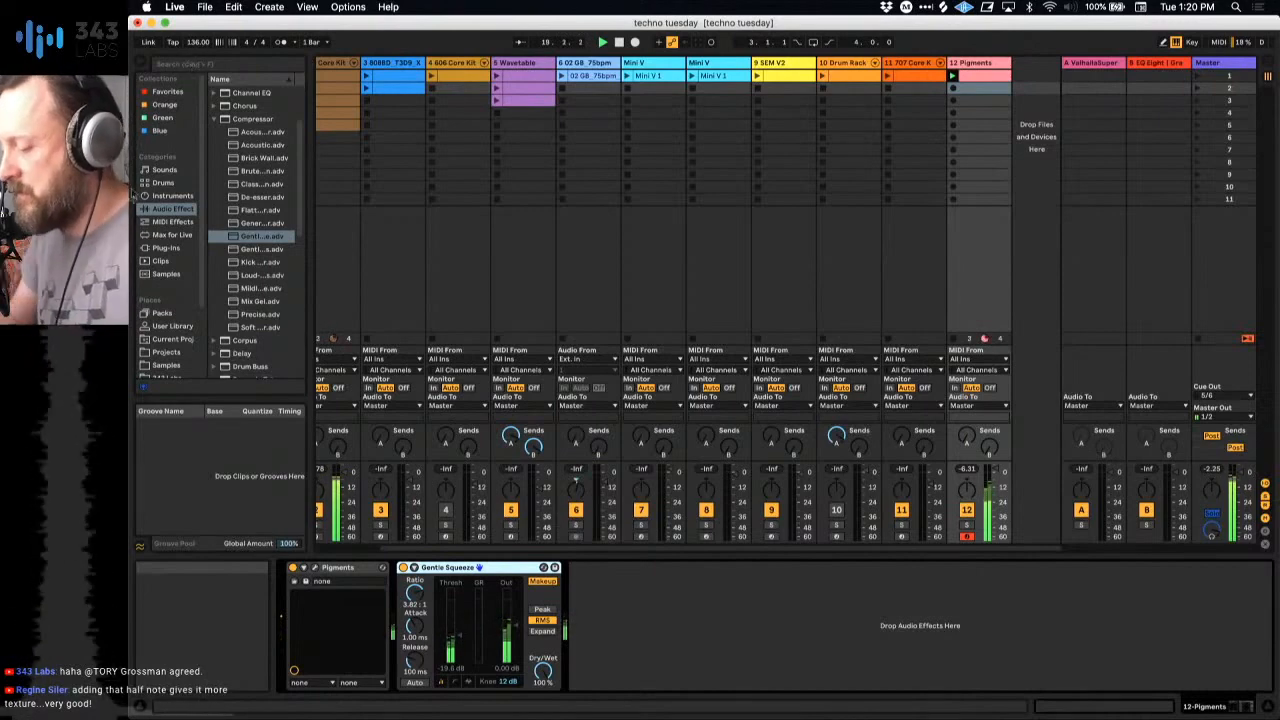
# Step: Reopen Pigments, raise LFO 1's synced rate, and morph its waveform from sine to a ramp with an abrupt drop
pyautogui.click(316, 569)
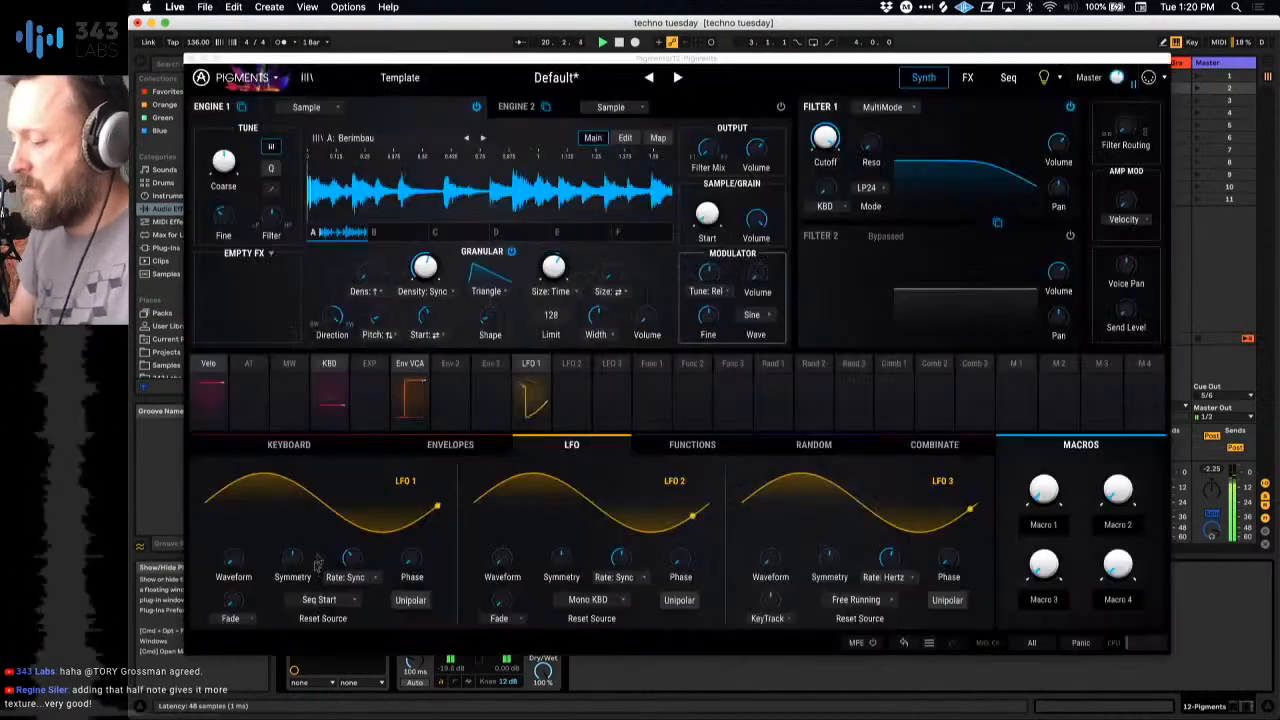
pyautogui.moveTo(352, 558); pyautogui.dragTo(352, 548)
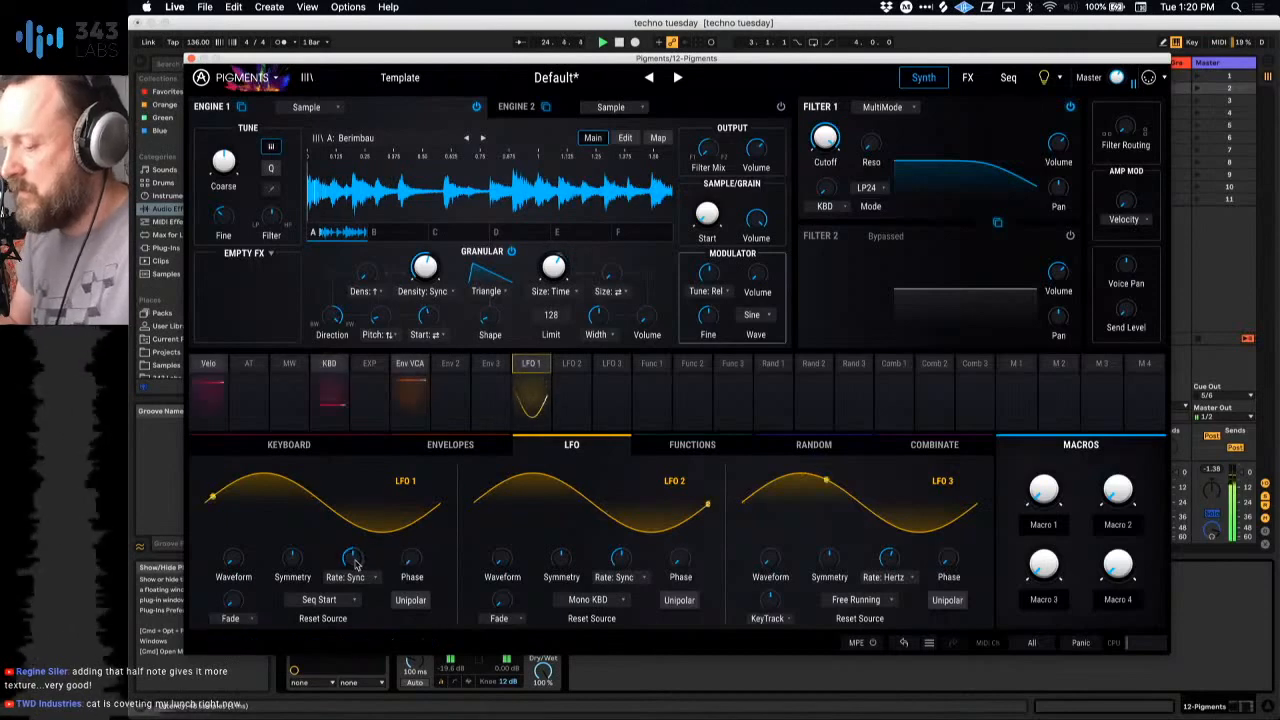
pyautogui.moveTo(240, 556); pyautogui.dragTo(246, 554)
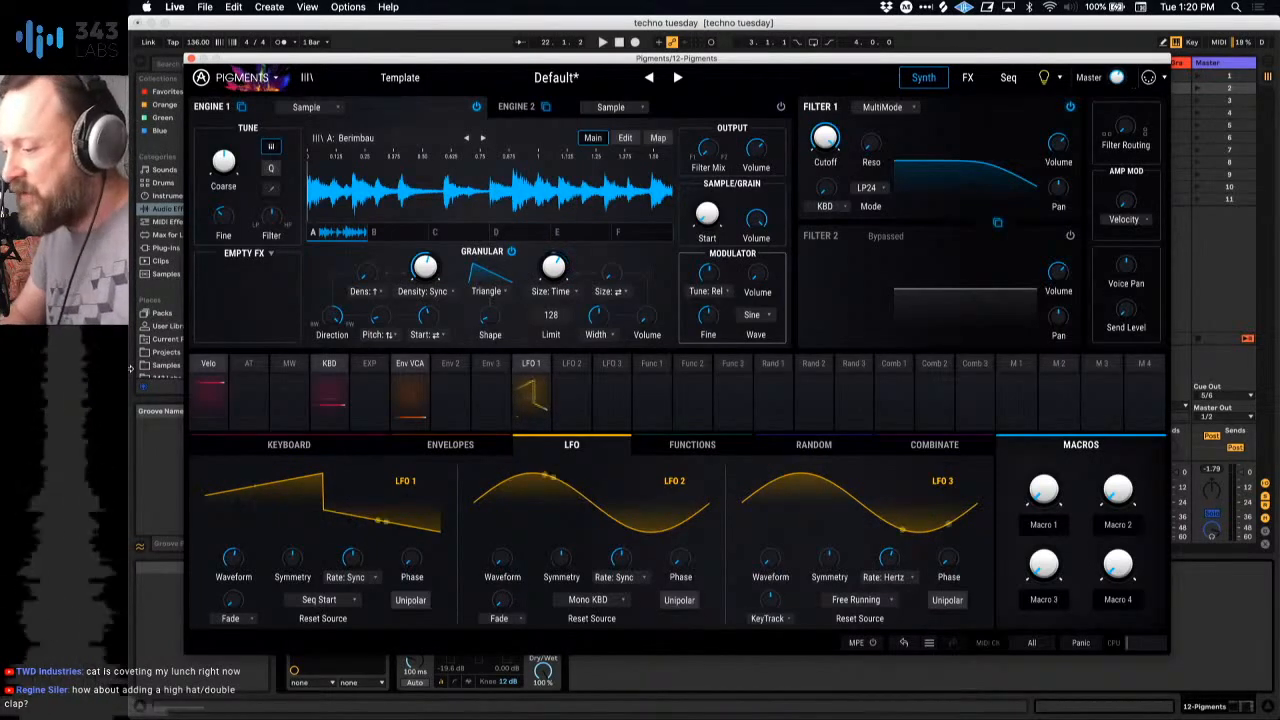
# Step: Set Engine 1's shaper mode to Modulation and keep Sine as the modulator wave
pyautogui.click(268, 255)
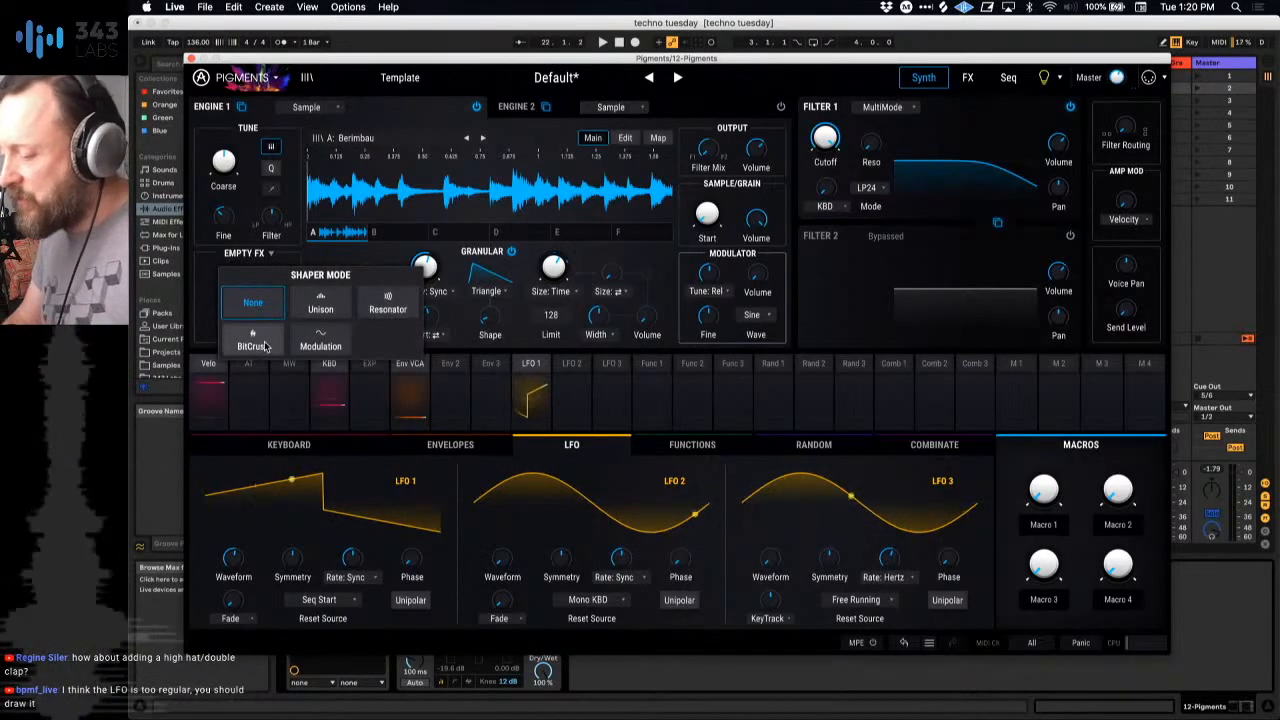
pyautogui.click(323, 345)
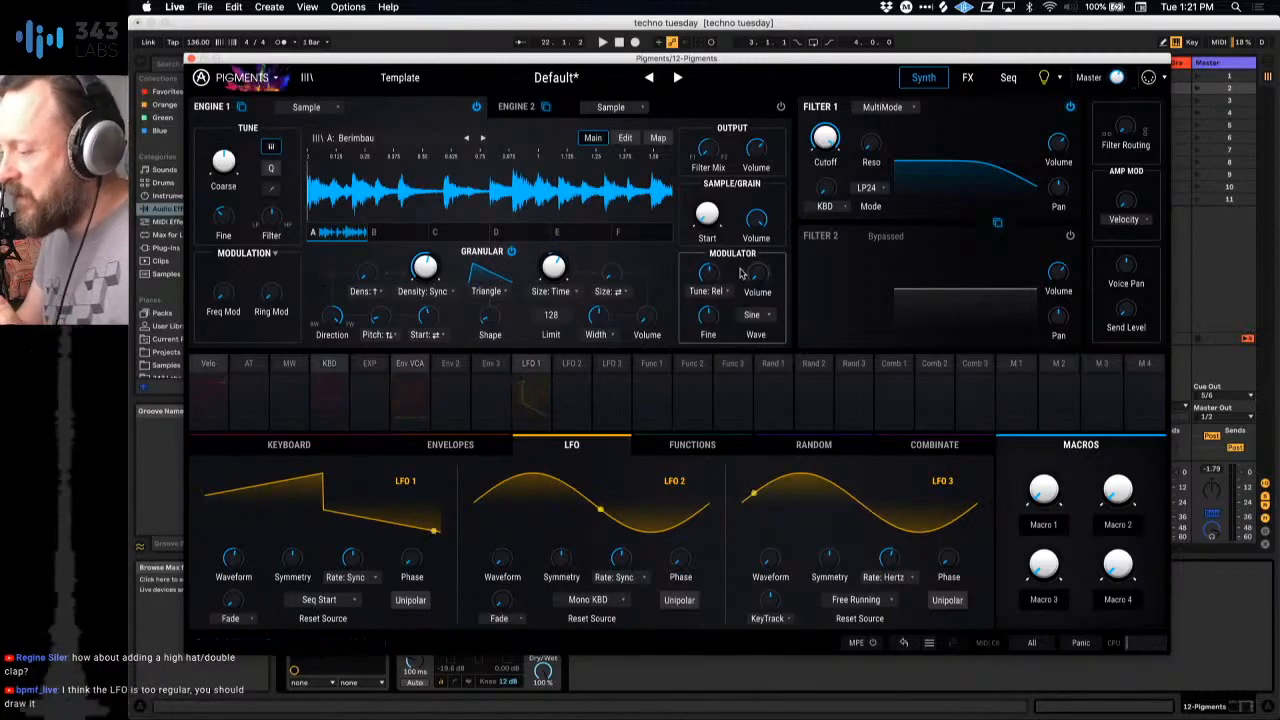
pyautogui.click(765, 316)
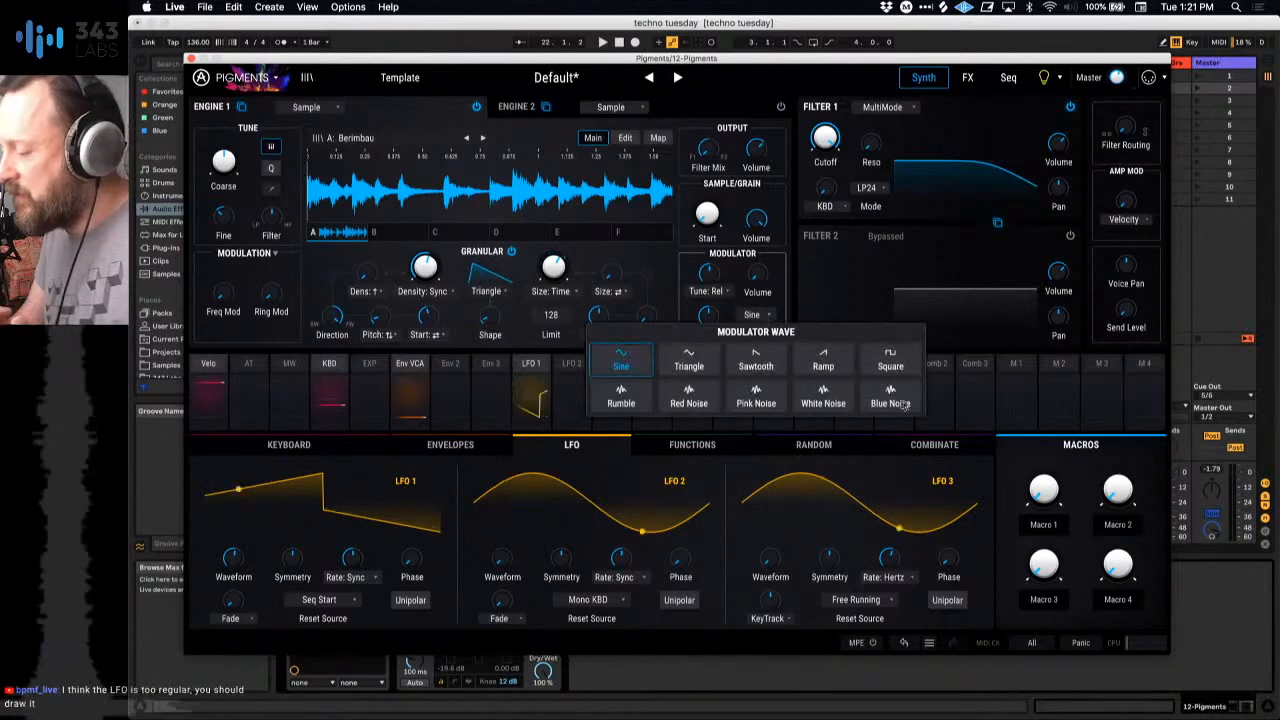
pyautogui.click(621, 365)
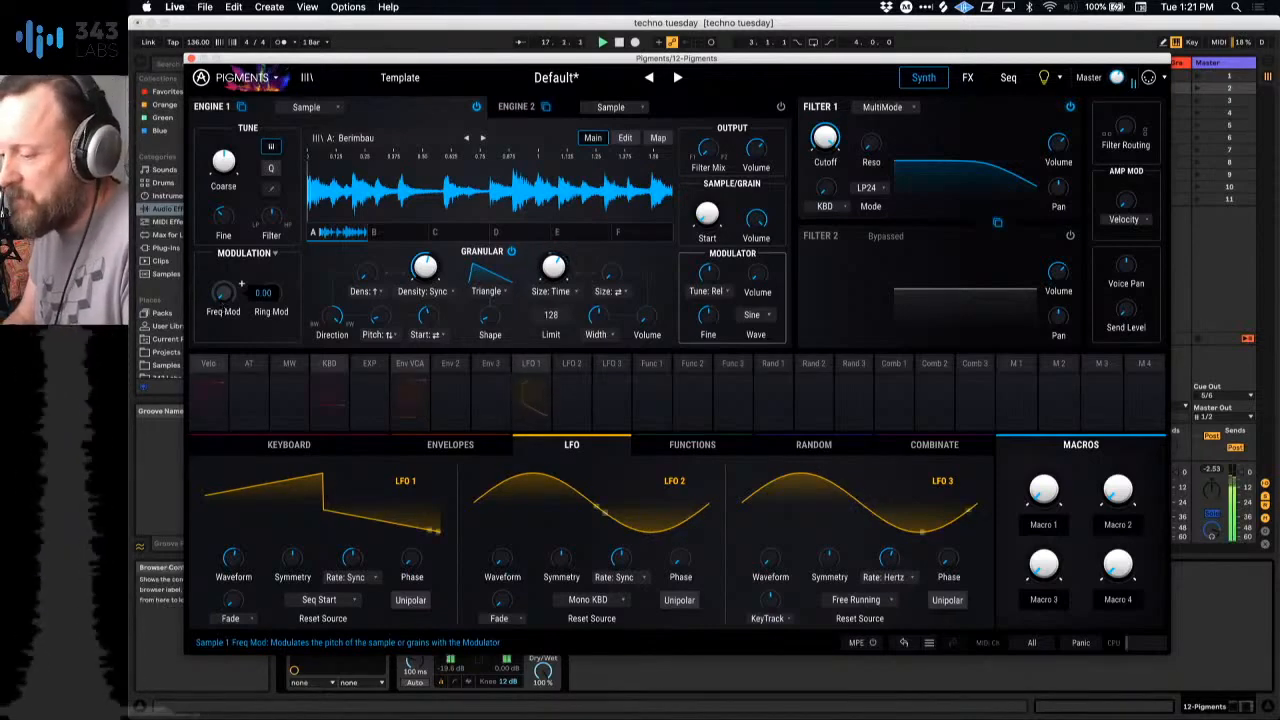
# Step: Close Pigments, play the session with the 2 909 Core Kit track, and reopen Pigments on track 12
pyautogui.click(191, 58)
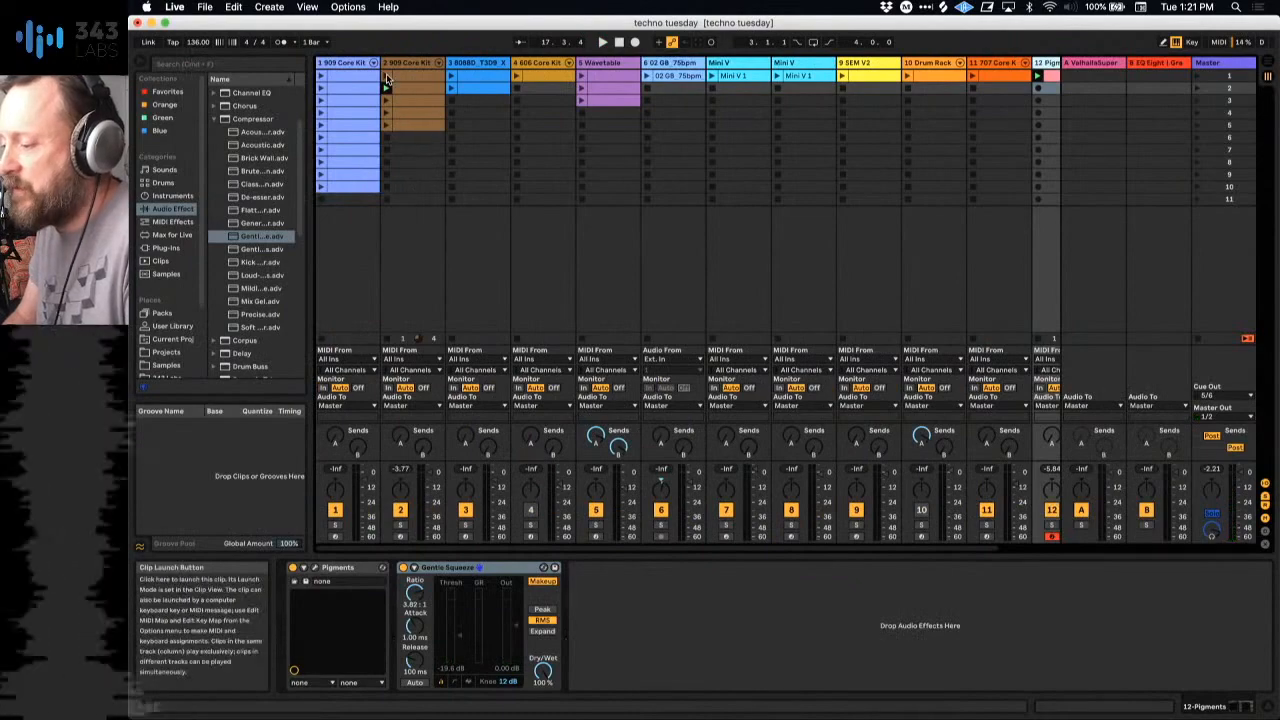
pyautogui.click(415, 135)
pyautogui.hscroll(2, 869, 220)
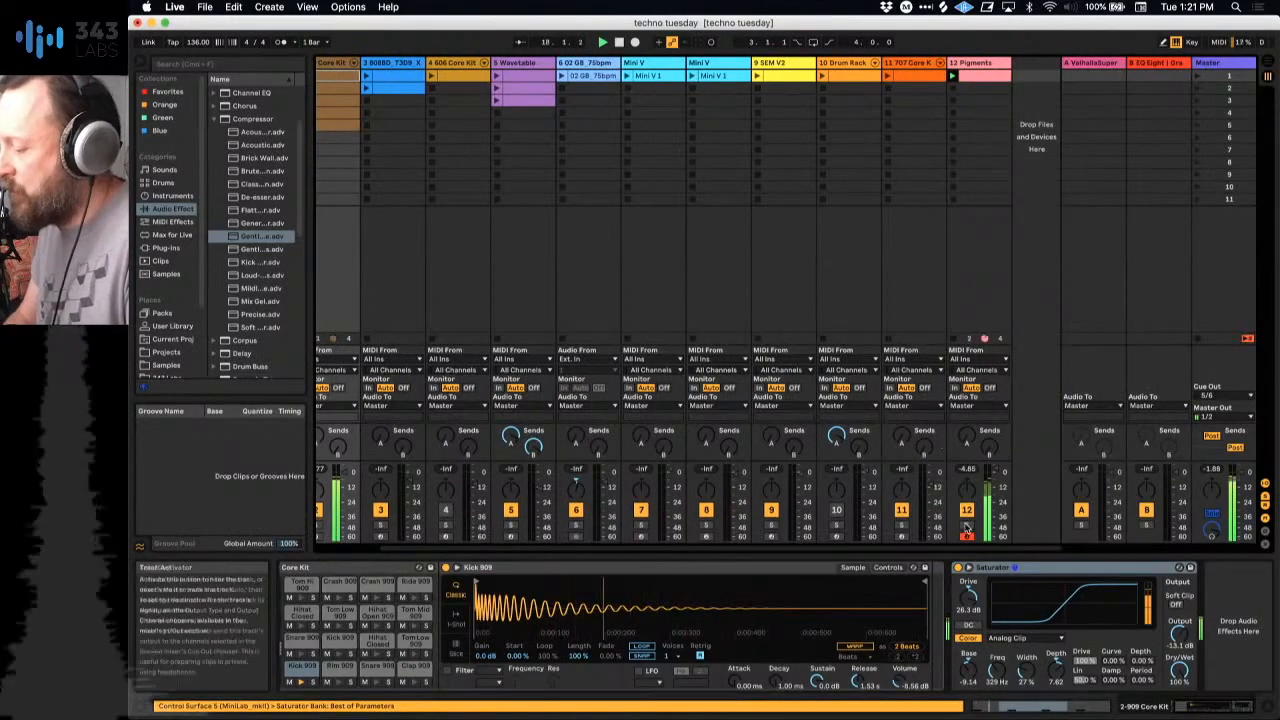
pyautogui.click(976, 63)
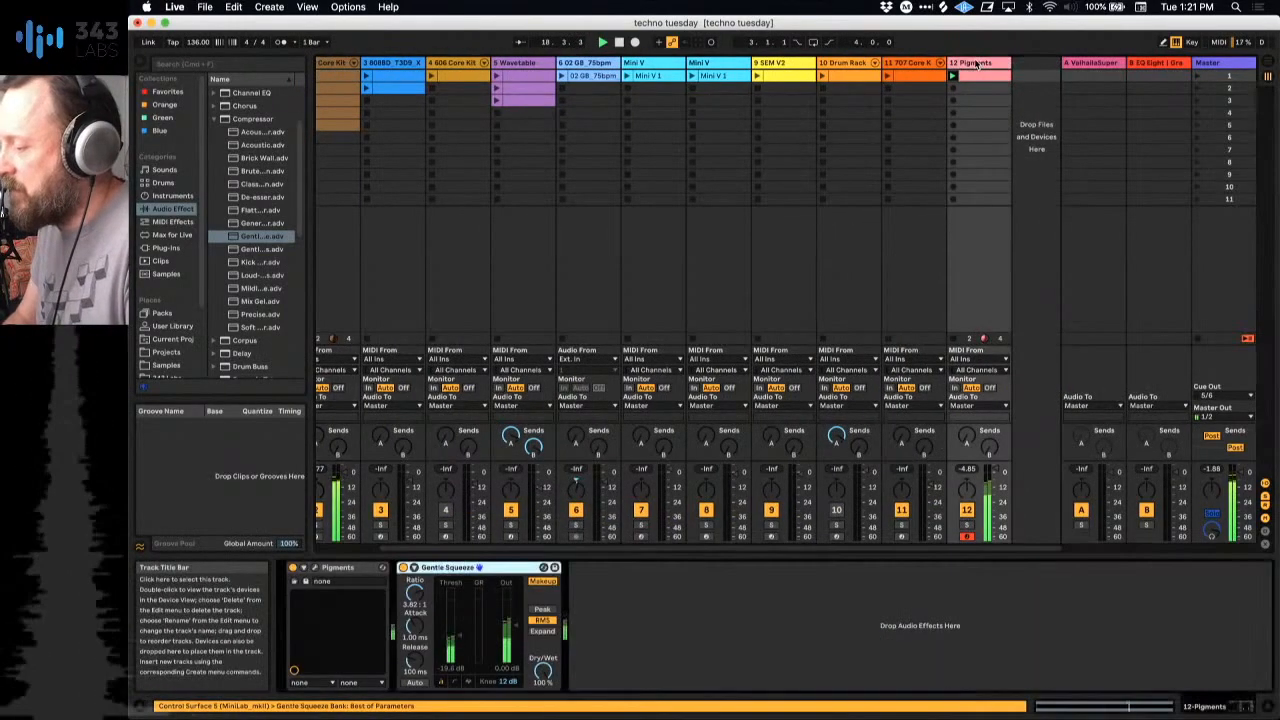
pyautogui.click(308, 567)
# Step: Adjust Engine 1's Freq Mod amount during playback, toggle the transport, and raise the amount further
pyautogui.click(238, 288)
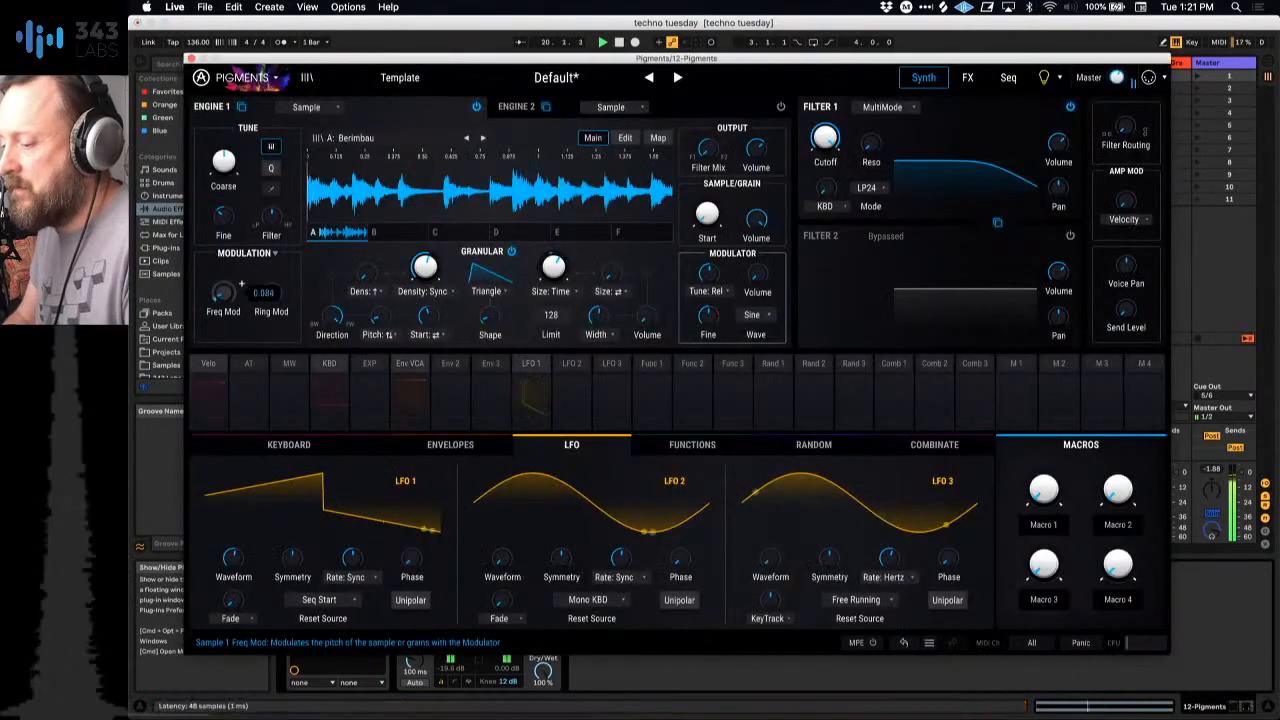
pyautogui.moveTo(223, 292)
pyautogui.mouseDown()
pyautogui.moveTo(223, 258)
pyautogui.moveTo(223, 312)
pyautogui.moveTo(223, 283)
pyautogui.moveTo(223, 312)
pyautogui.moveTo(227, 300)
pyautogui.mouseUp()
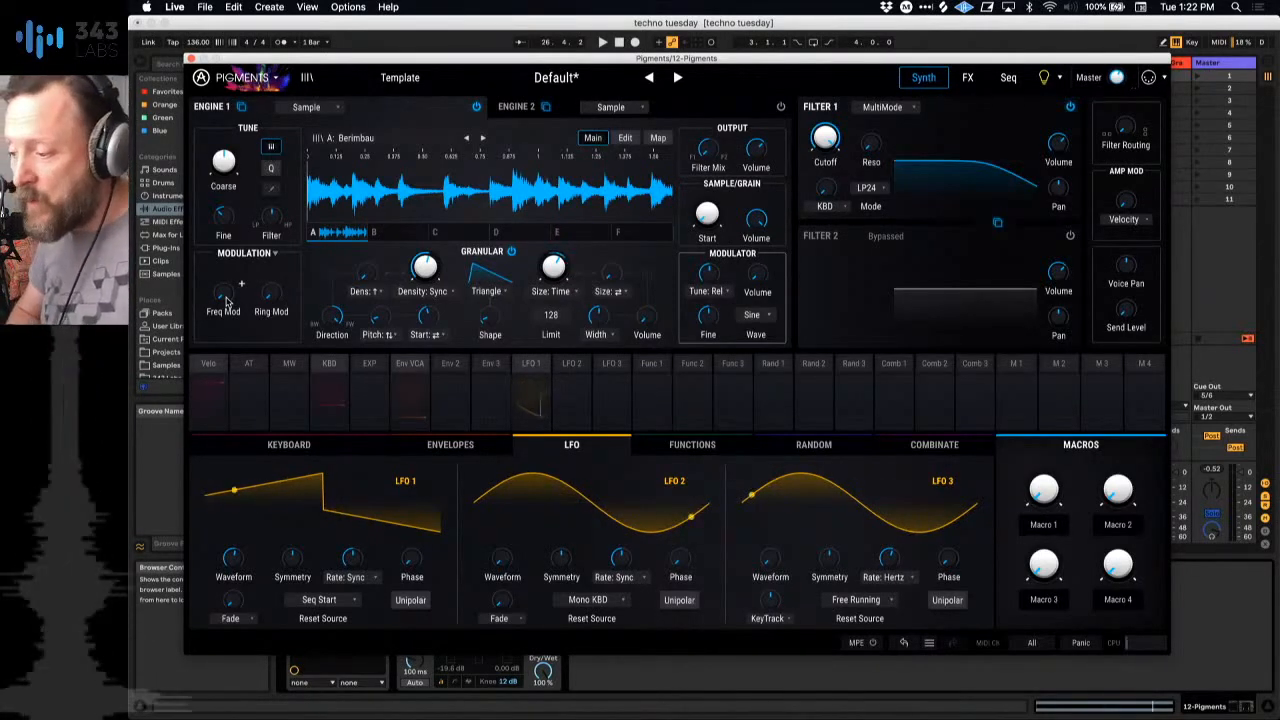
pyautogui.press('space')
pyautogui.moveTo(227, 302); pyautogui.dragTo(227, 269)
# Step: Lower Engine 1's relative modulator tuning, restart playback, and raise the tuning well above its starting point
pyautogui.moveTo(709, 277); pyautogui.dragTo(709, 306)
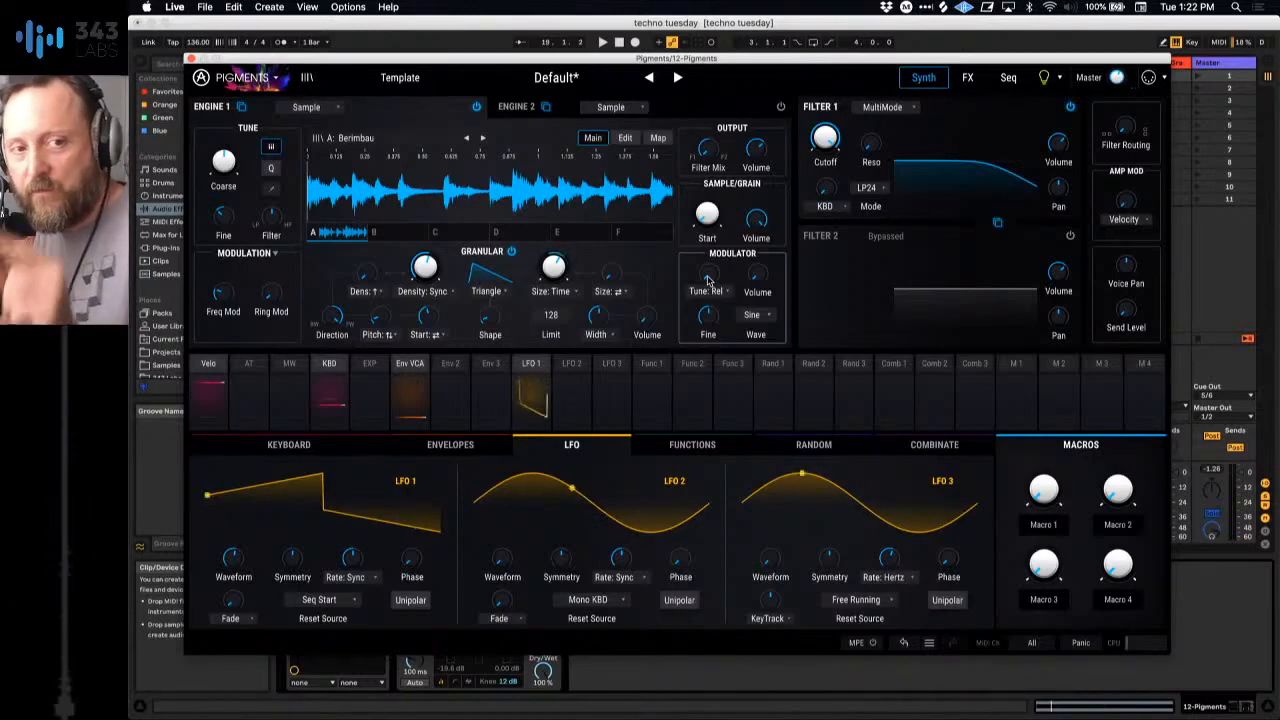
pyautogui.press('space')
pyautogui.moveTo(709, 281); pyautogui.dragTo(709, 251)
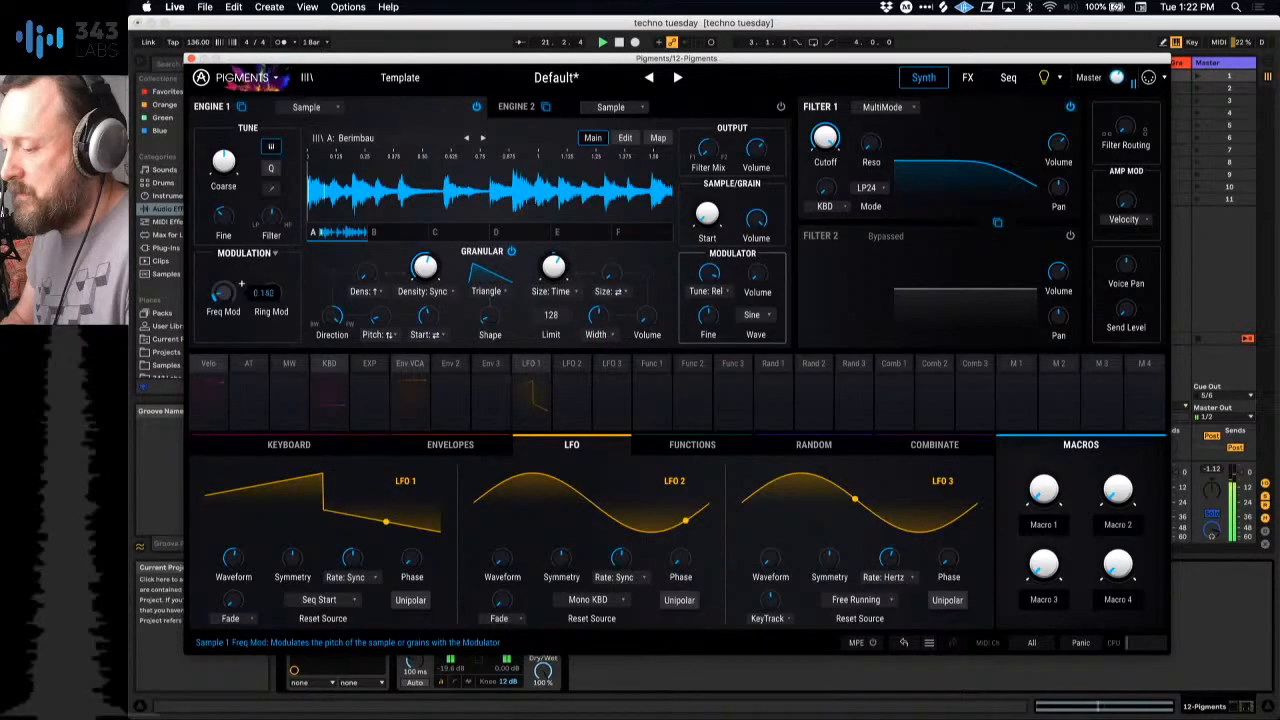
# Step: Fine-tune Engine 1's Freq Mod amount against the retuned modulator while starting and stopping playback
pyautogui.moveTo(223, 292); pyautogui.dragTo(223, 301)
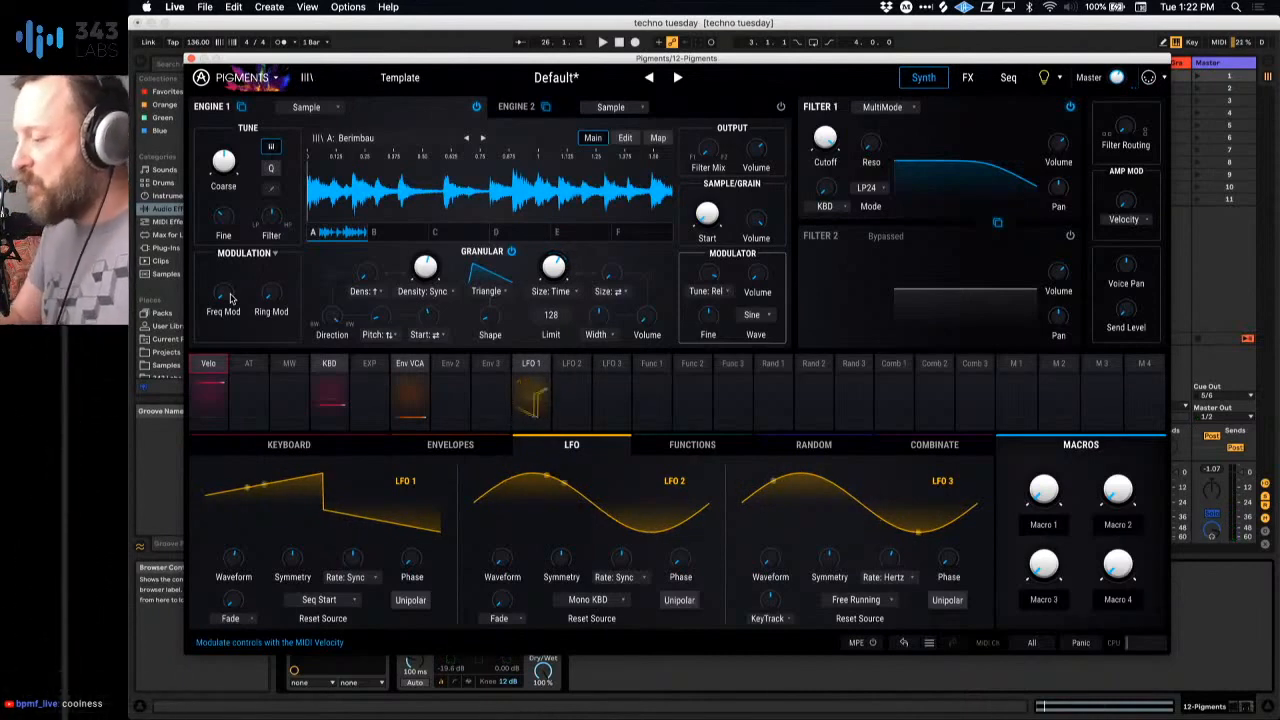
pyautogui.press('space')
pyautogui.moveTo(231, 296); pyautogui.dragTo(226, 297)
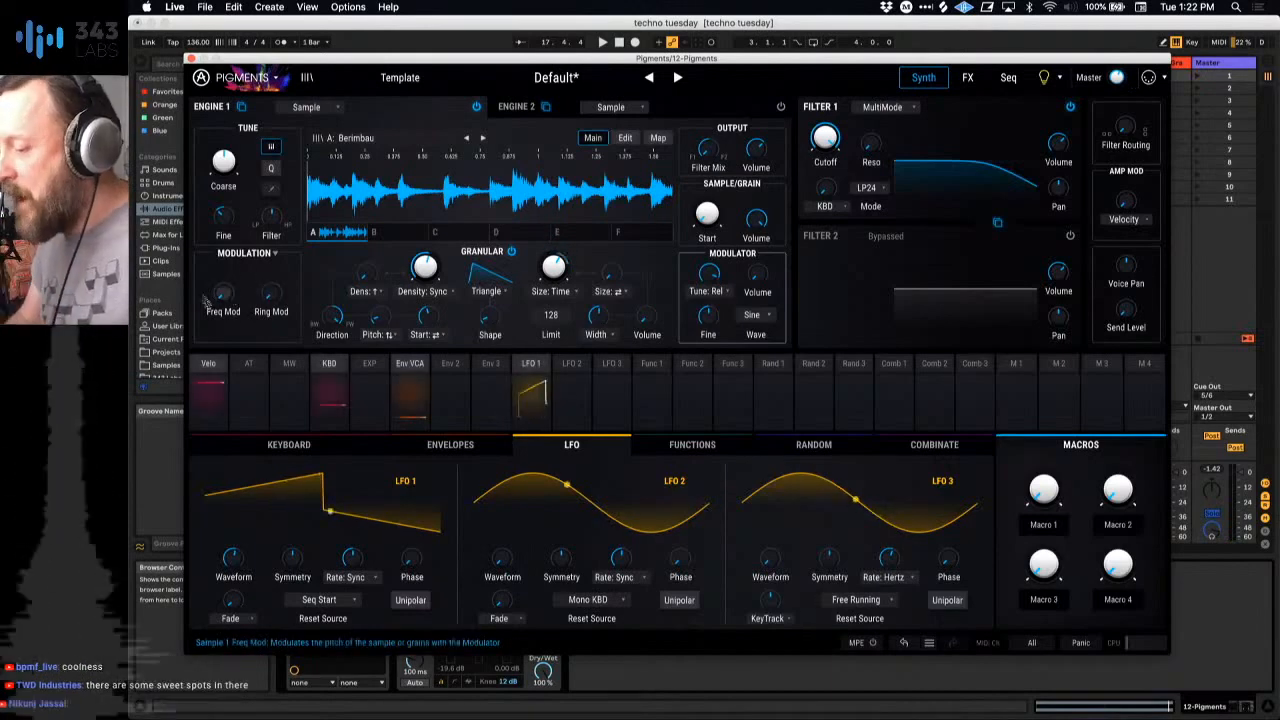
# Step: Route Env 2 to Engine 1's Freq Mod with a modulation amount of 0.37
pyautogui.click(445, 446)
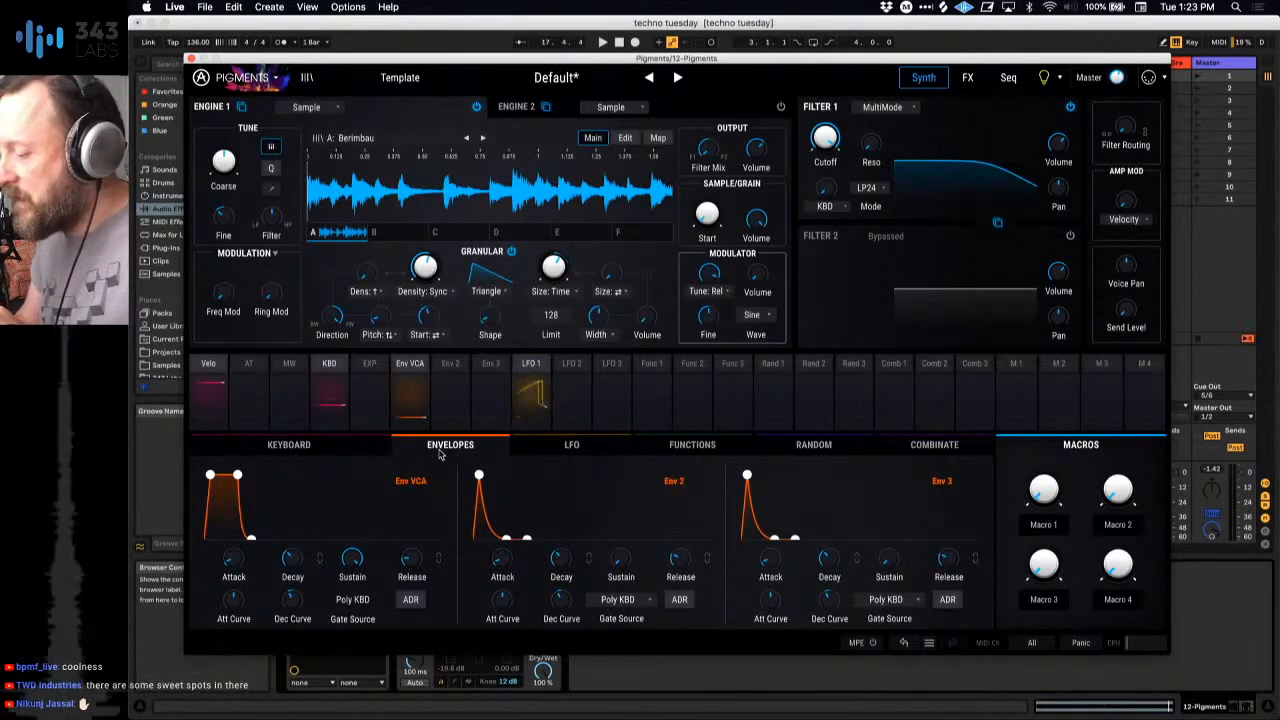
pyautogui.click(452, 368)
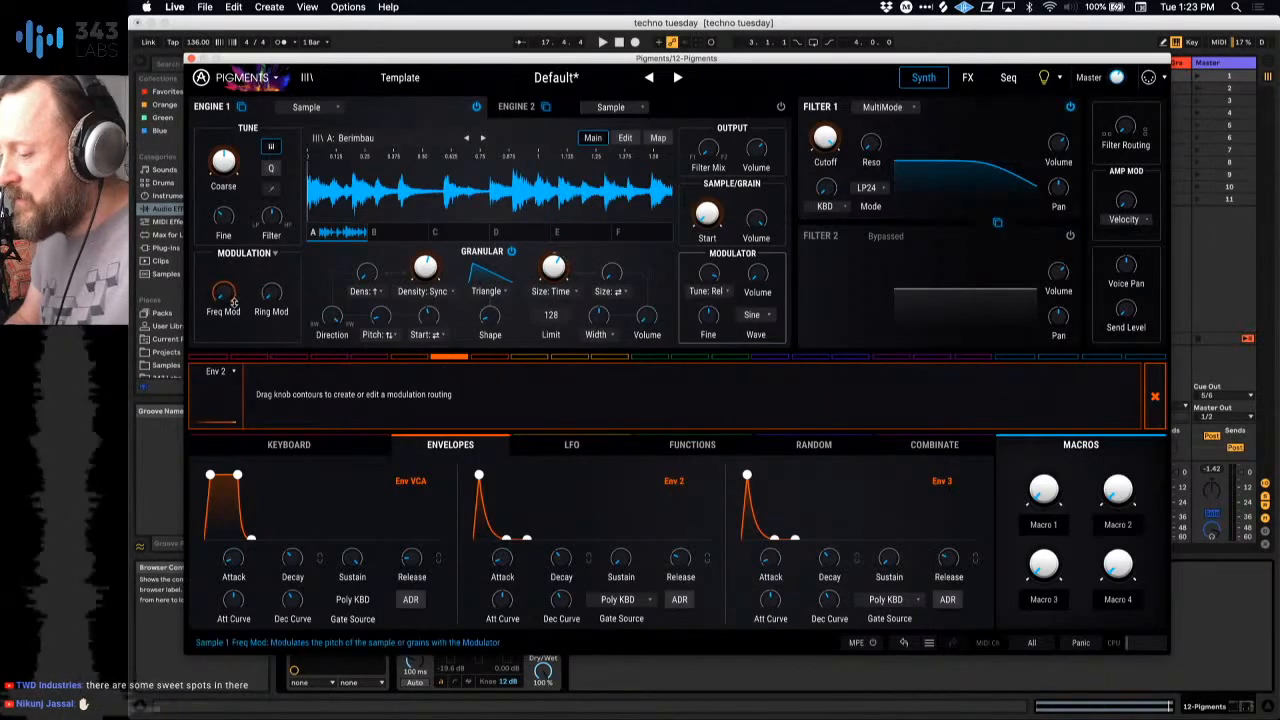
pyautogui.moveTo(234, 302)
pyautogui.moveTo(234, 302); pyautogui.dragTo(234, 294)
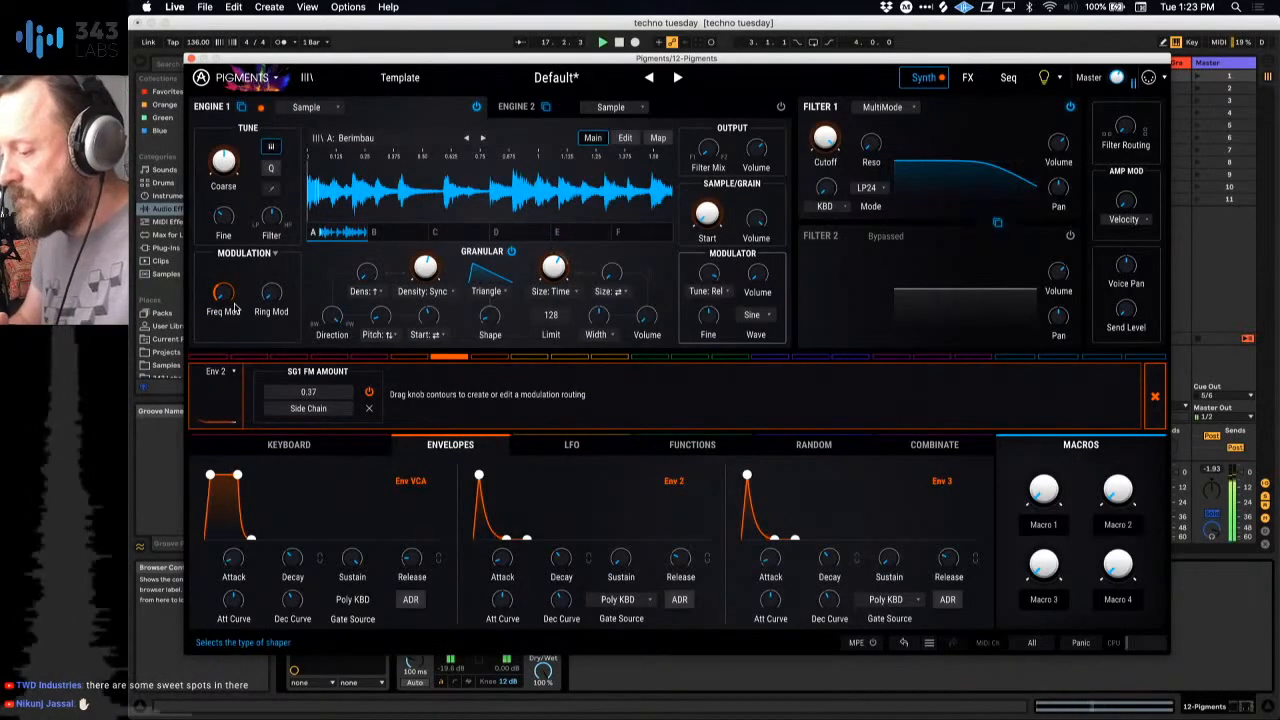
# Step: Lengthen Env 2's decay and attack, and nudge its peak slightly further out
pyautogui.moveTo(560, 558); pyautogui.dragTo(560, 520)
pyautogui.moveTo(502, 557); pyautogui.dragTo(502, 534)
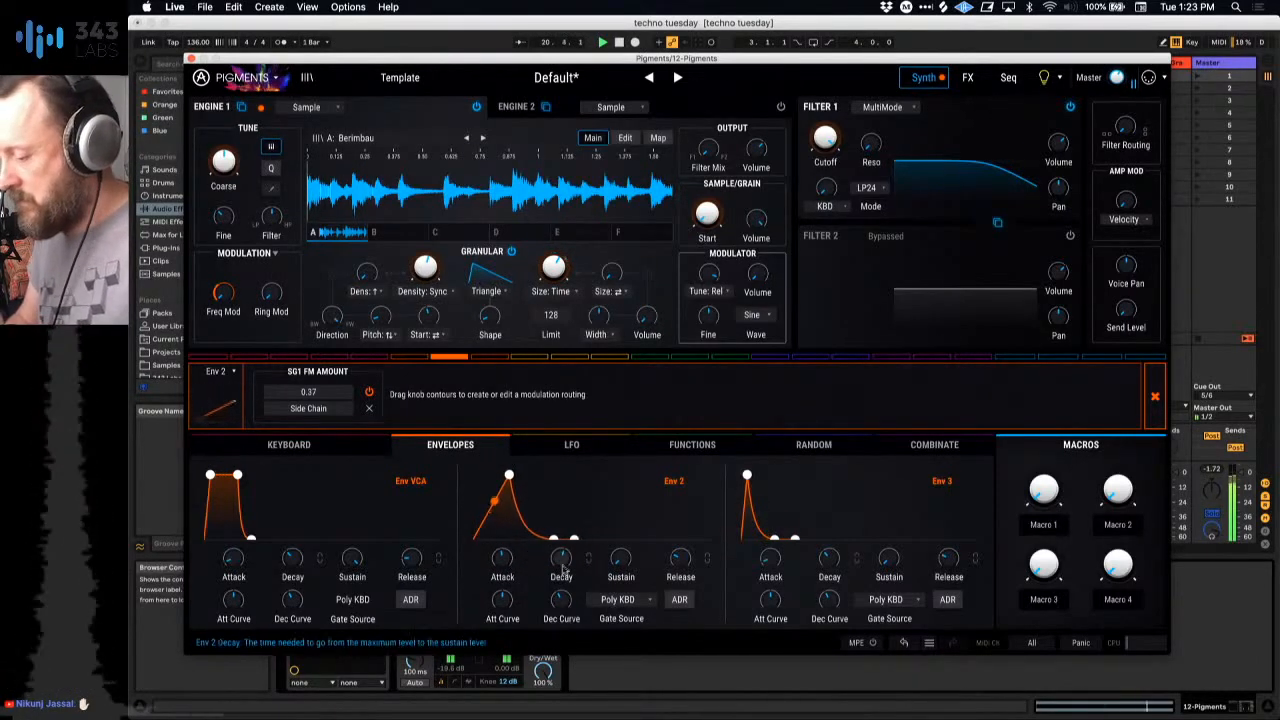
pyautogui.moveTo(504, 565)
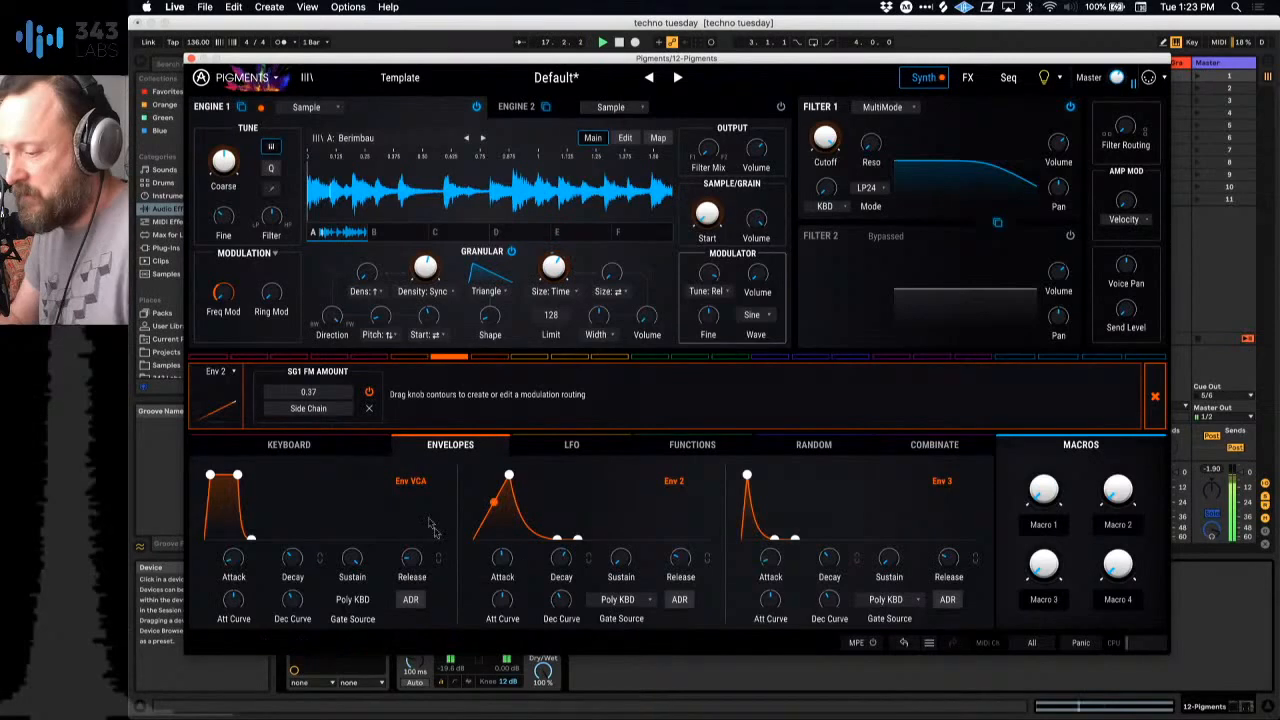
pyautogui.moveTo(509, 475); pyautogui.dragTo(511, 476)
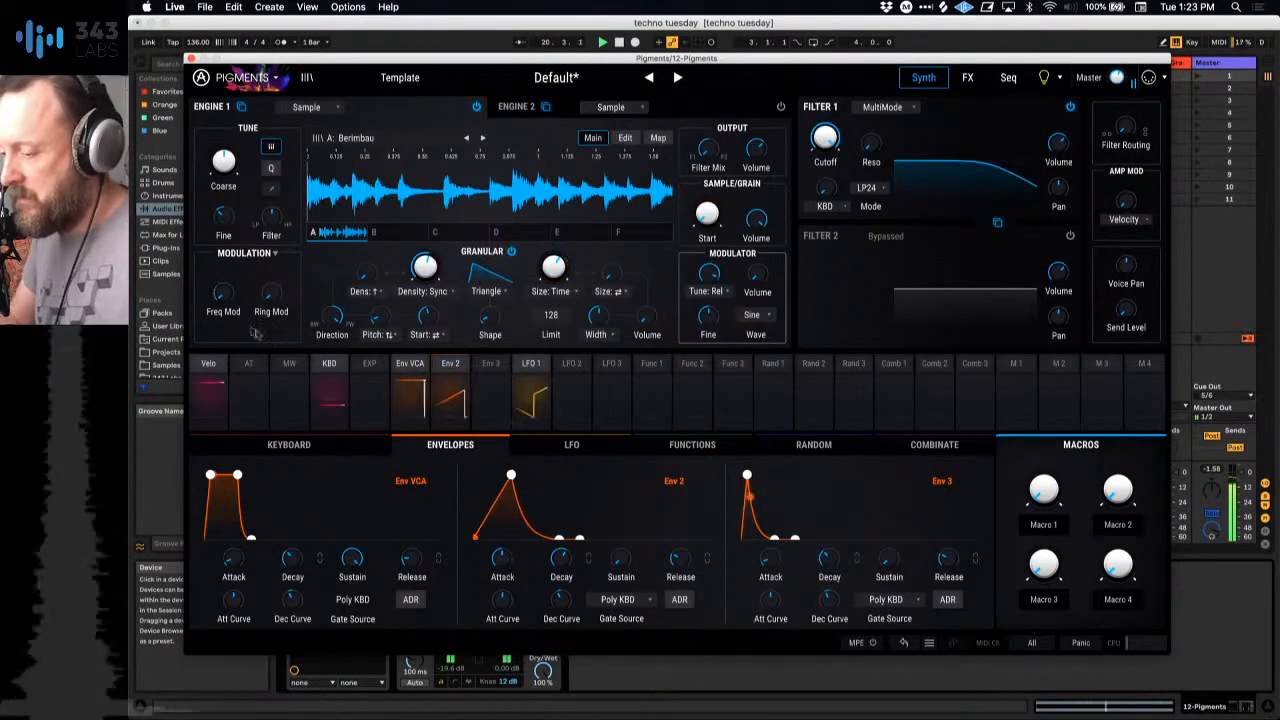
# Step: Sweep Engine 1's base Freq Mod amount down and up under the Env 2 modulation, then reduce it slightly
pyautogui.moveTo(240, 285)
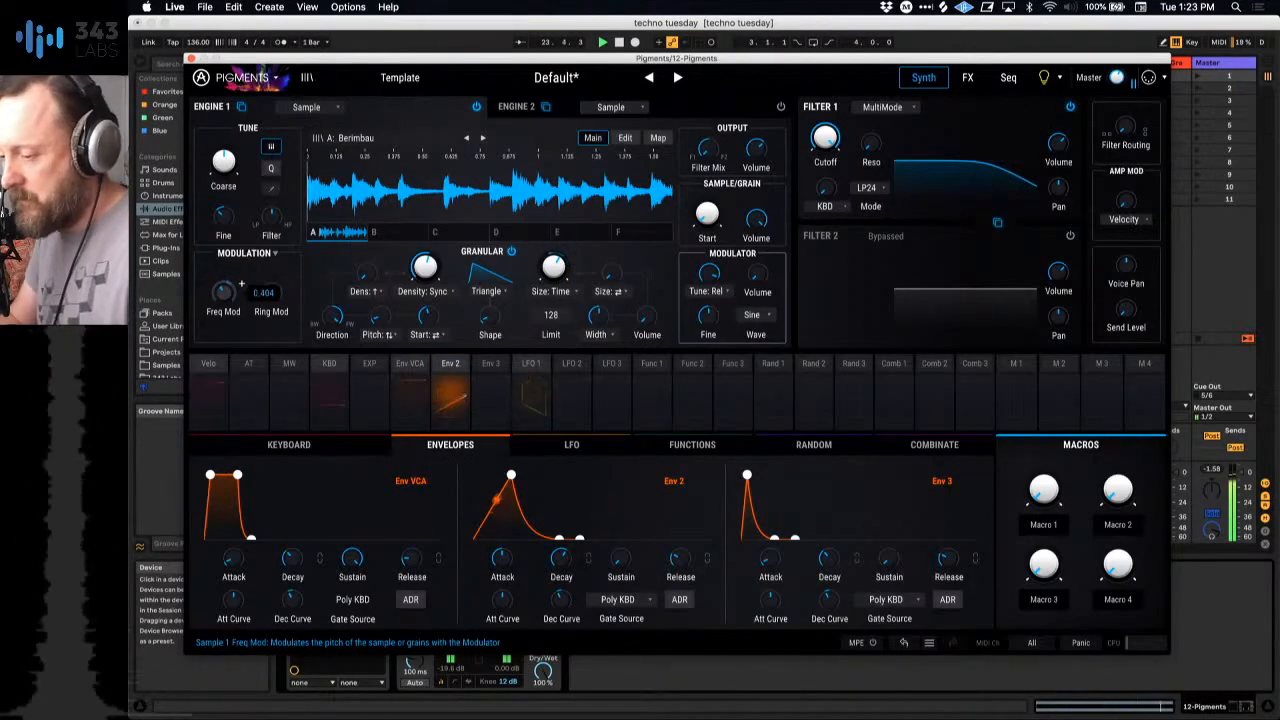
pyautogui.moveTo(224, 297); pyautogui.dragTo(224, 400)
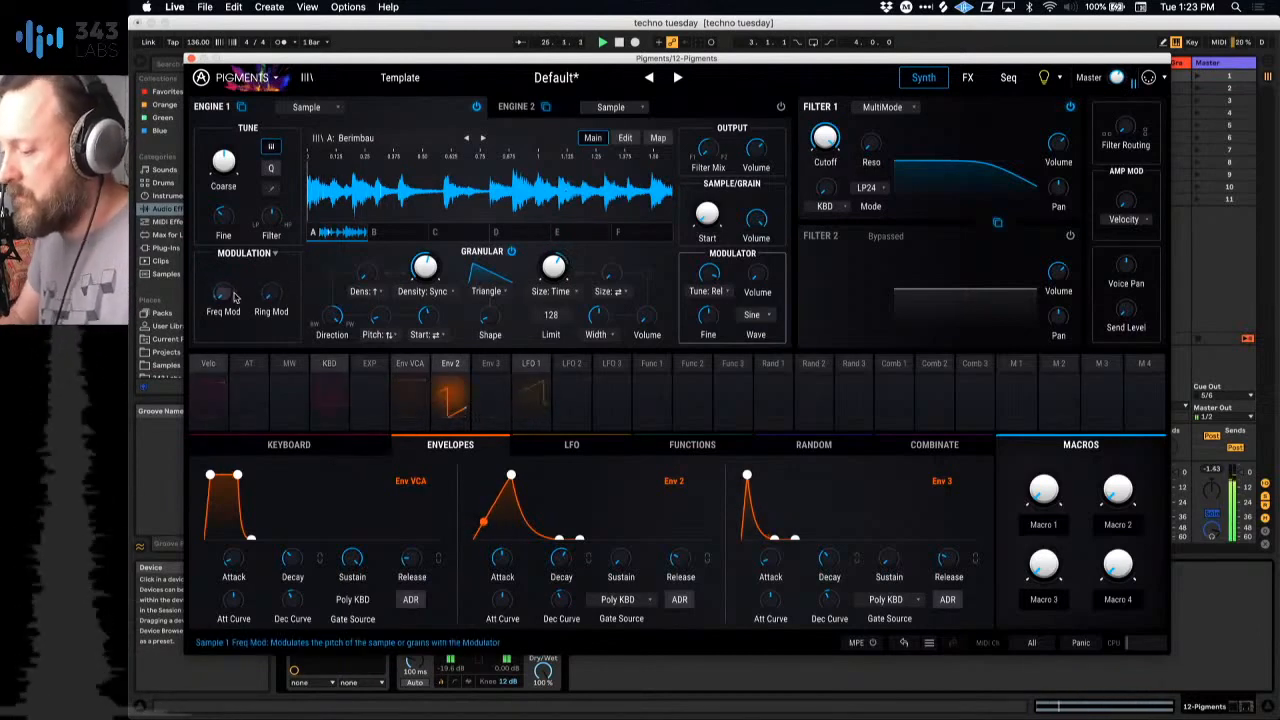
pyautogui.moveTo(224, 297); pyautogui.dragTo(224, 220)
pyautogui.moveTo(224, 293); pyautogui.dragTo(224, 320)
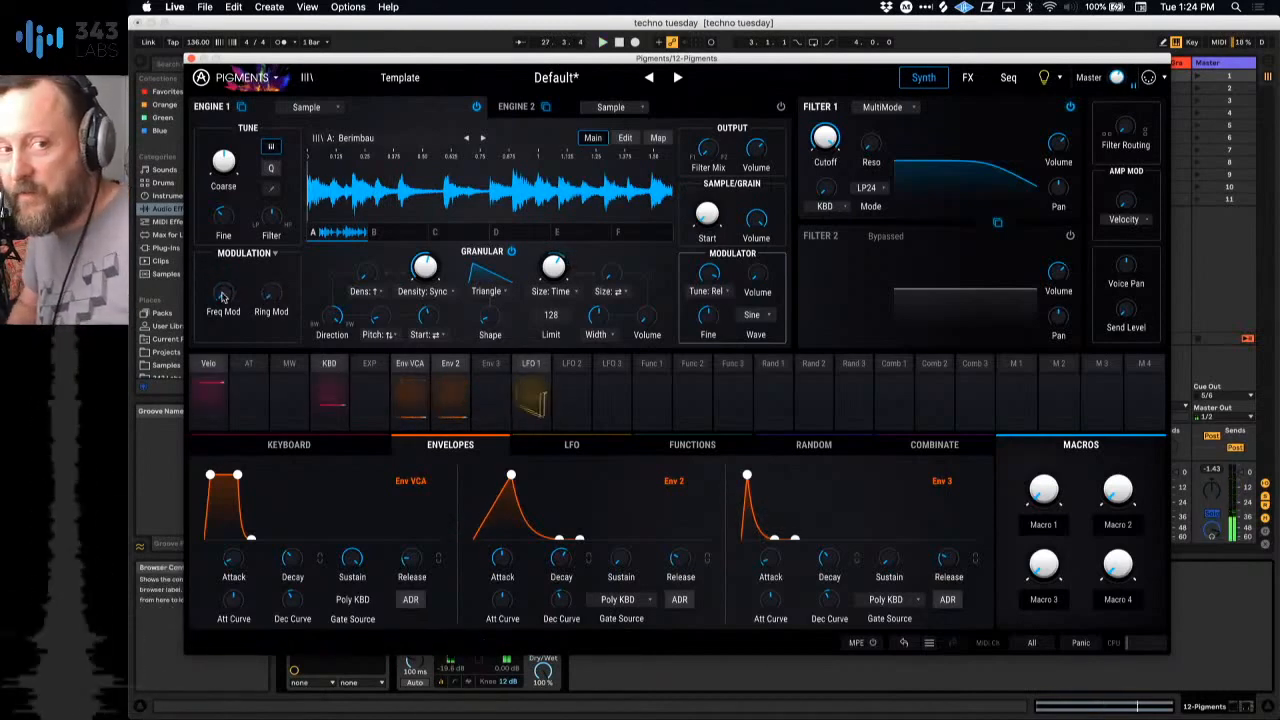
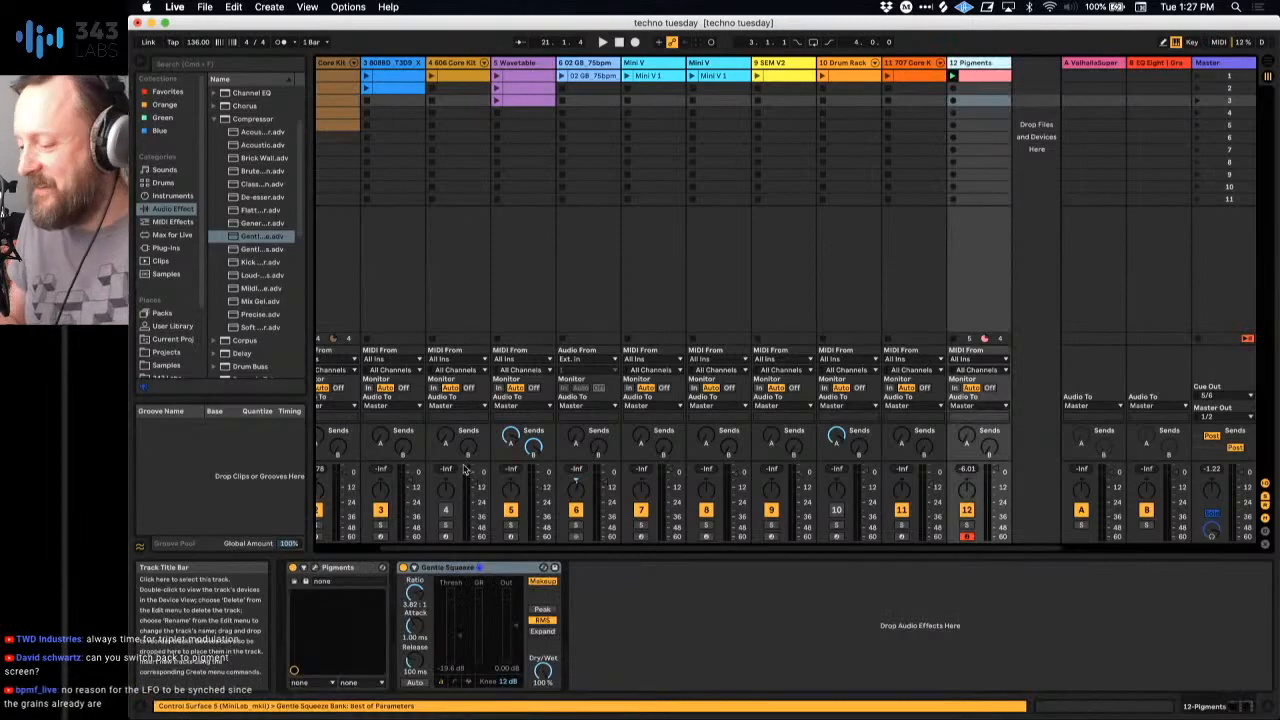
# Step: Close track 12's Pigments window and insert a new MIDI track after it
pyautogui.click(316, 572)
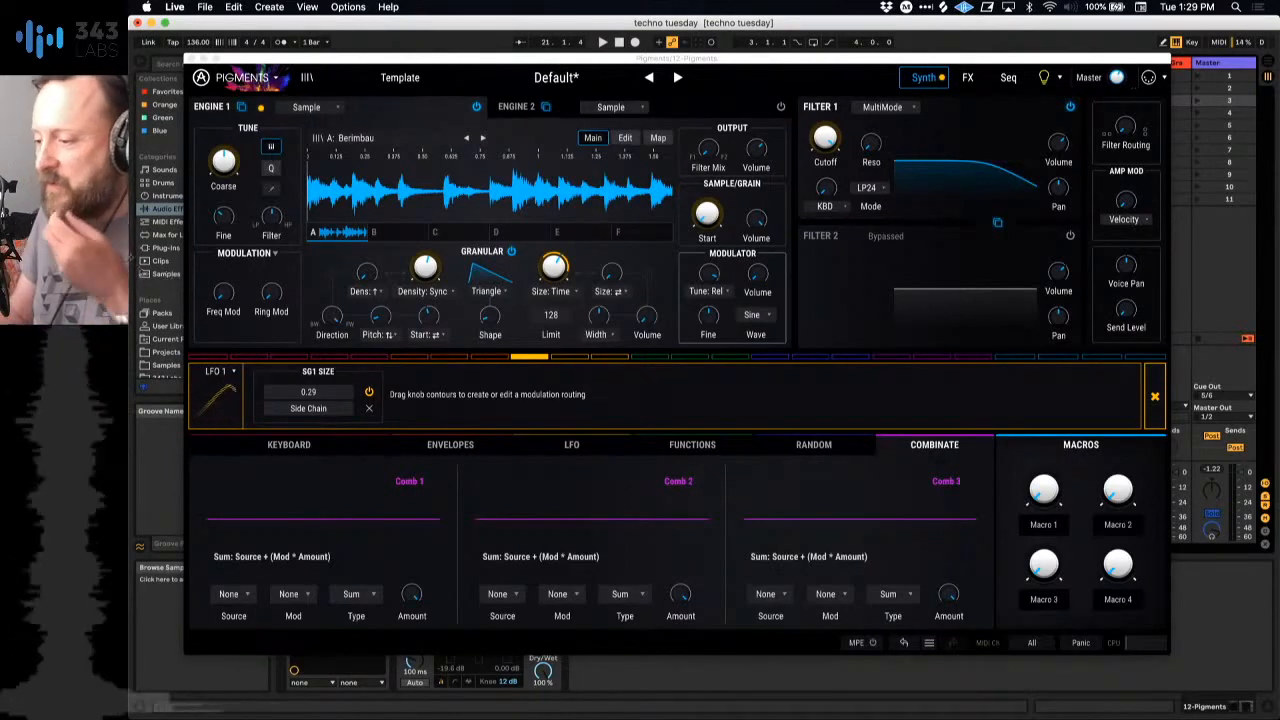
pyautogui.click(191, 60)
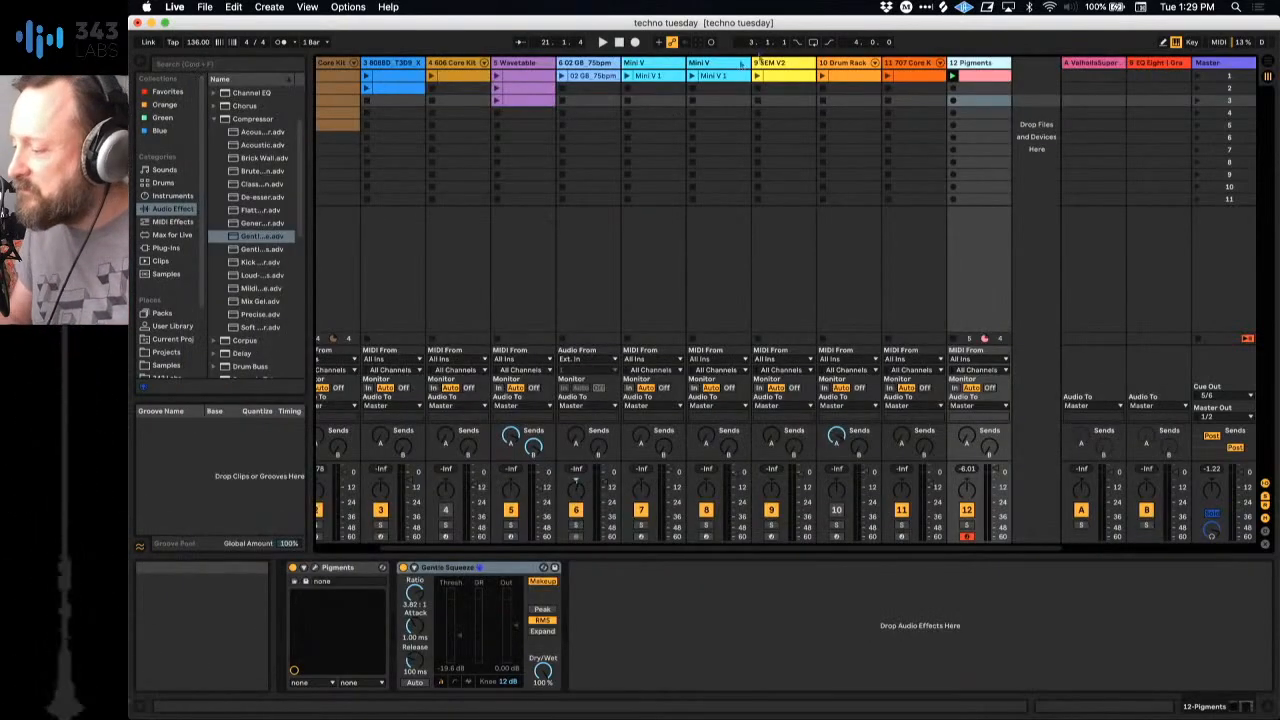
pyautogui.click(966, 63)
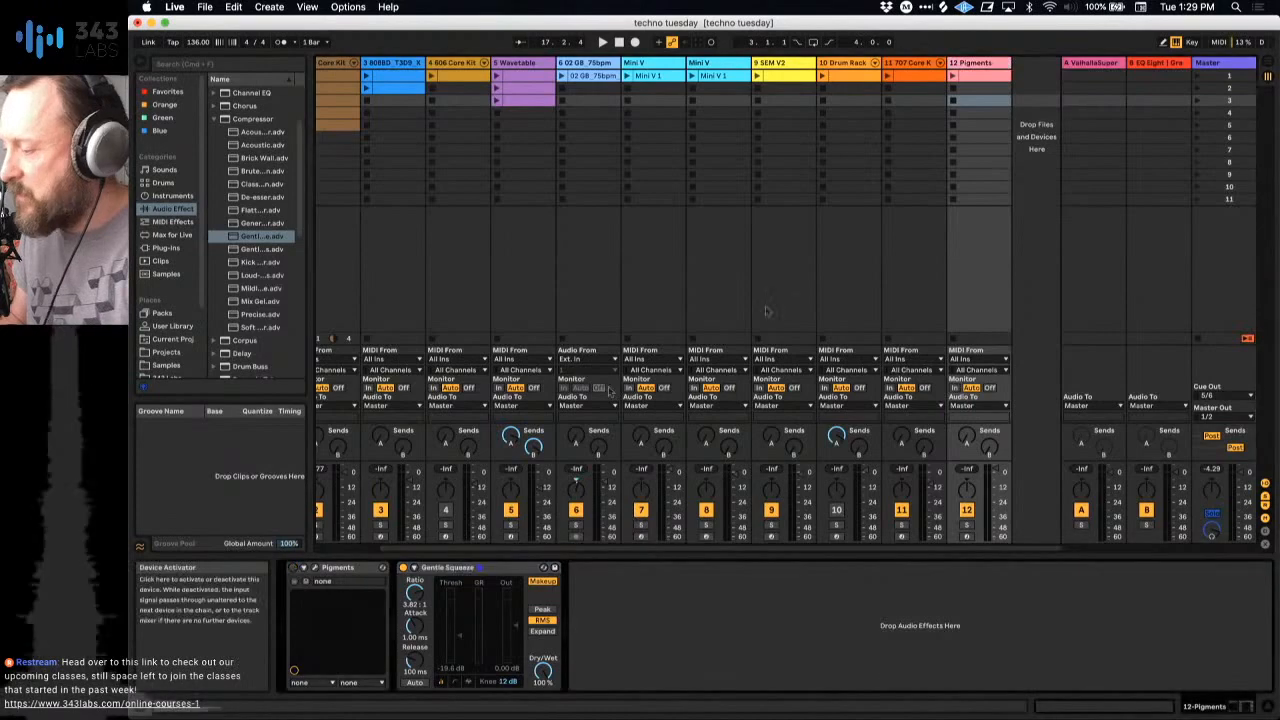
pyautogui.press('super+shift+t')
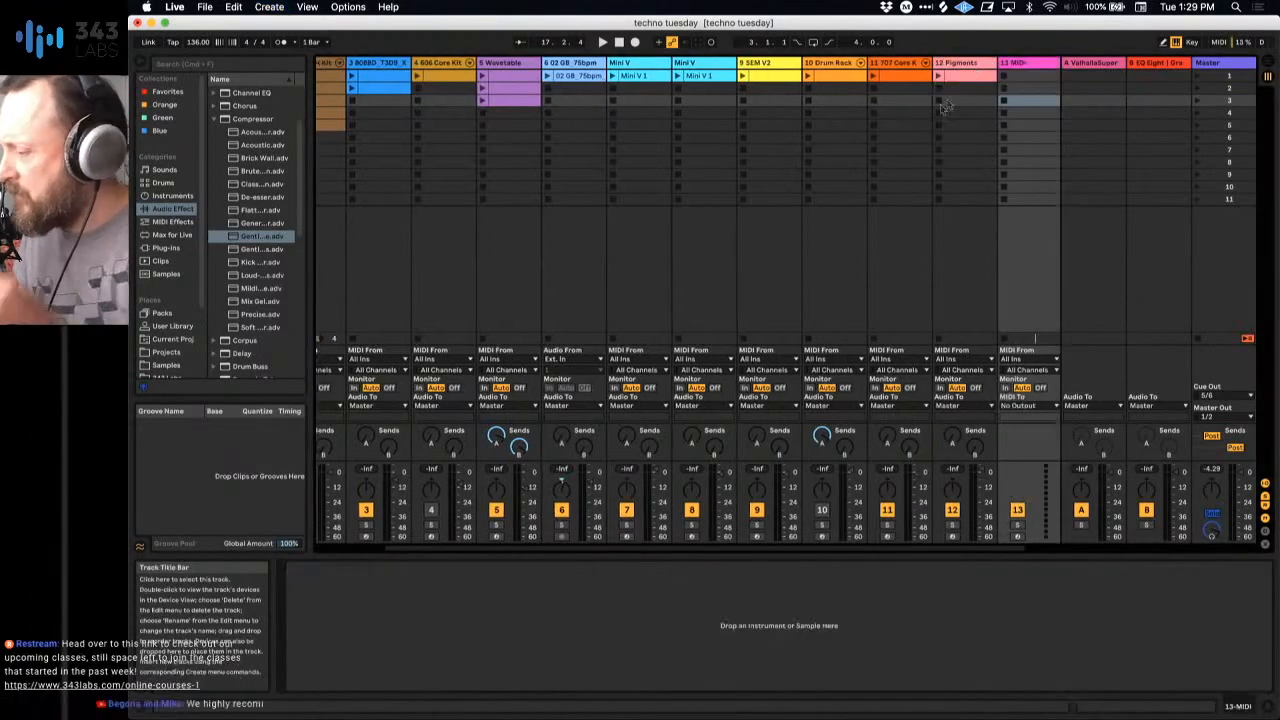
pyautogui.hscroll(2, 915, 122)
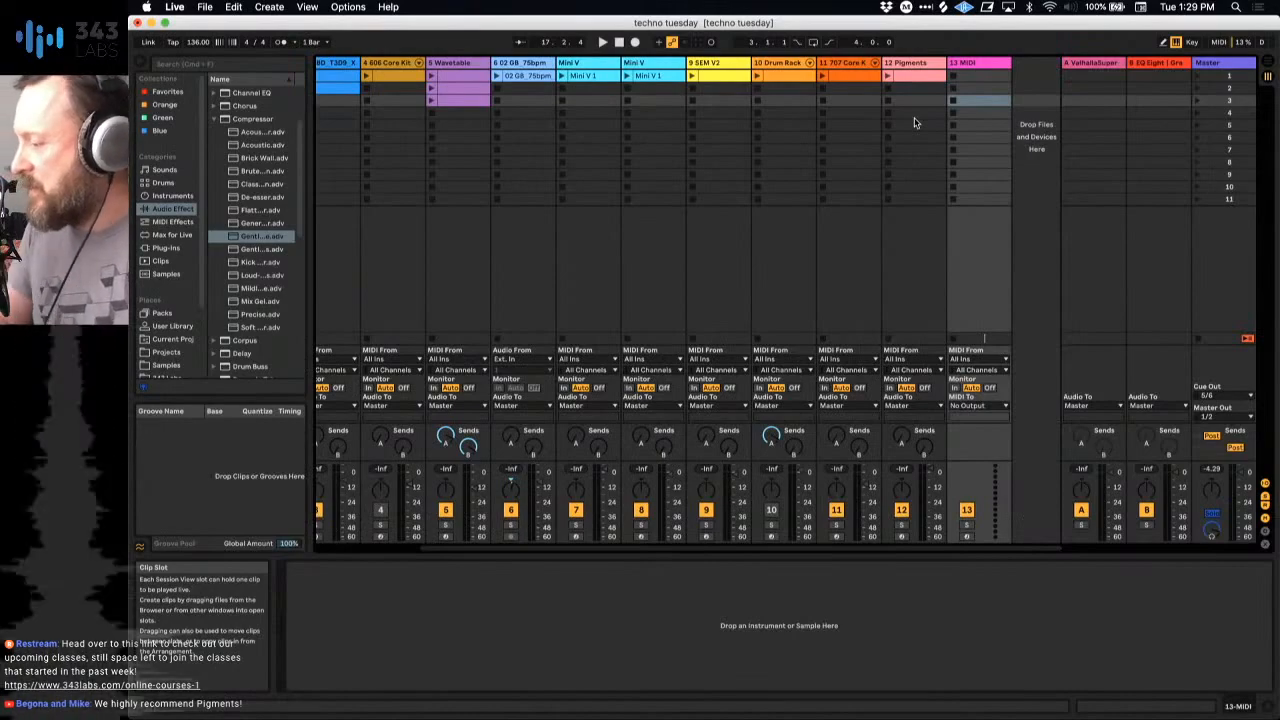
# Step: Launch the 808 kick clip and audition the 02 GB_75bpm, SEM V2 and both Mini V clips over it
pyautogui.hscroll(-6, 915, 122)
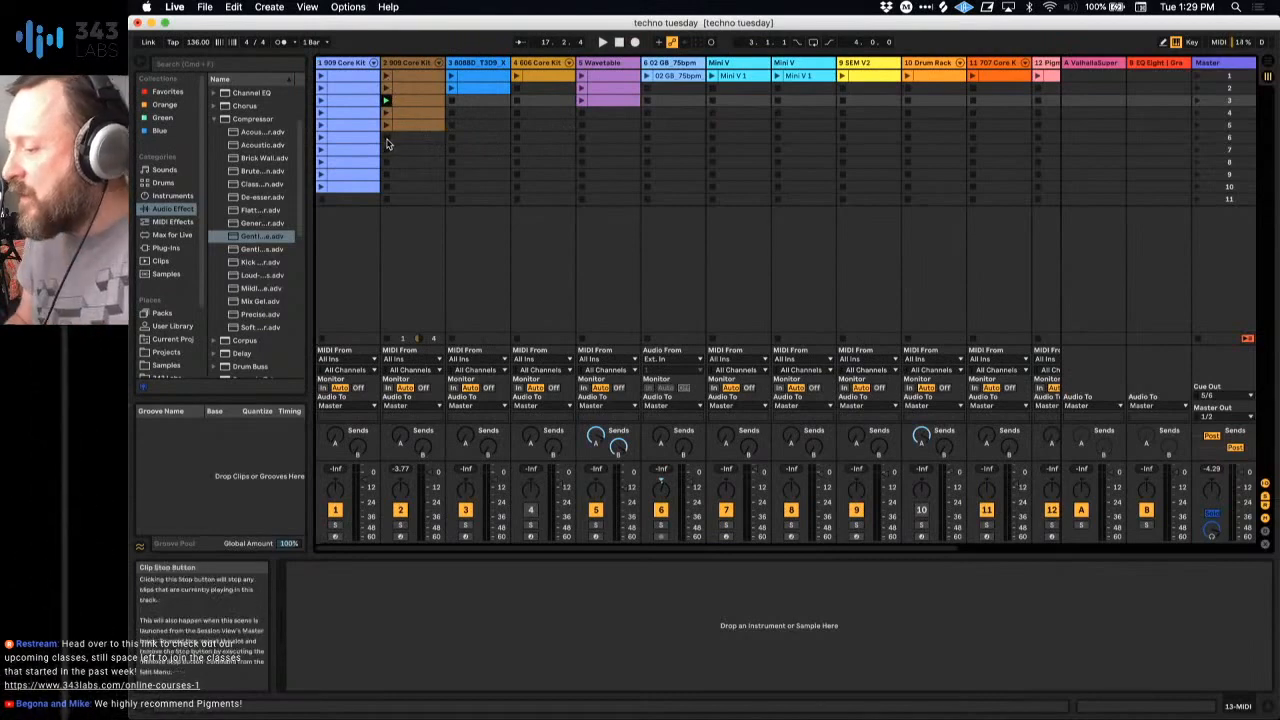
pyautogui.click(451, 89)
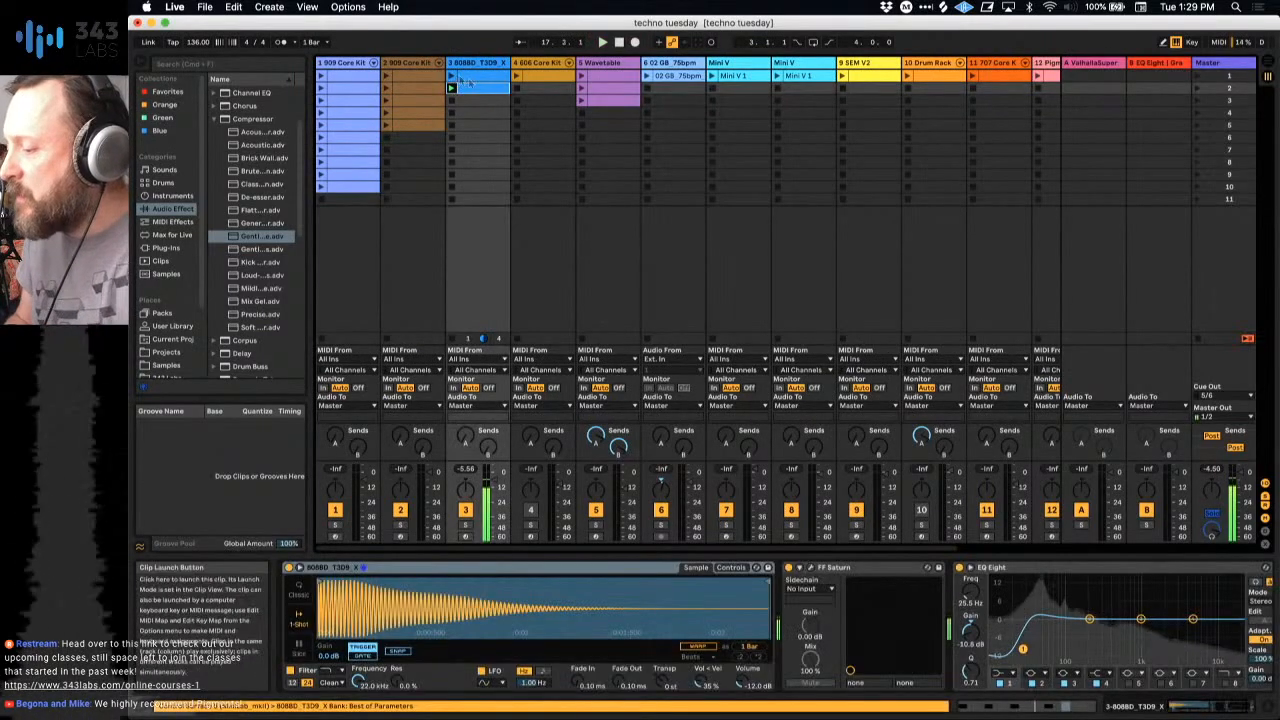
pyautogui.click(648, 89)
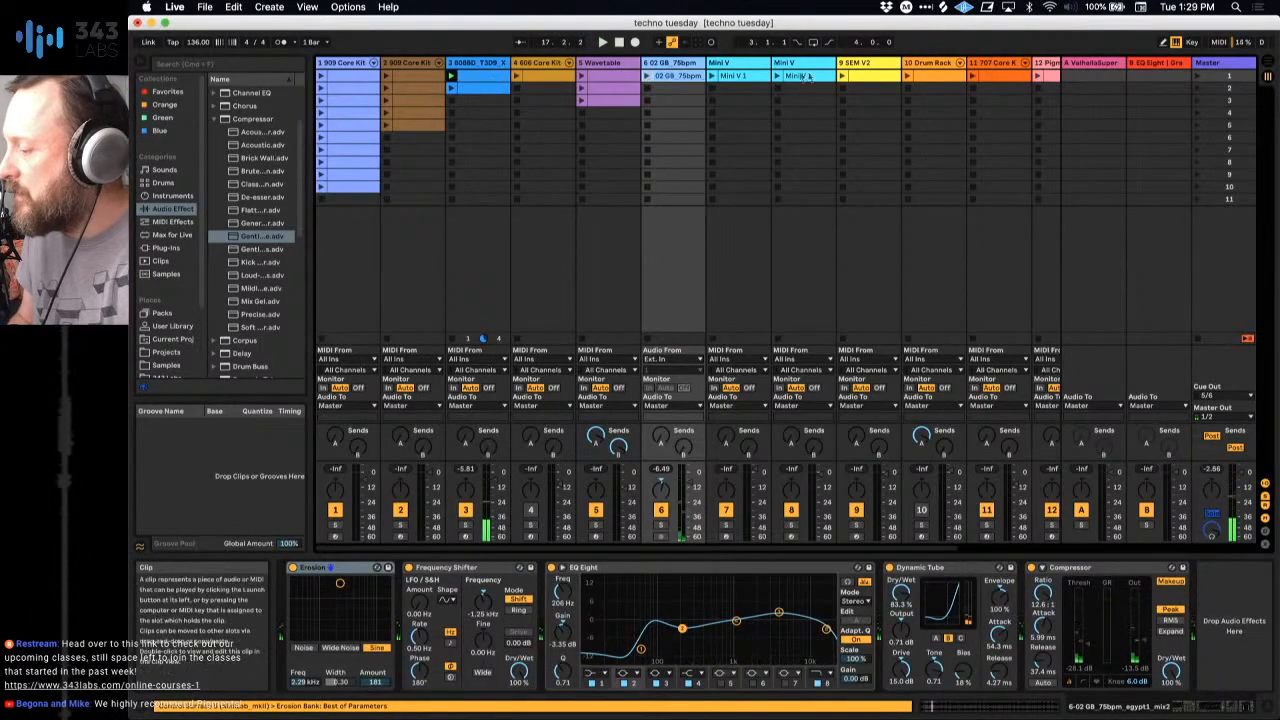
pyautogui.click(843, 79)
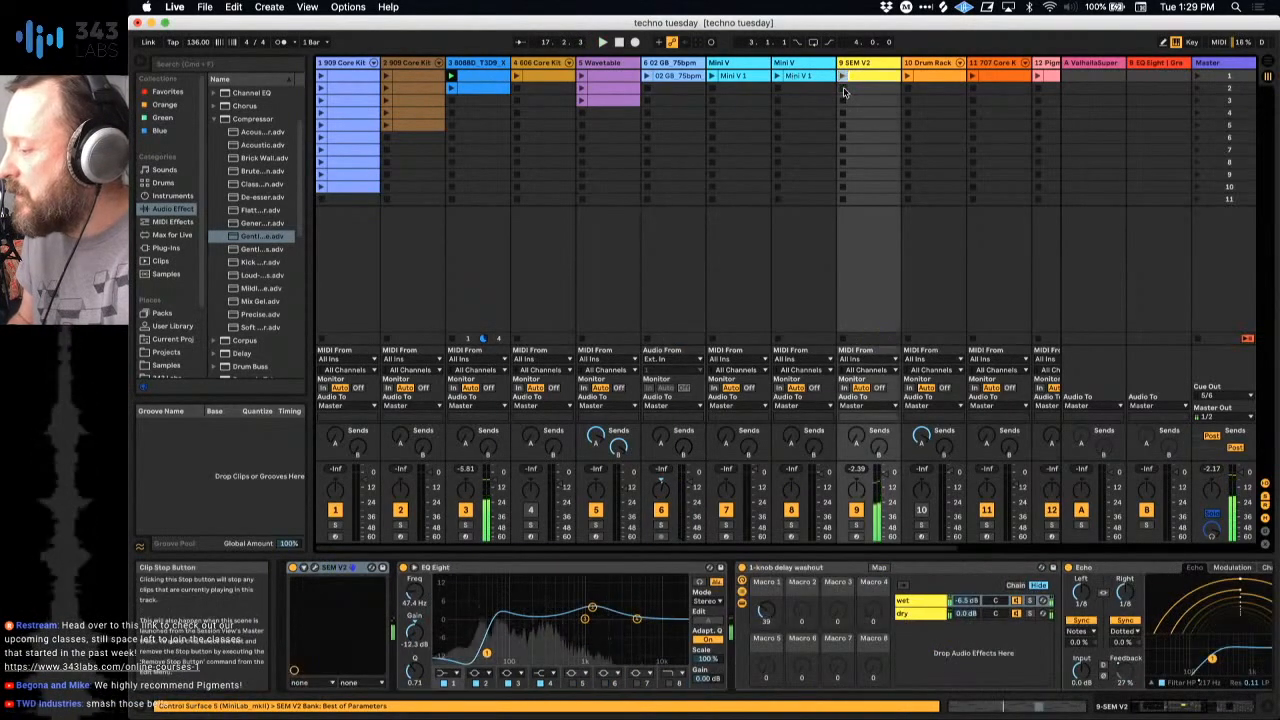
pyautogui.click(777, 79)
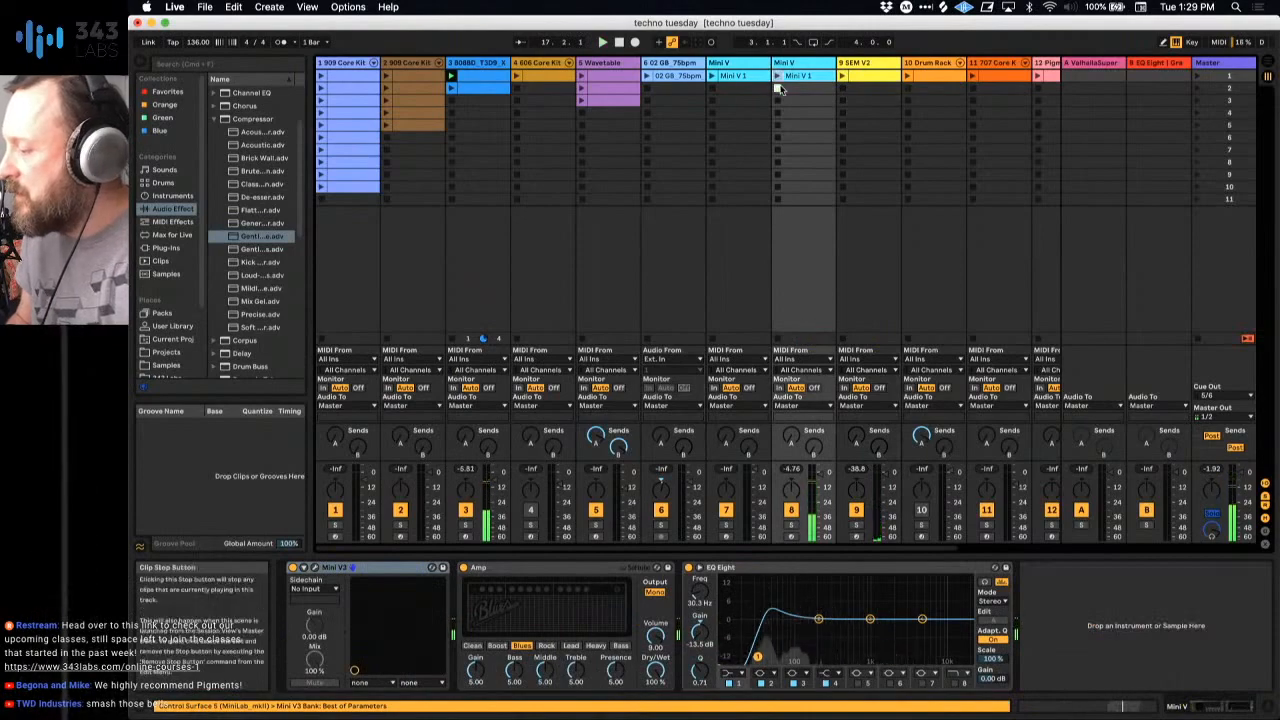
pyautogui.click(711, 80)
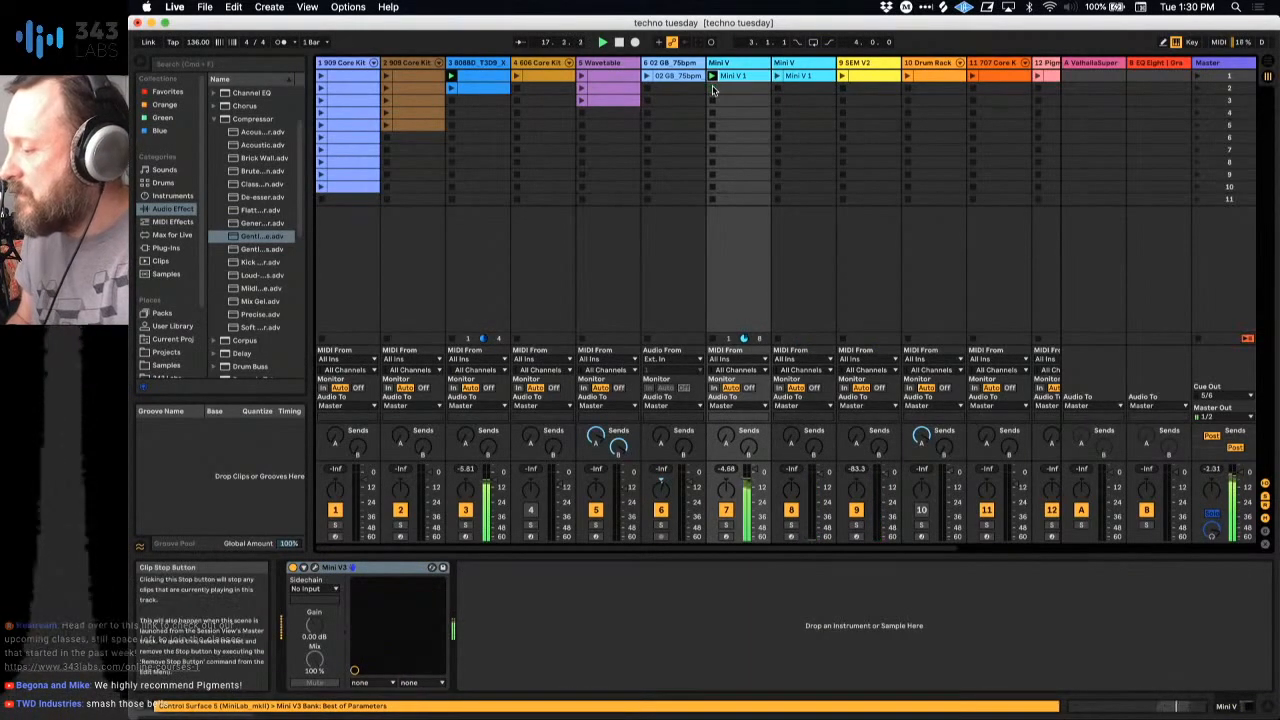
# Step: Launch the third Wavetable clip and the 606 Core Kit clip with the kick, and stop the transport
pyautogui.click(581, 77)
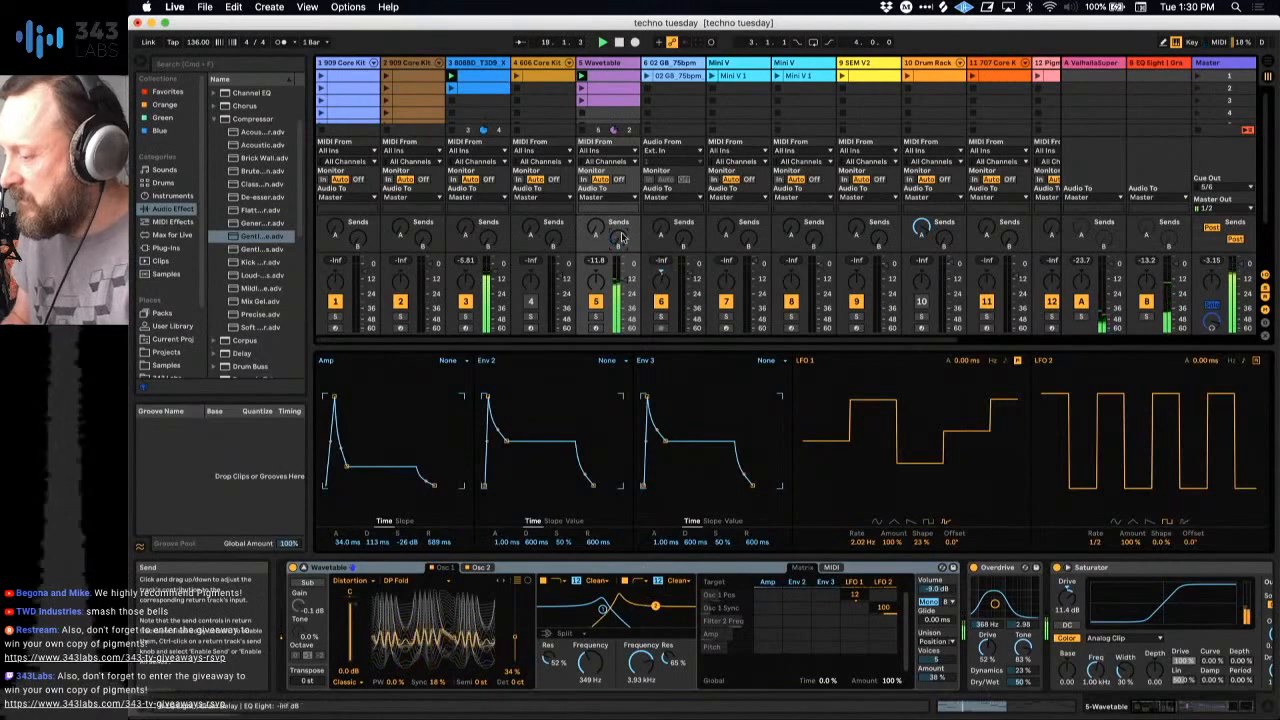
pyautogui.click(581, 100)
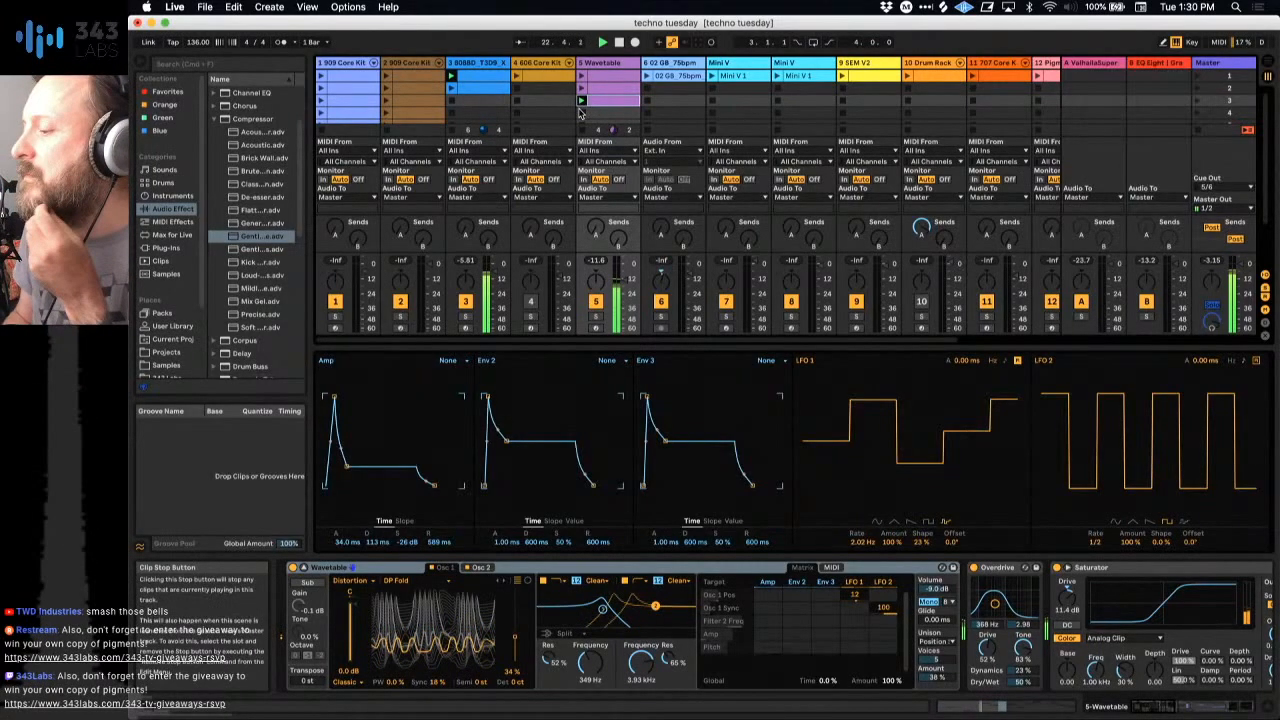
pyautogui.press('super+shift+t')
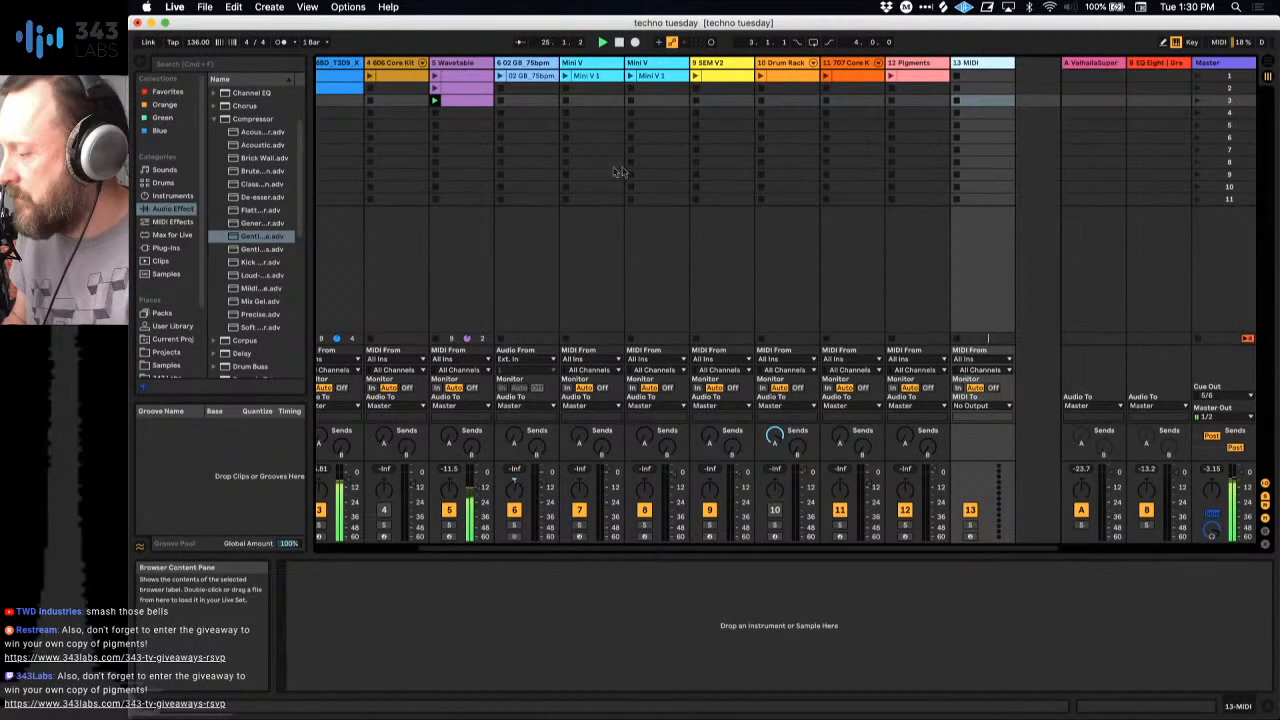
pyautogui.hscroll(-5, 620, 172)
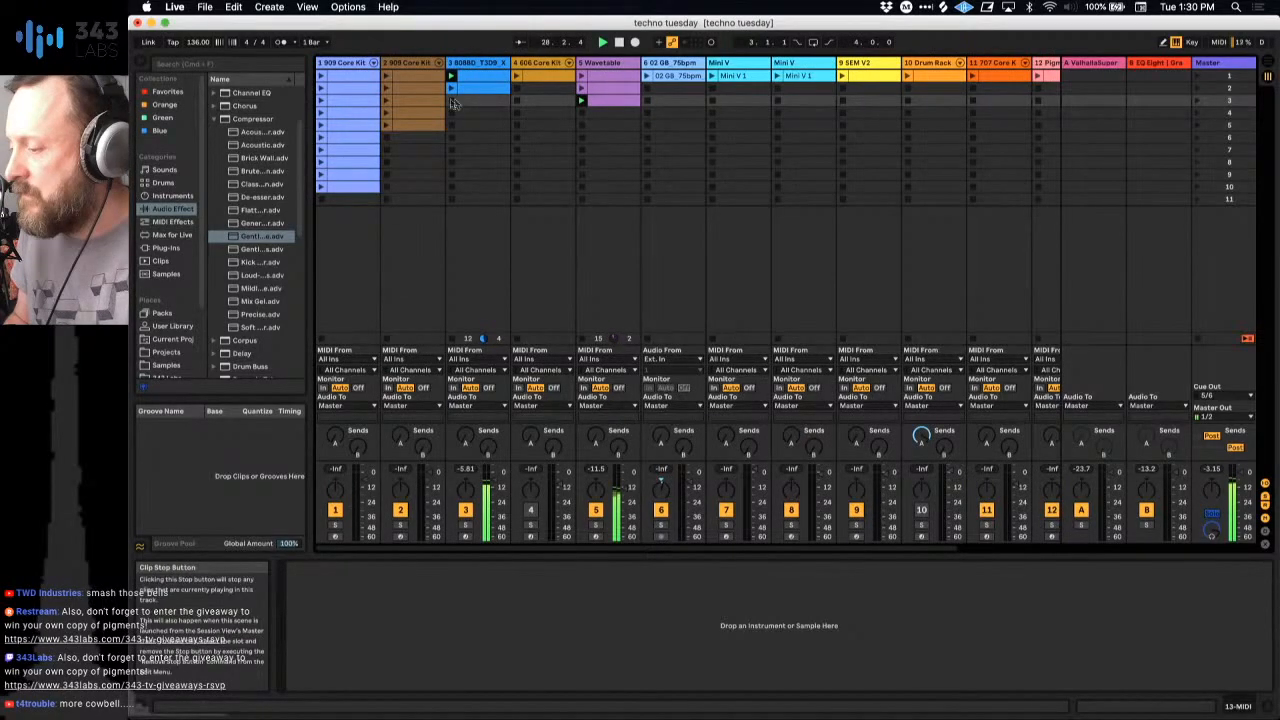
pyautogui.click(557, 90)
pyautogui.press('space')
pyautogui.hscroll(4, 558, 92)
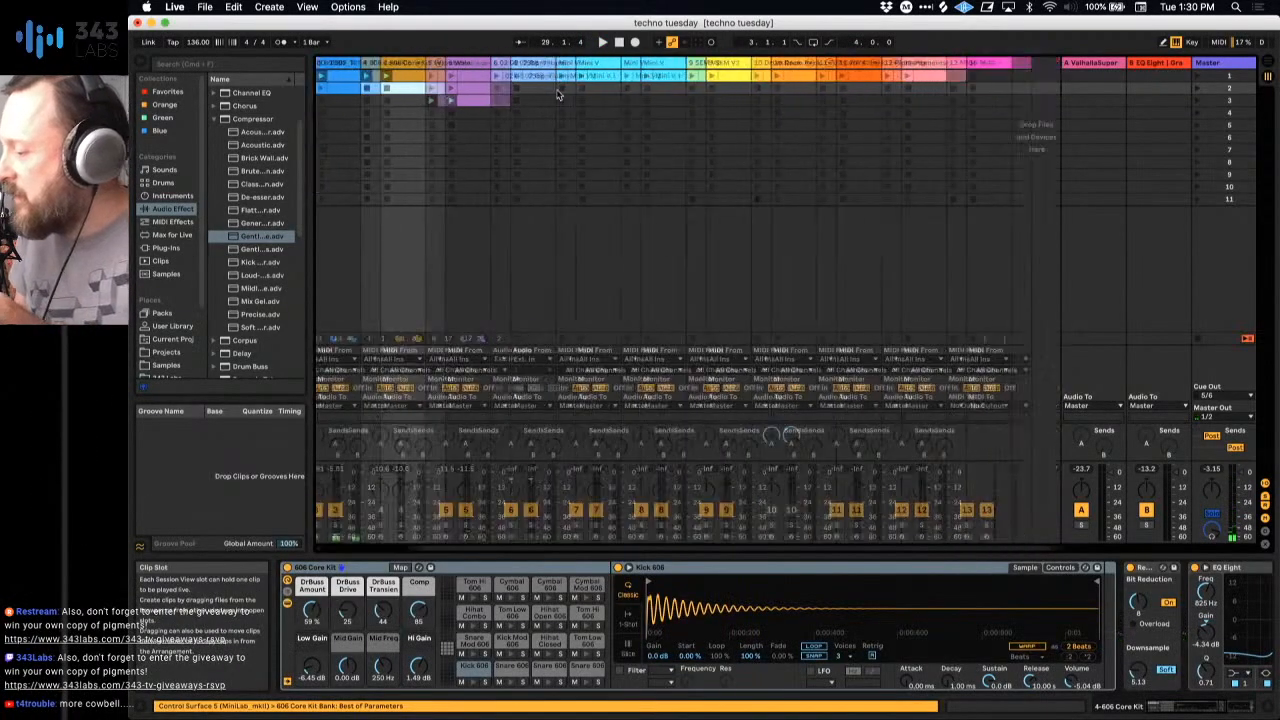
# Step: Find the Pigments VST in the browser and load it onto the new MIDI track 13
pyautogui.click(966, 64)
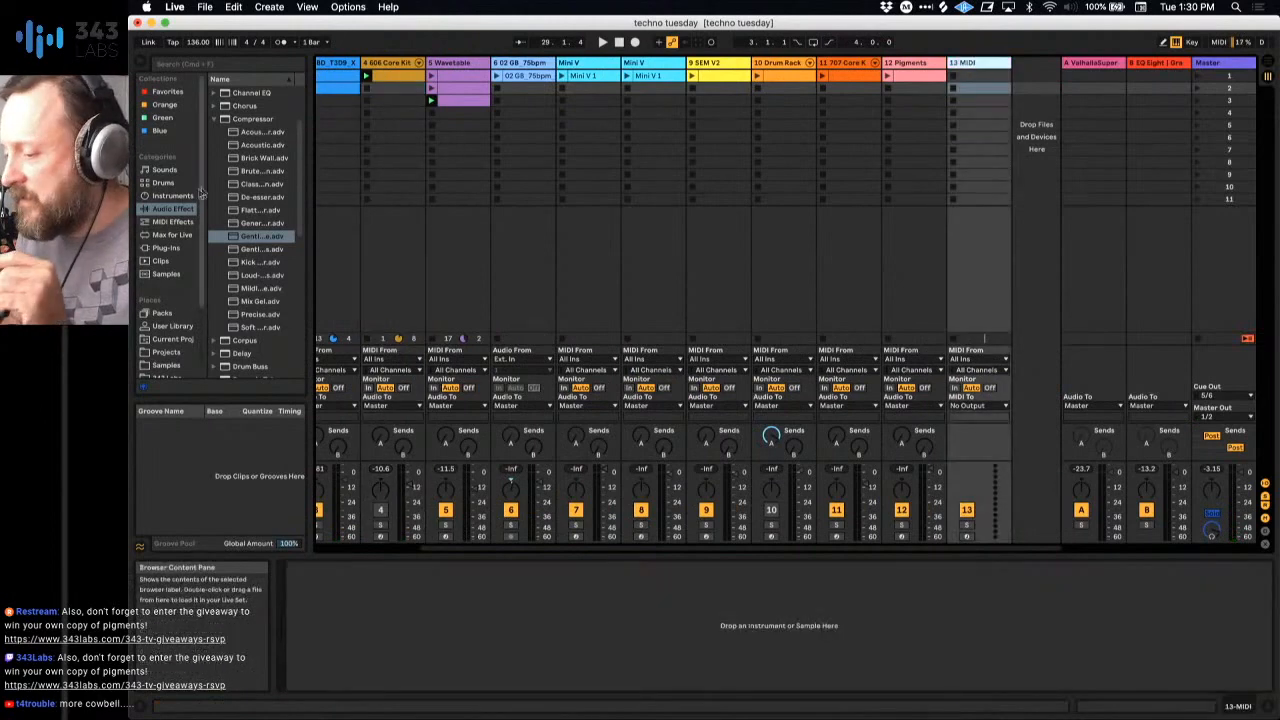
pyautogui.click(232, 66)
pyautogui.write('pigme')
pyautogui.click(240, 117)
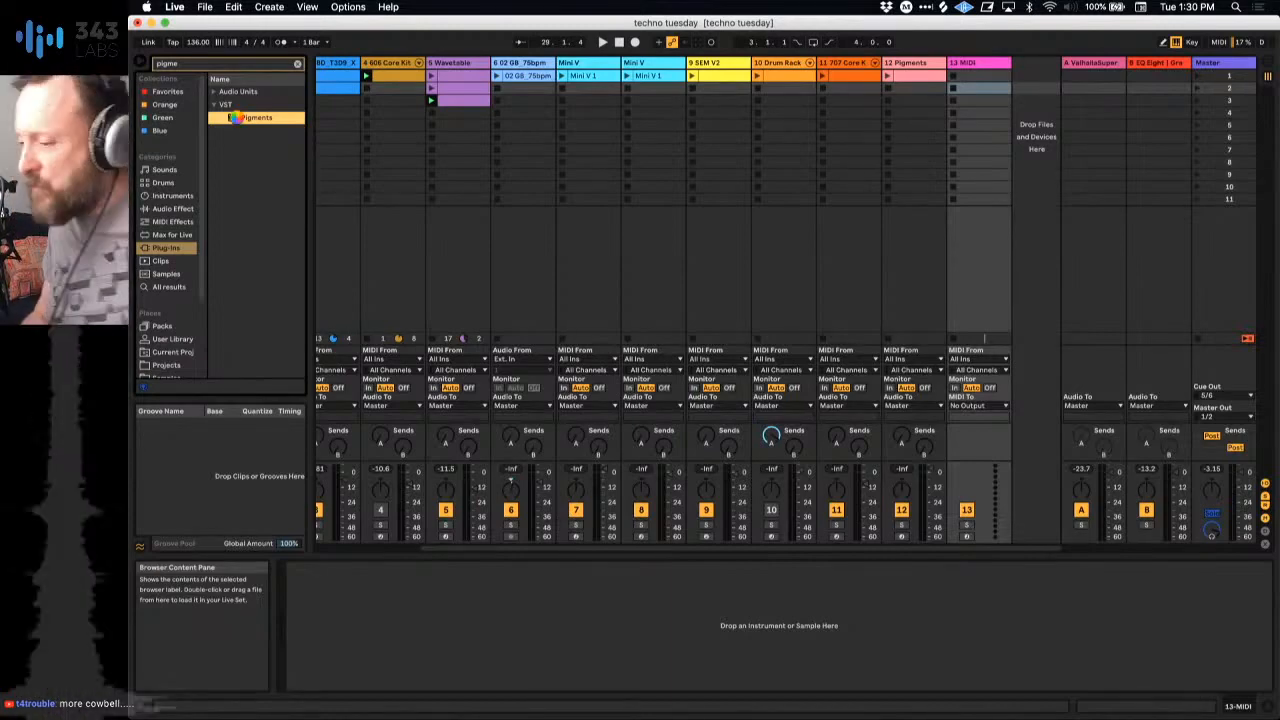
pyautogui.doubleClick(240, 117)
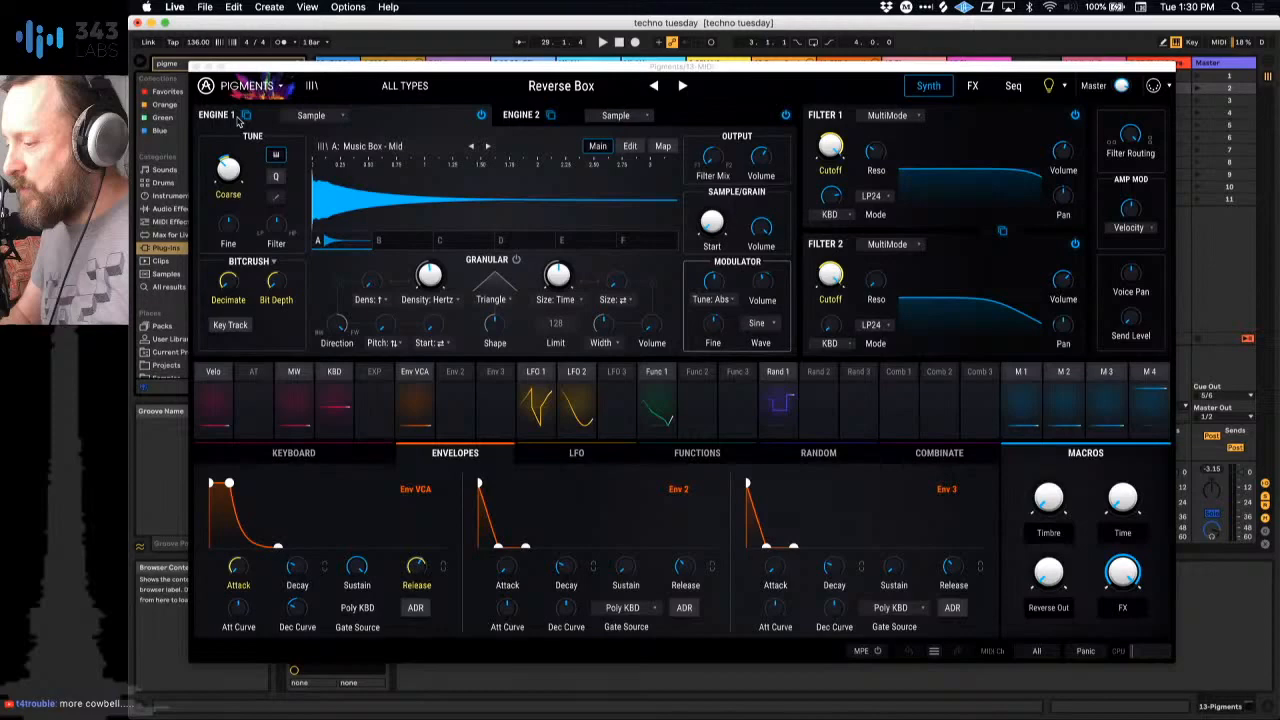
# Step: Load the Default template preset in the new Pigments instance
pyautogui.click(405, 85)
pyautogui.moveTo(393, 360)
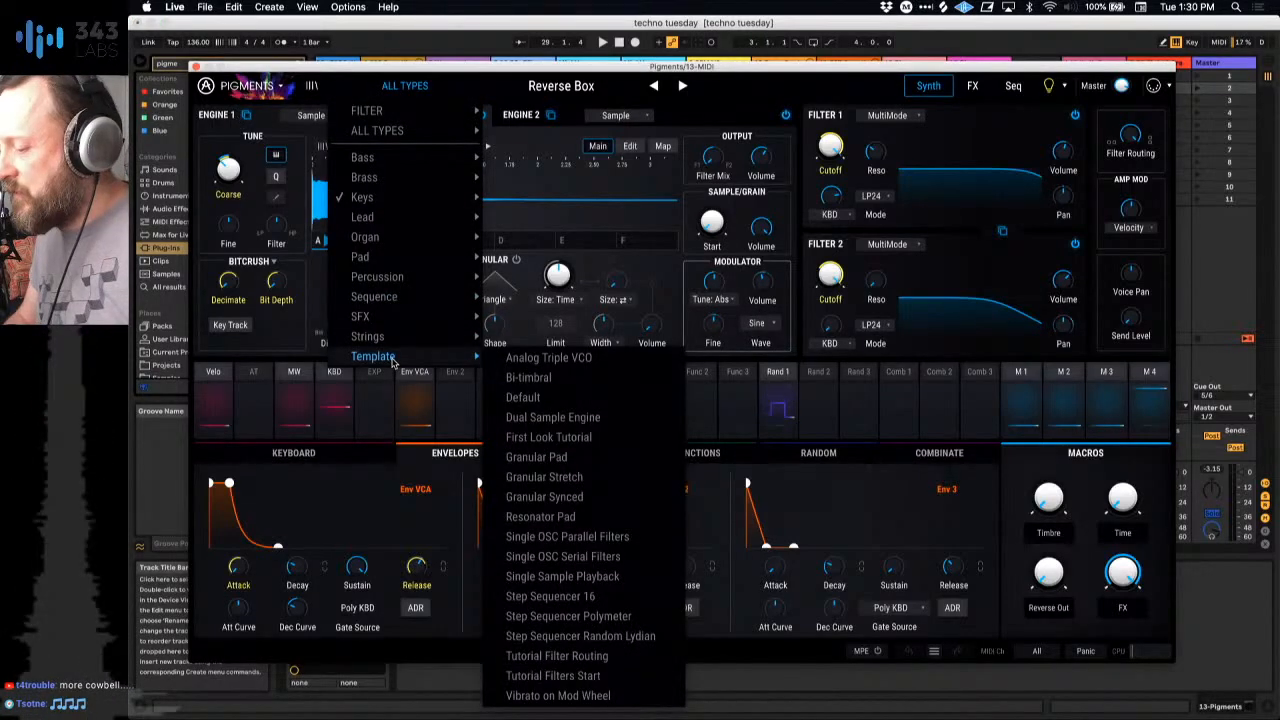
pyautogui.click(538, 398)
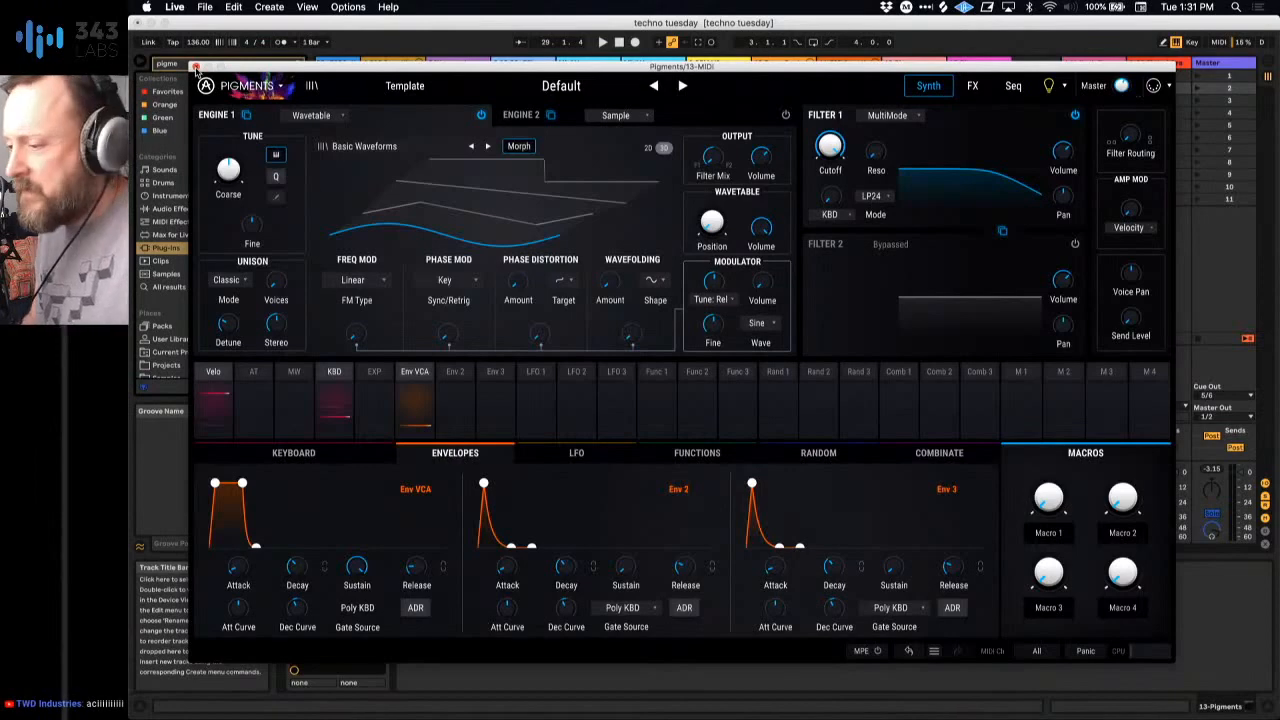
# Step: Close the plug-in window, record a chord take into track 13's first slot, and open the recorded clip's notes
pyautogui.click(196, 68)
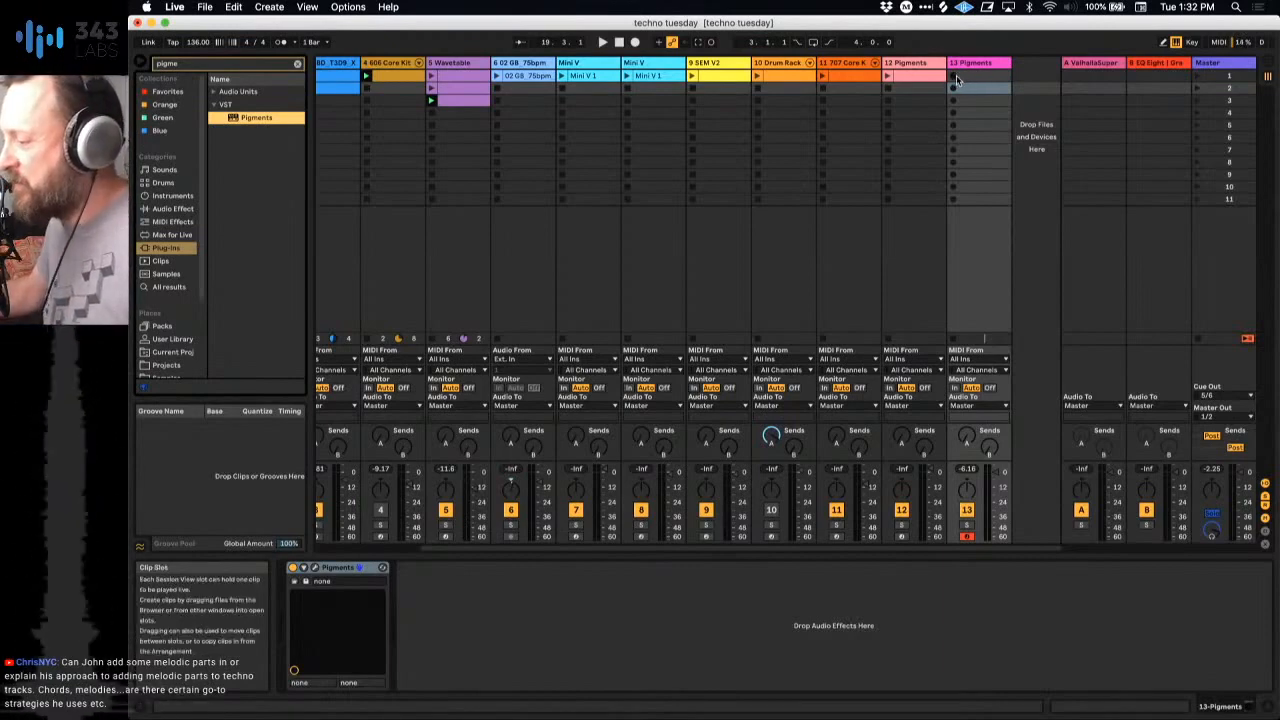
pyautogui.click(953, 76)
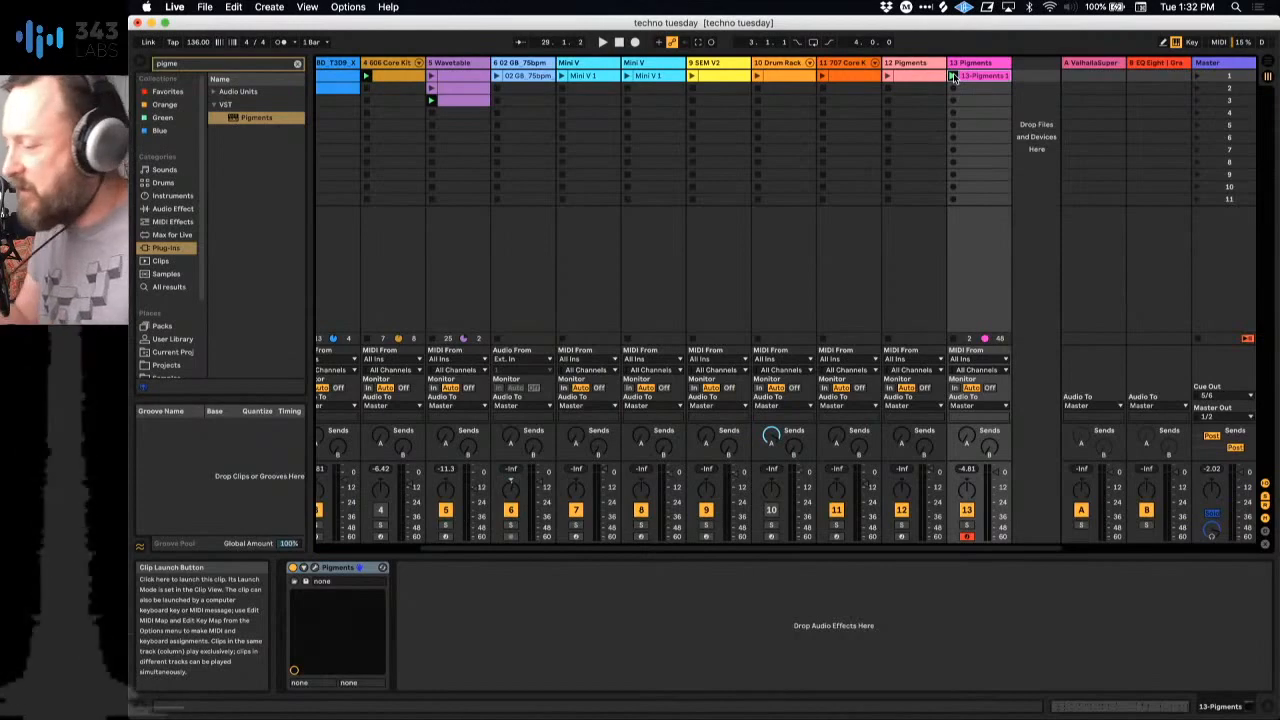
pyautogui.click(975, 79)
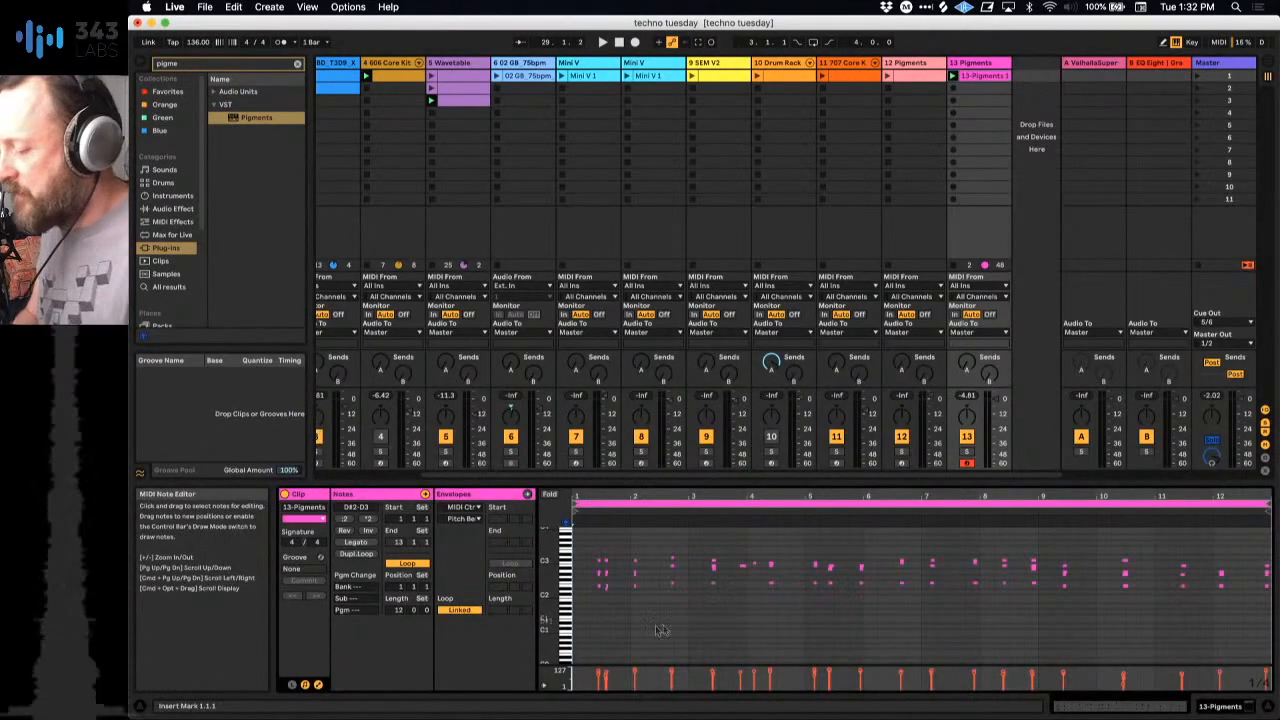
# Step: Shorten the chord clip's loop to one bar and move it along the take to start at bar 10
pyautogui.moveTo(1268, 504); pyautogui.dragTo(634, 537)
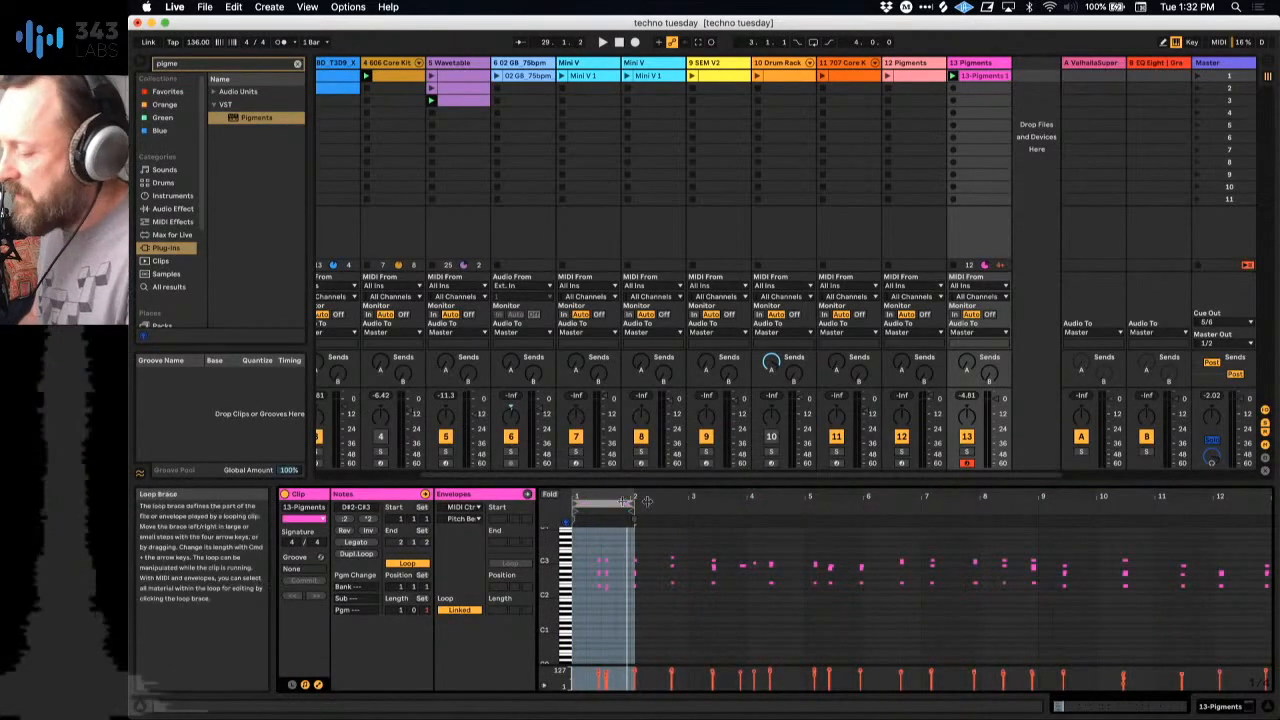
pyautogui.moveTo(597, 497)
pyautogui.mouseDown()
pyautogui.moveTo(1050, 512)
pyautogui.moveTo(991, 511)
pyautogui.mouseUp()
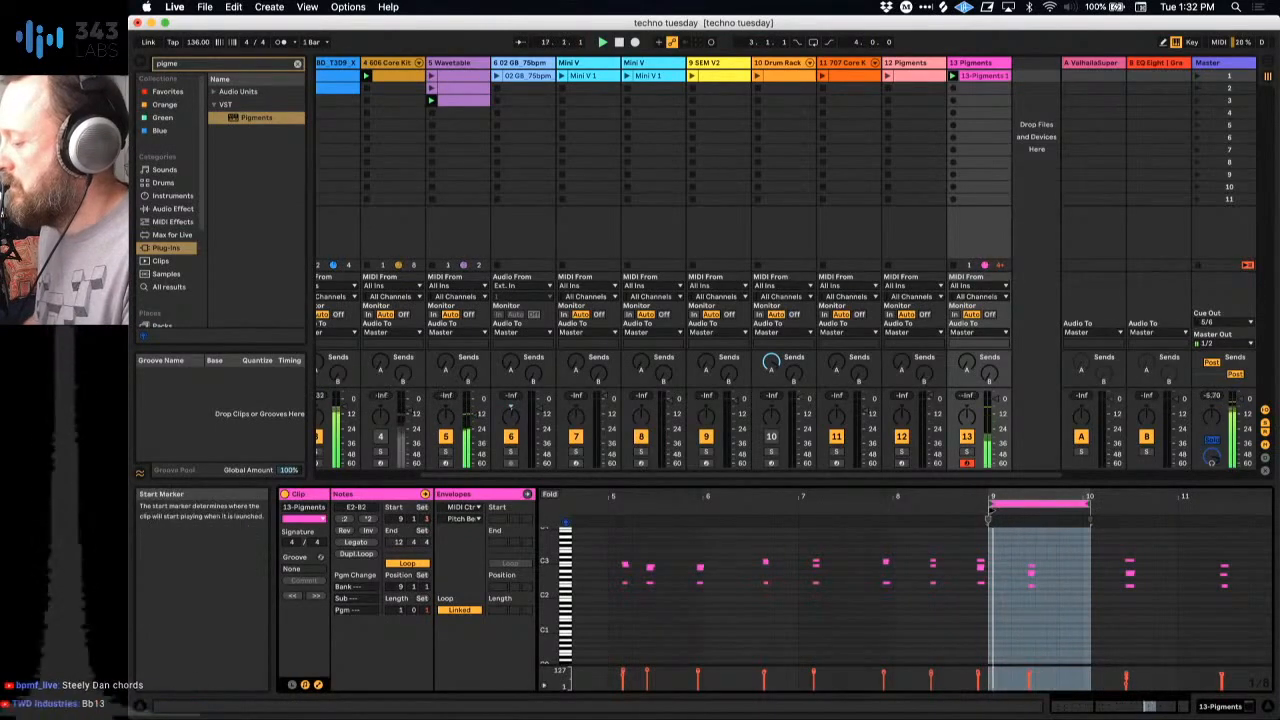
pyautogui.click(1045, 572)
pyautogui.scroll(3, 1045, 571)
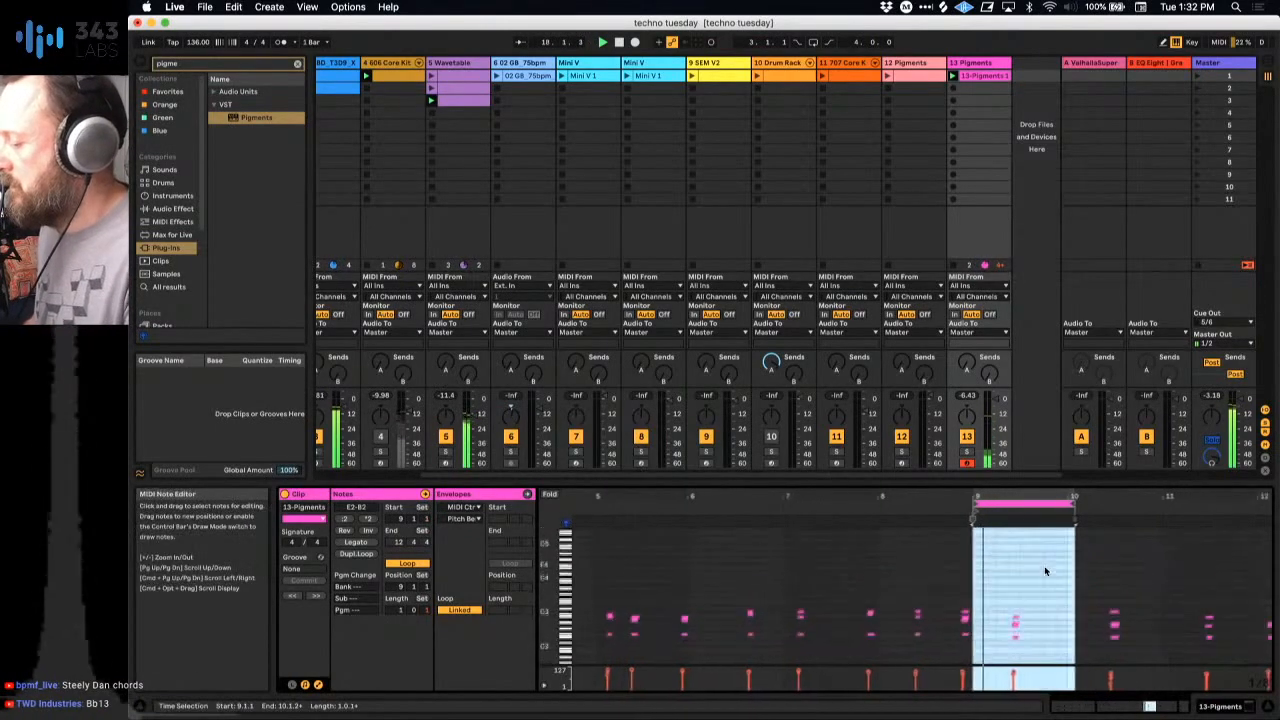
pyautogui.scroll(-4, 1046, 572)
pyautogui.moveTo(1050, 496); pyautogui.dragTo(1097, 498)
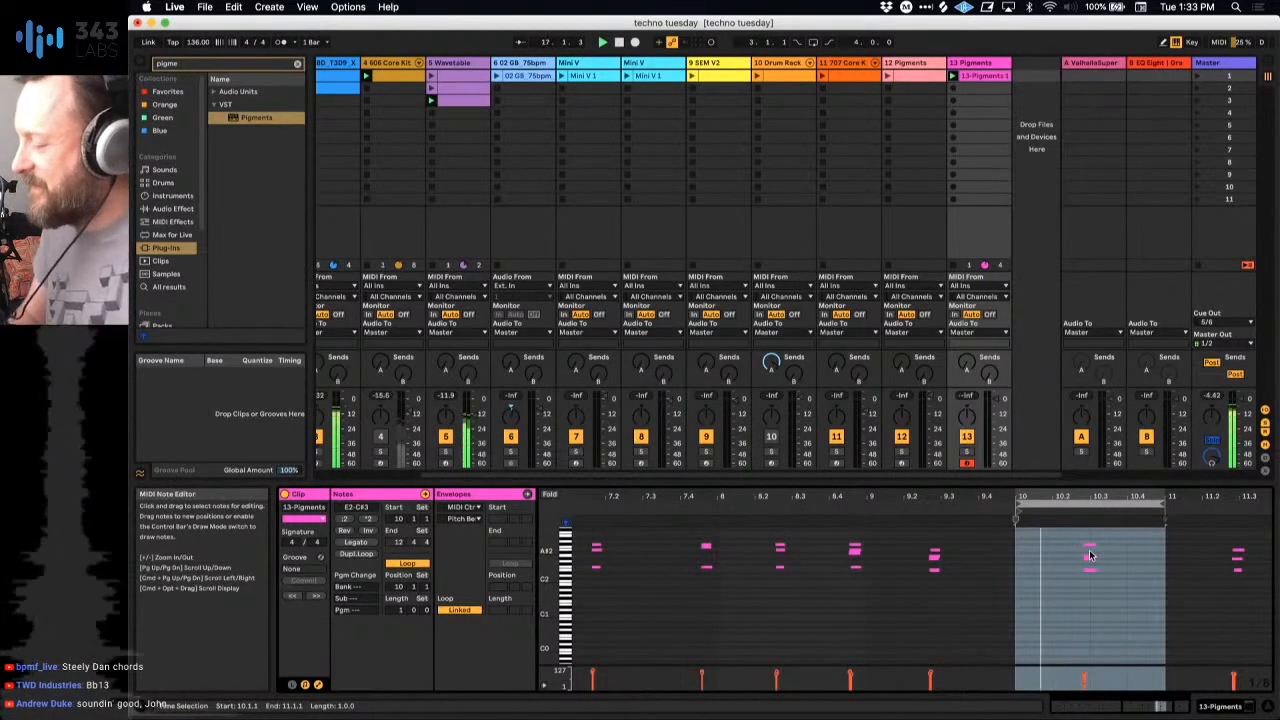
# Step: Reopen track 13's Pigments and raise Engine 1's wavetable Position from the sine towards the triangle shape
pyautogui.click(970, 65)
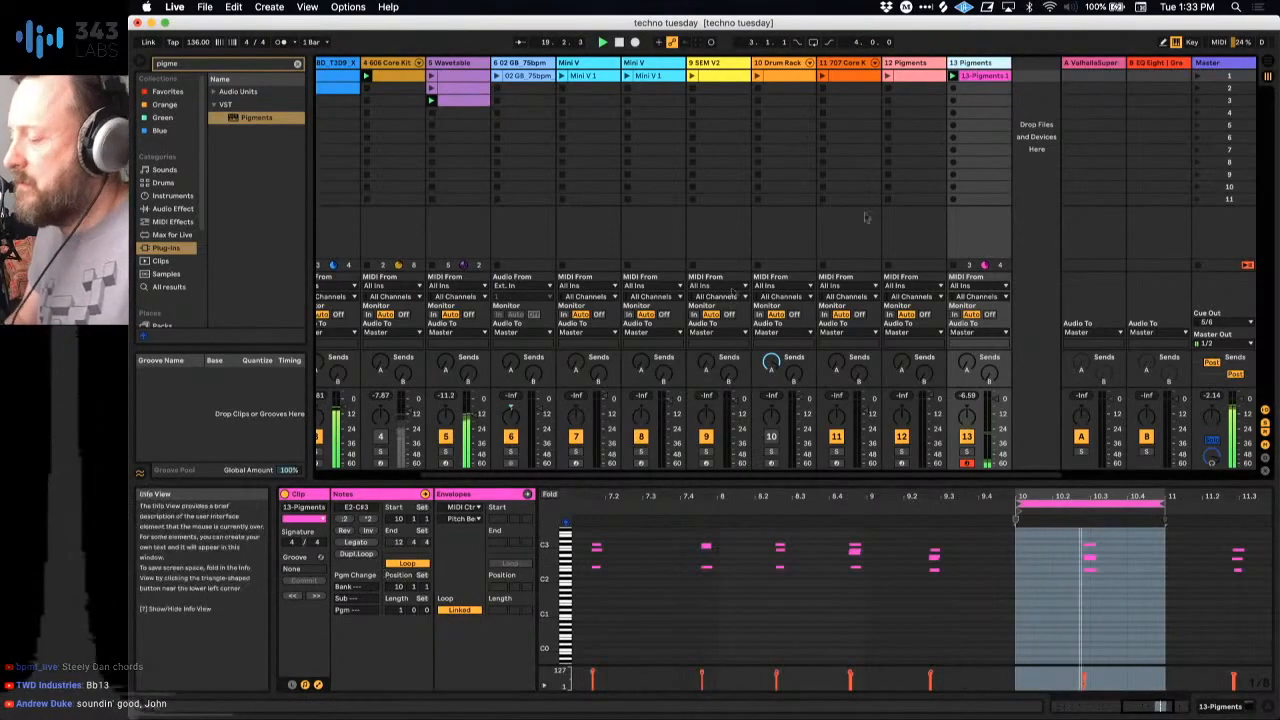
pyautogui.hotkey('shift', 'Tab')
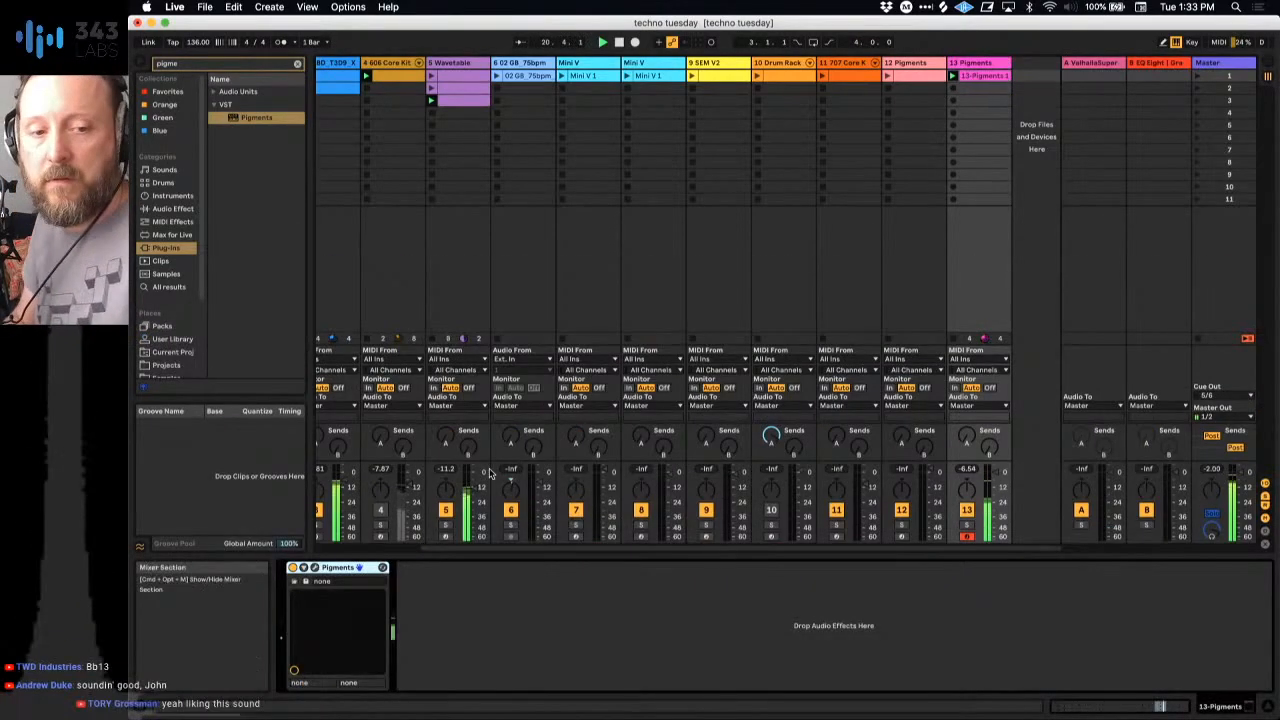
pyautogui.click(294, 581)
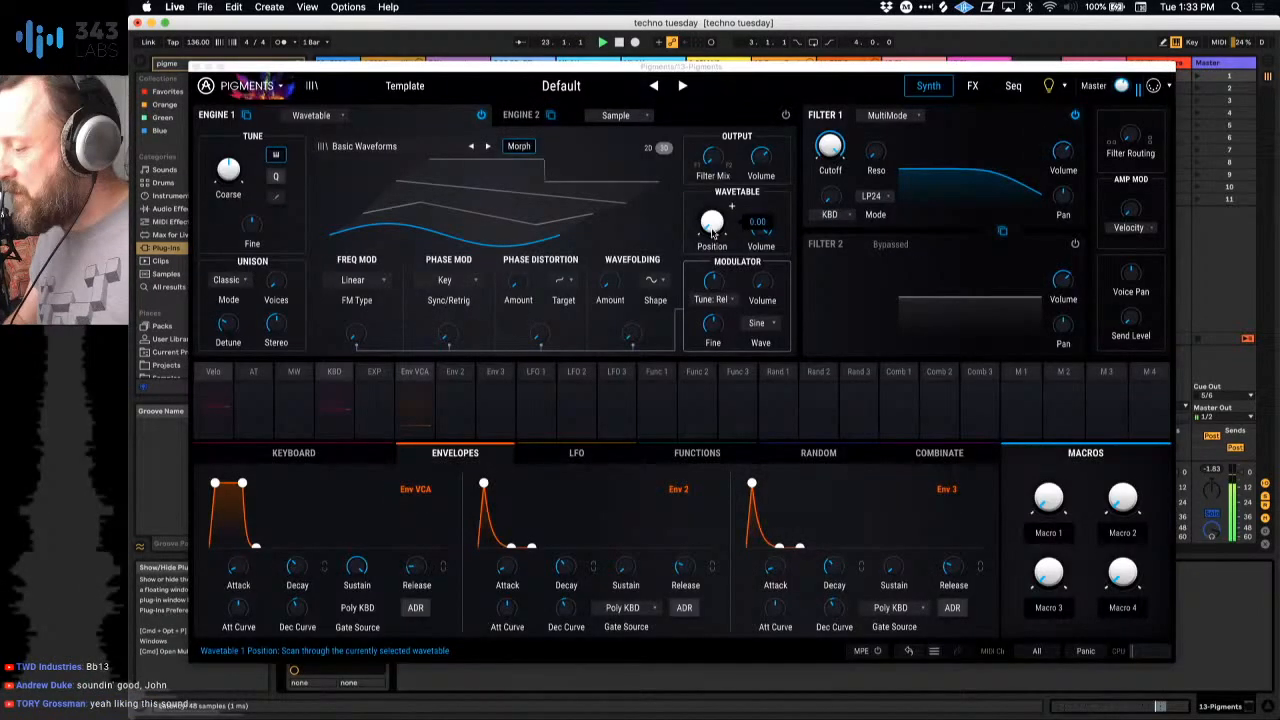
pyautogui.moveTo(713, 233)
pyautogui.mouseDown()
pyautogui.moveTo(713, 160)
pyautogui.moveTo(712, 255)
pyautogui.moveTo(712, 188)
pyautogui.moveTo(710, 234)
pyautogui.mouseUp()
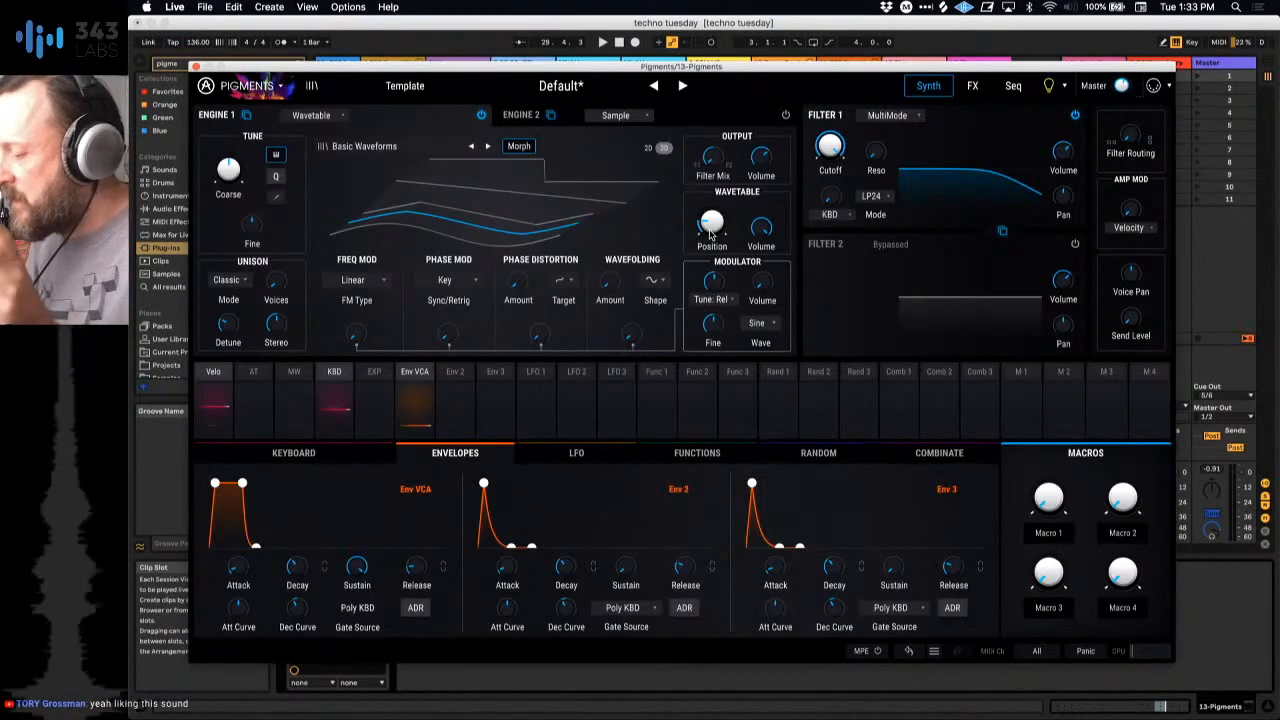
pyautogui.moveTo(711, 233)
pyautogui.mouseDown()
pyautogui.moveTo(731, 206)
pyautogui.moveTo(713, 224)
pyautogui.mouseUp()
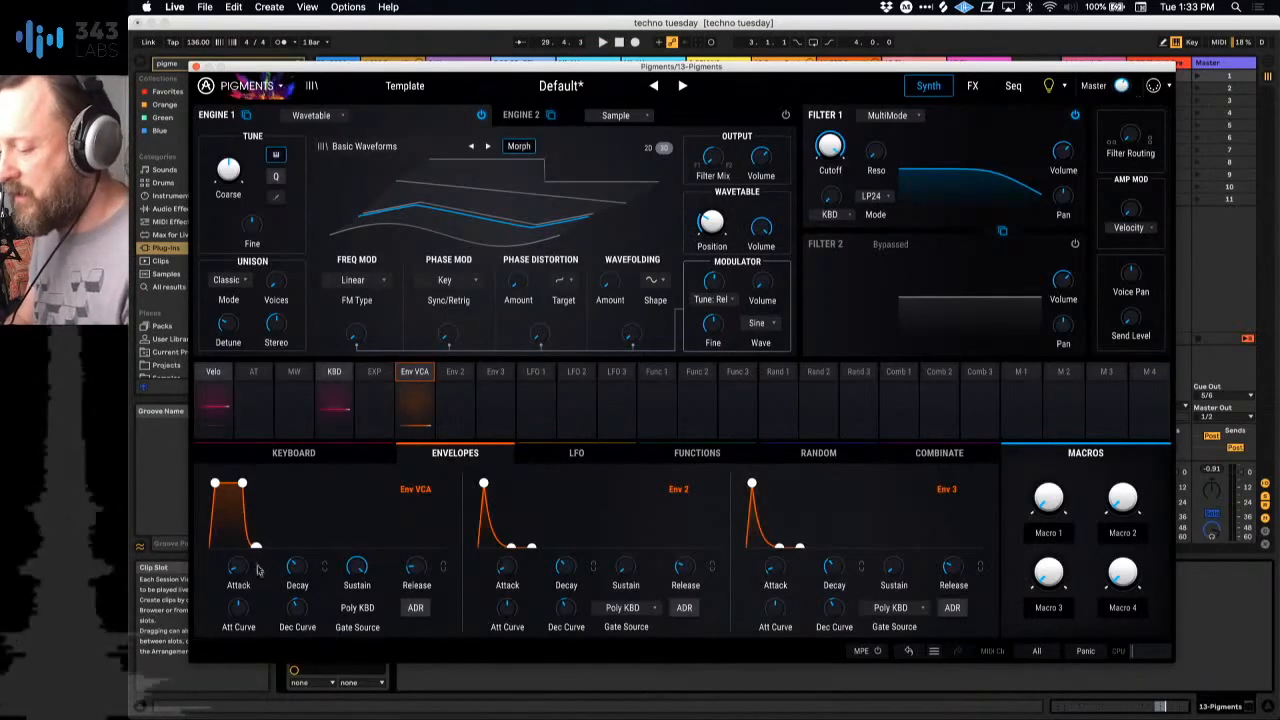
# Step: Lower the Env VCA sustain for a plucky stab, and modulate Engine 1's wavetable Position with Env 2 at 0.58, lengthening Env 2's attack slightly
pyautogui.moveTo(357, 565); pyautogui.dragTo(300, 575)
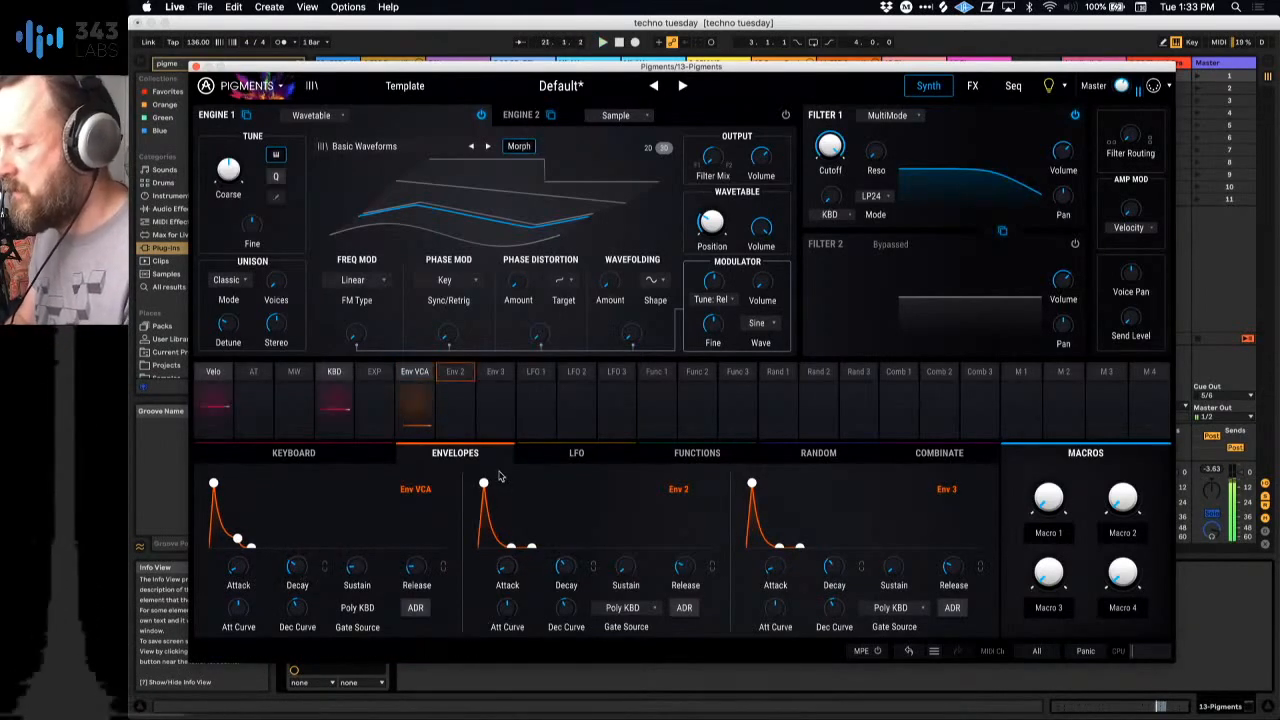
pyautogui.click(457, 374)
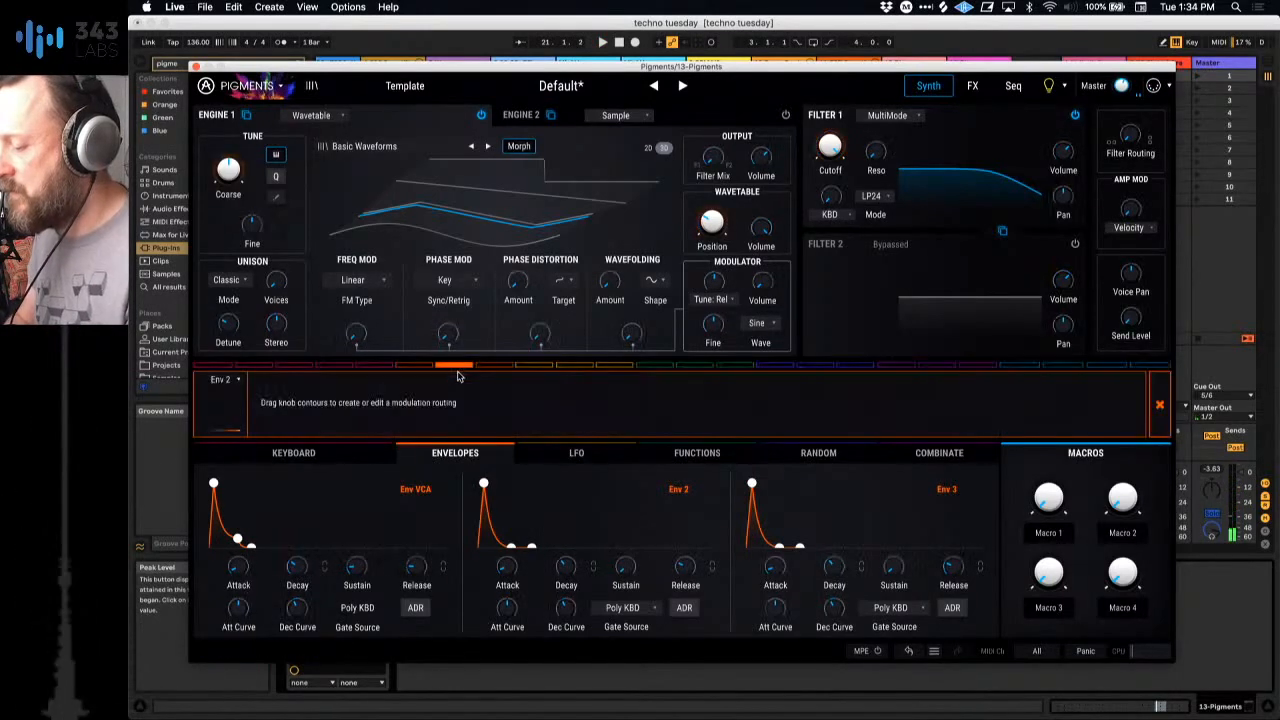
pyautogui.moveTo(711, 223); pyautogui.dragTo(711, 239)
pyautogui.moveTo(711, 205); pyautogui.dragTo(711, 151)
pyautogui.press('space')
pyautogui.moveTo(507, 566); pyautogui.dragTo(507, 553)
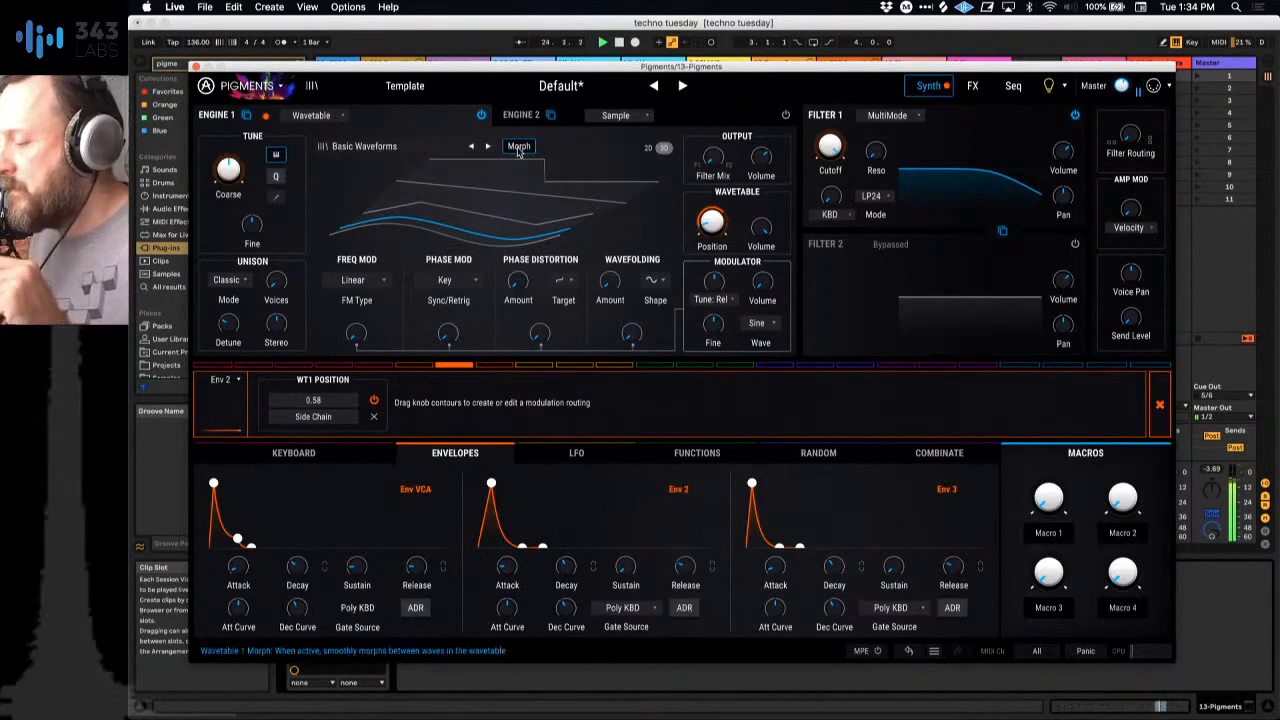
# Step: Audition successive Engine 1 wavetables beyond Basic Waveforms during playback, reaching Additive int 2
pyautogui.click(487, 148)
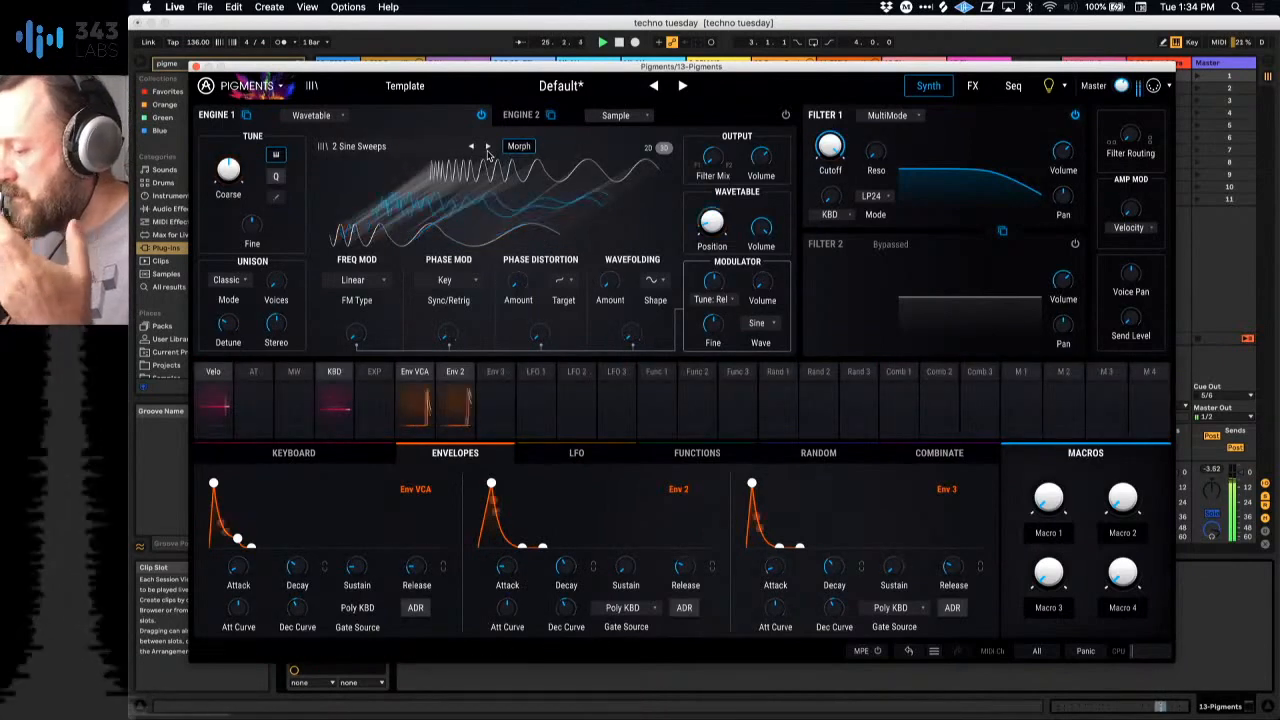
pyautogui.click(487, 148)
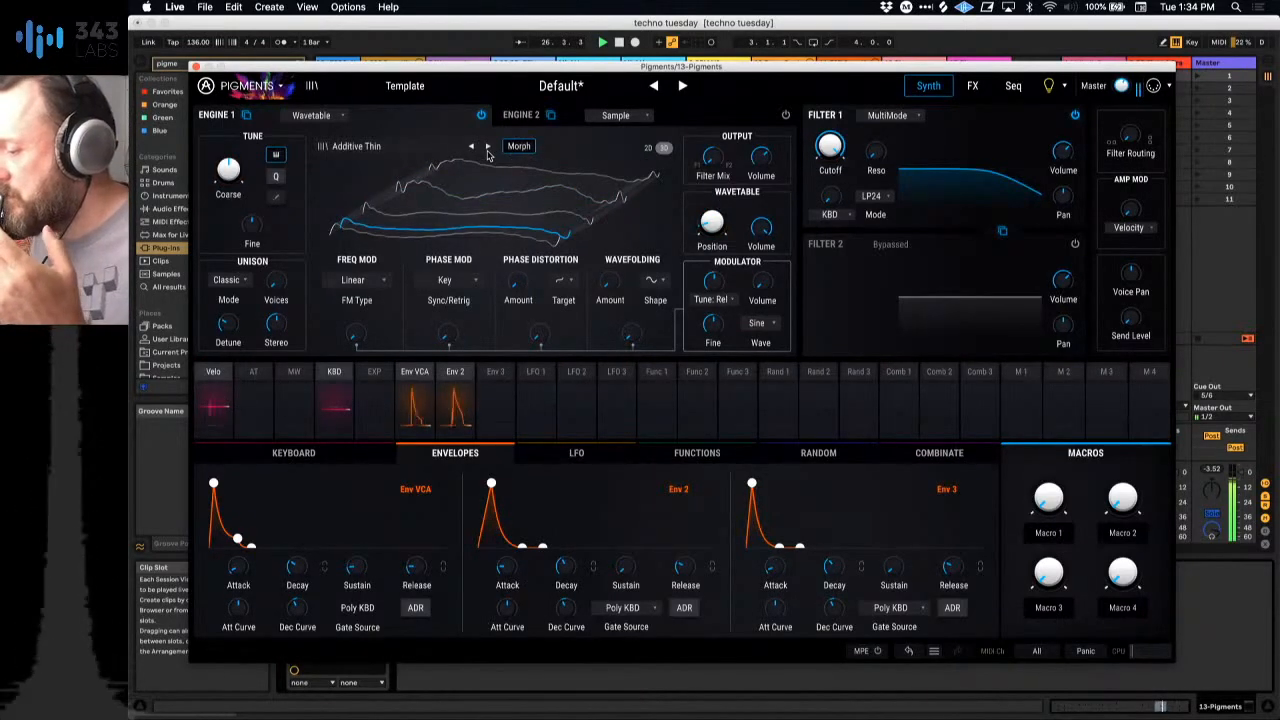
pyautogui.click(487, 148)
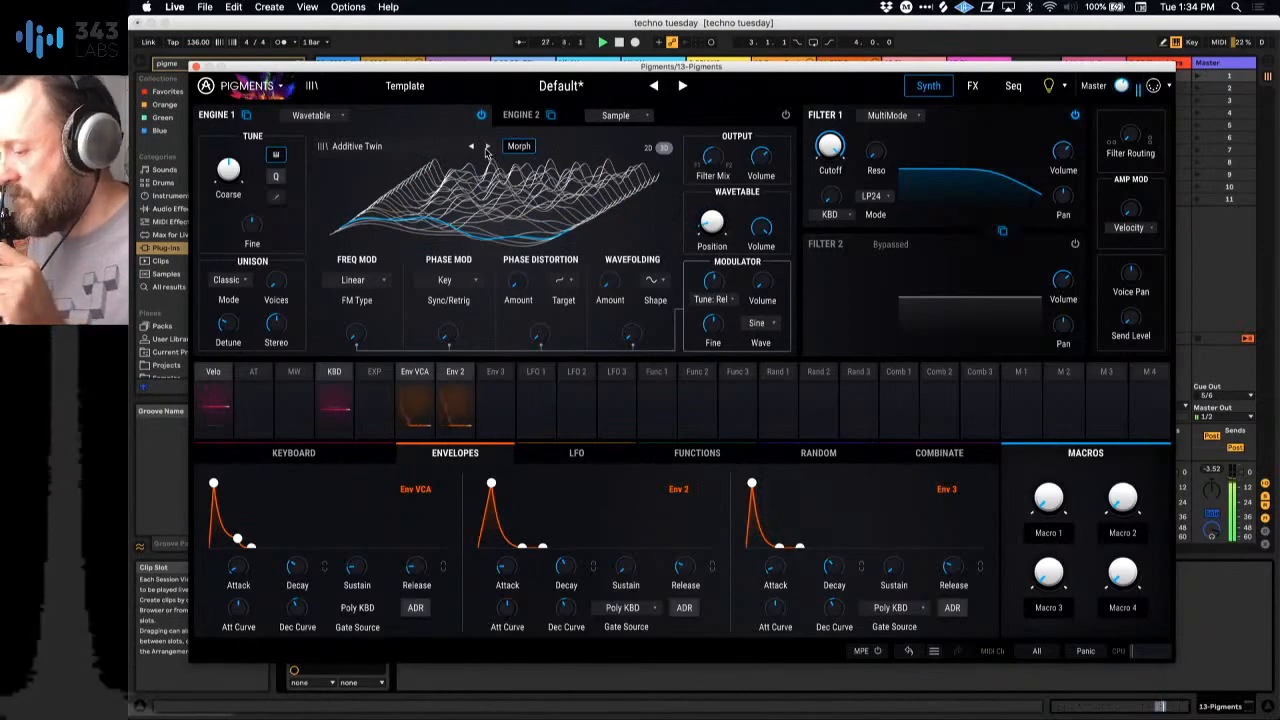
pyautogui.click(487, 148)
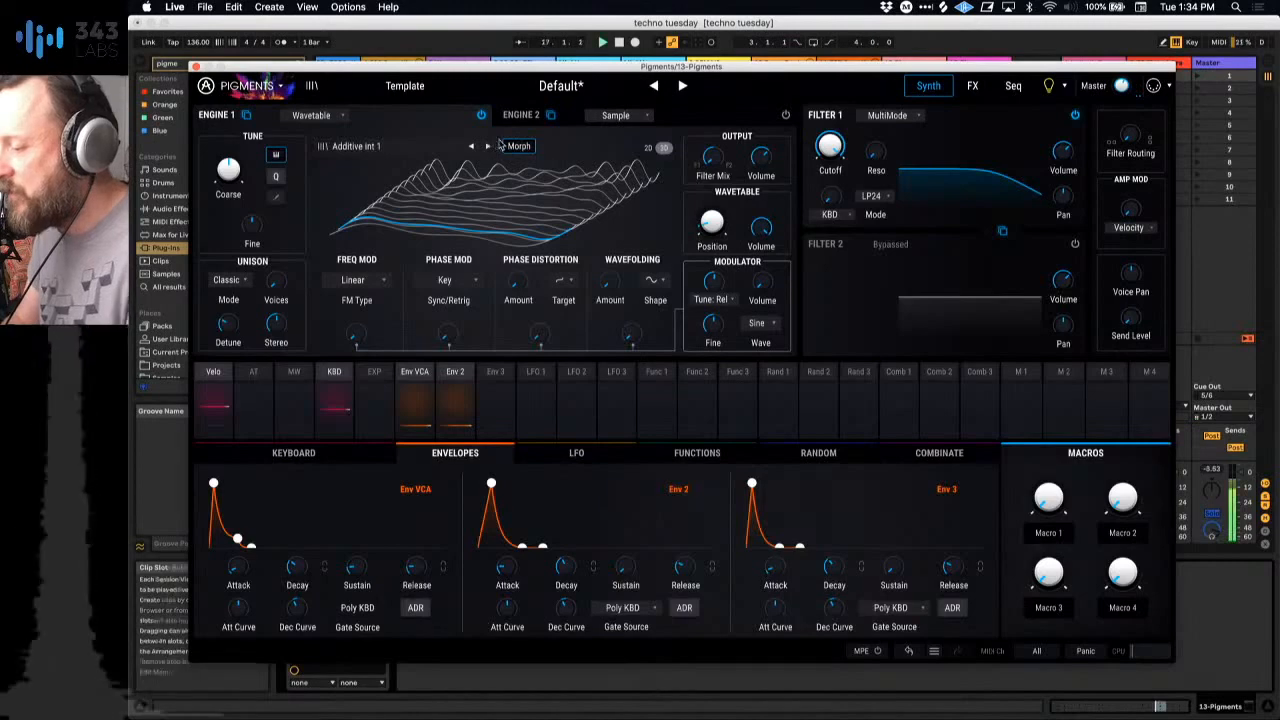
pyautogui.click(489, 148)
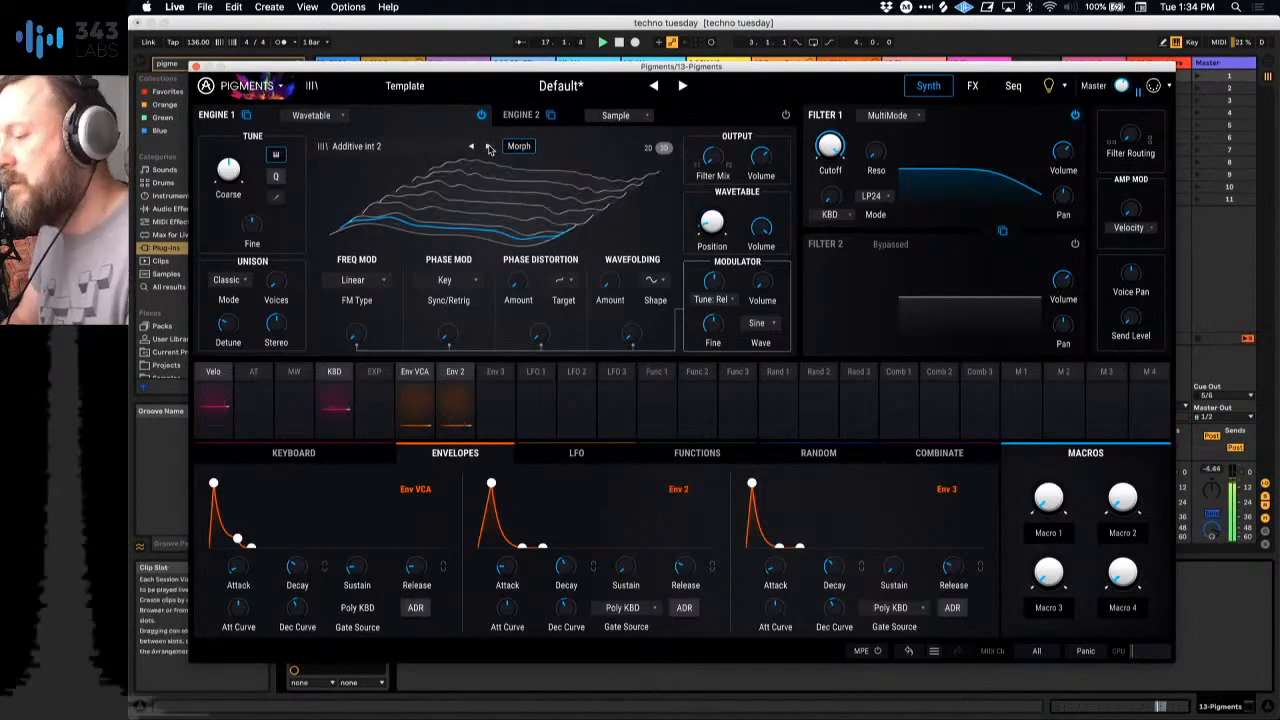
# Step: Solo track 13, reopen its Pigments window, and advance Engine 1's wavetable to Additive int 4
pyautogui.click(196, 66)
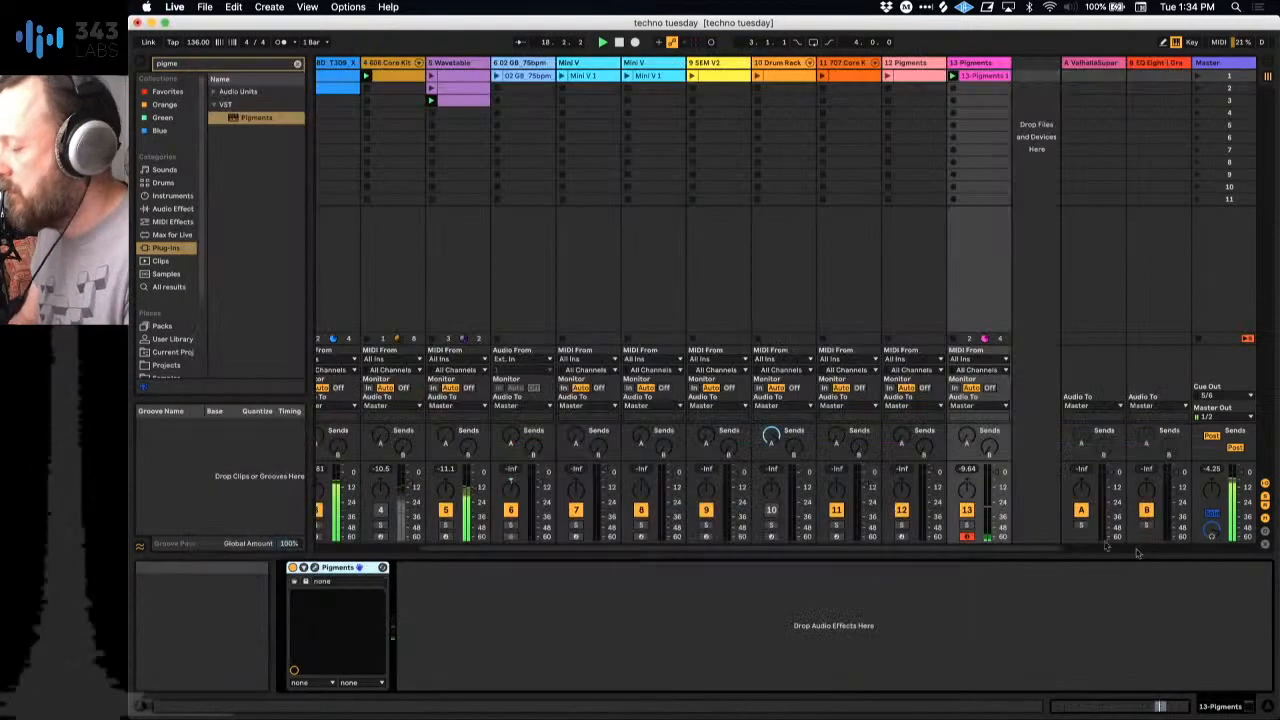
pyautogui.click(967, 525)
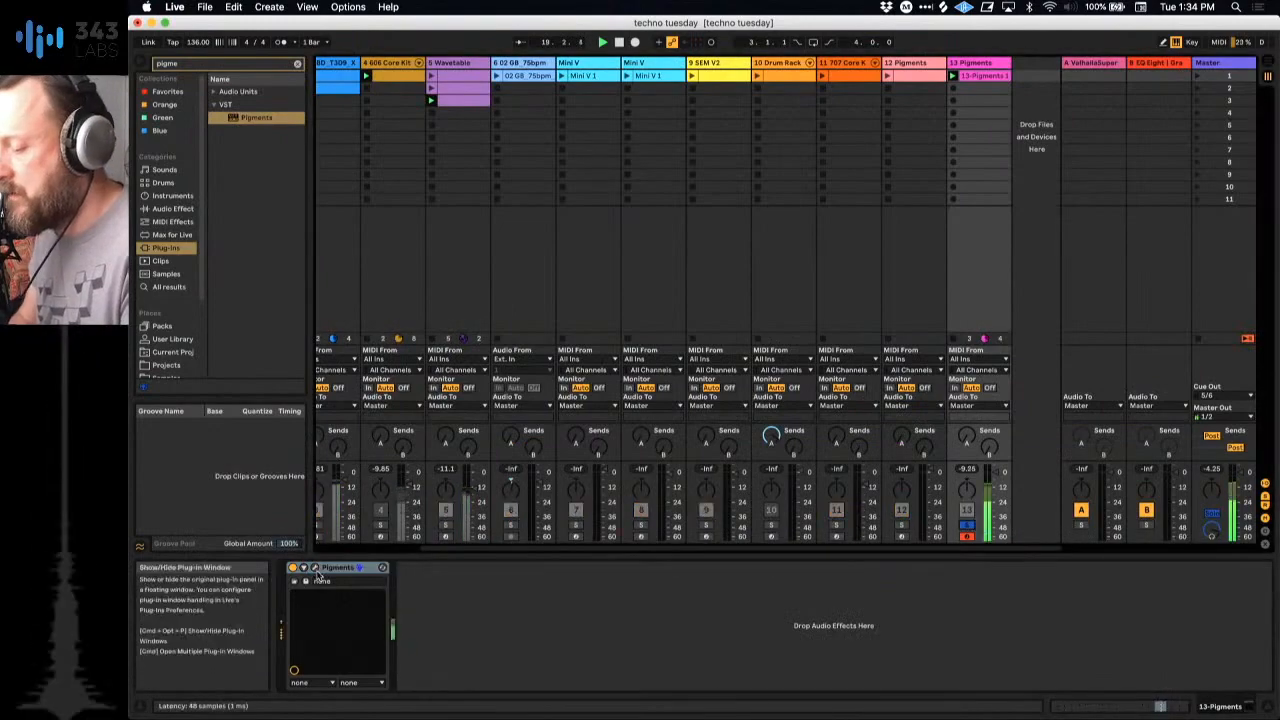
pyautogui.click(304, 567)
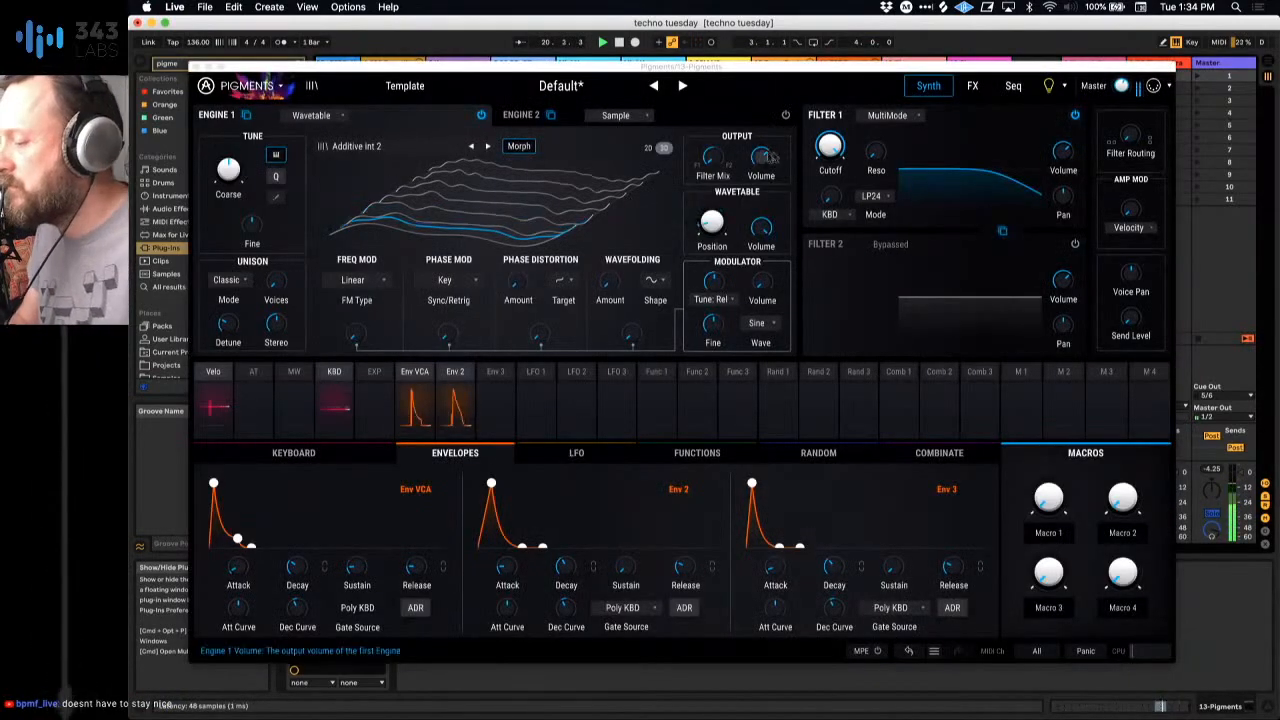
pyautogui.doubleClick(487, 147)
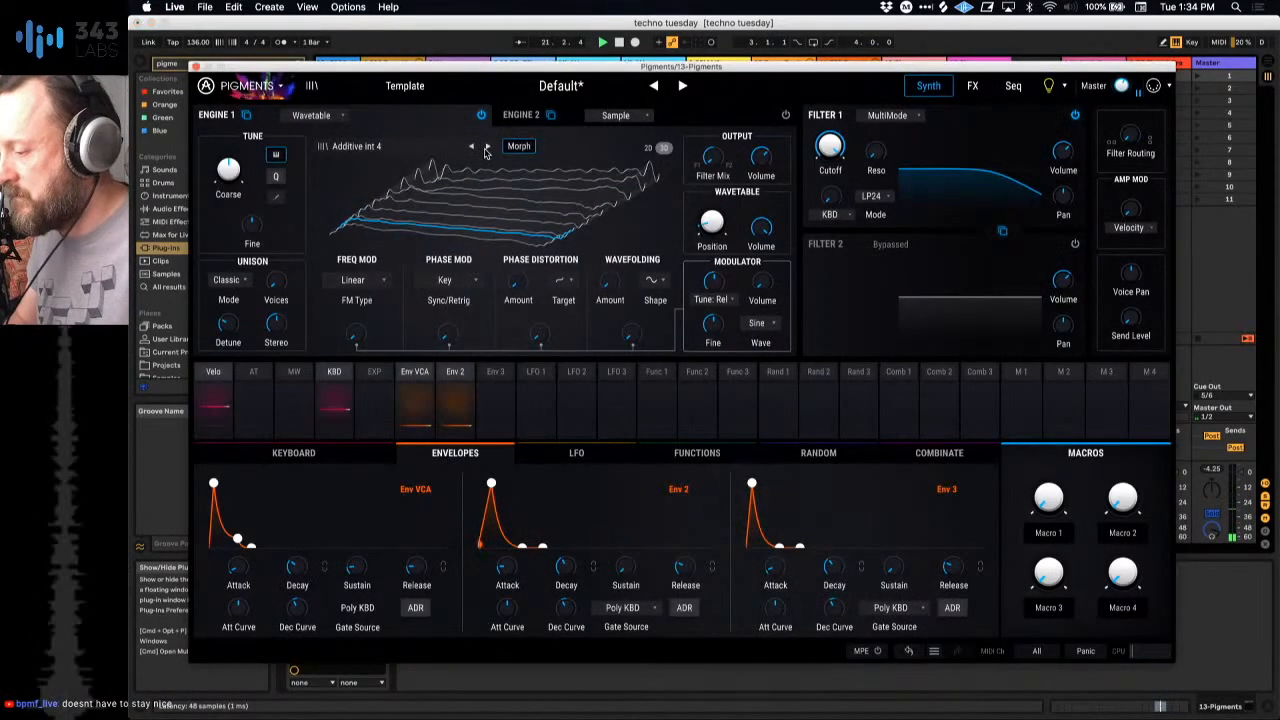
# Step: Shorten Env 2's attack, lengthen Env VCA's release and attack slightly, and raise Engine 1's wavetable Position a little
pyautogui.moveTo(507, 566)
pyautogui.mouseDown()
pyautogui.moveTo(522, 557)
pyautogui.moveTo(512, 572)
pyautogui.mouseUp()
pyautogui.moveTo(417, 568); pyautogui.dragTo(426, 560)
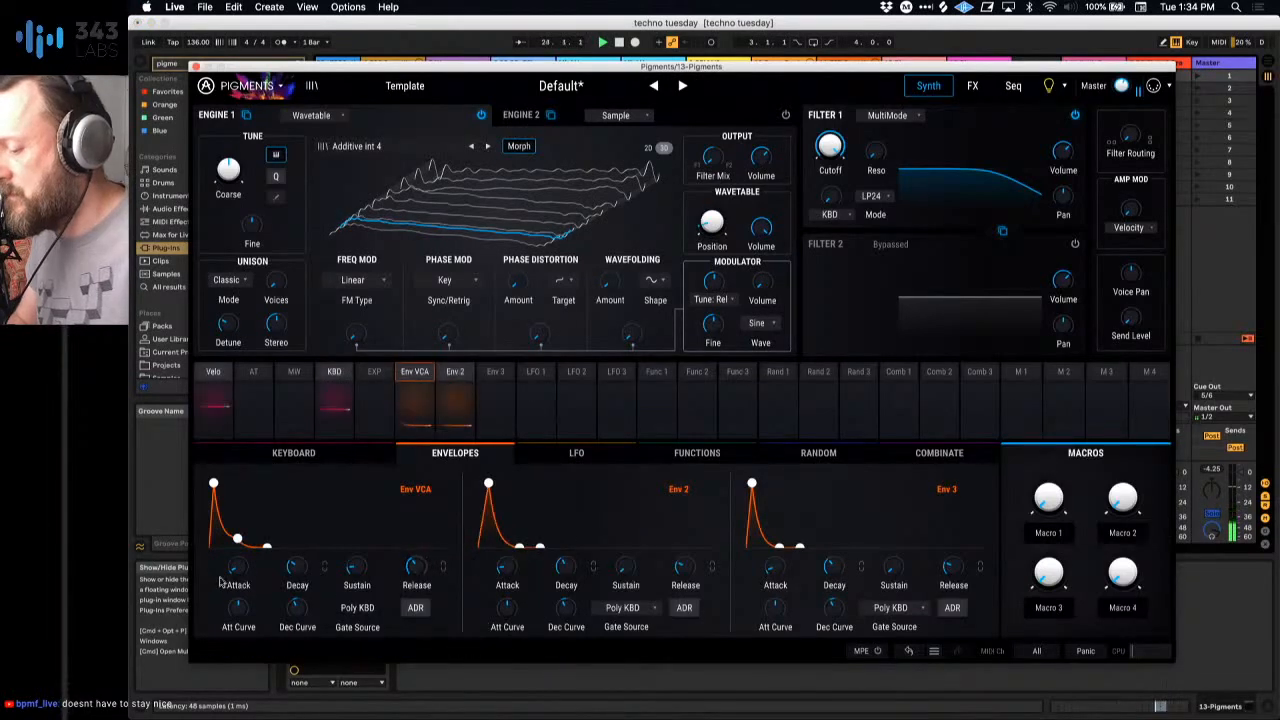
pyautogui.moveTo(231, 574); pyautogui.dragTo(232, 568)
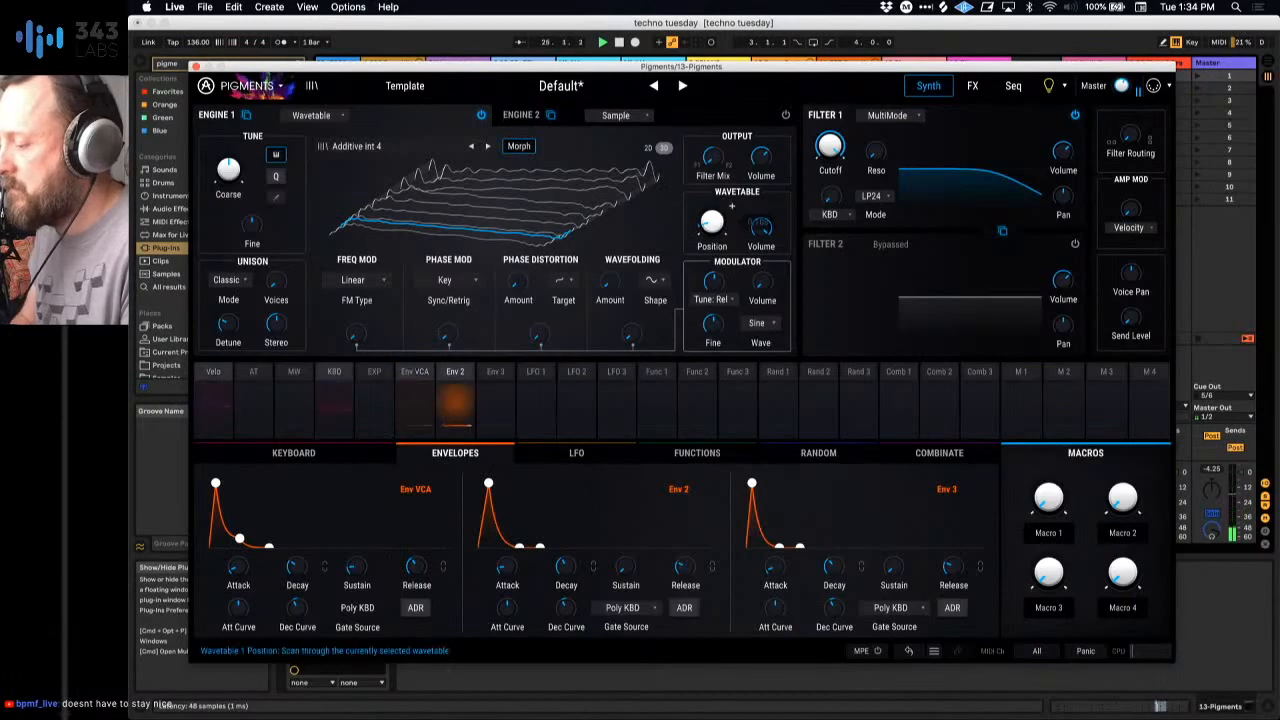
pyautogui.moveTo(711, 223); pyautogui.dragTo(711, 209)
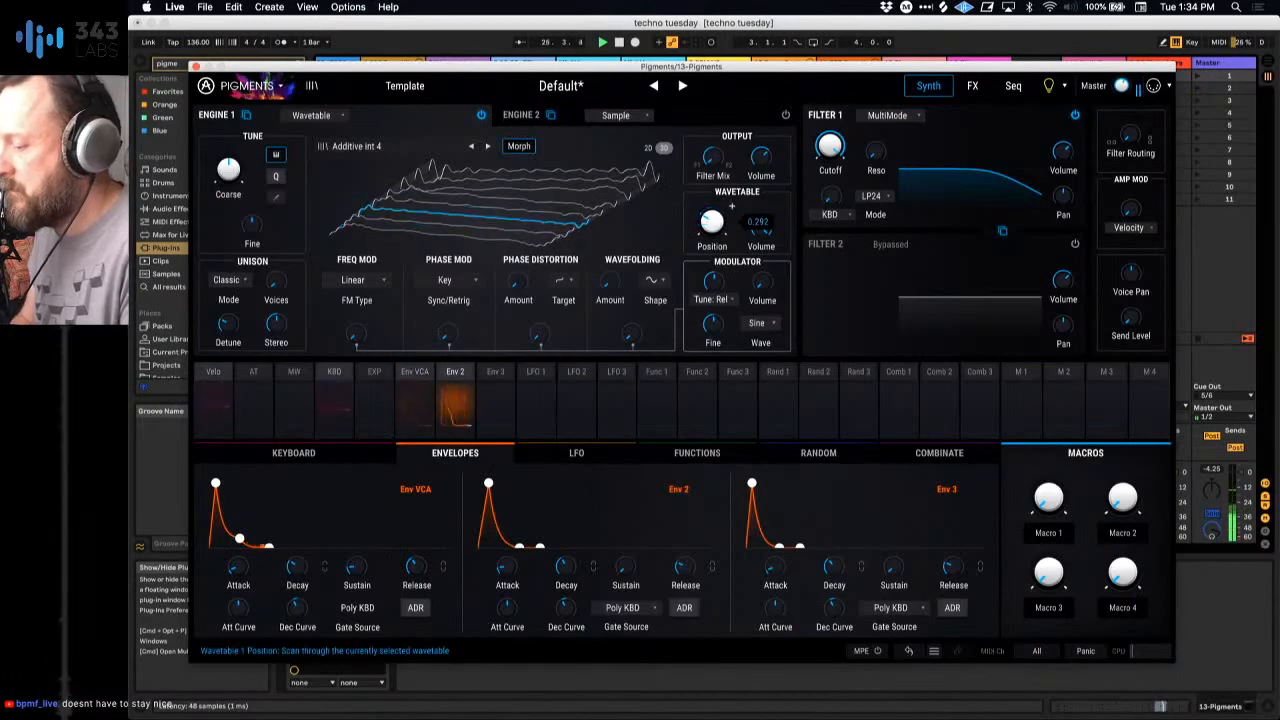
# Step: Audition further Engine 1 wavetables past Chunky Tone Amped and Clownesque, and select FM-AM Tones
pyautogui.click(487, 147)
pyautogui.click(487, 147)
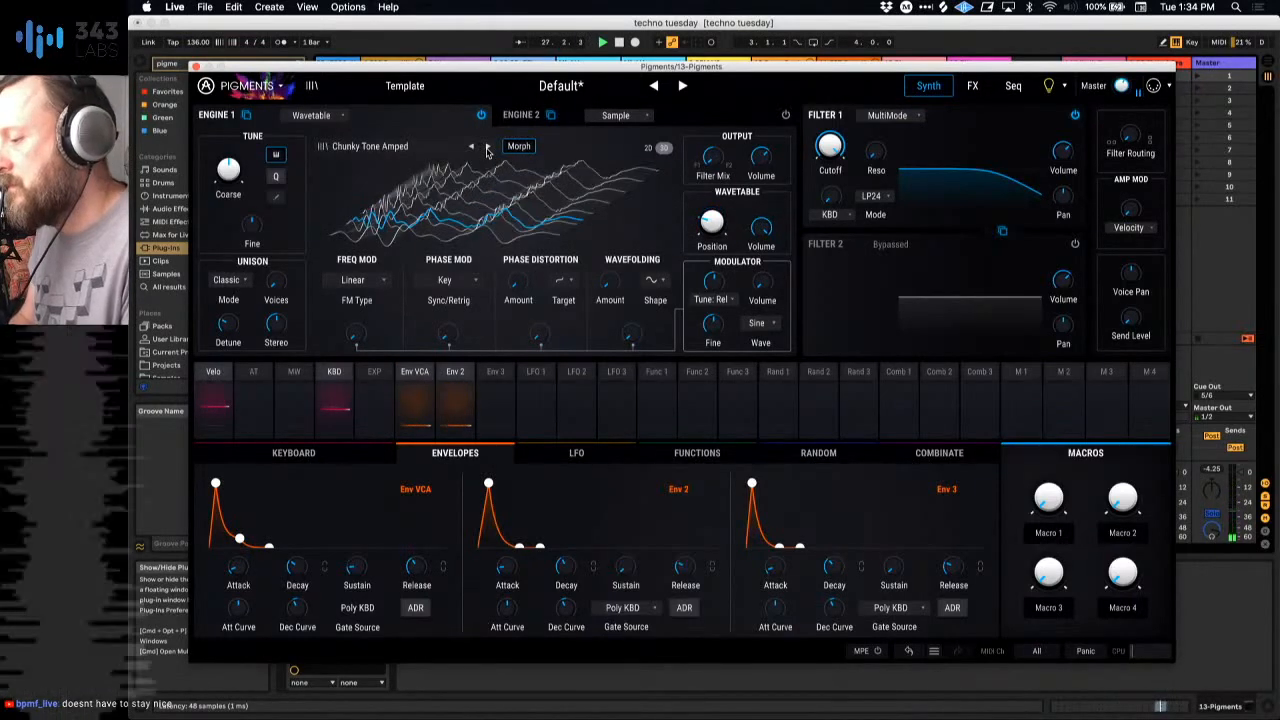
pyautogui.click(487, 147)
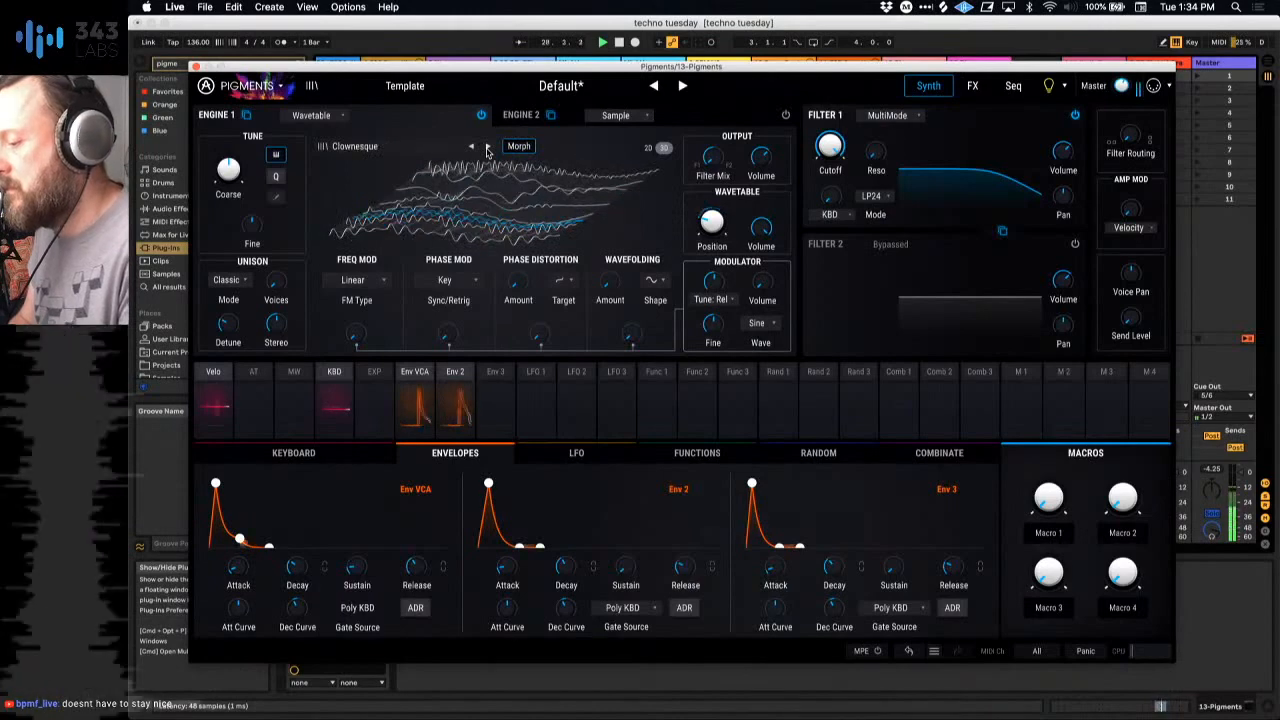
pyautogui.click(487, 148)
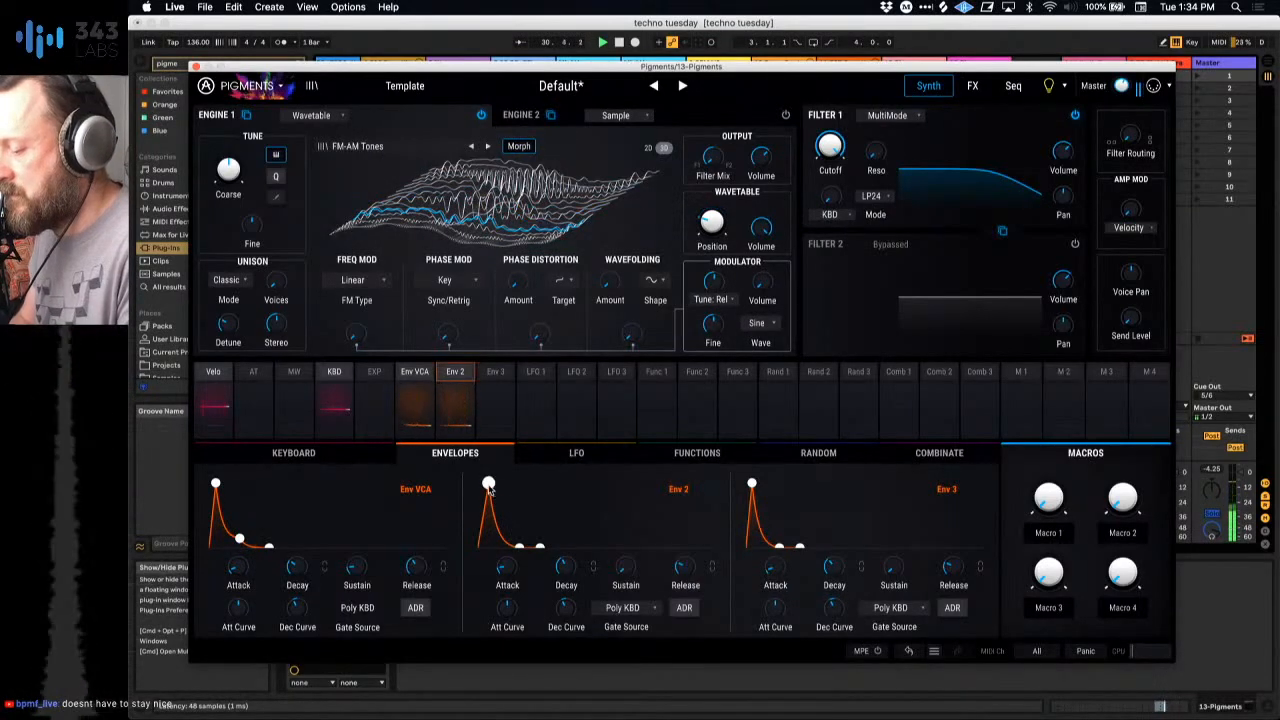
# Step: Reshape Env 2 with a slower attack, raised sustain and longer release, and increase Env VCA's sustain and release slightly
pyautogui.moveTo(488, 484); pyautogui.dragTo(505, 498)
pyautogui.moveTo(556, 548); pyautogui.dragTo(534, 526)
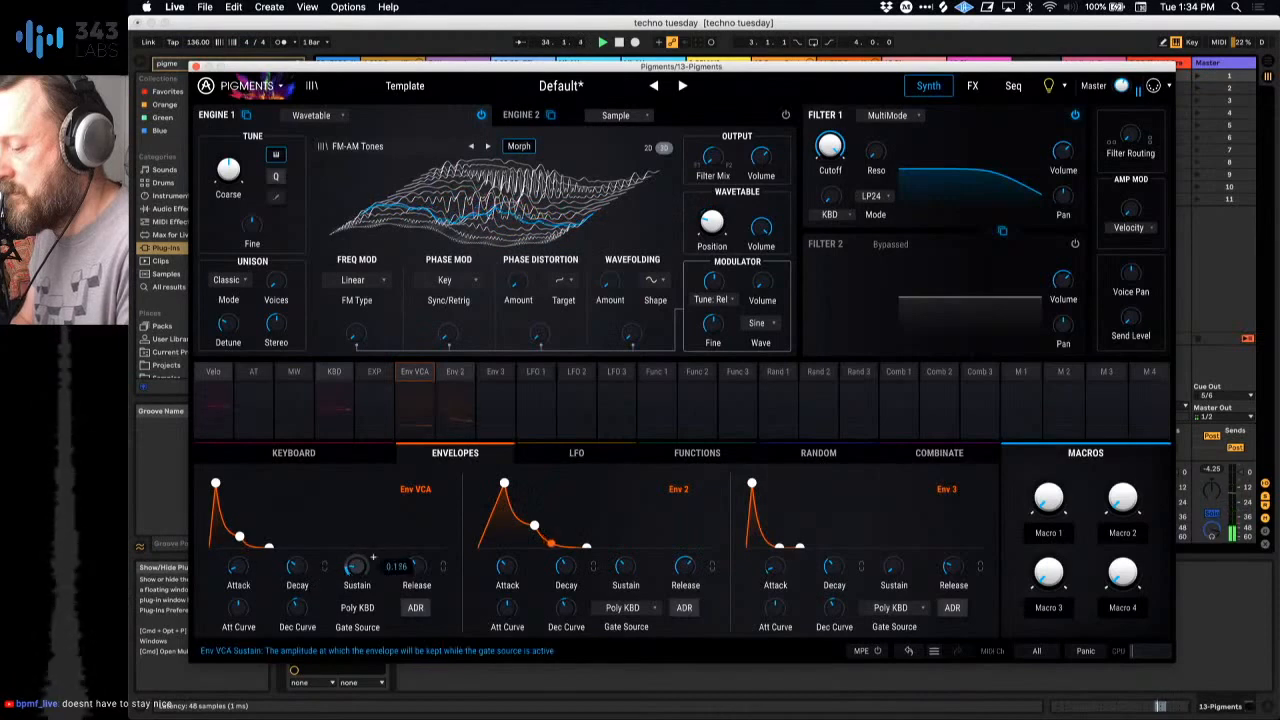
pyautogui.moveTo(357, 566); pyautogui.dragTo(416, 557)
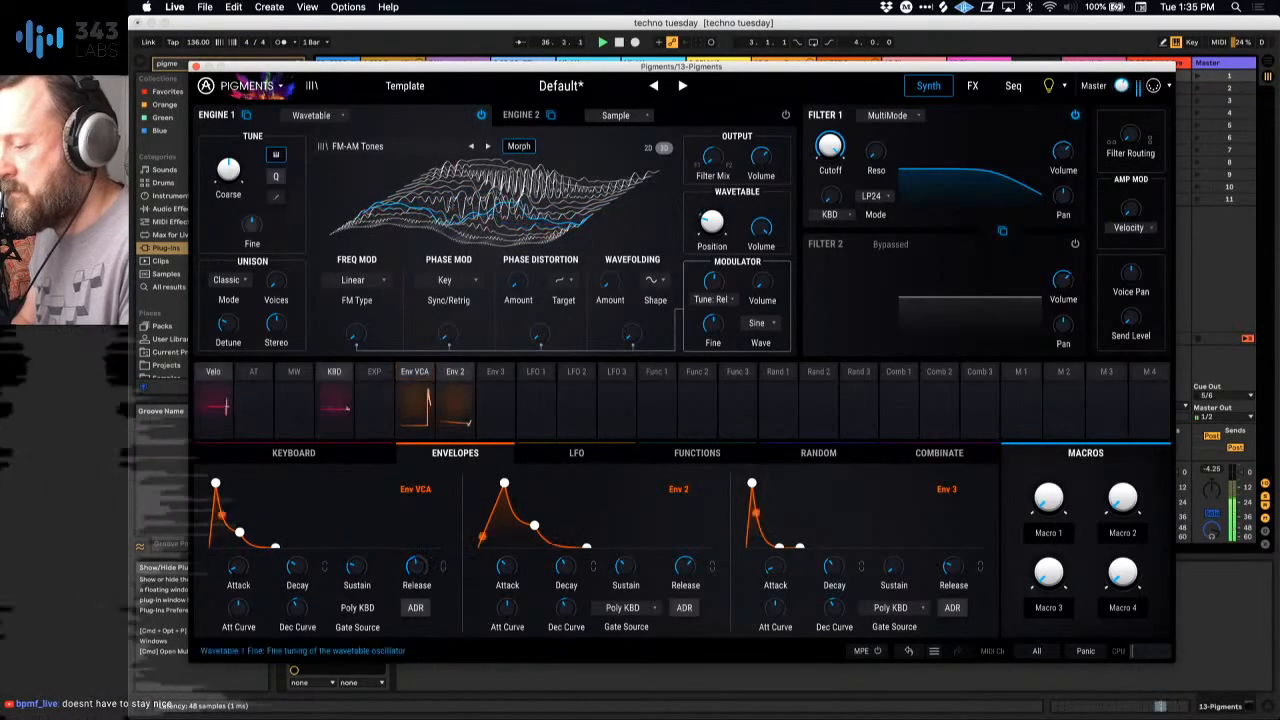
# Step: Audition the Freq Mod Double and Freq Mod Half wavetables on Engine 1, and select Gentle Additives
pyautogui.click(487, 146)
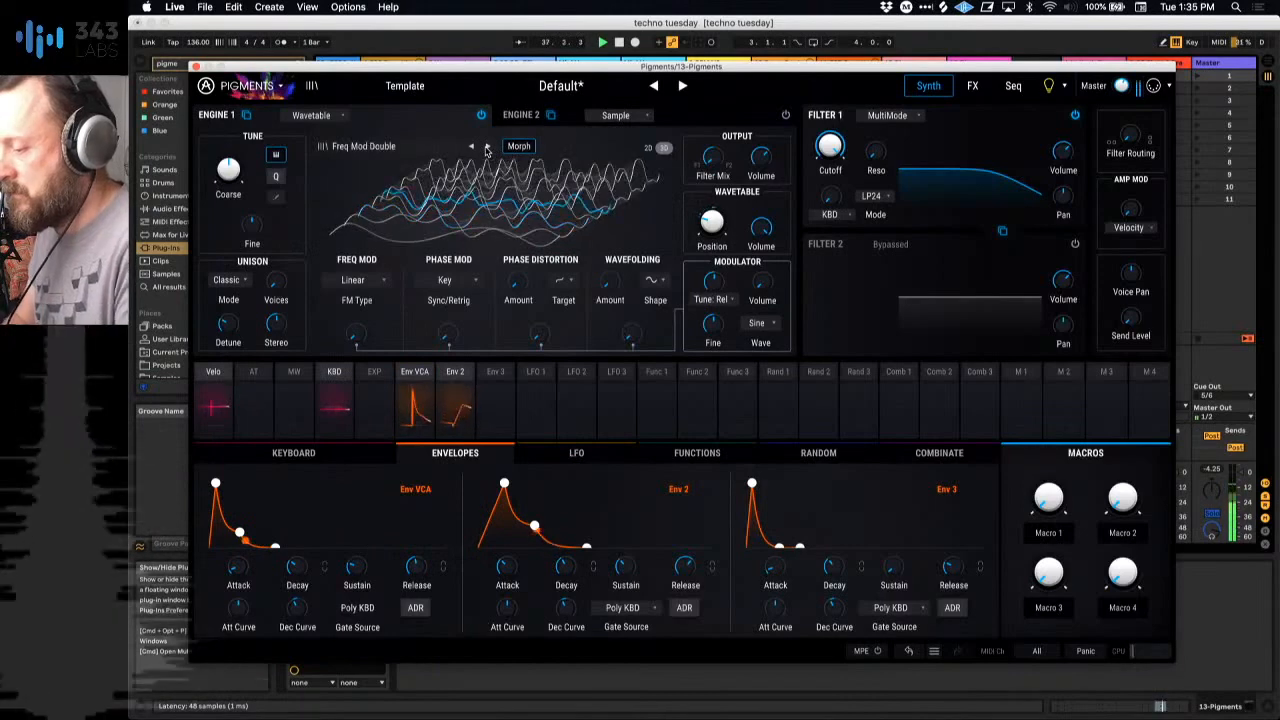
pyautogui.click(487, 146)
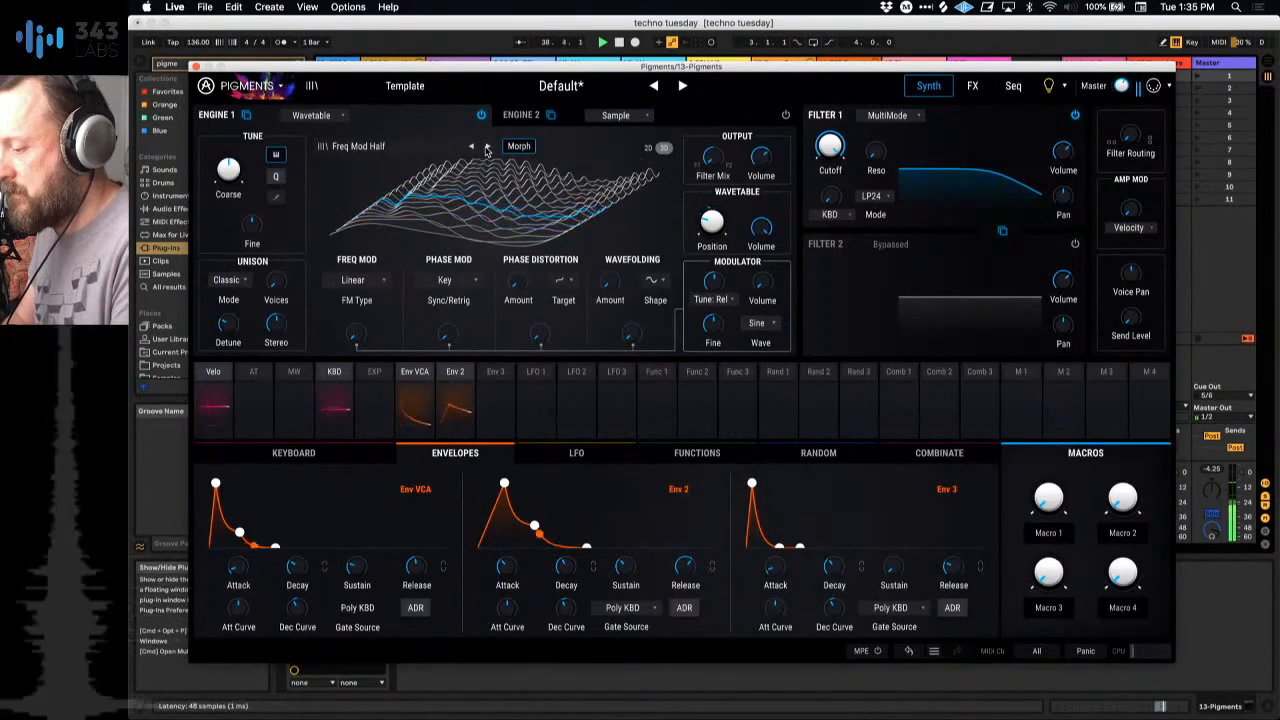
pyautogui.click(487, 147)
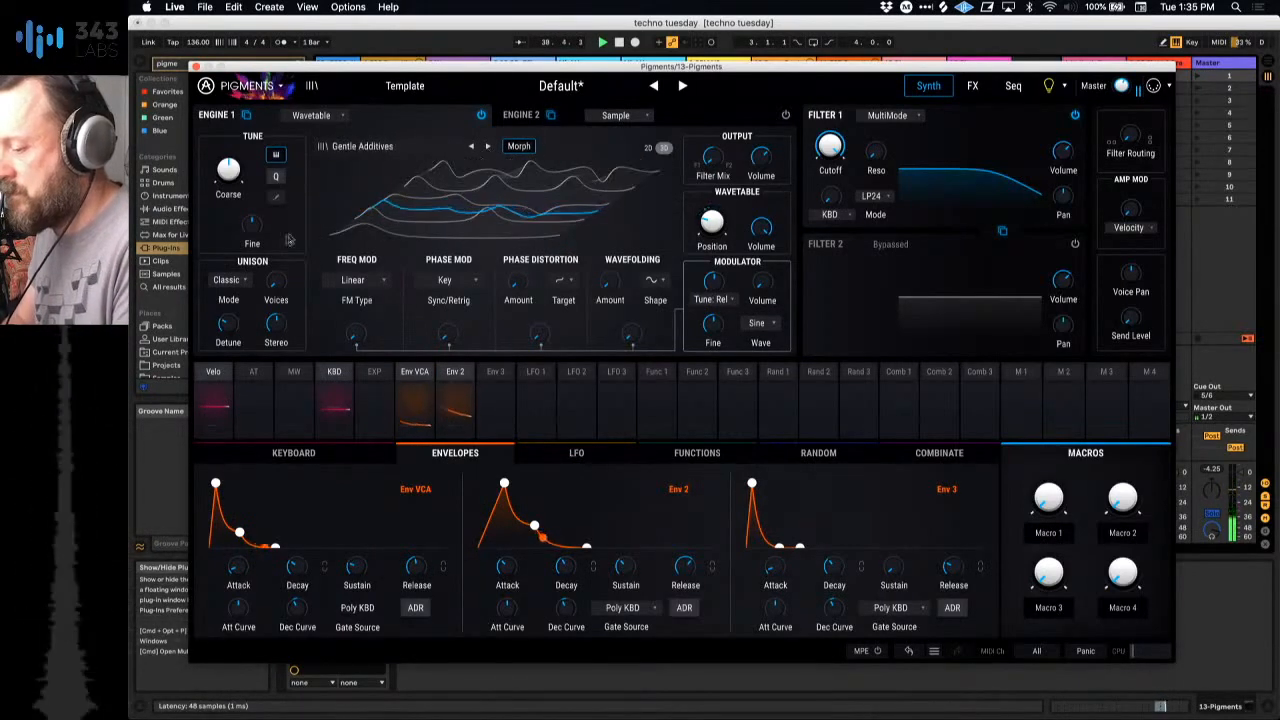
# Step: Keep Engine 1's unison mode on Classic, raise its unison voices, and change the wavetable to Multiples during restarted playback
pyautogui.click(236, 280)
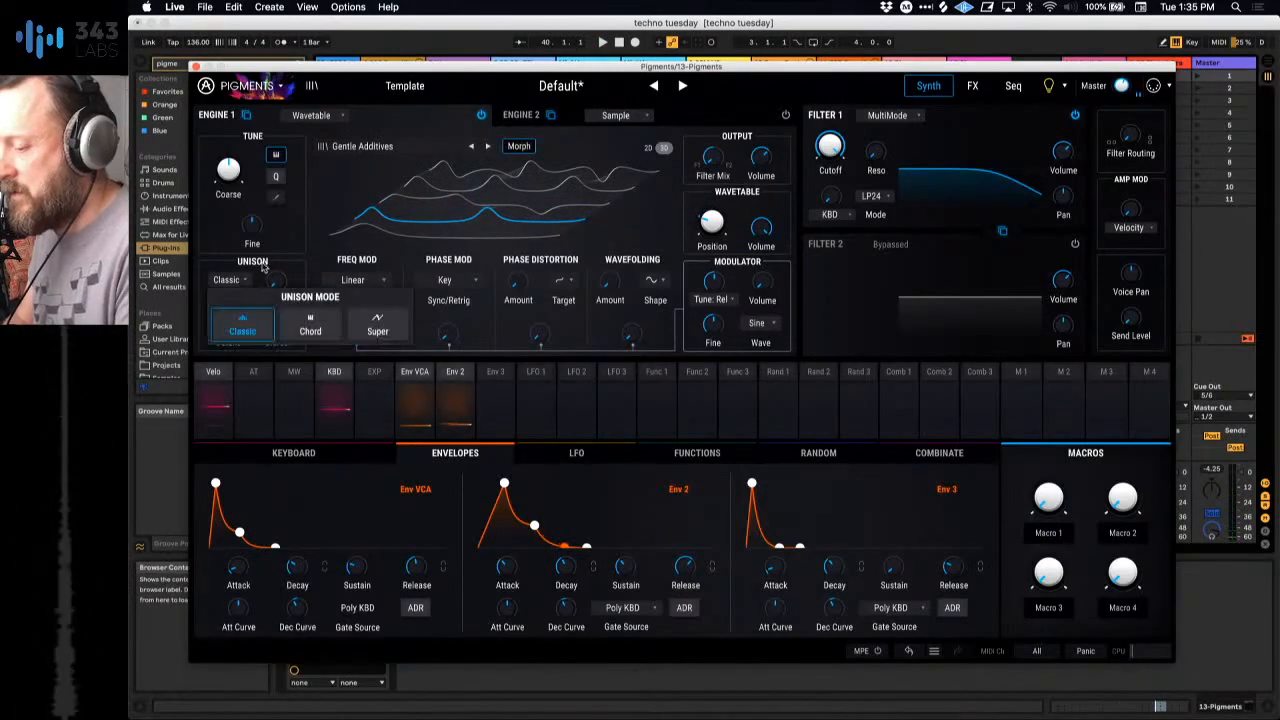
pyautogui.click(265, 266)
pyautogui.moveTo(277, 286); pyautogui.dragTo(277, 248)
pyautogui.press('space')
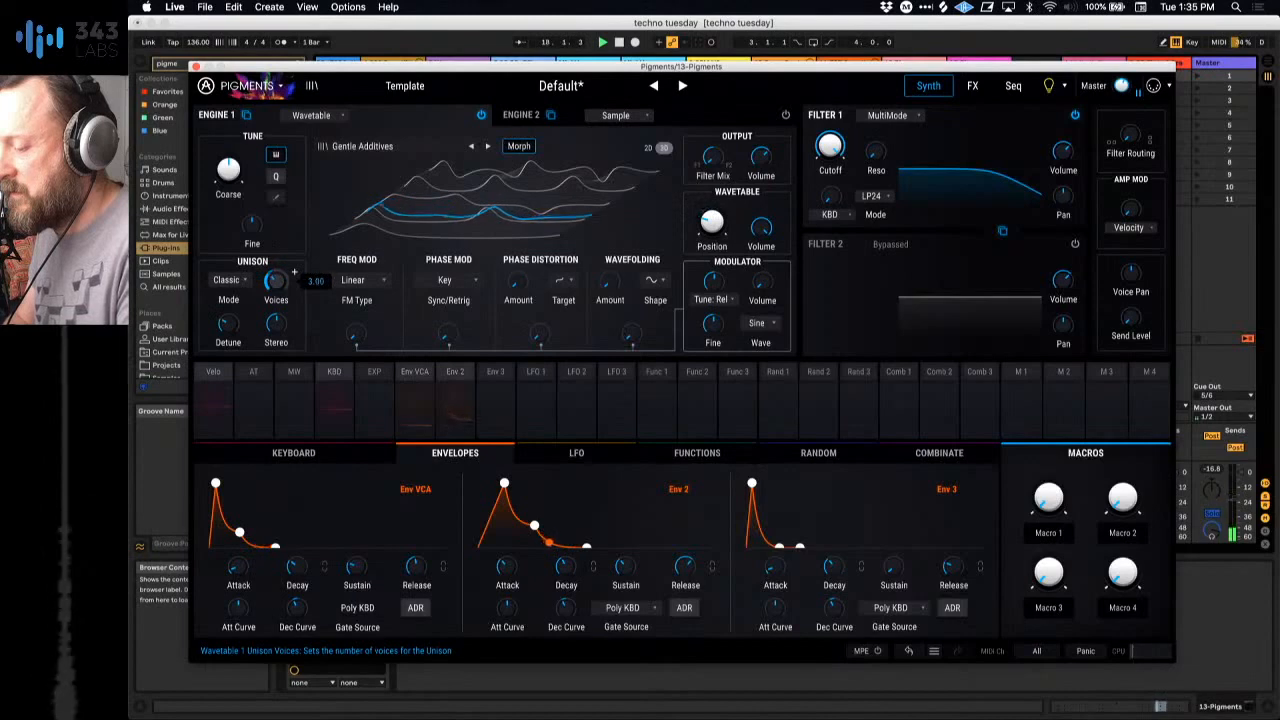
pyautogui.click(488, 147)
pyautogui.click(488, 147)
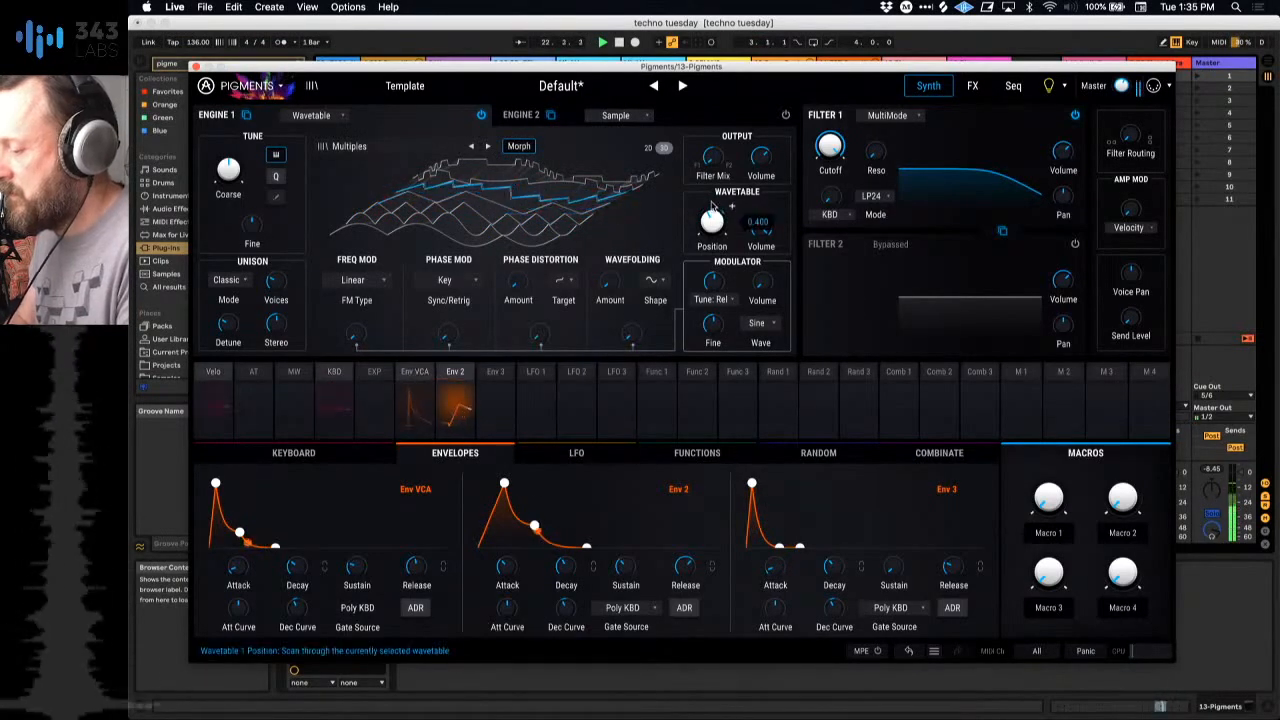
# Step: Check Env 2's routing to wavetable Position, lengthen Env VCA's decay and release, and shorten Env 2's attack slightly
pyautogui.click(455, 376)
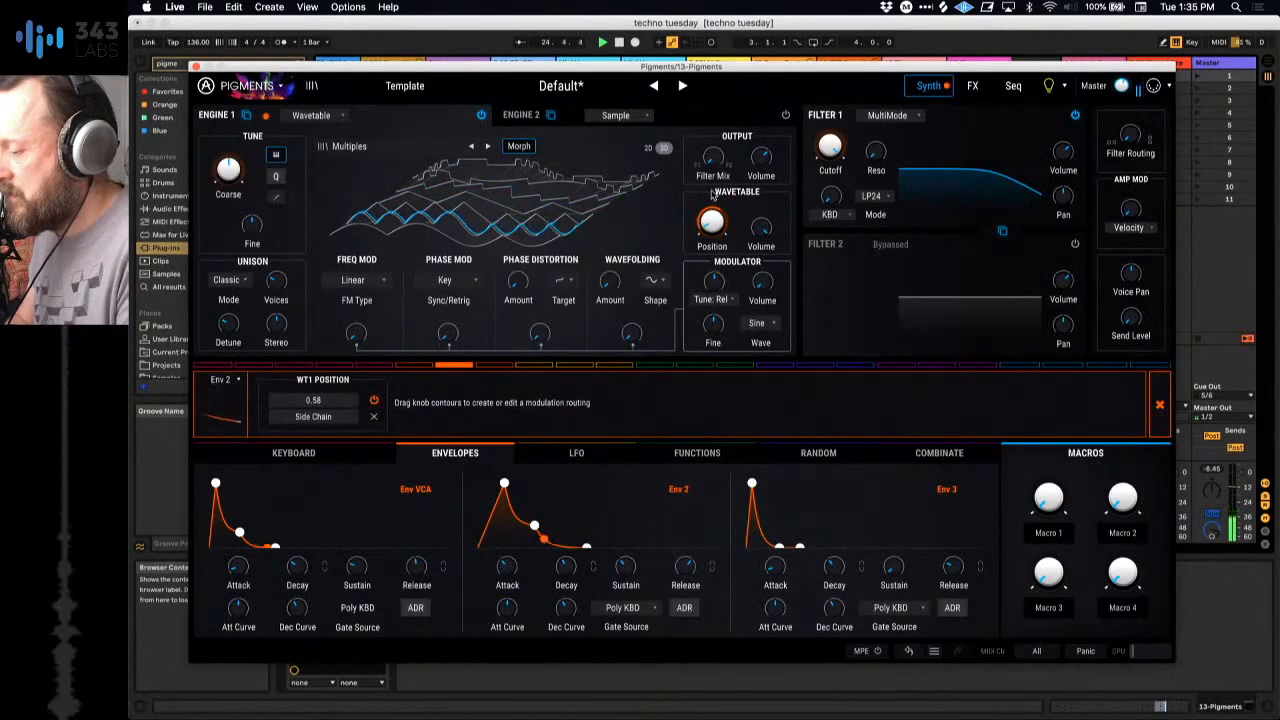
pyautogui.moveTo(712, 222)
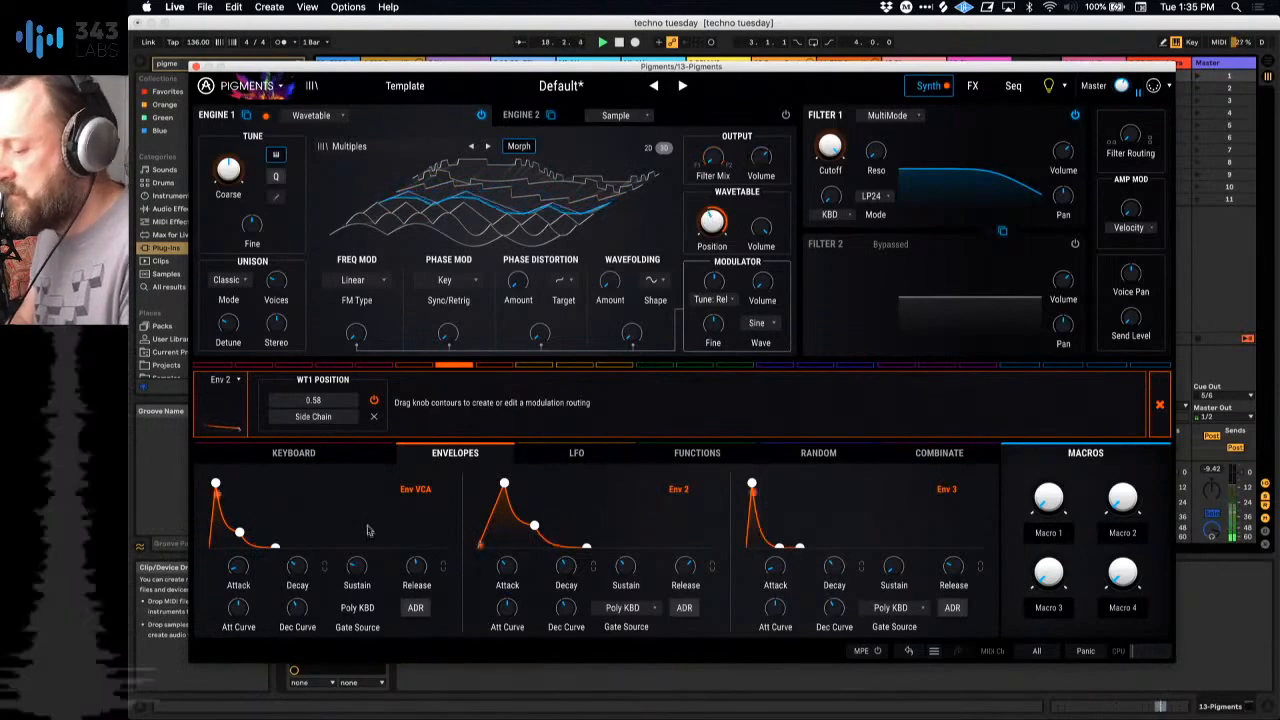
pyautogui.moveTo(240, 532); pyautogui.dragTo(302, 547)
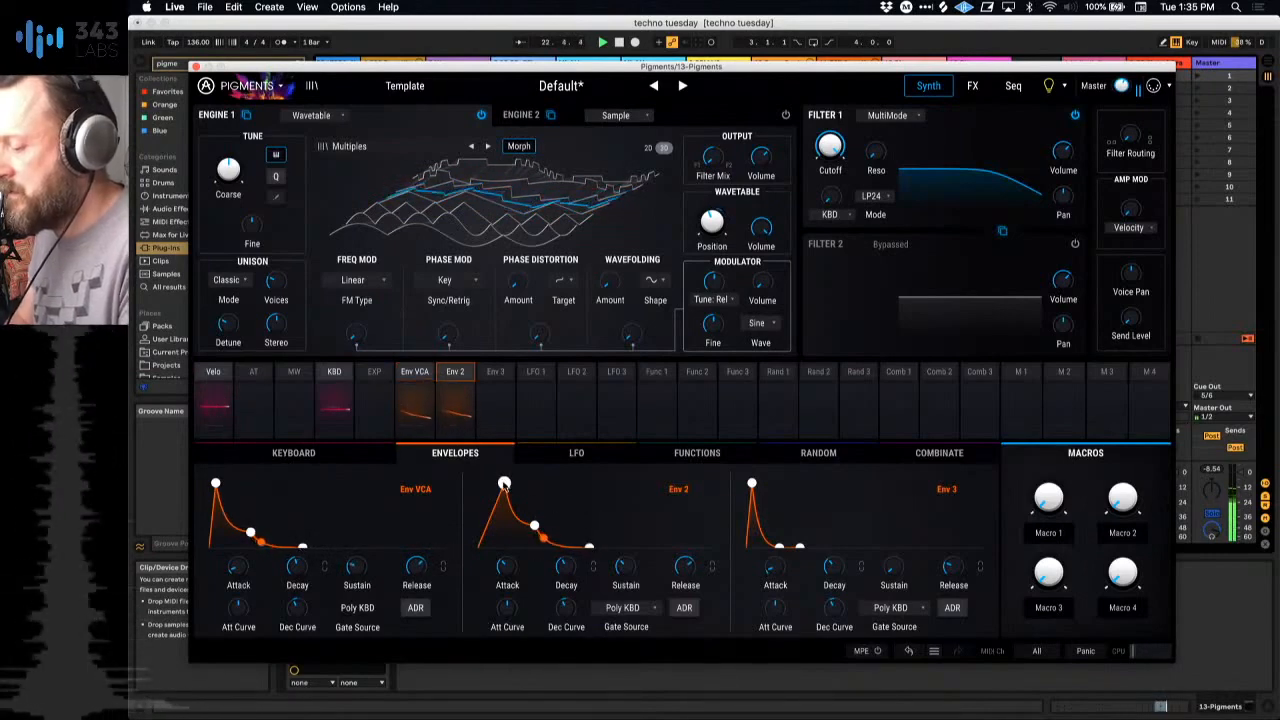
pyautogui.moveTo(504, 485); pyautogui.dragTo(502, 503)
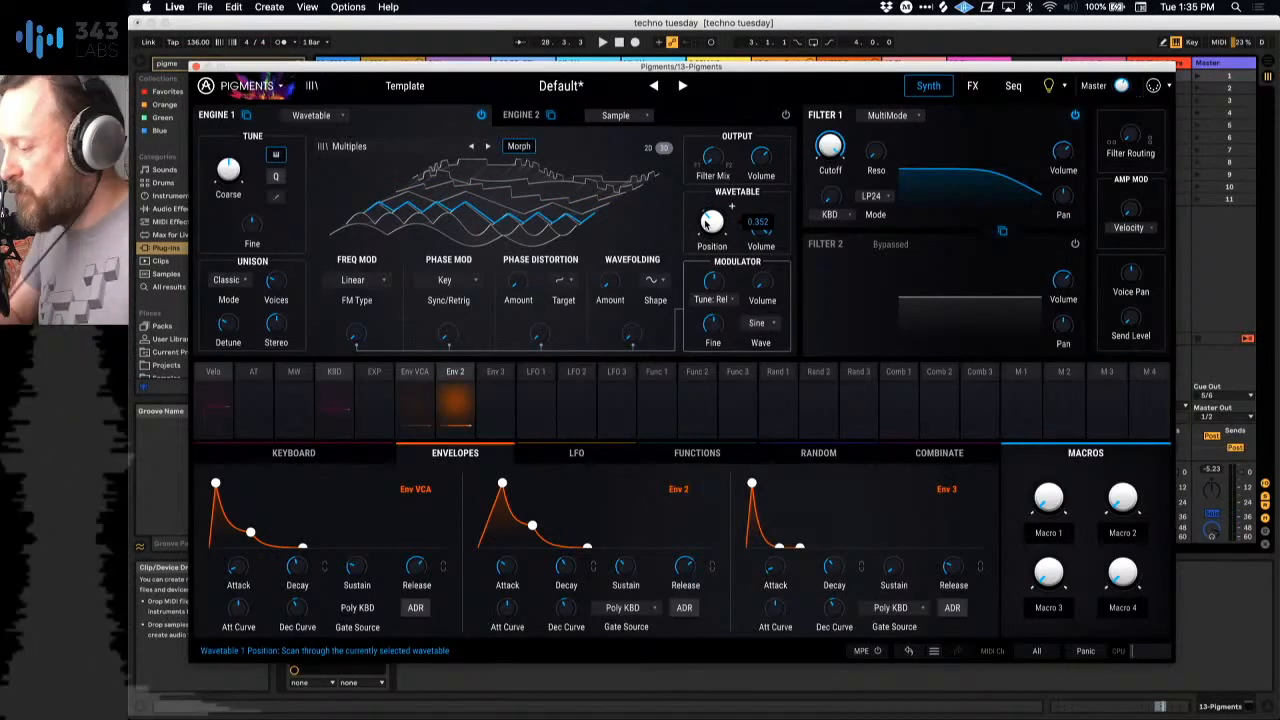
# Step: Set LFO 1's reset source to Free Running and add it as a modulator of Engine 1's wavetable Position at 0.21
pyautogui.click(536, 372)
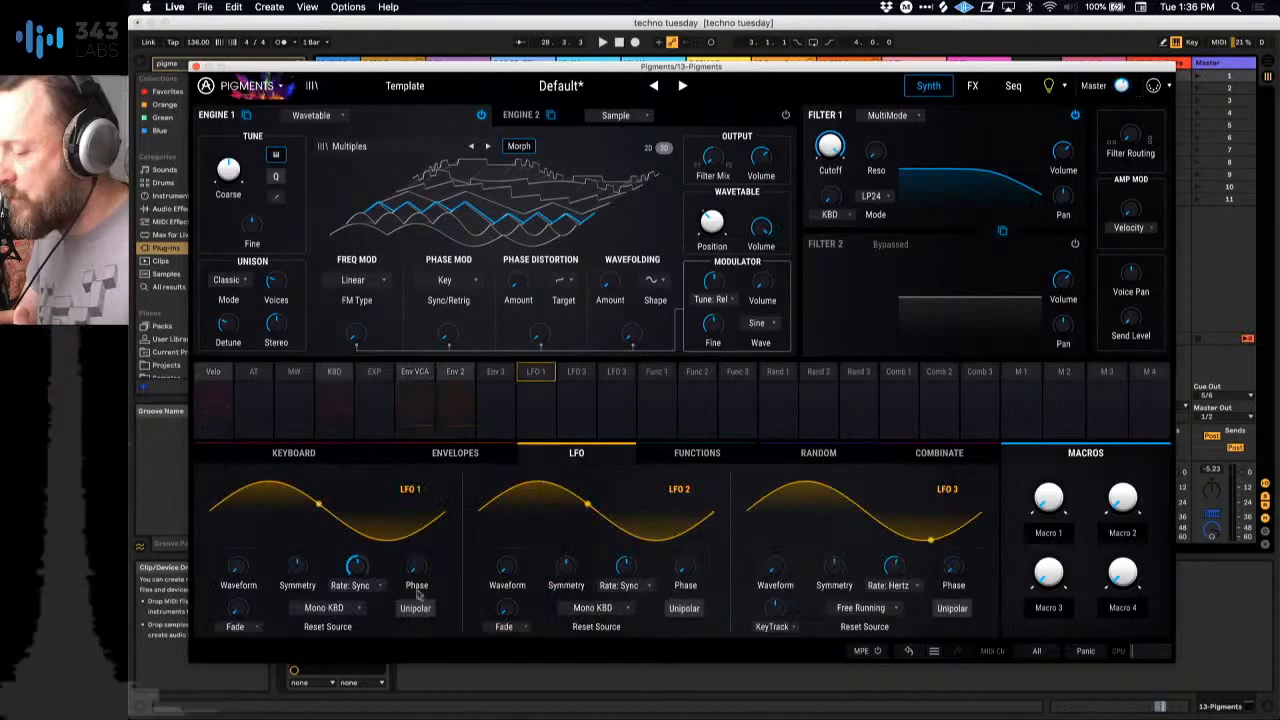
pyautogui.click(330, 608)
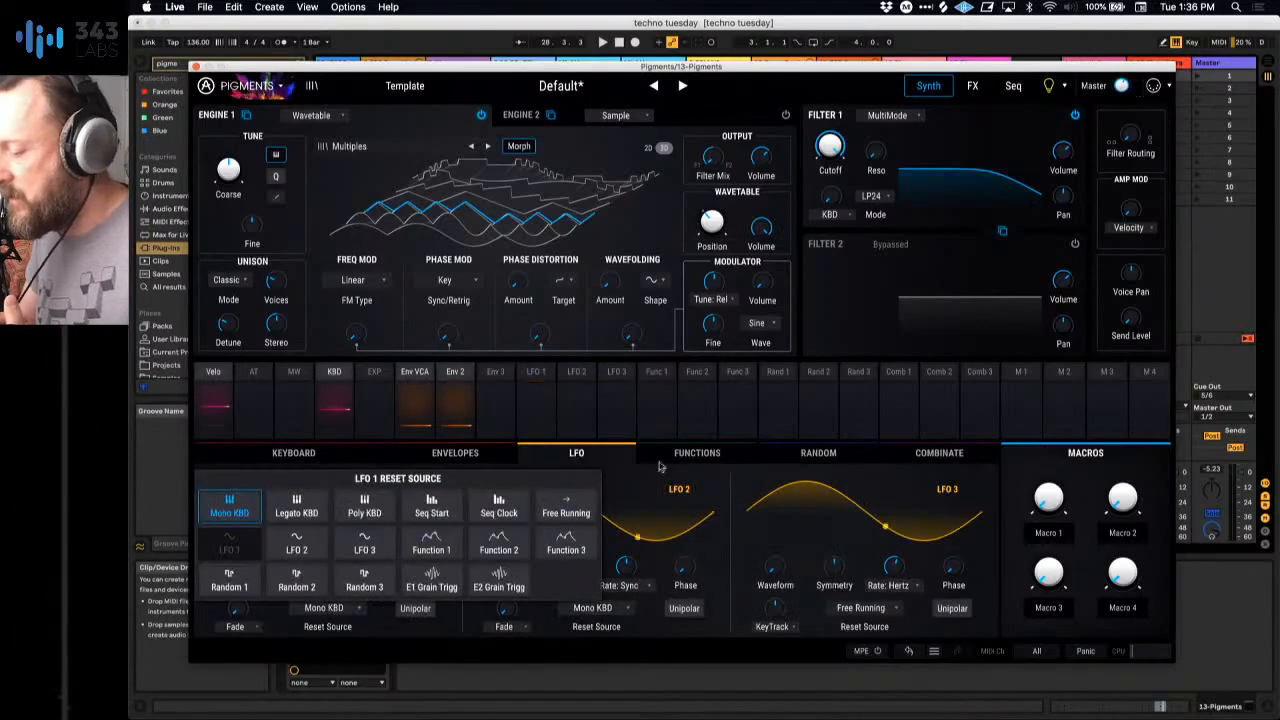
pyautogui.click(567, 514)
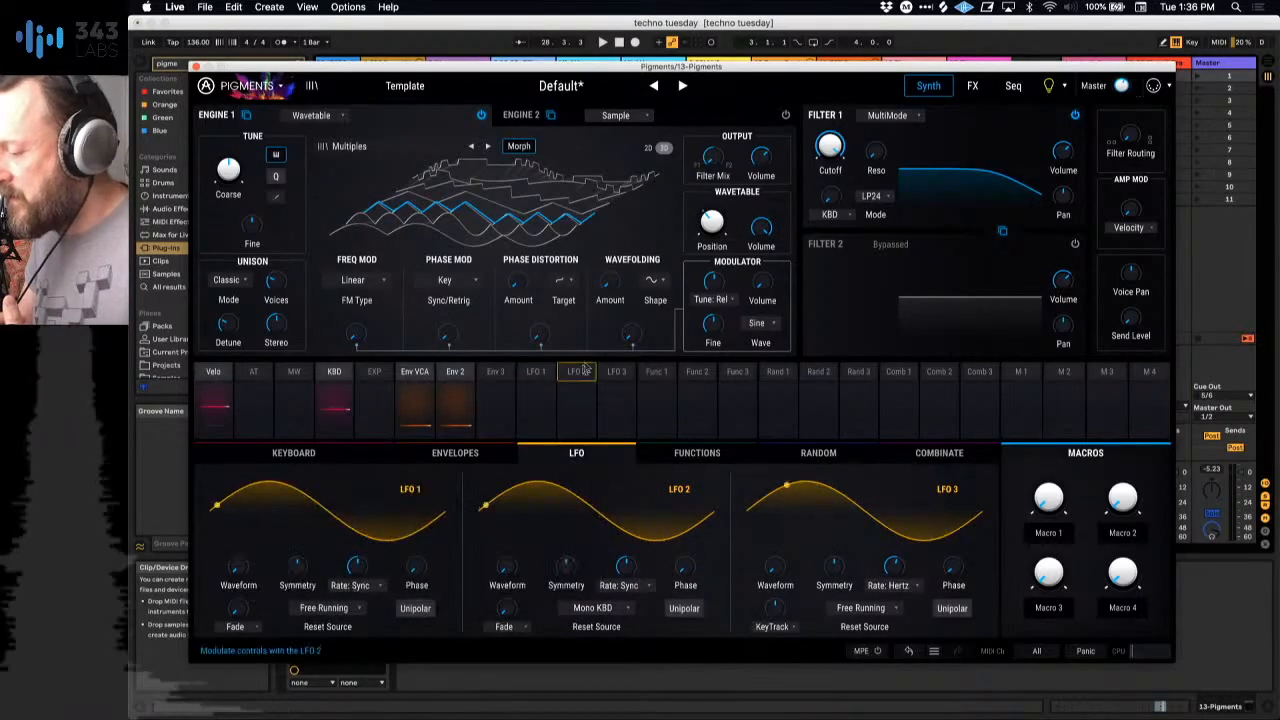
pyautogui.click(733, 210)
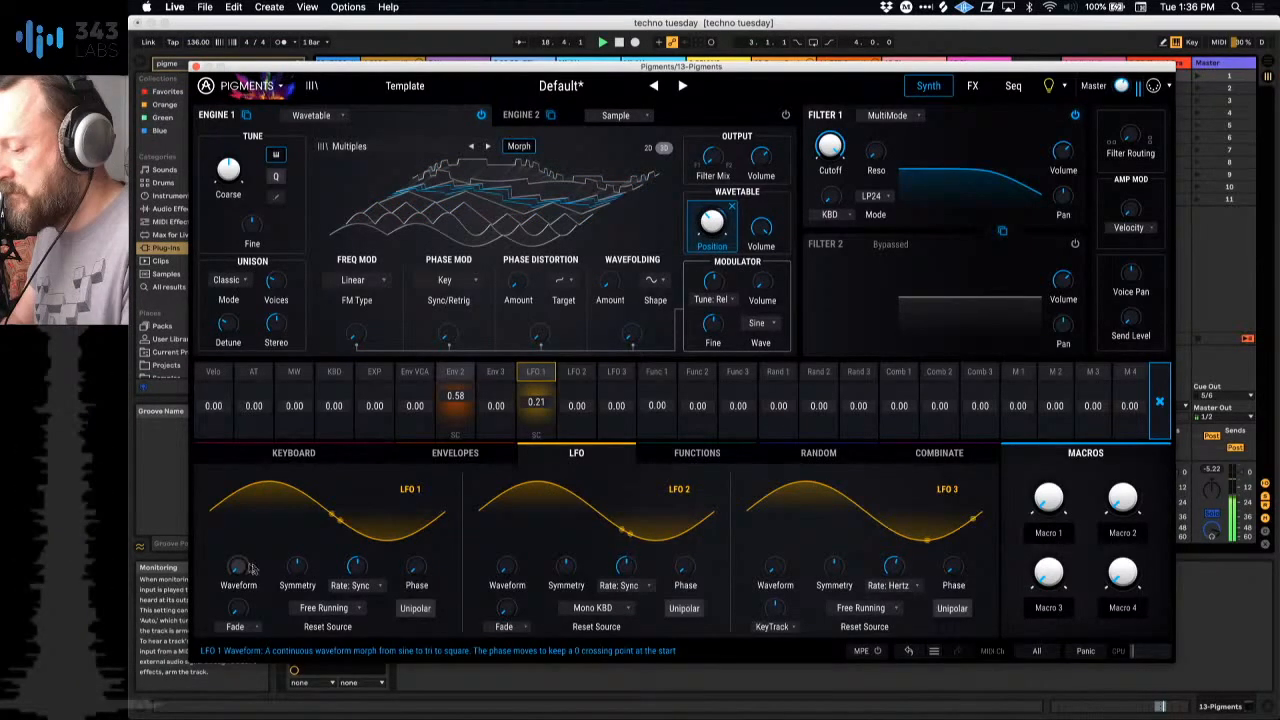
# Step: Switch LFO 1's rate type to Hertz and adjust its rate
pyautogui.click(377, 588)
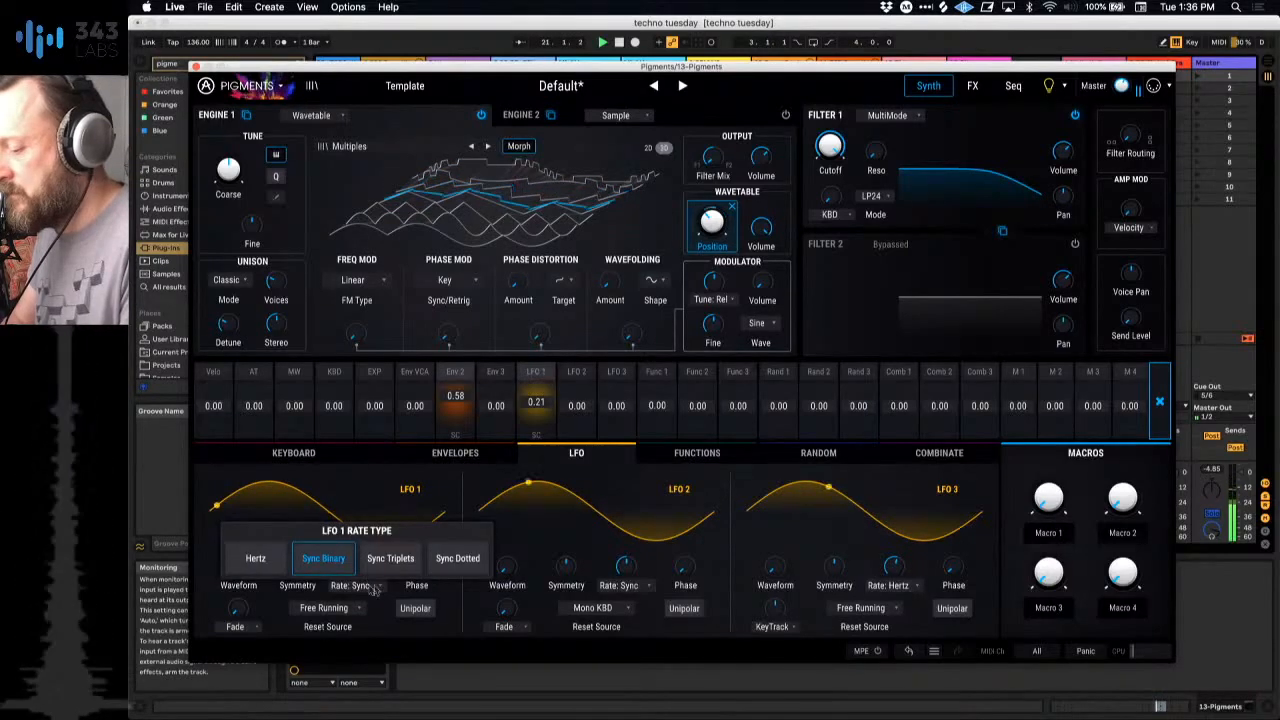
pyautogui.click(254, 557)
pyautogui.moveTo(357, 566)
pyautogui.mouseDown()
pyautogui.moveTo(357, 608)
pyautogui.moveTo(361, 563)
pyautogui.mouseUp()
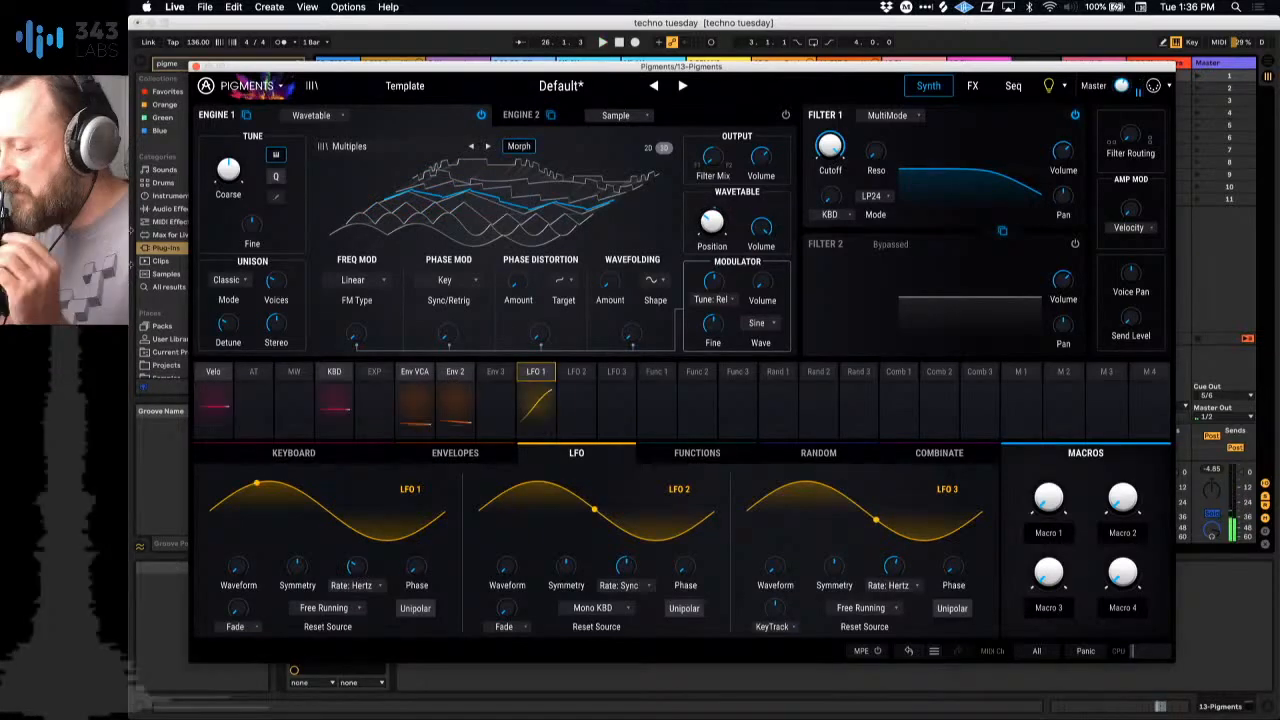
# Step: Create and launch an empty clip in the Wavetable track's fourth slot, and reopen the Pigments window of track 13
pyautogui.press('super+alt+p')
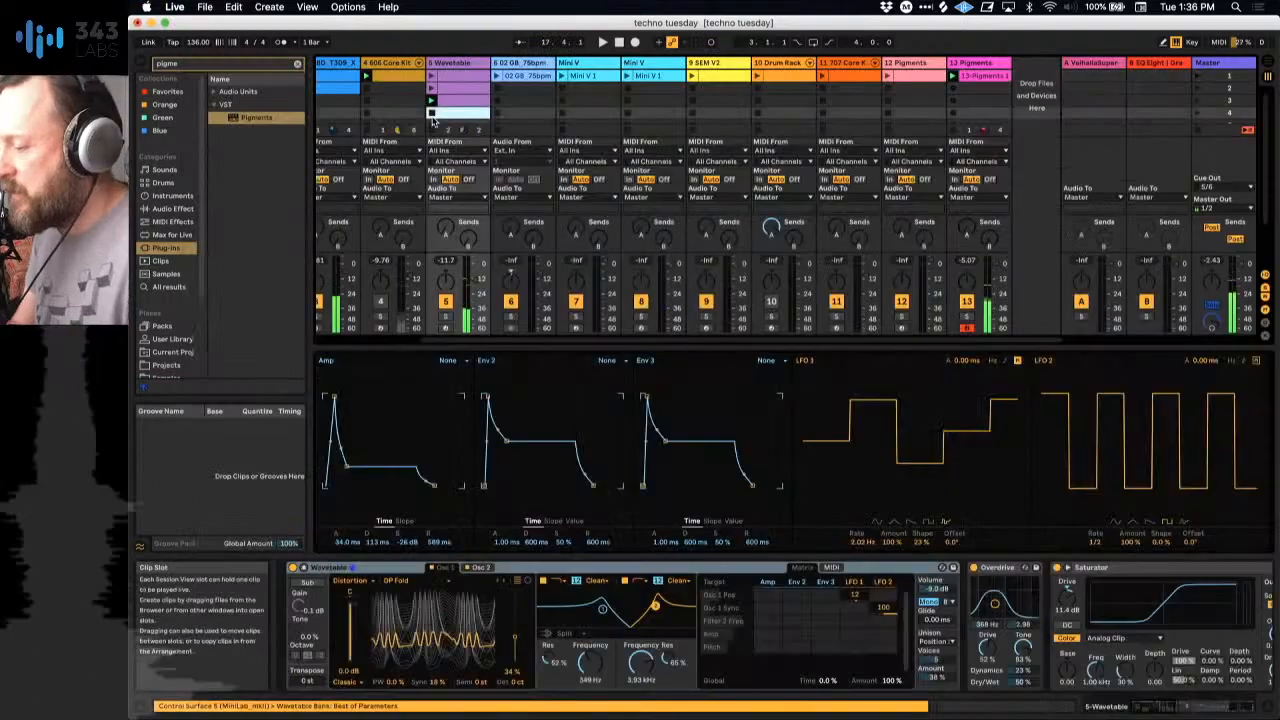
pyautogui.doubleClick(433, 113)
pyautogui.click(432, 113)
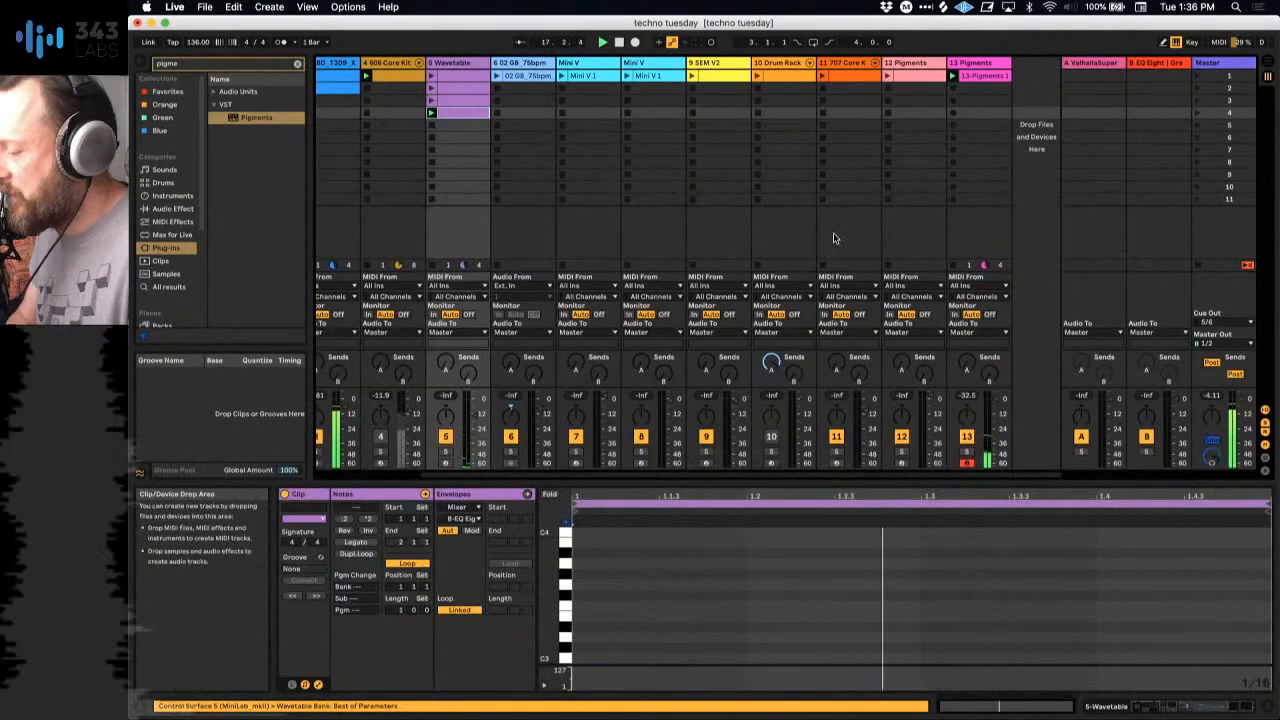
pyautogui.click(980, 63)
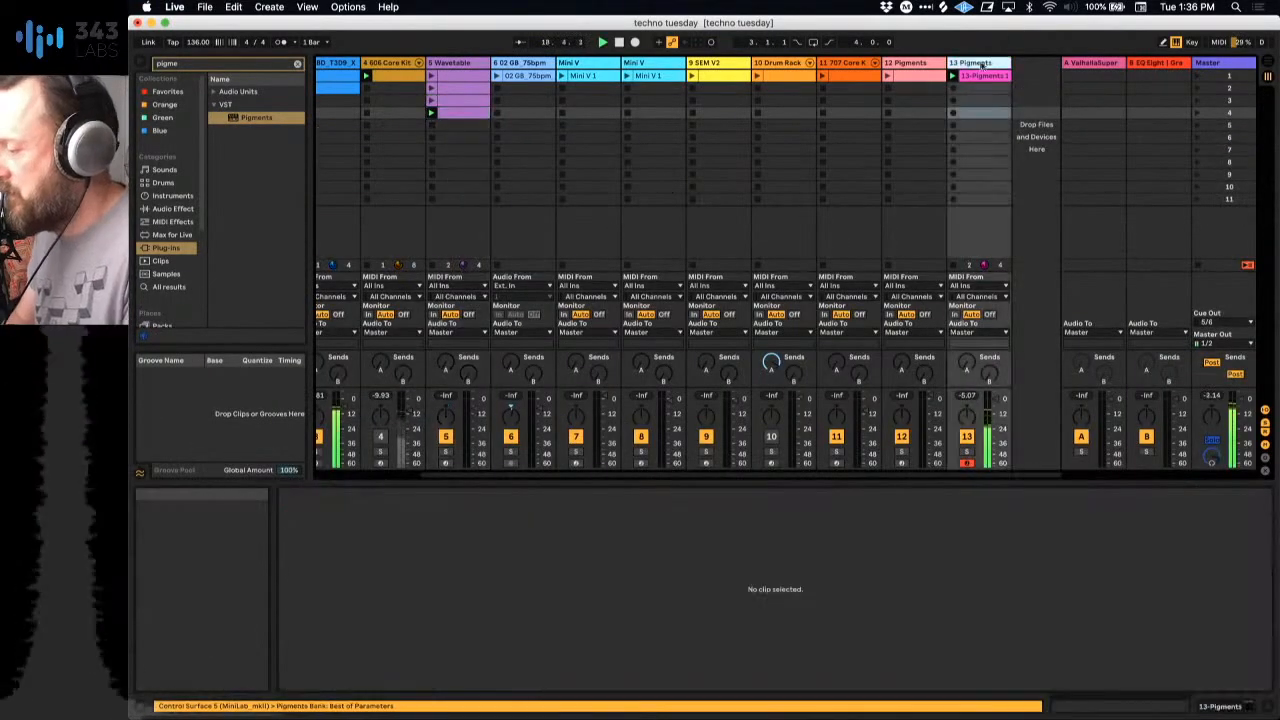
pyautogui.hotkey('shift', 'Tab')
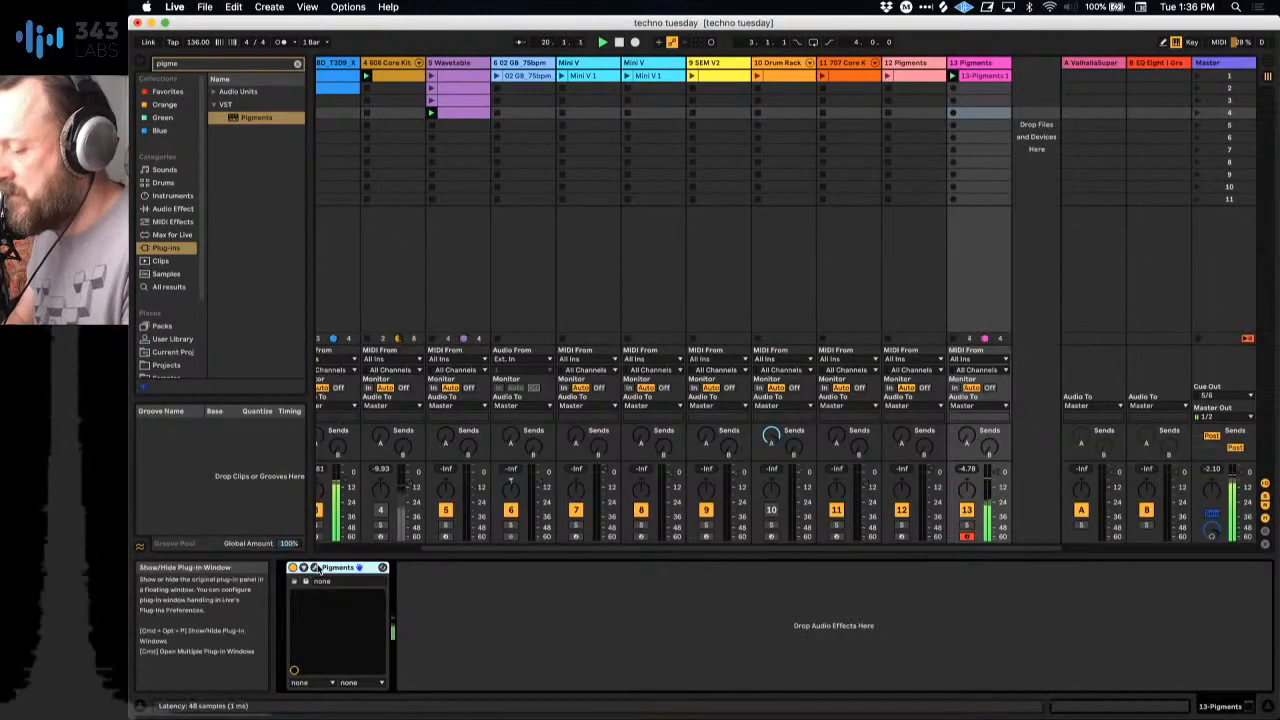
pyautogui.click(315, 567)
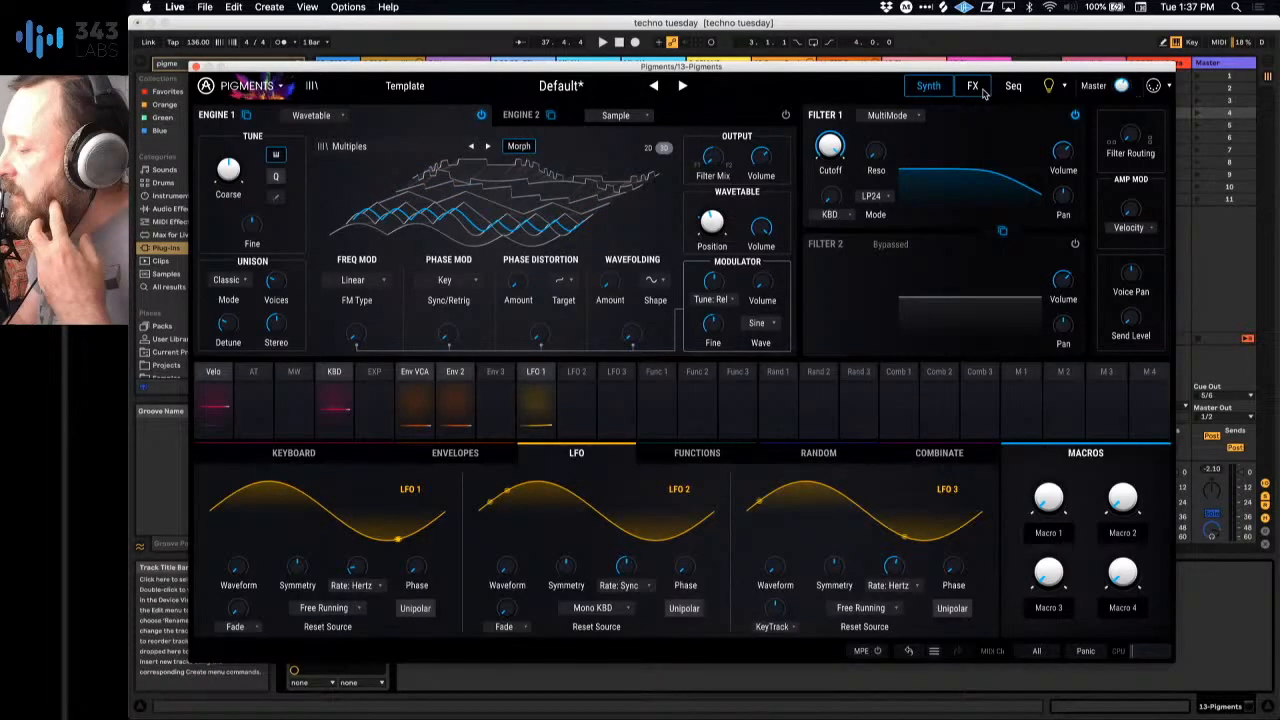
# Step: Audition the MultiMode, LowPass Gate and Surgeon types on Filter 1, and choose SEM
pyautogui.click(913, 117)
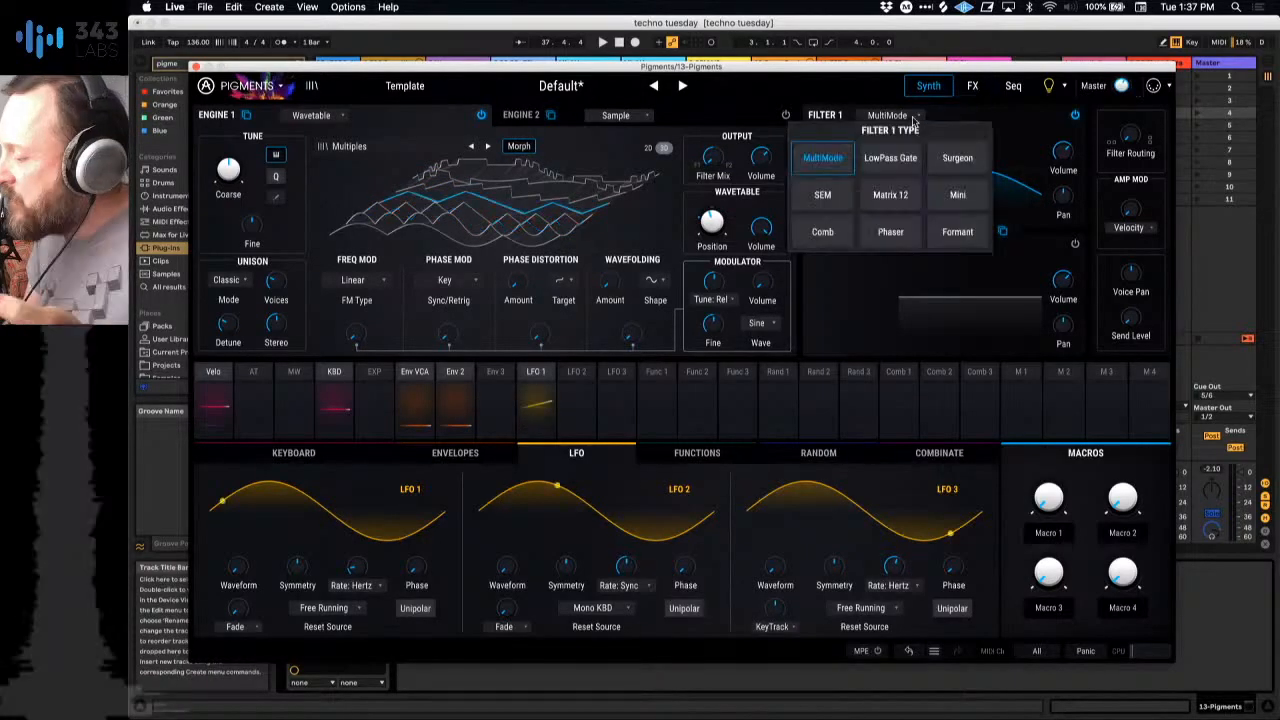
pyautogui.click(841, 158)
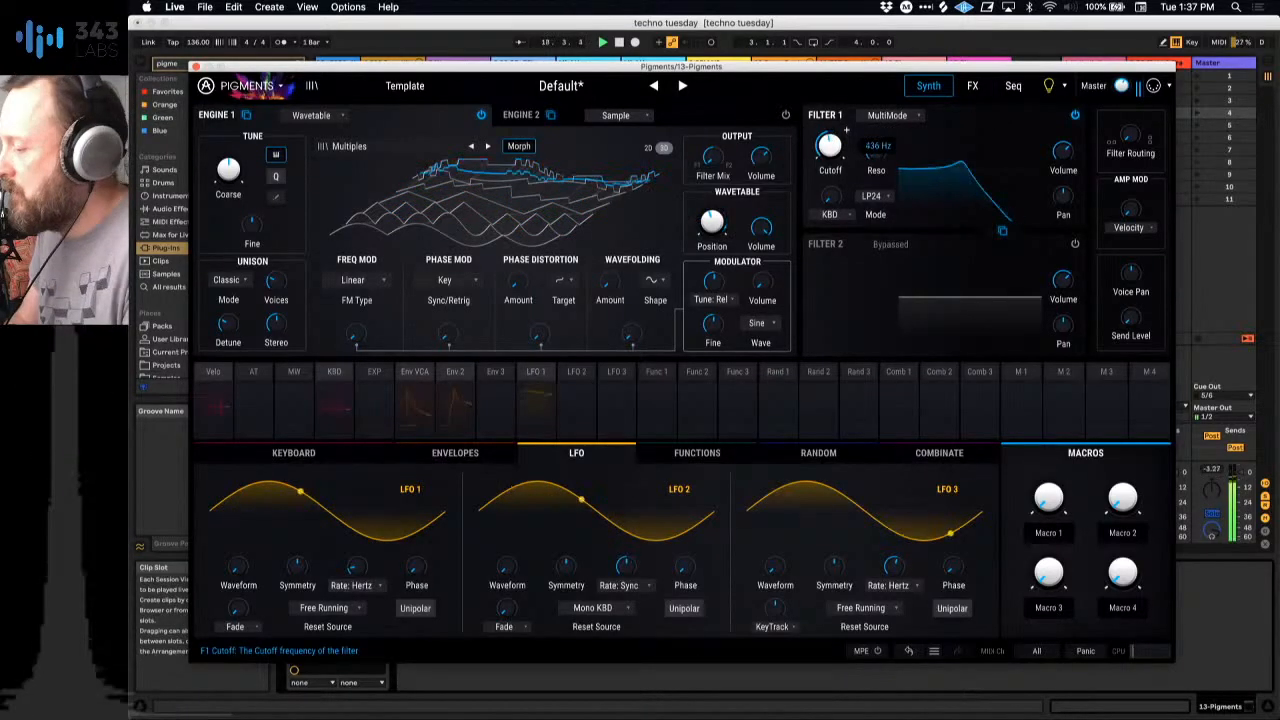
pyautogui.click(906, 118)
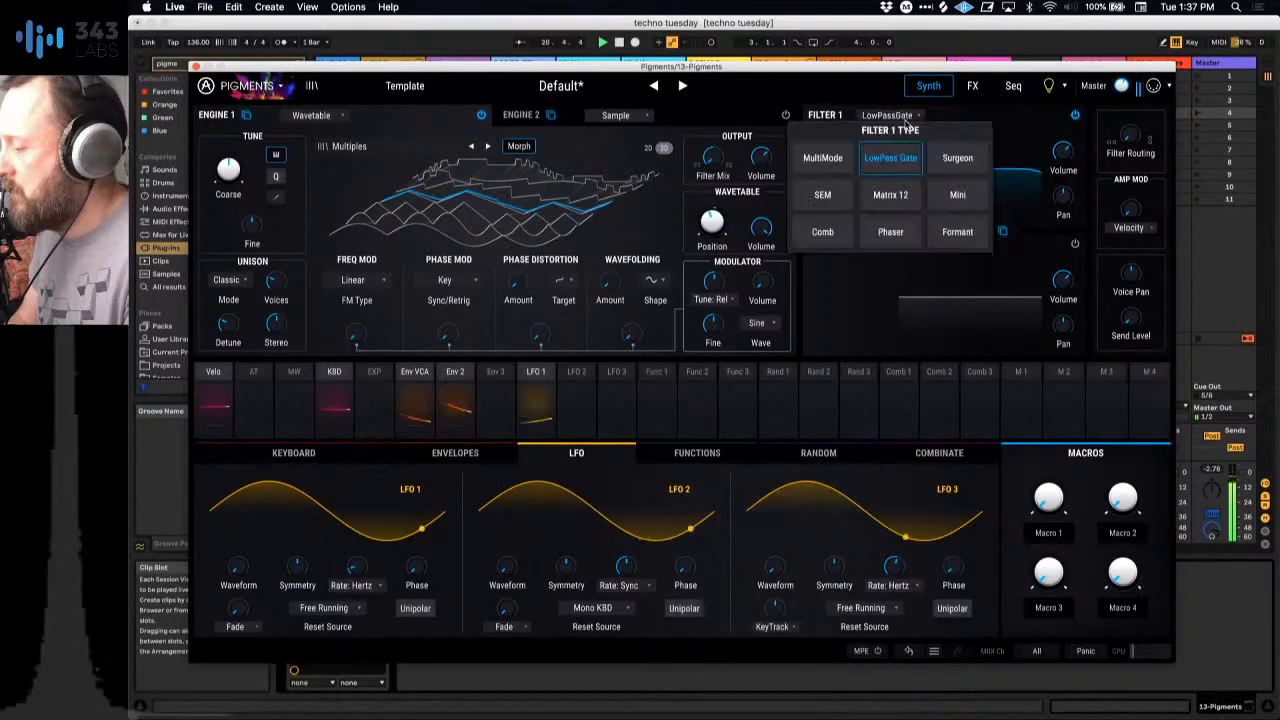
pyautogui.click(957, 157)
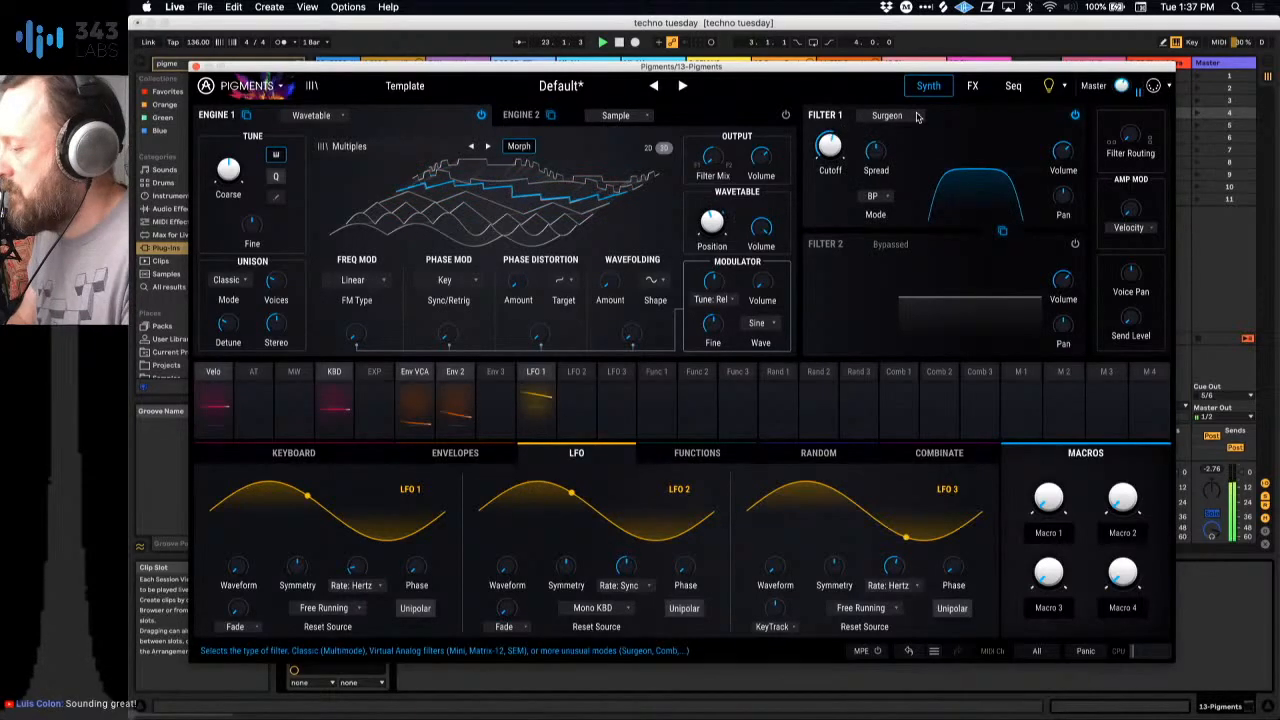
pyautogui.click(918, 117)
pyautogui.click(862, 152)
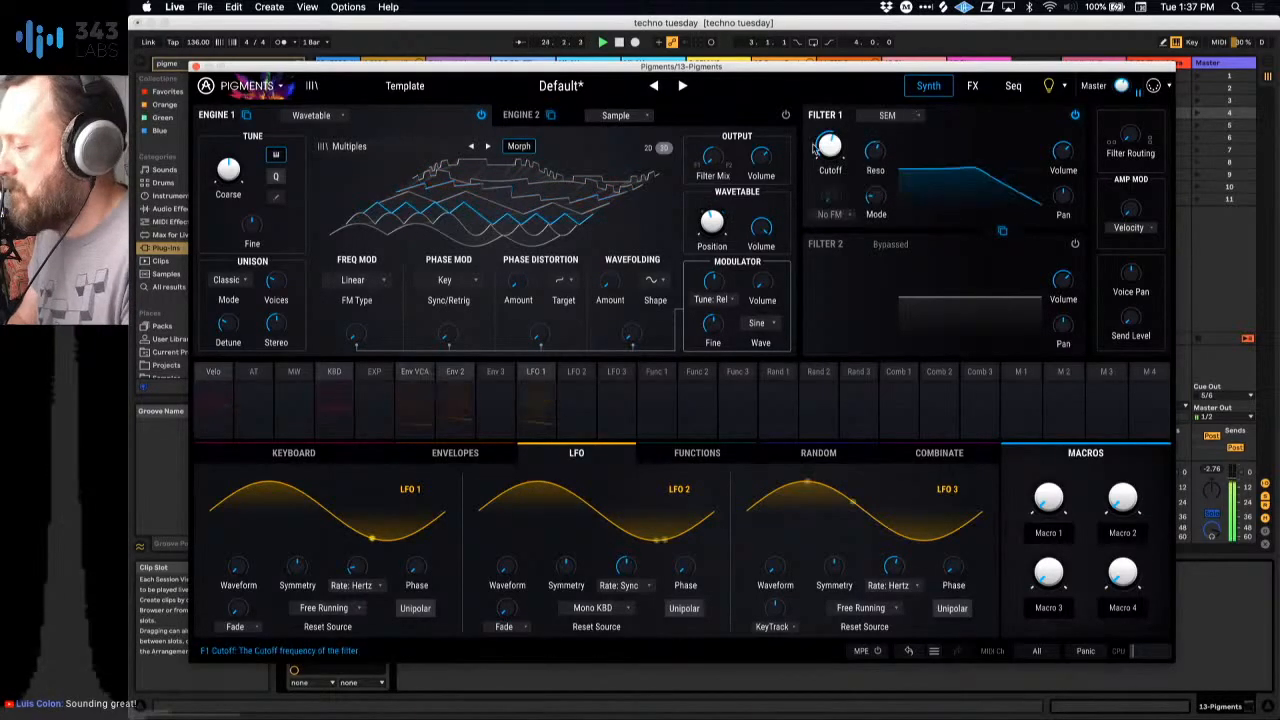
# Step: Morph Filter 1's SEM mode through band-pass and settle it on notch
pyautogui.moveTo(876, 196); pyautogui.dragTo(876, 190)
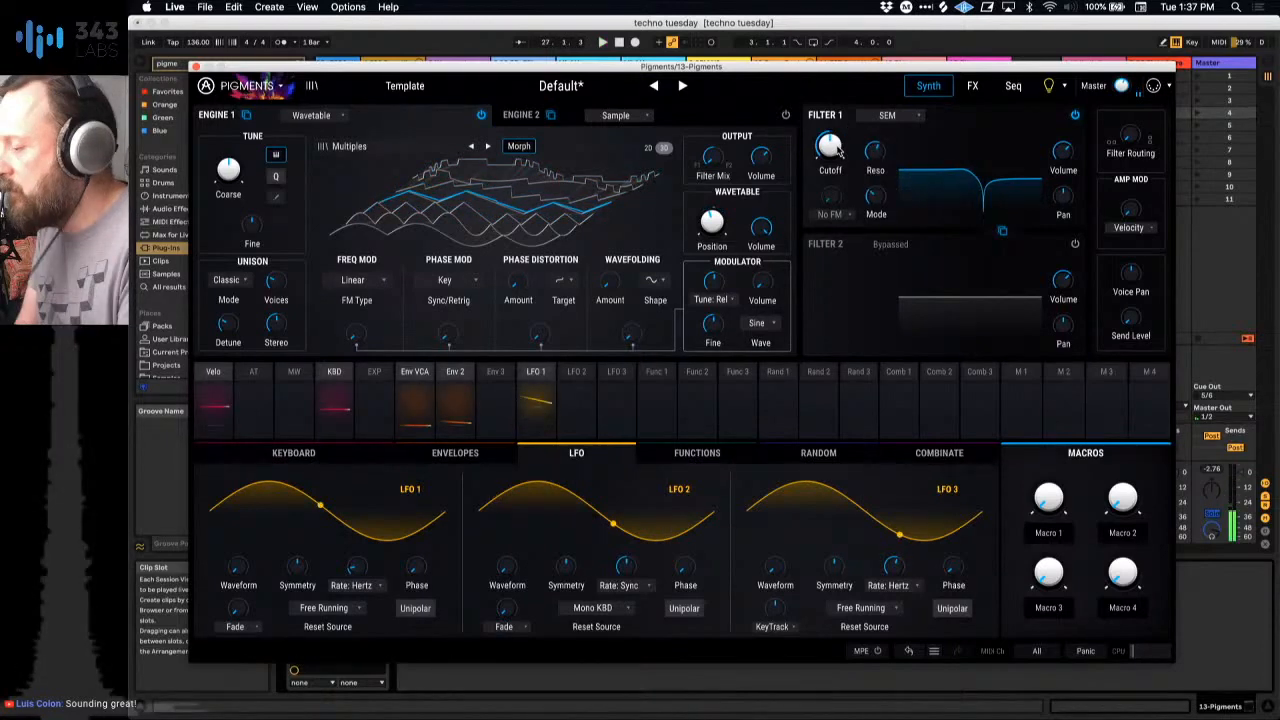
pyautogui.moveTo(876, 196); pyautogui.dragTo(893, 187)
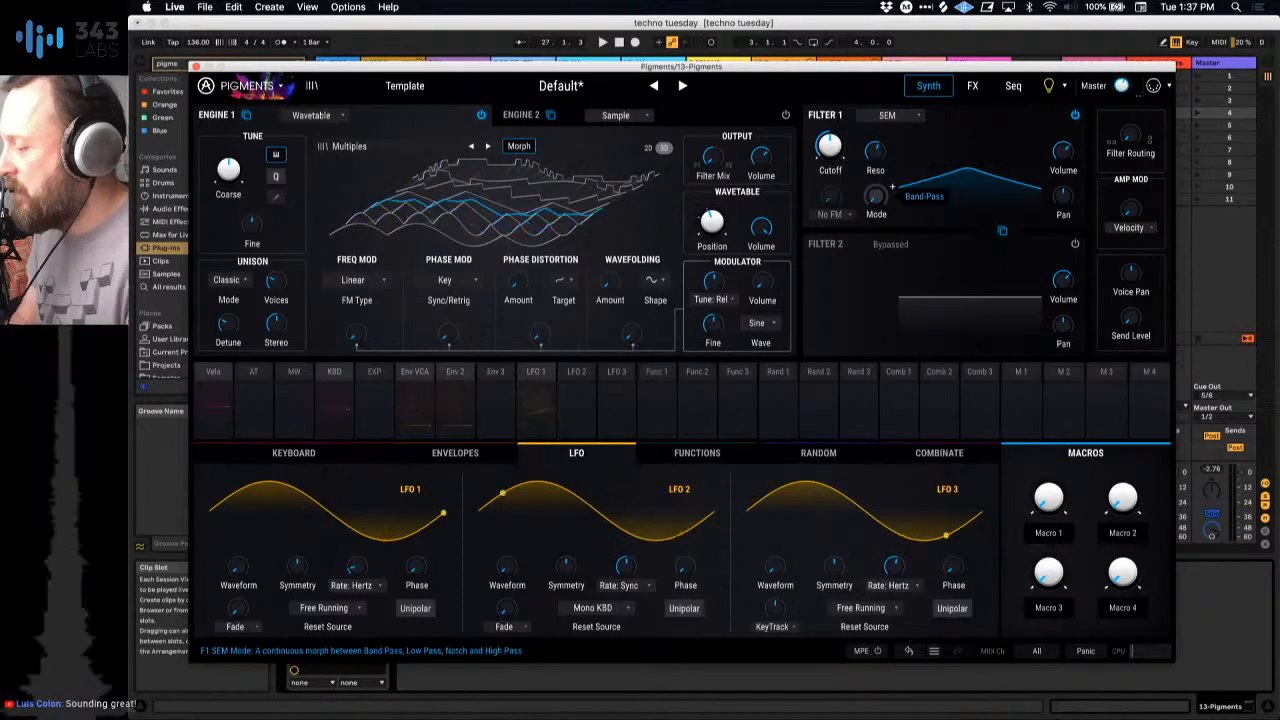
pyautogui.moveTo(876, 196); pyautogui.dragTo(876, 140)
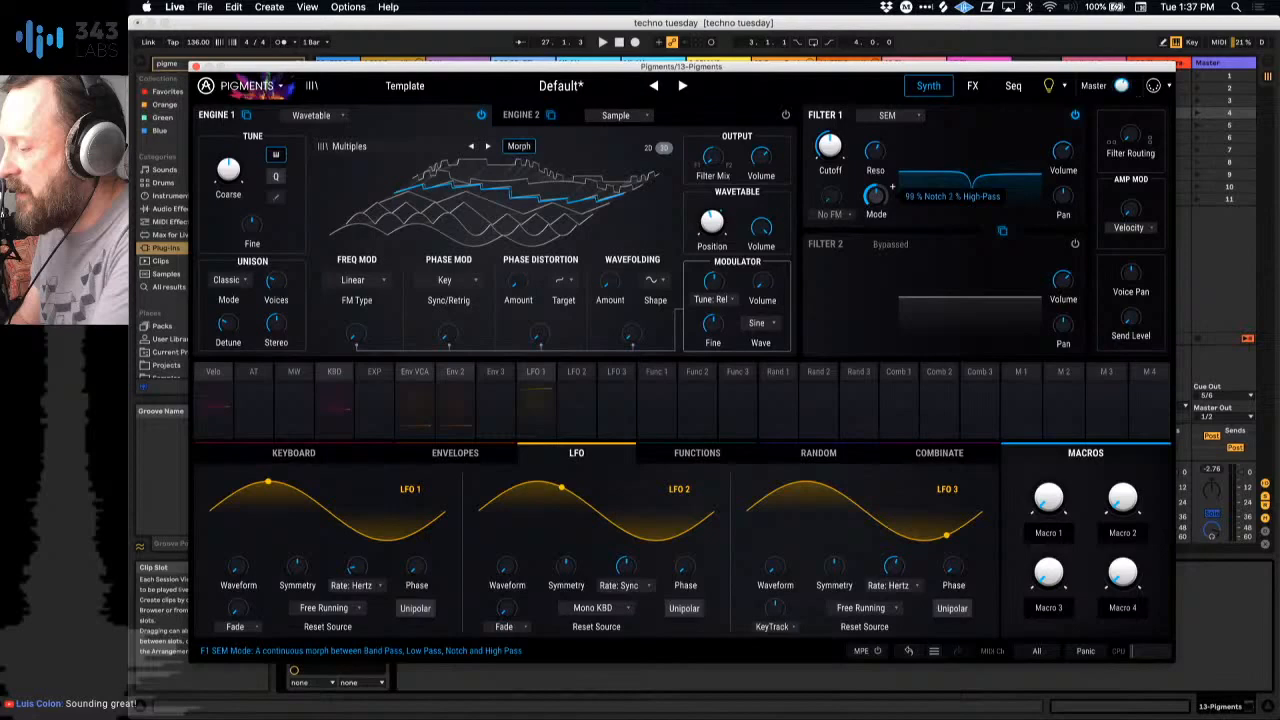
pyautogui.moveTo(876, 196); pyautogui.dragTo(884, 325)
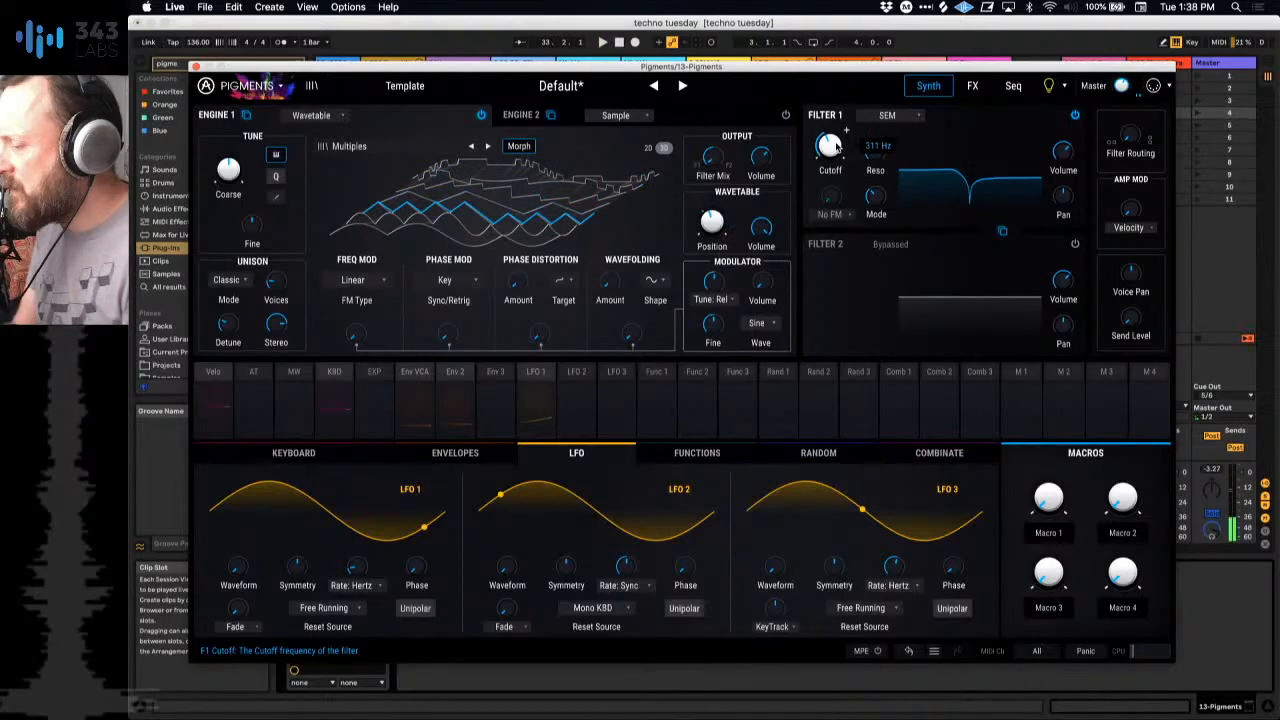
# Step: Try modulating Filter 1's cutoff with Env 2 at 0.25, and remove that routing
pyautogui.click(463, 456)
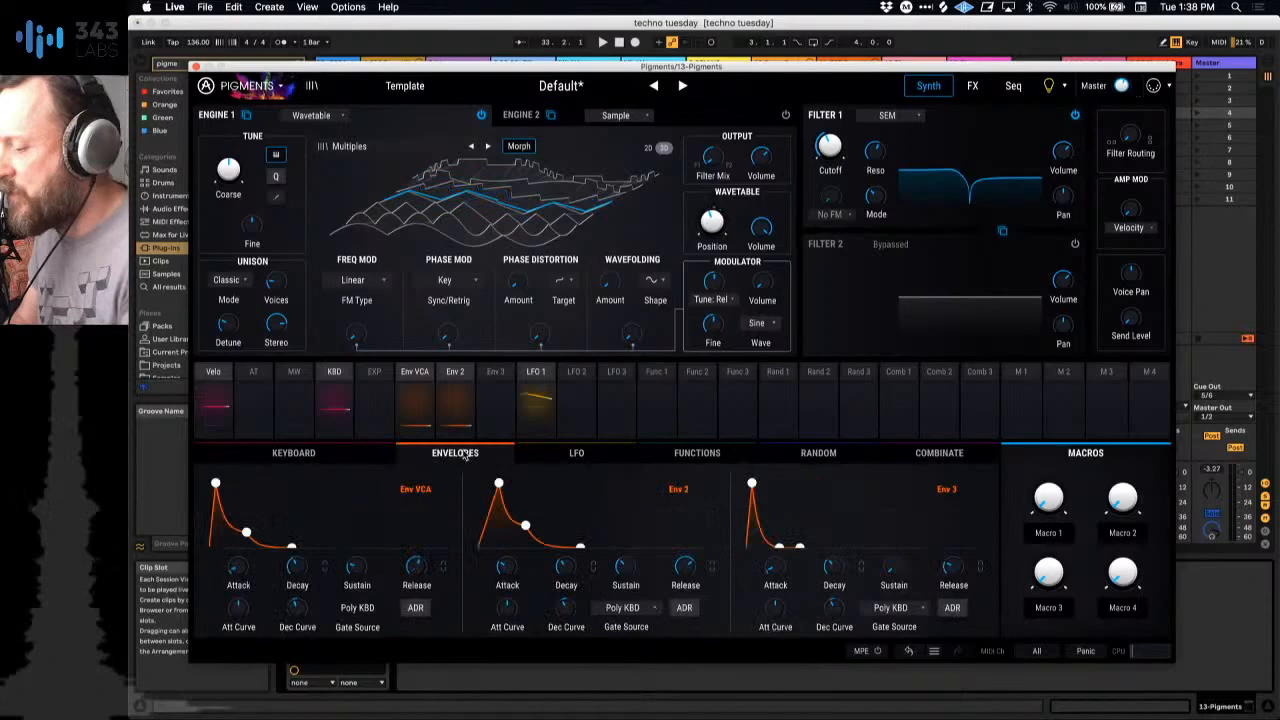
pyautogui.click(456, 373)
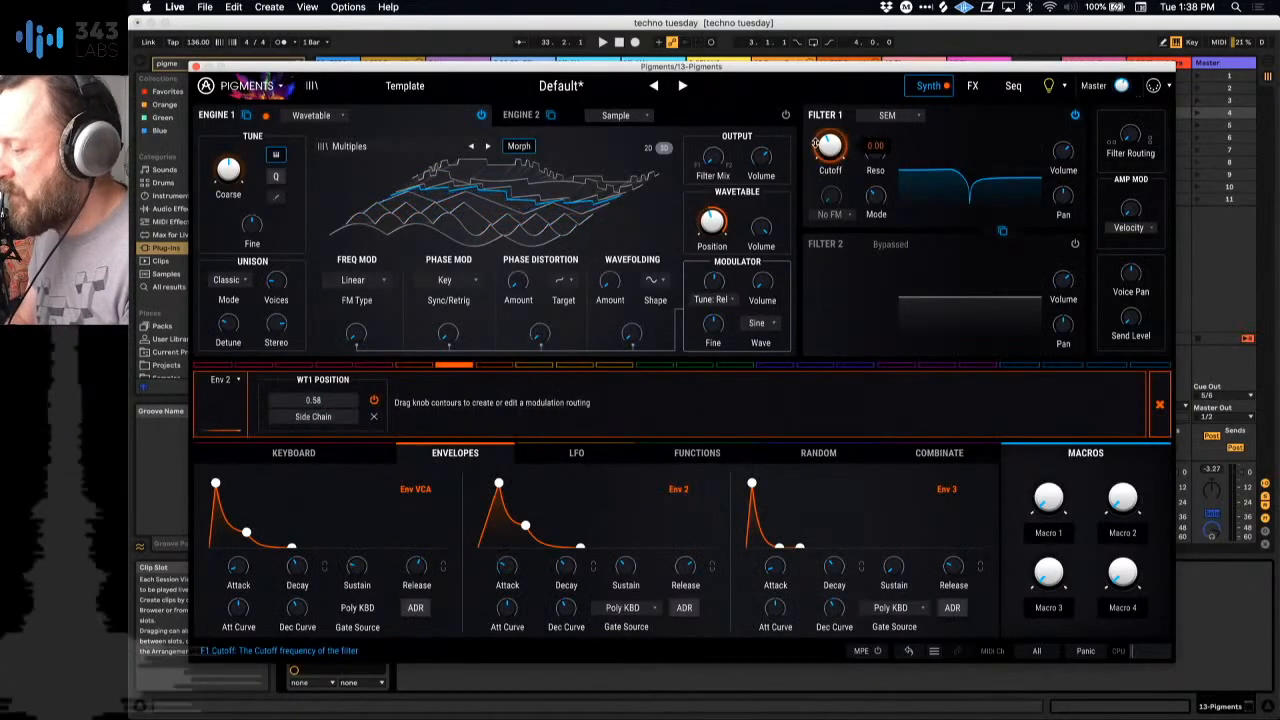
pyautogui.moveTo(816, 144); pyautogui.dragTo(816, 143)
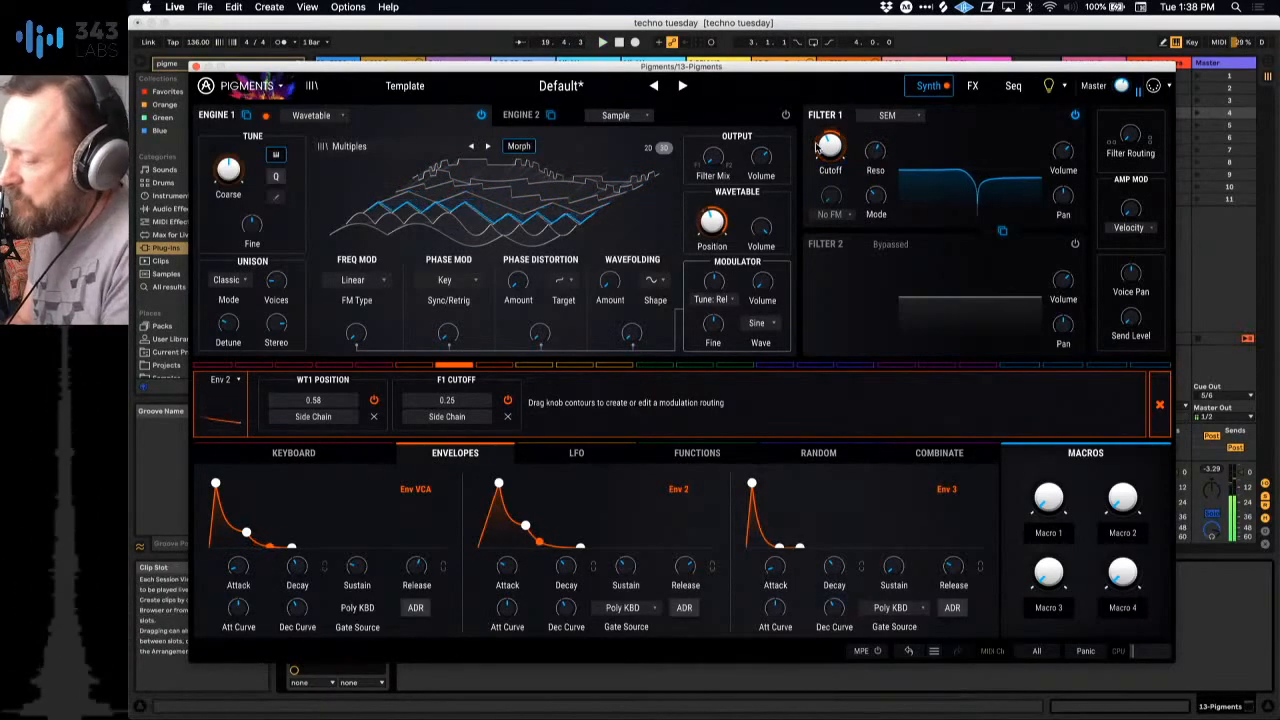
pyautogui.click(508, 419)
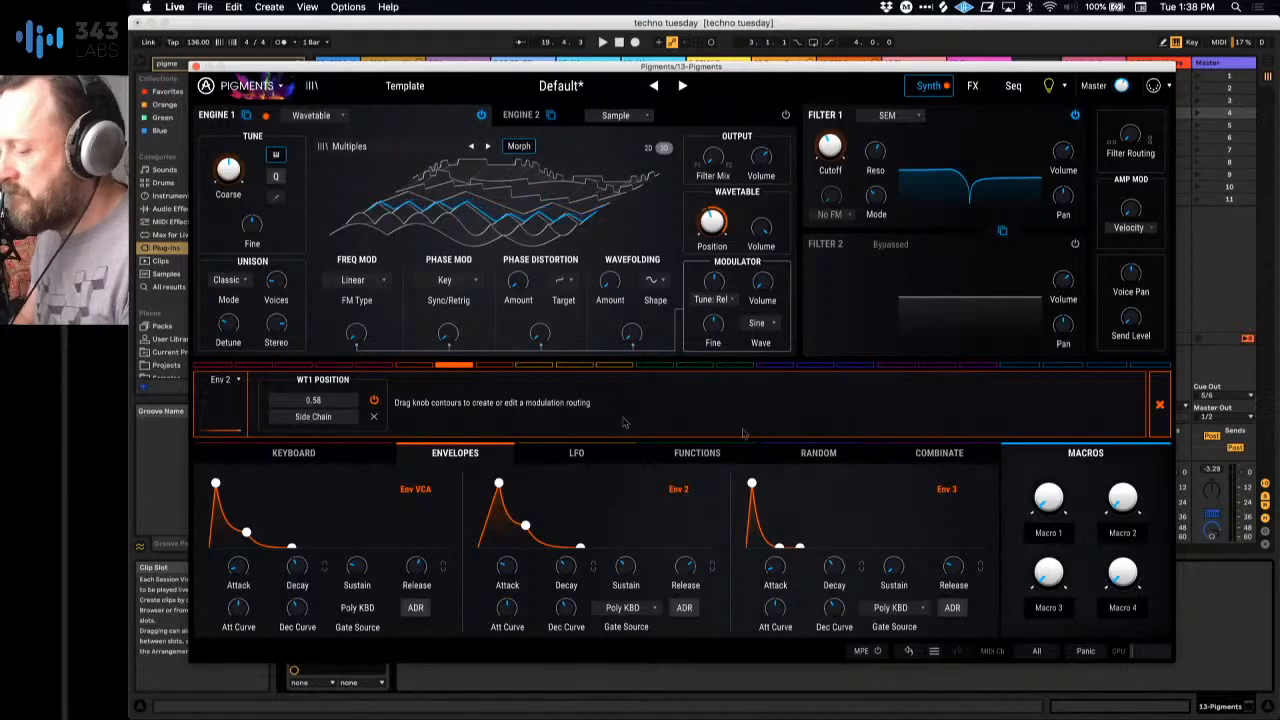
pyautogui.click(234, 381)
pyautogui.click(234, 381)
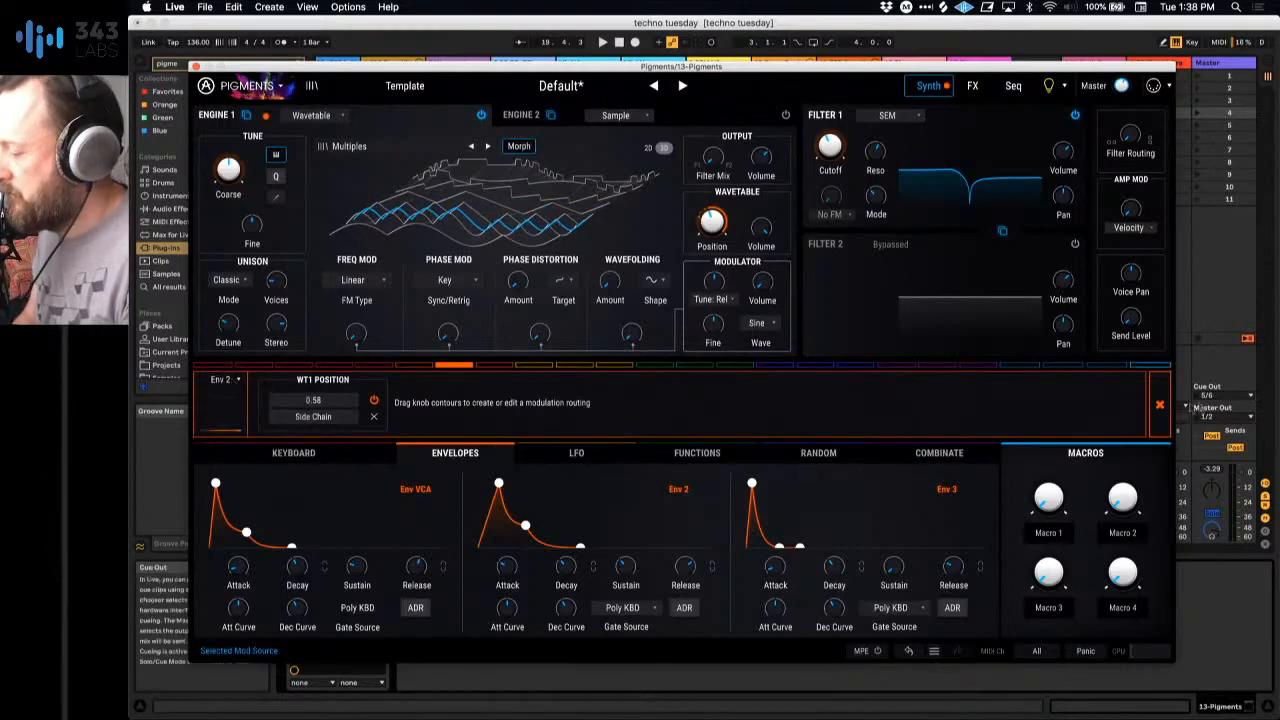
# Step: Route Env 3 to Filter 1's cutoff with a modulation amount of 0.52
pyautogui.click(1159, 405)
pyautogui.click(497, 392)
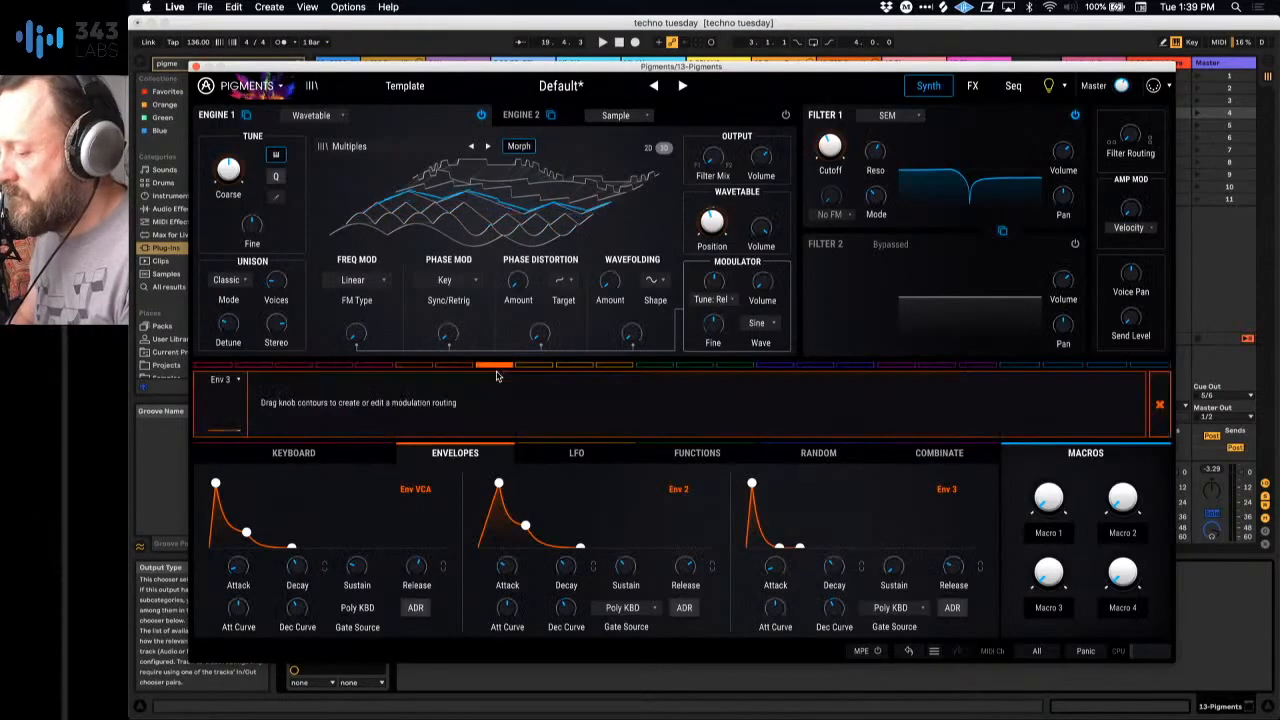
pyautogui.moveTo(826, 158)
pyautogui.mouseDown()
pyautogui.moveTo(826, 128)
pyautogui.moveTo(829, 174)
pyautogui.mouseUp()
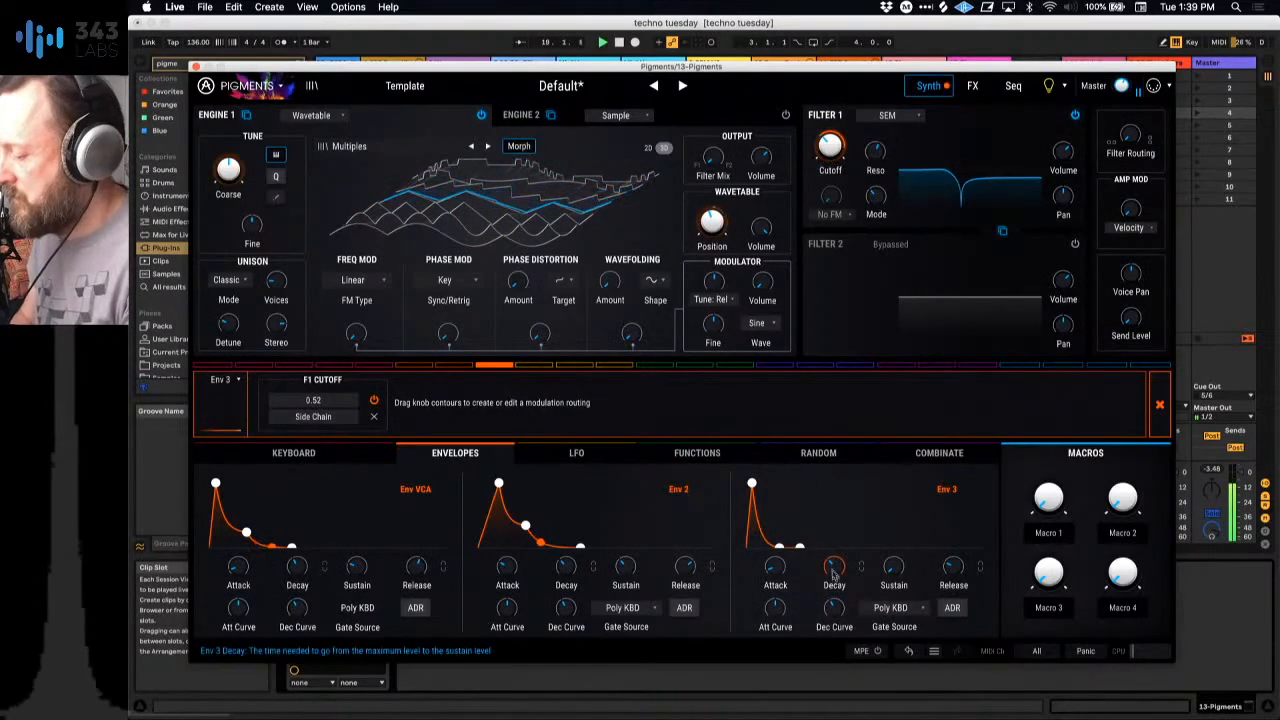
# Step: Lengthen Env 3's decay and release, raise its sustain, modulate its own attack by -0.08, and lower Filter 1's cutoff
pyautogui.moveTo(834, 568); pyautogui.dragTo(775, 566)
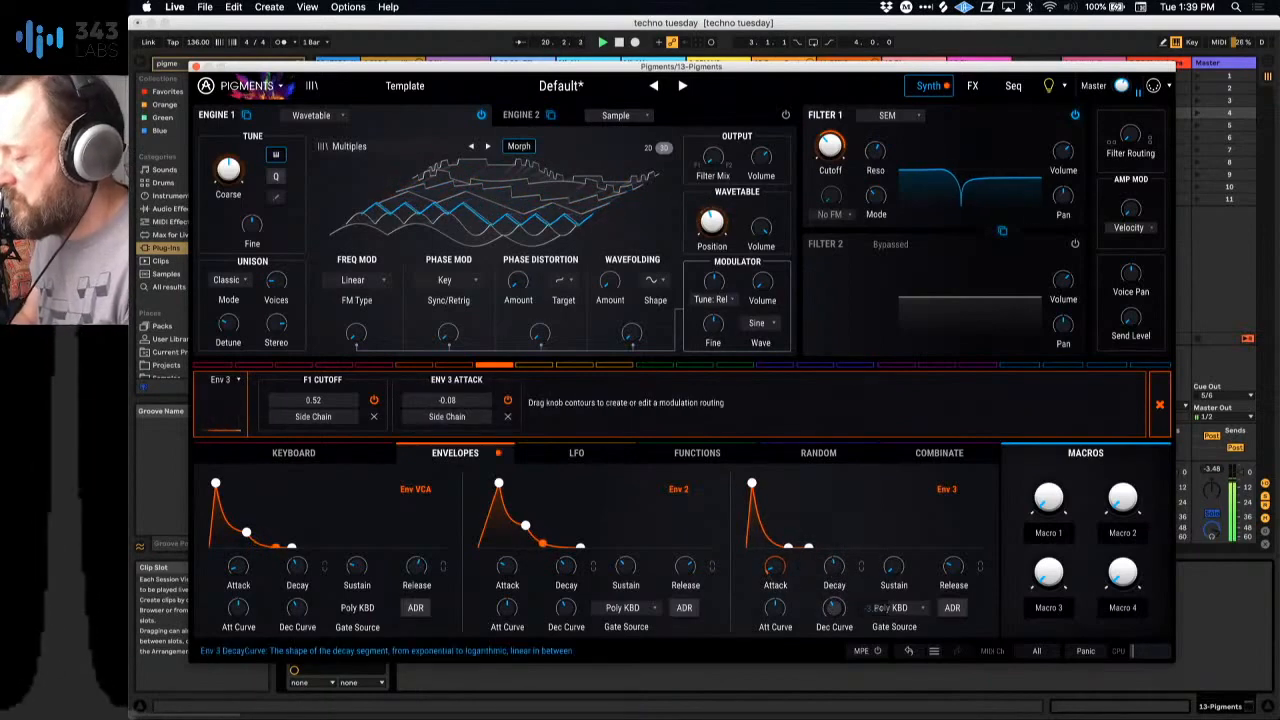
pyautogui.moveTo(900, 571); pyautogui.dragTo(954, 551)
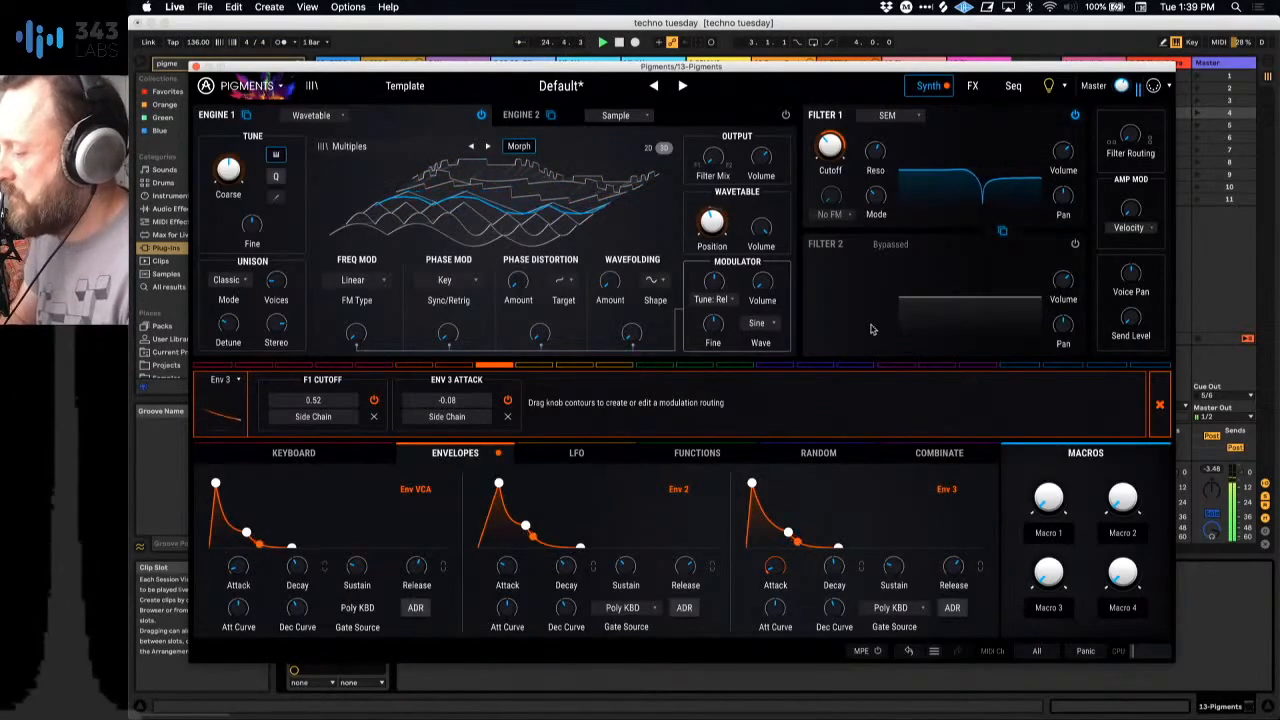
pyautogui.moveTo(830, 148); pyautogui.dragTo(830, 149)
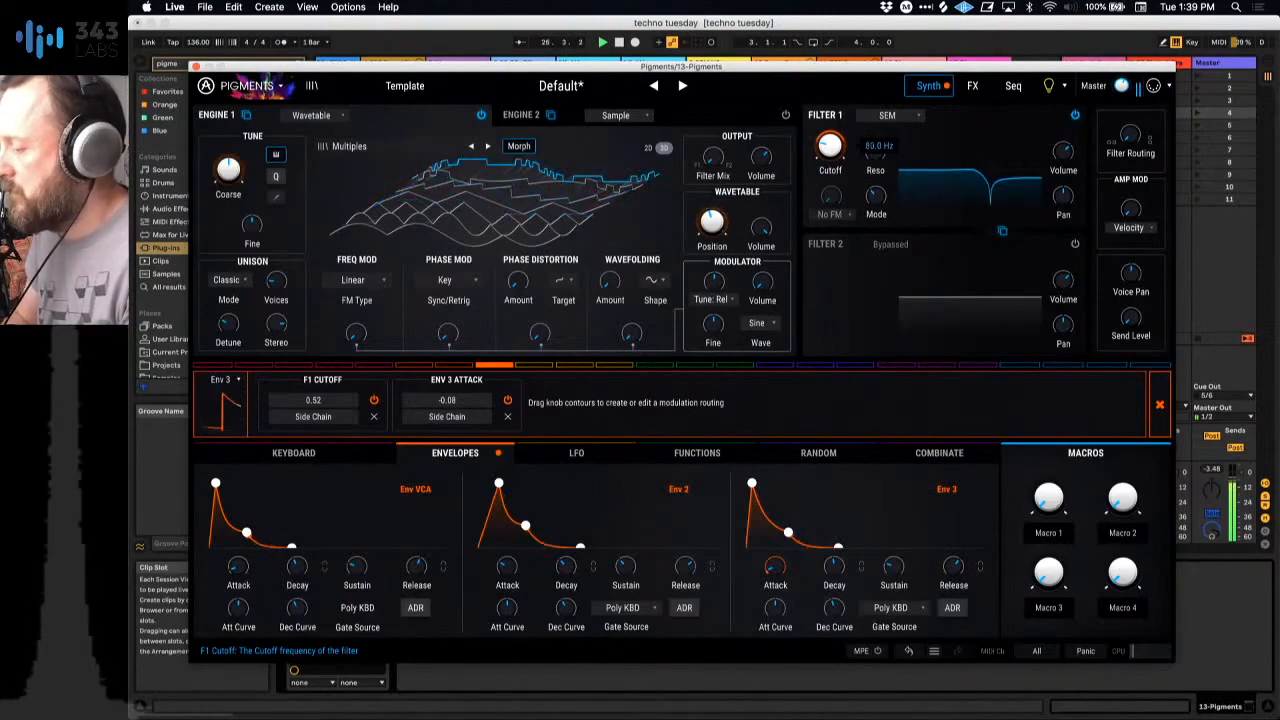
# Step: Close the Pigments window and launch the second clip on track 3 and the 02 GB_75bpm clip on track 6
pyautogui.click(196, 66)
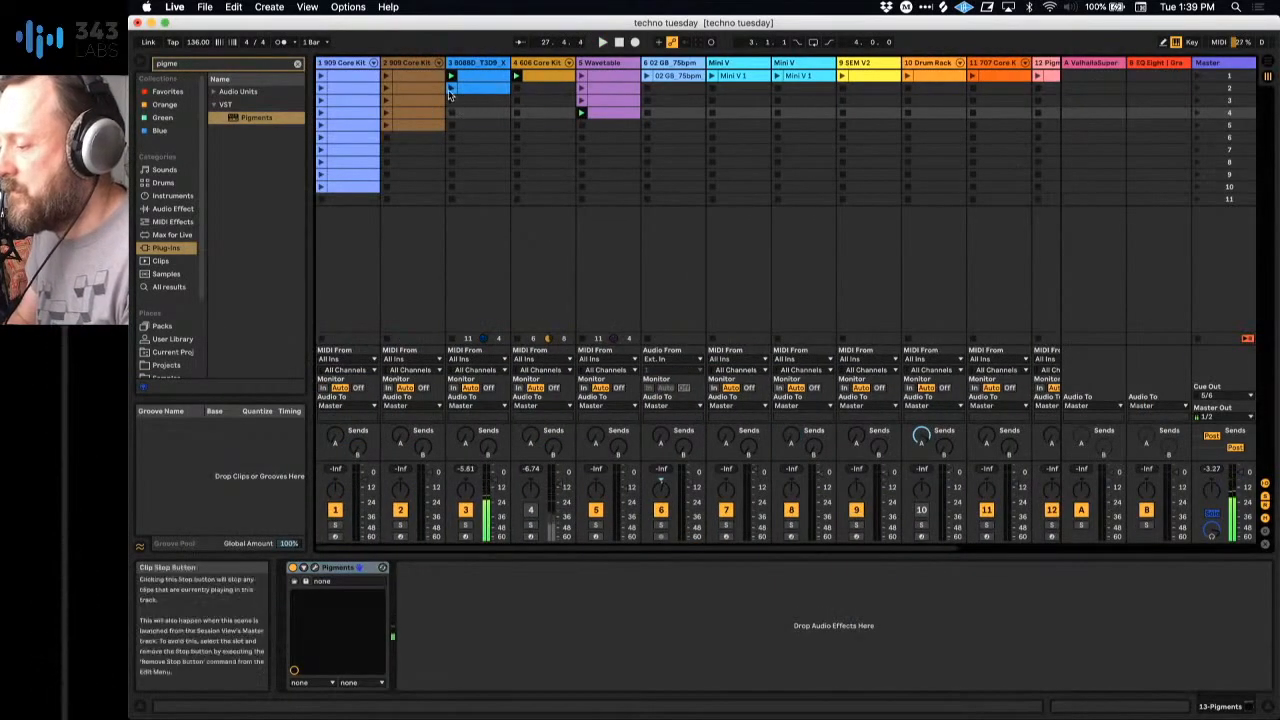
pyautogui.click(462, 104)
pyautogui.click(672, 85)
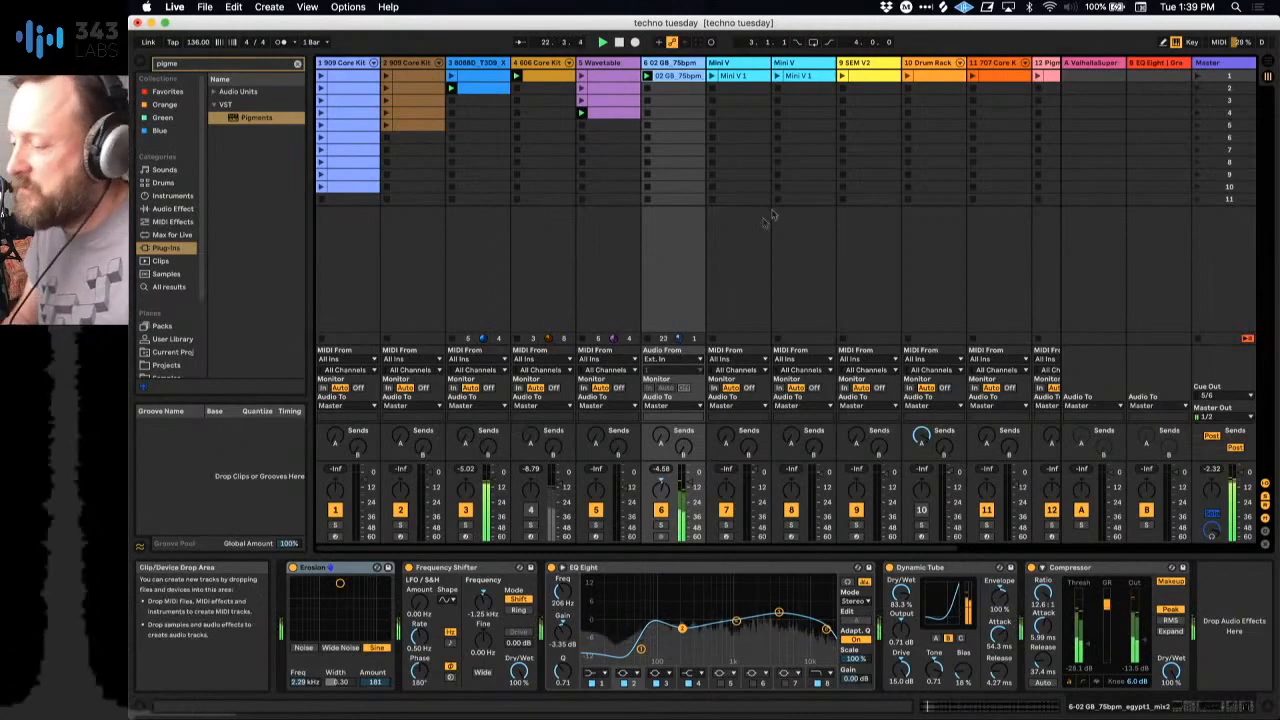
# Step: Audition the 707 Core Kit track's clip, and delete that track
pyautogui.hscroll(3, 771, 209)
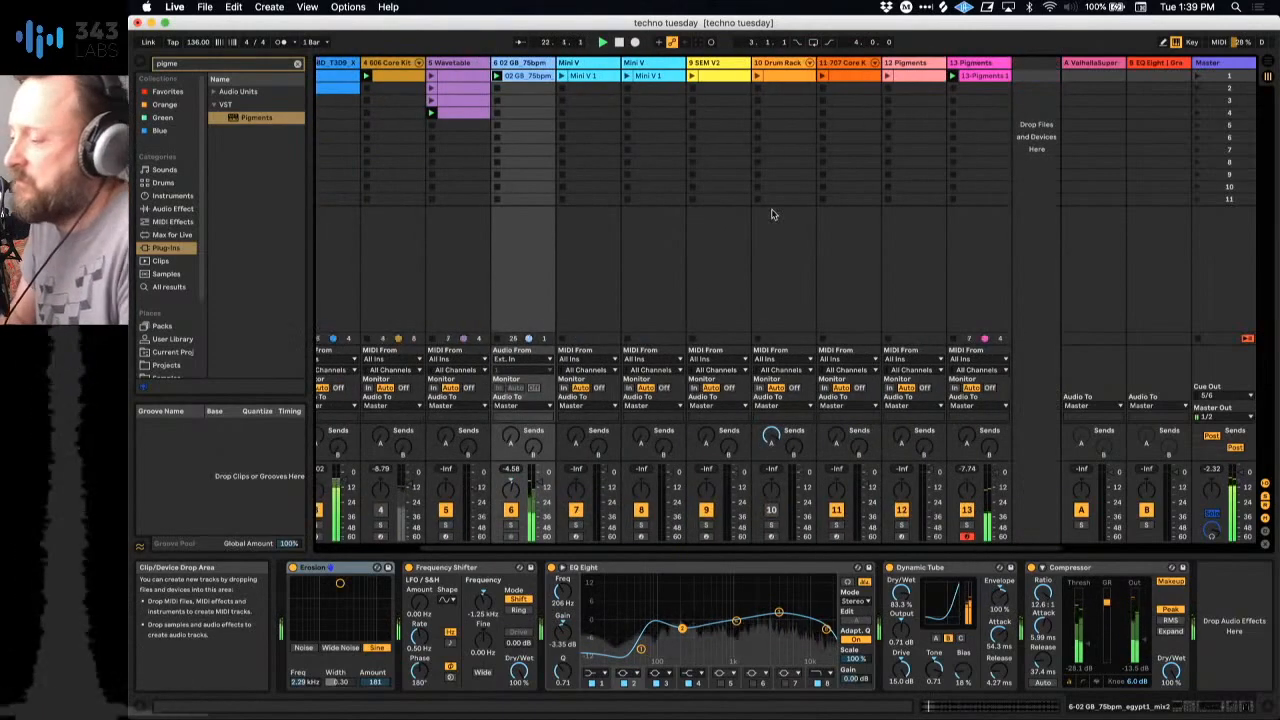
pyautogui.click(836, 86)
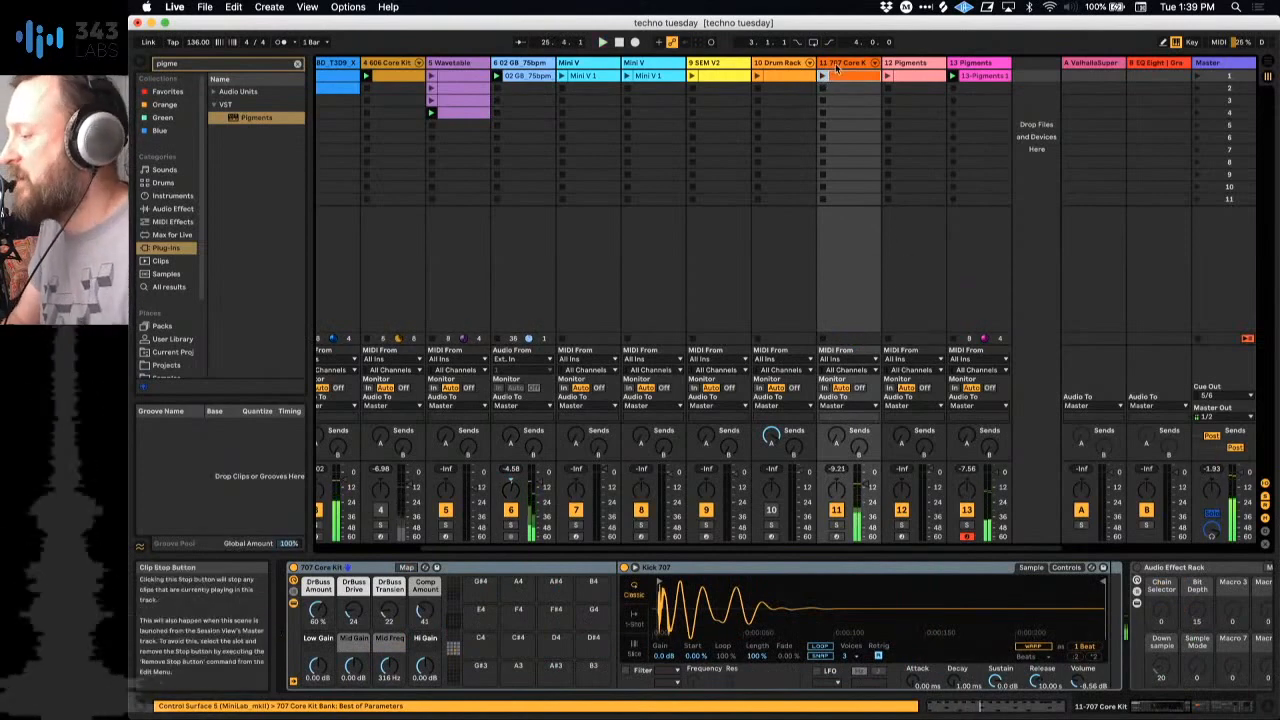
pyautogui.press('Delete')
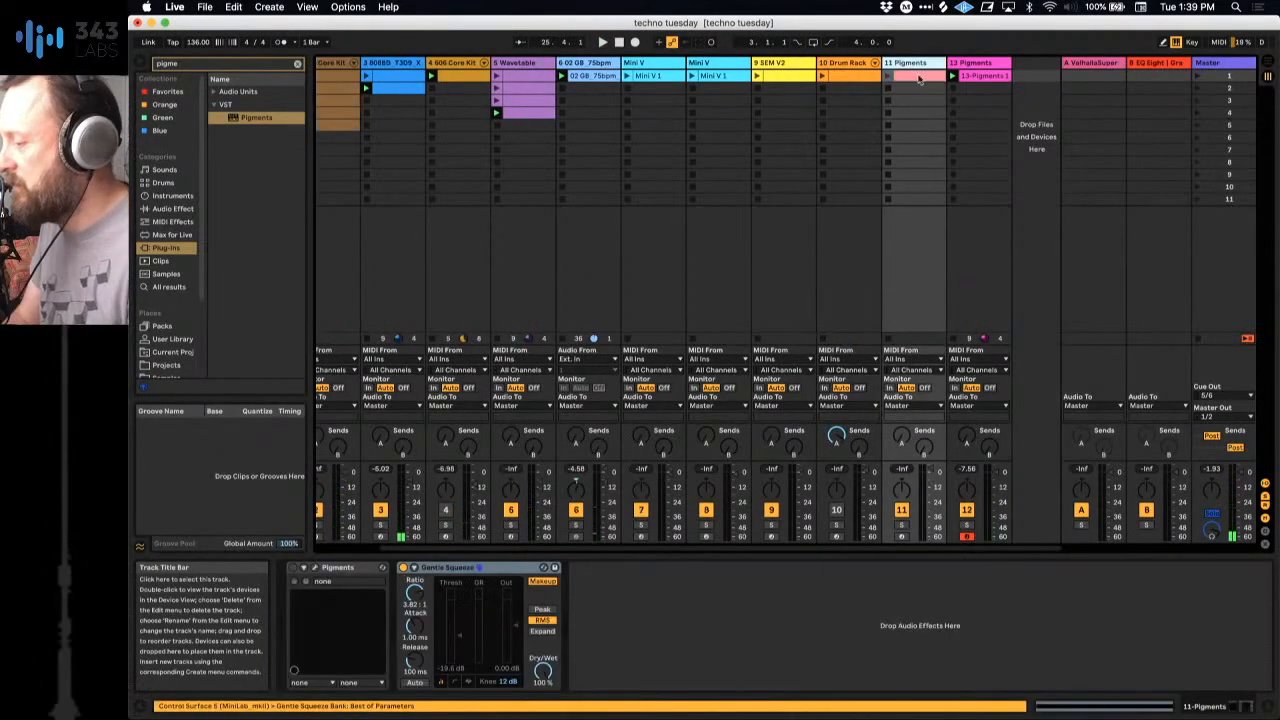
# Step: Launch the 13-Pigments 1 clip on track 12, open that track's Pigments effects and look through Bus A, Bus B and the Send Bus
pyautogui.click(952, 80)
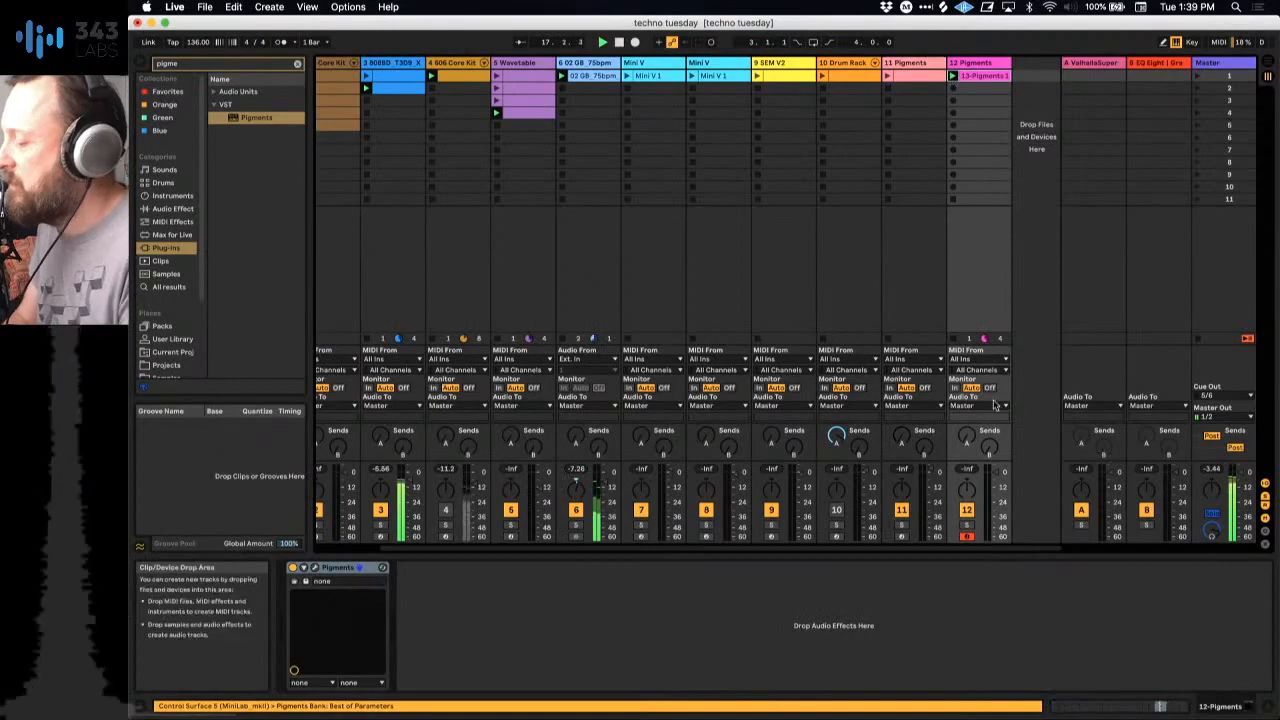
pyautogui.click(316, 568)
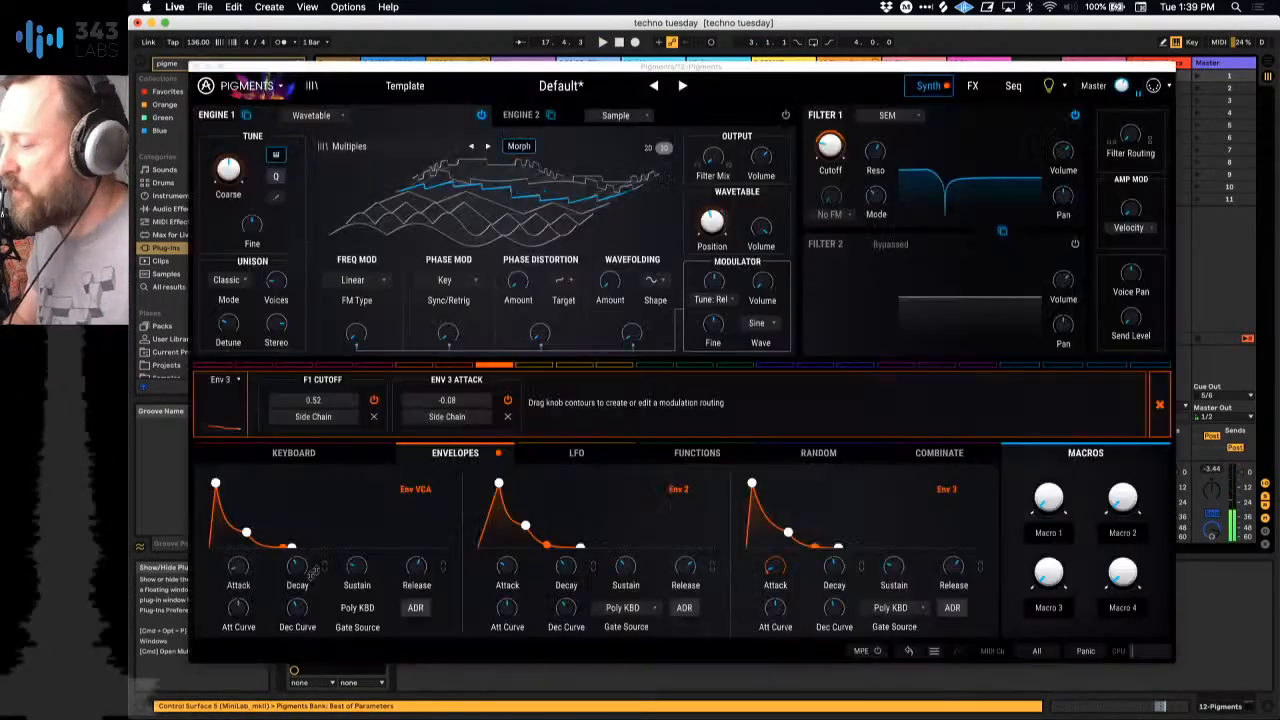
pyautogui.click(984, 88)
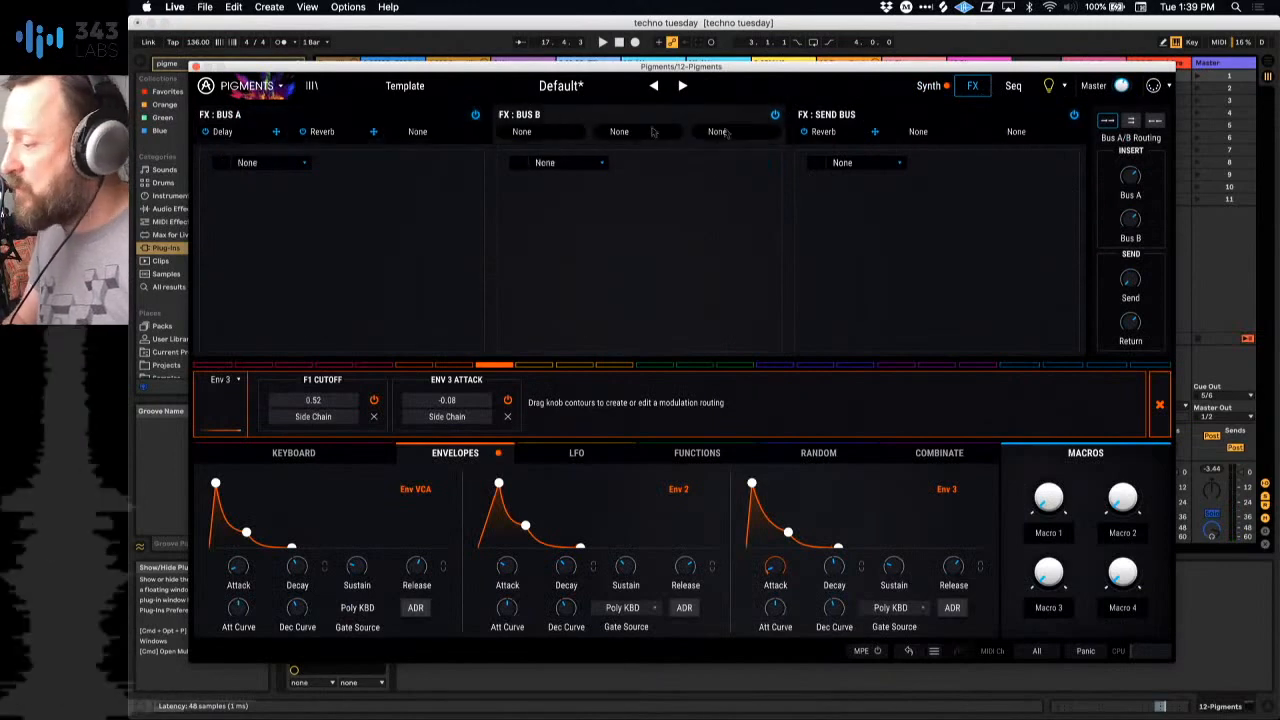
pyautogui.click(595, 119)
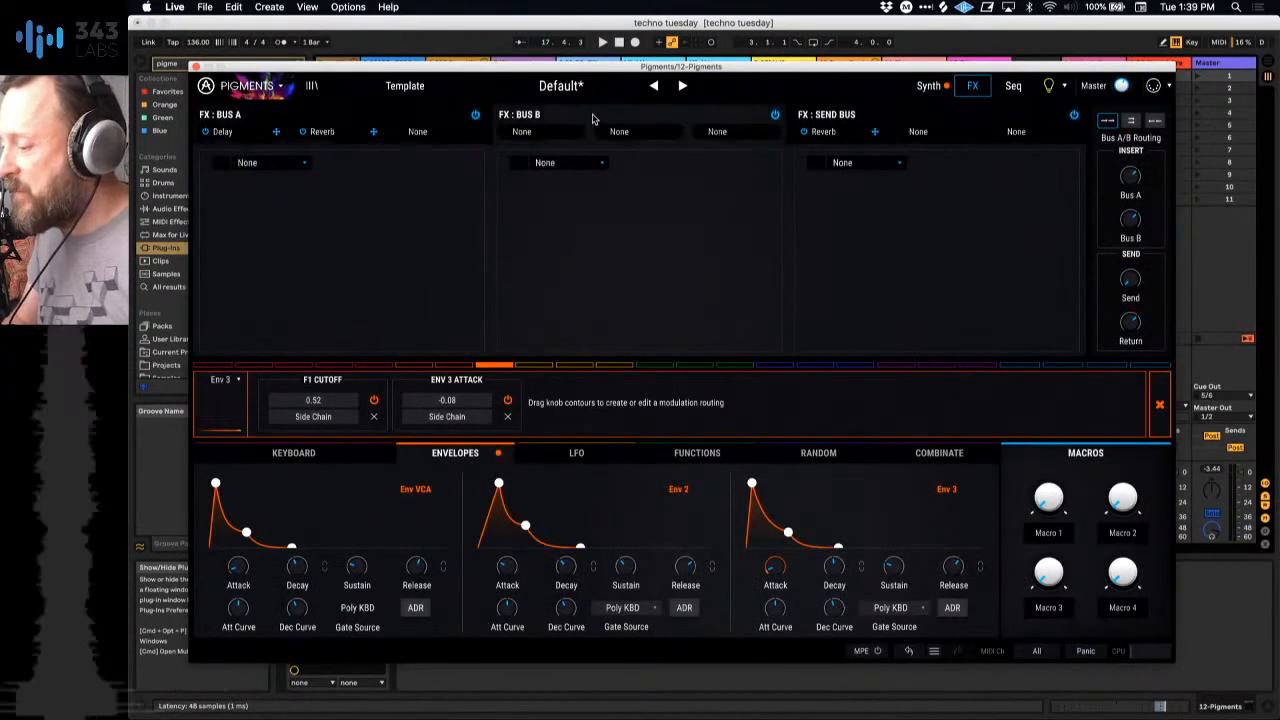
pyautogui.click(831, 117)
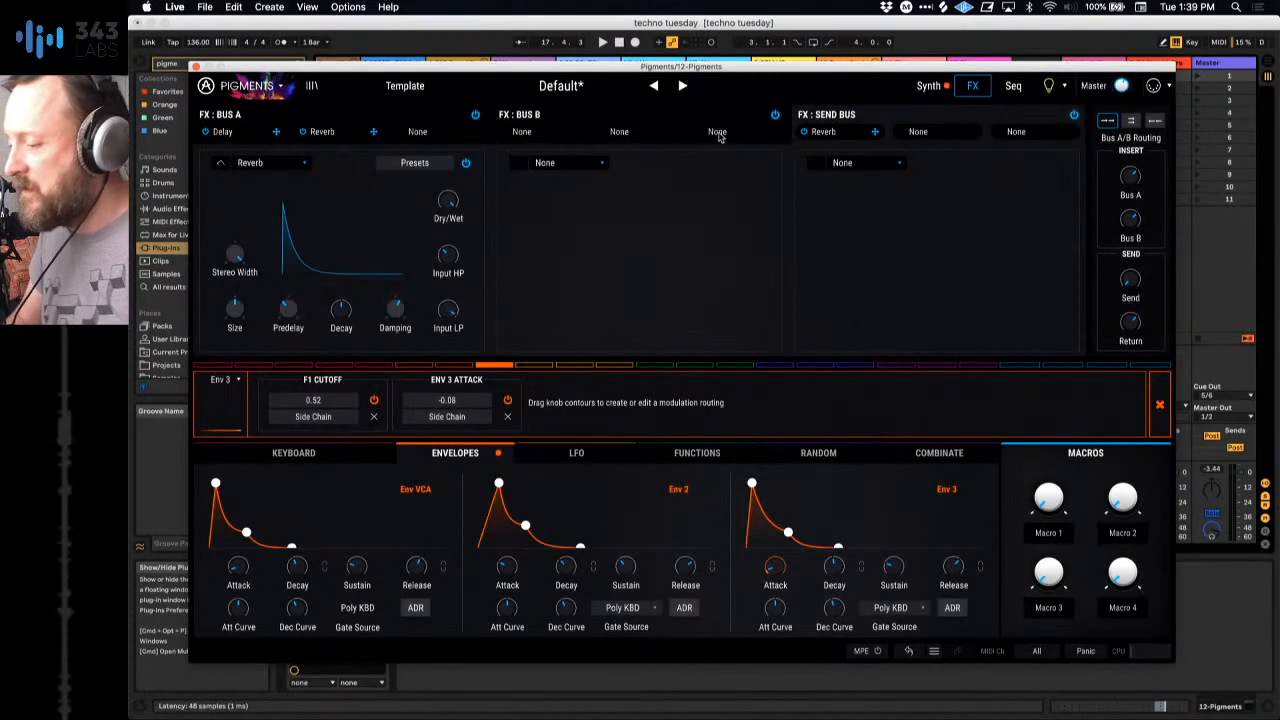
pyautogui.click(393, 120)
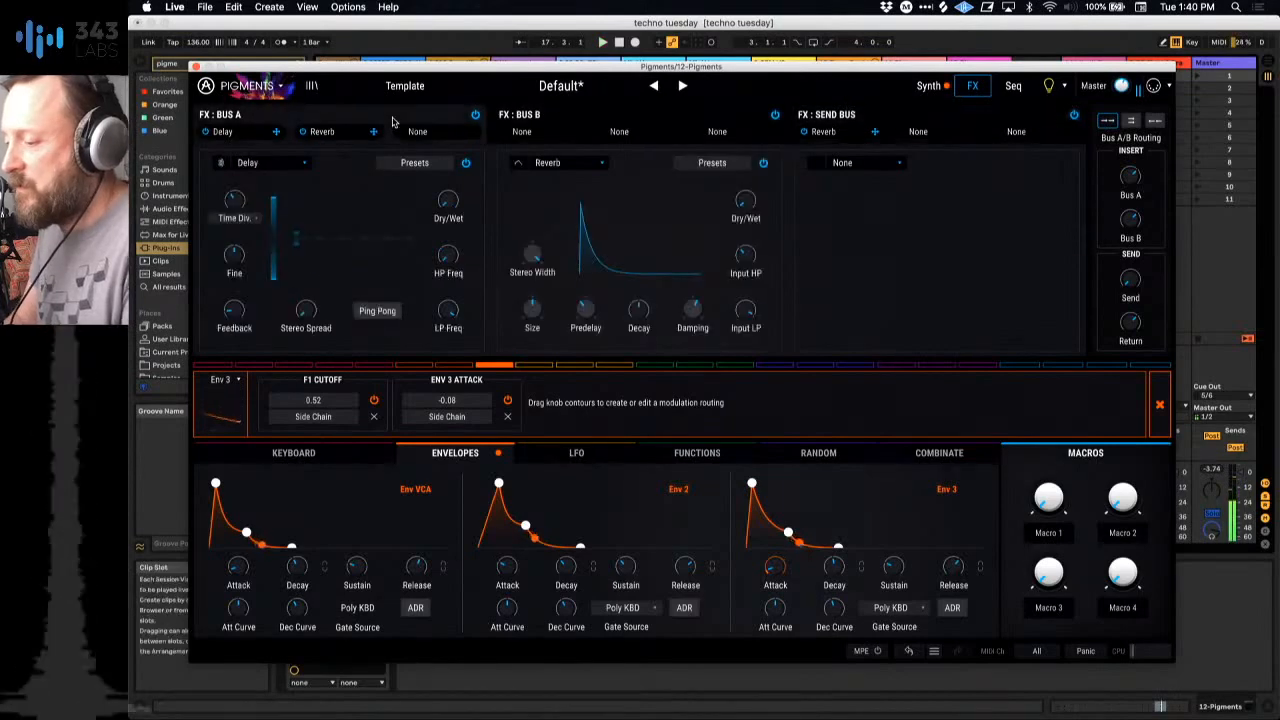
# Step: Replace the Delay in Pigments' FX Bus A with Tape Echo and adjust its dry/wet mix
pyautogui.click(291, 166)
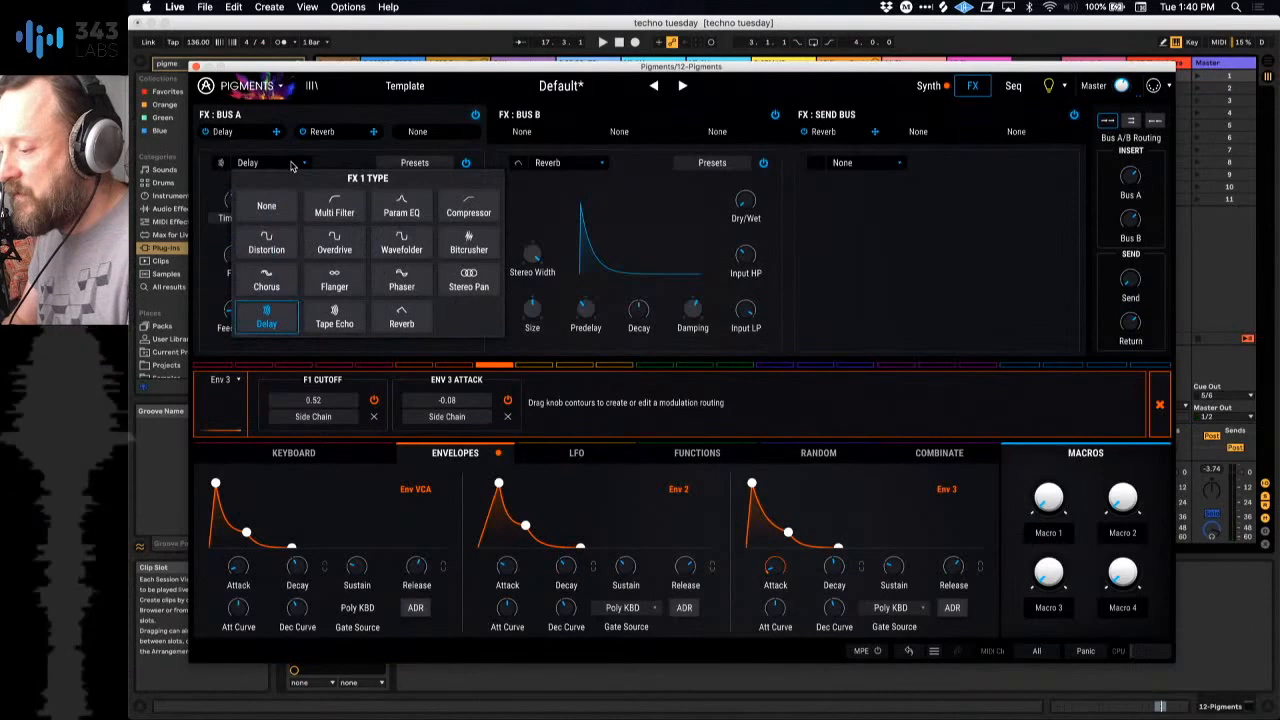
pyautogui.click(334, 316)
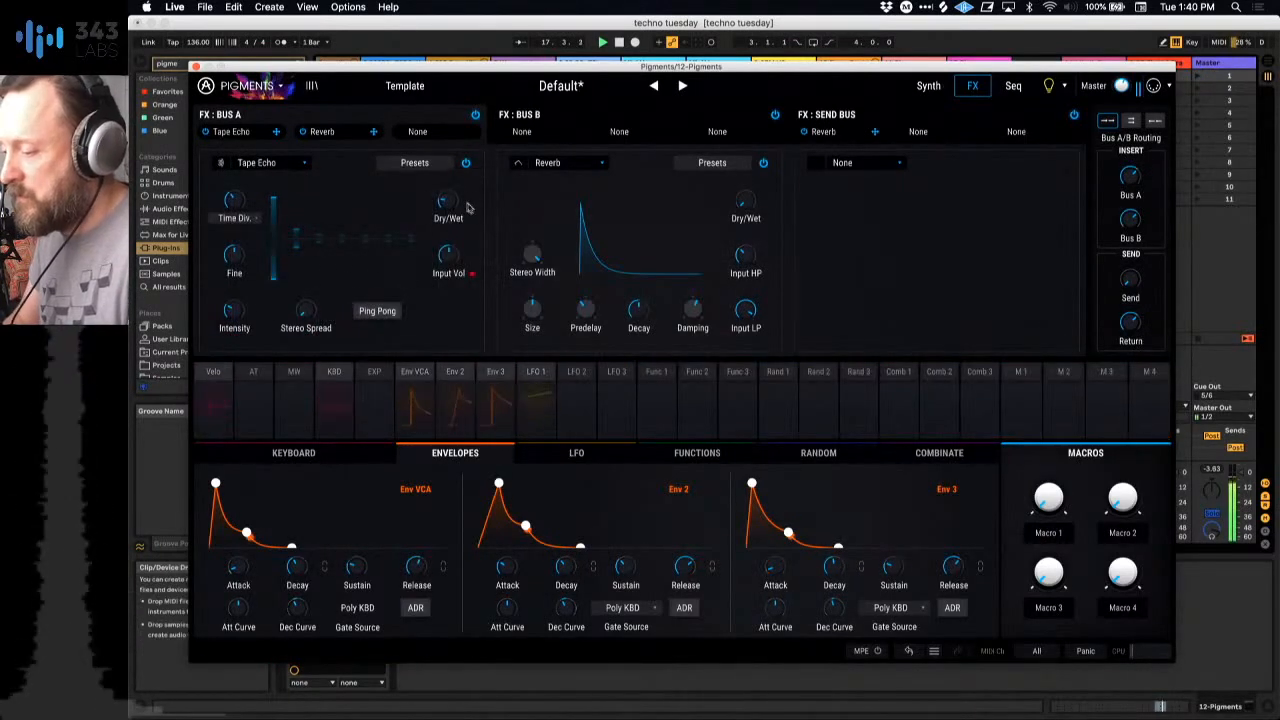
pyautogui.moveTo(463, 191)
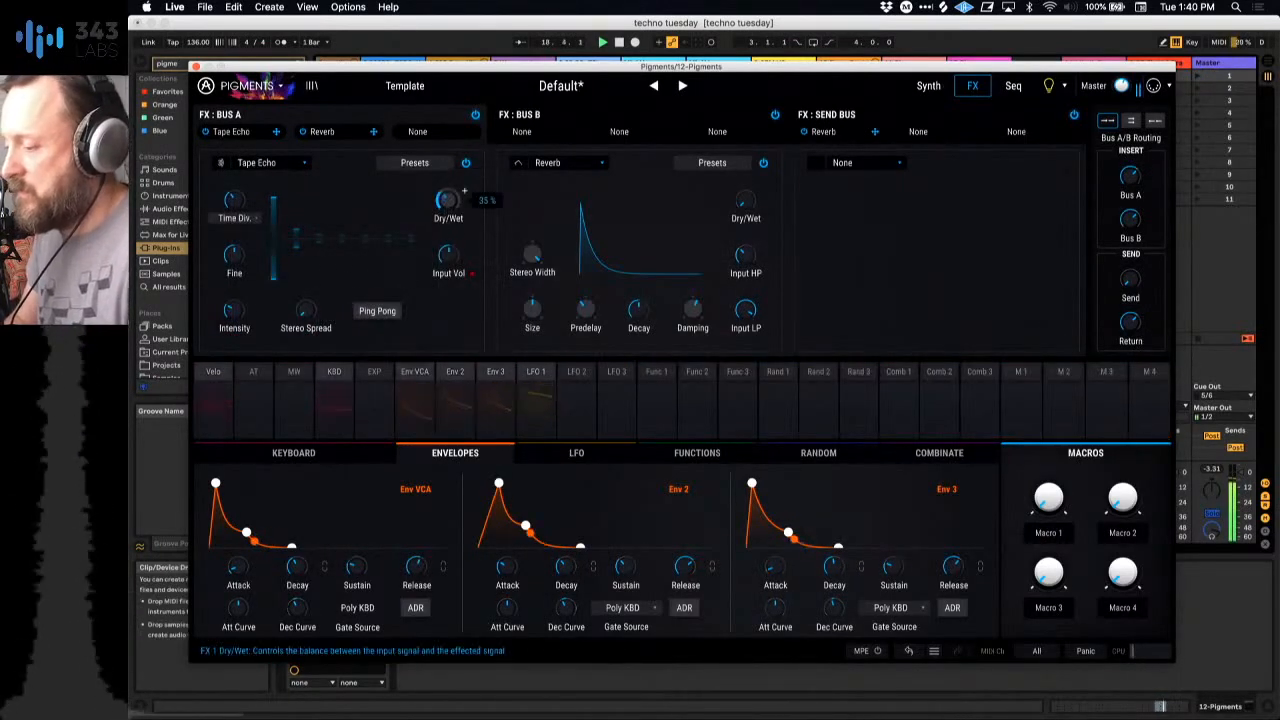
pyautogui.moveTo(448, 200); pyautogui.dragTo(448, 178)
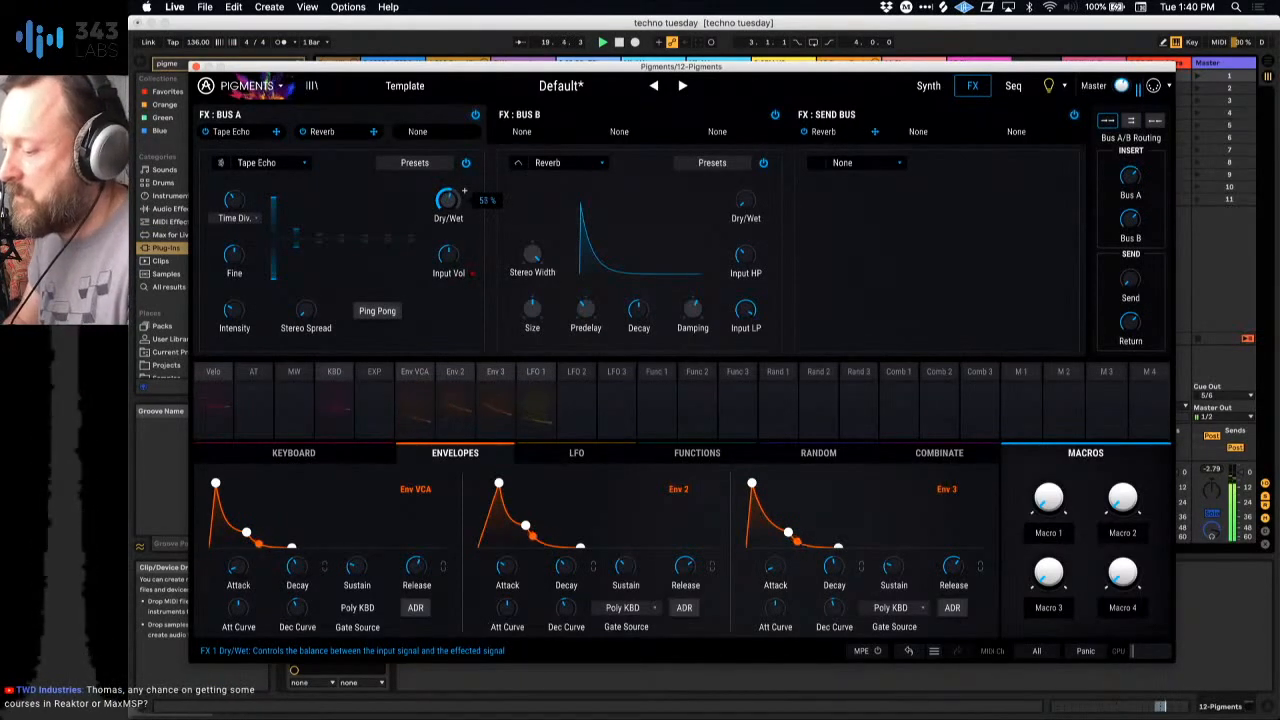
# Step: Raise the Tape Echo's intensity and stereo spread, and set its delay time type to Sync Dotted
pyautogui.moveTo(257, 190)
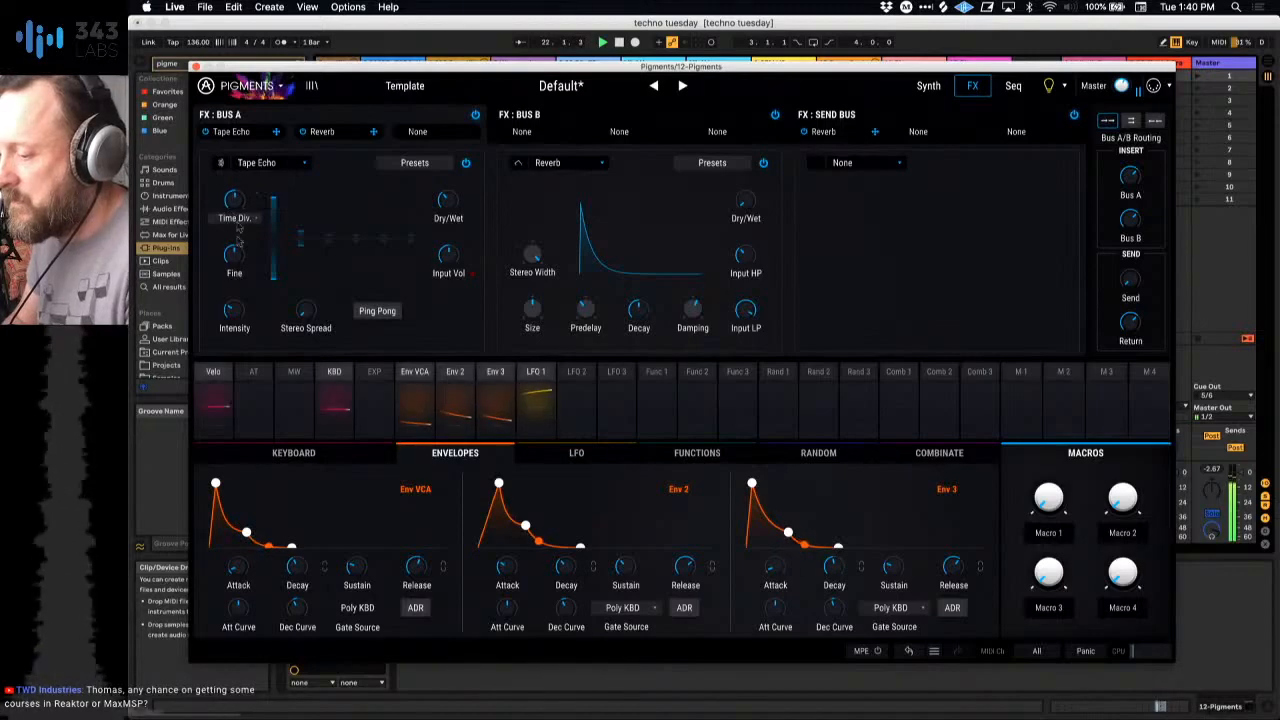
pyautogui.moveTo(232, 259)
pyautogui.moveTo(233, 310)
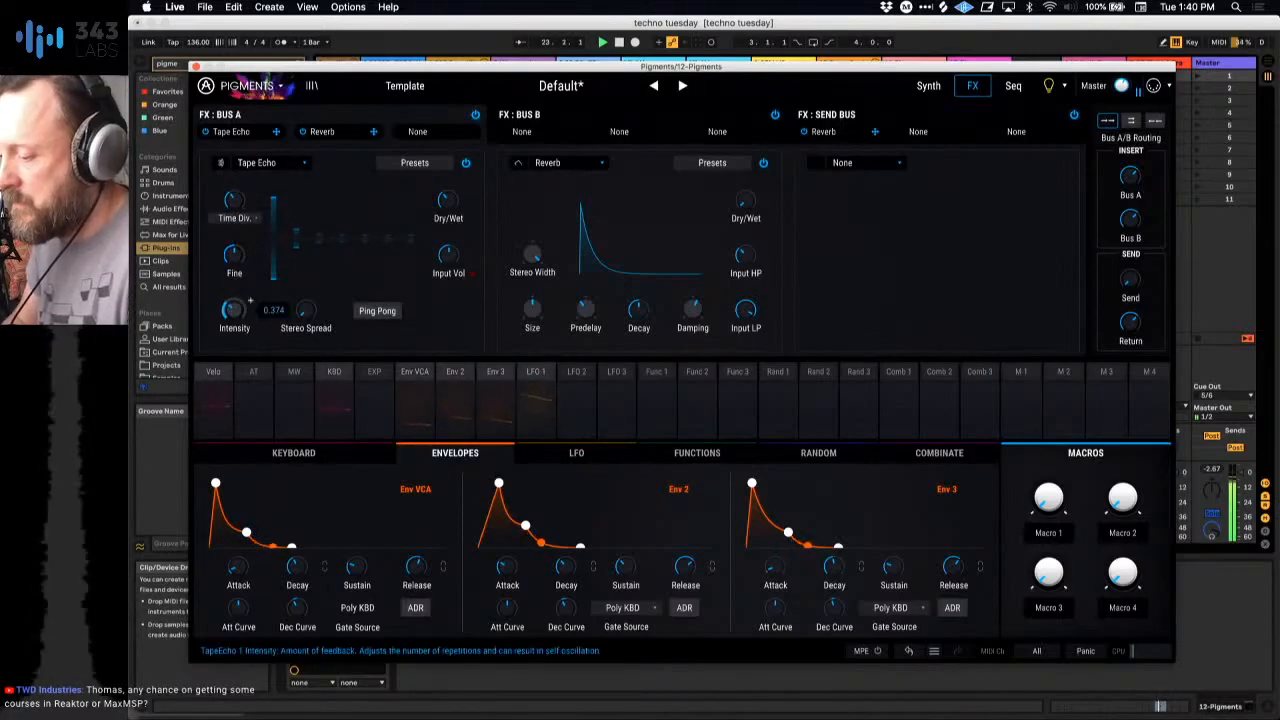
pyautogui.moveTo(327, 300)
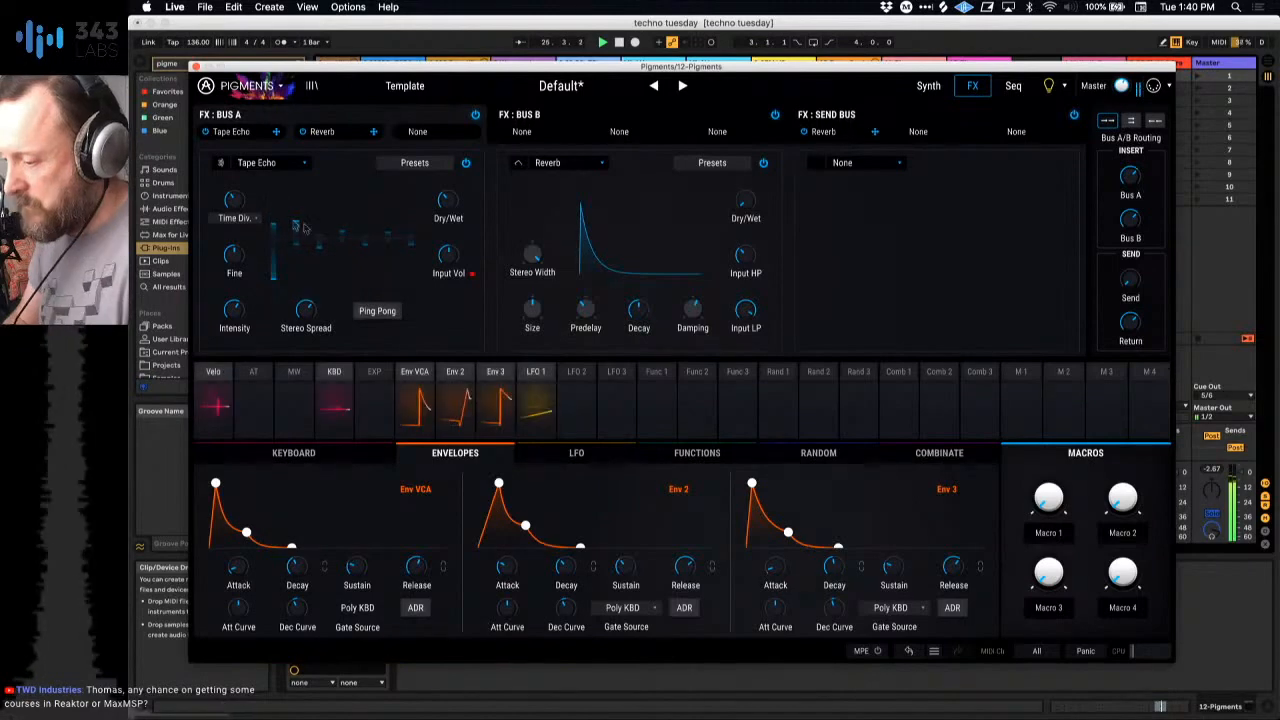
pyautogui.click(254, 218)
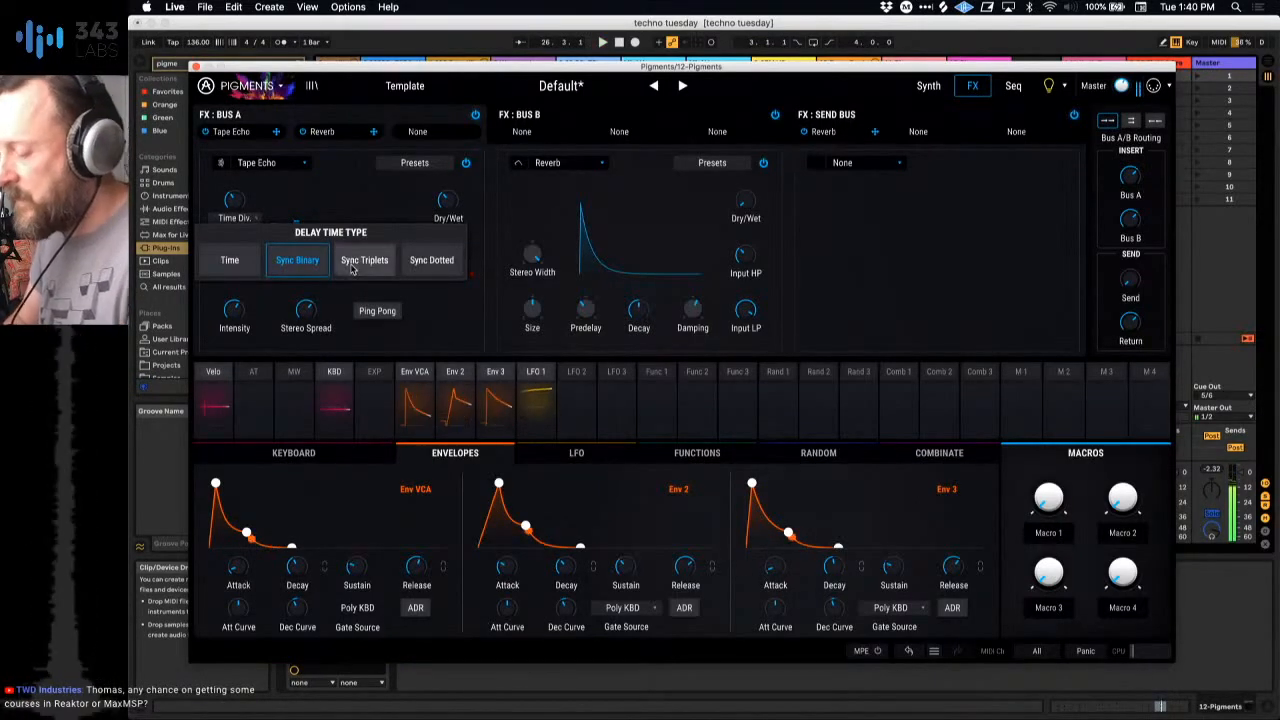
pyautogui.click(440, 266)
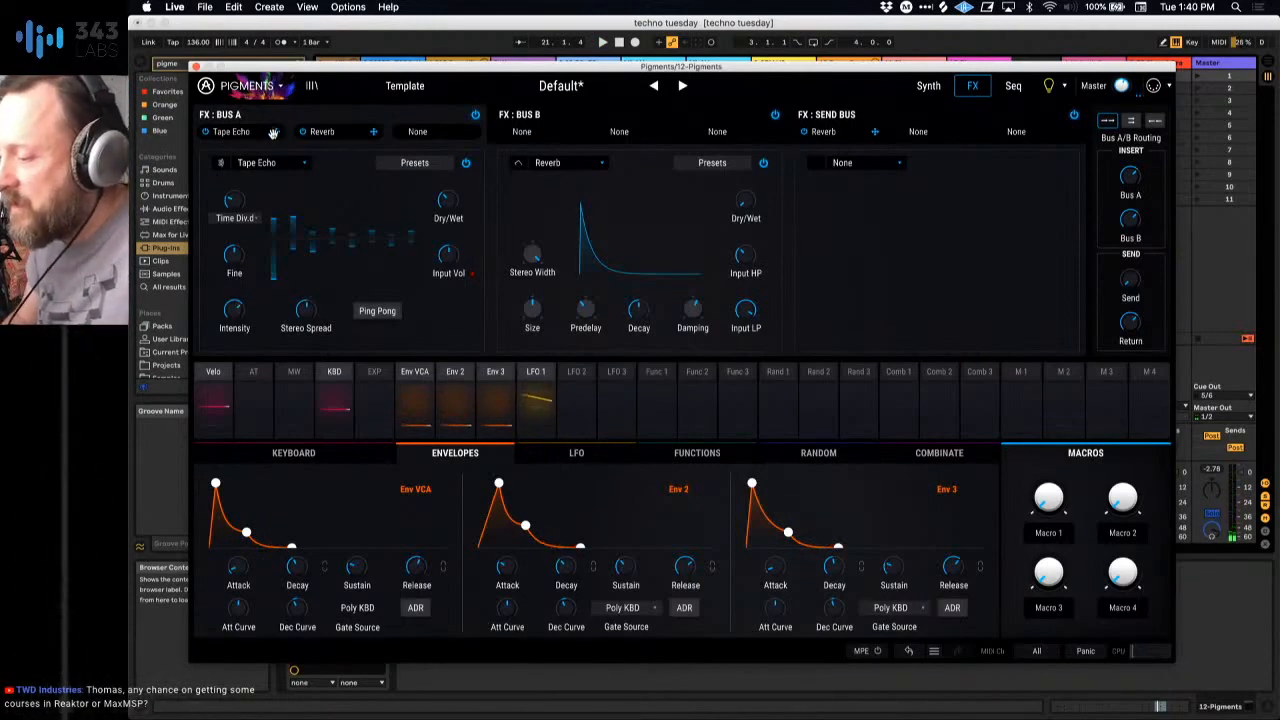
# Step: Reorder Bus A so Tape Echo sits second and Reverb third, and insert a Multi Filter in the first slot
pyautogui.moveTo(273, 133); pyautogui.dragTo(425, 135)
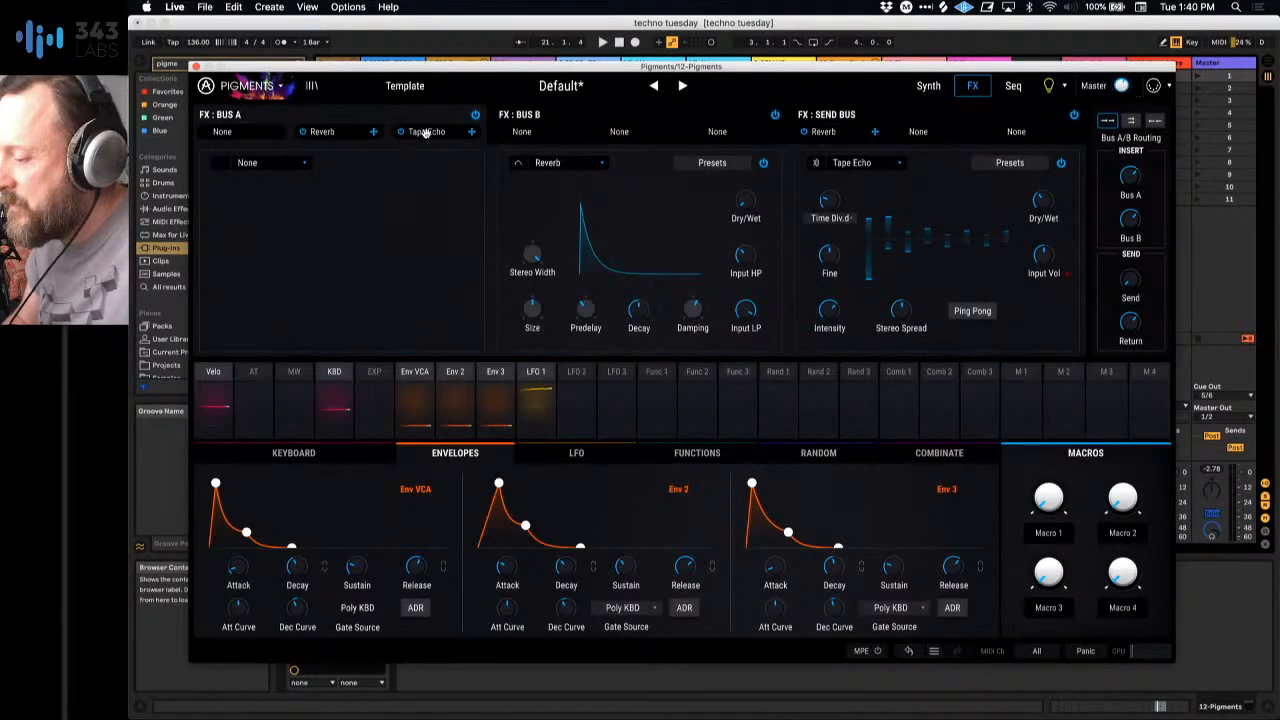
pyautogui.moveTo(425, 133); pyautogui.dragTo(340, 133)
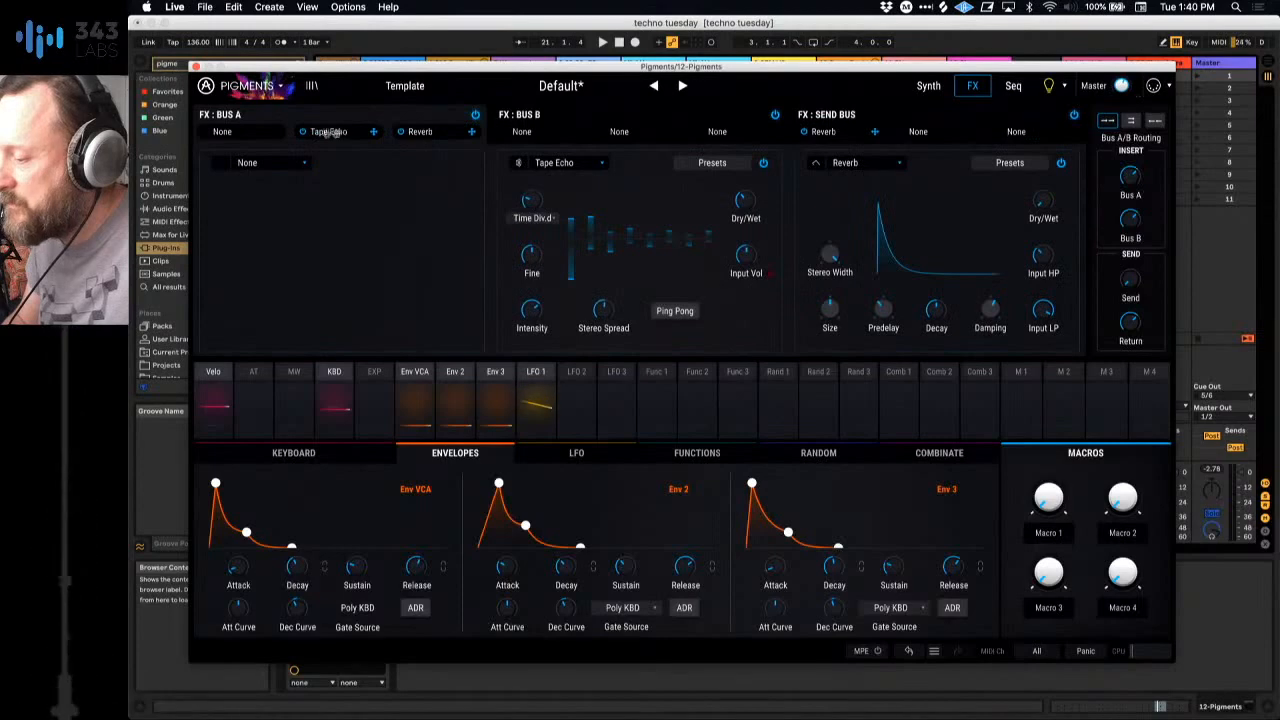
pyautogui.click(263, 168)
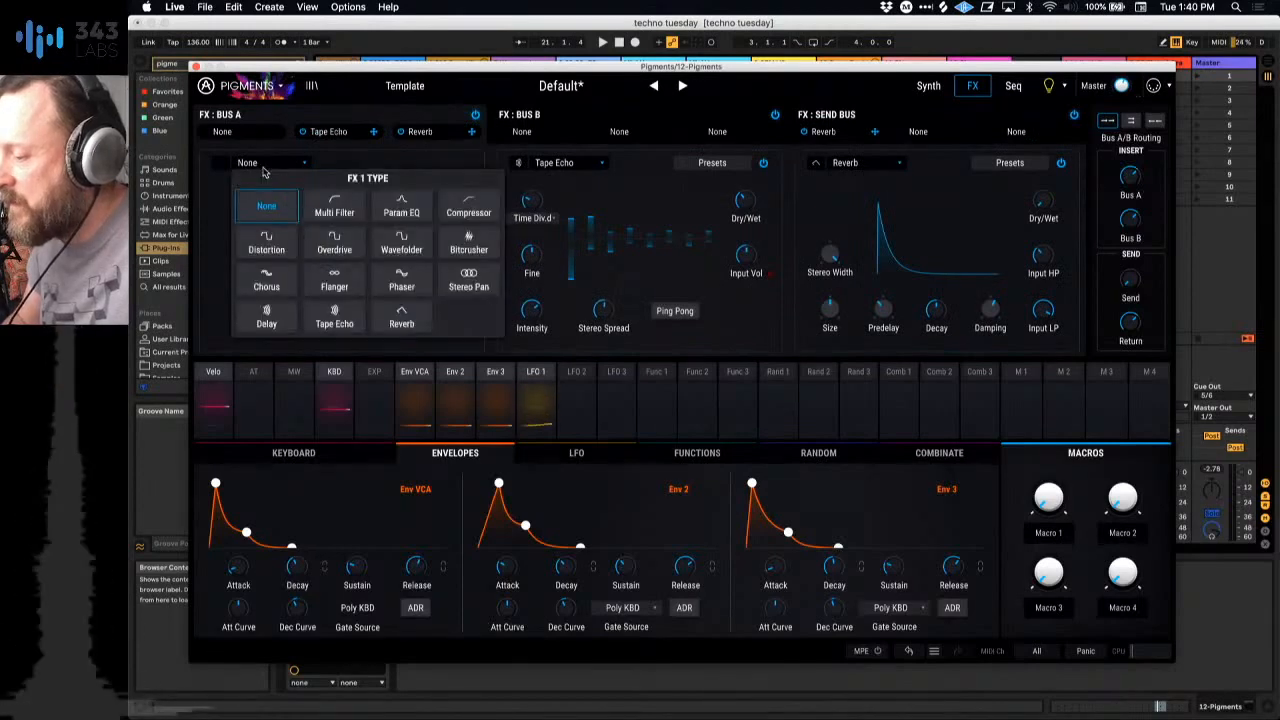
pyautogui.click(334, 213)
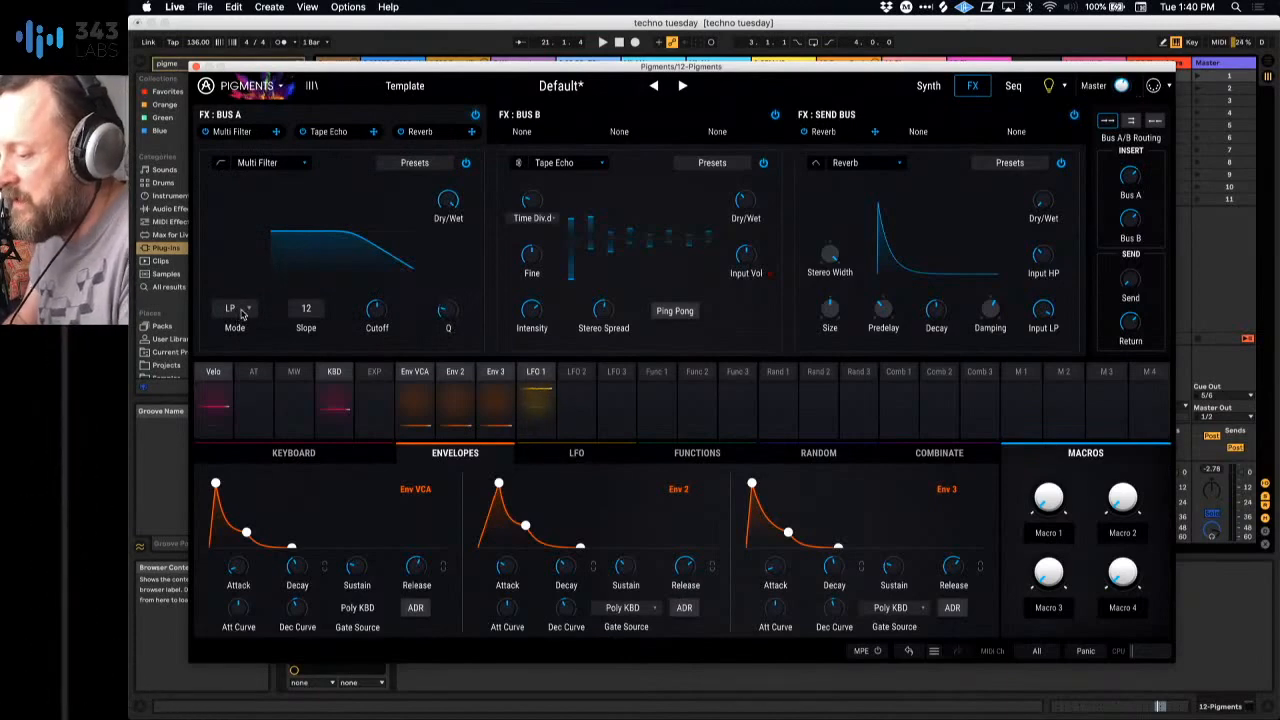
# Step: Switch the Multi Filter to HP mode, raise its Q, and lower its cutoff to just under 450 Hz during playback
pyautogui.click(241, 313)
pyautogui.click(314, 355)
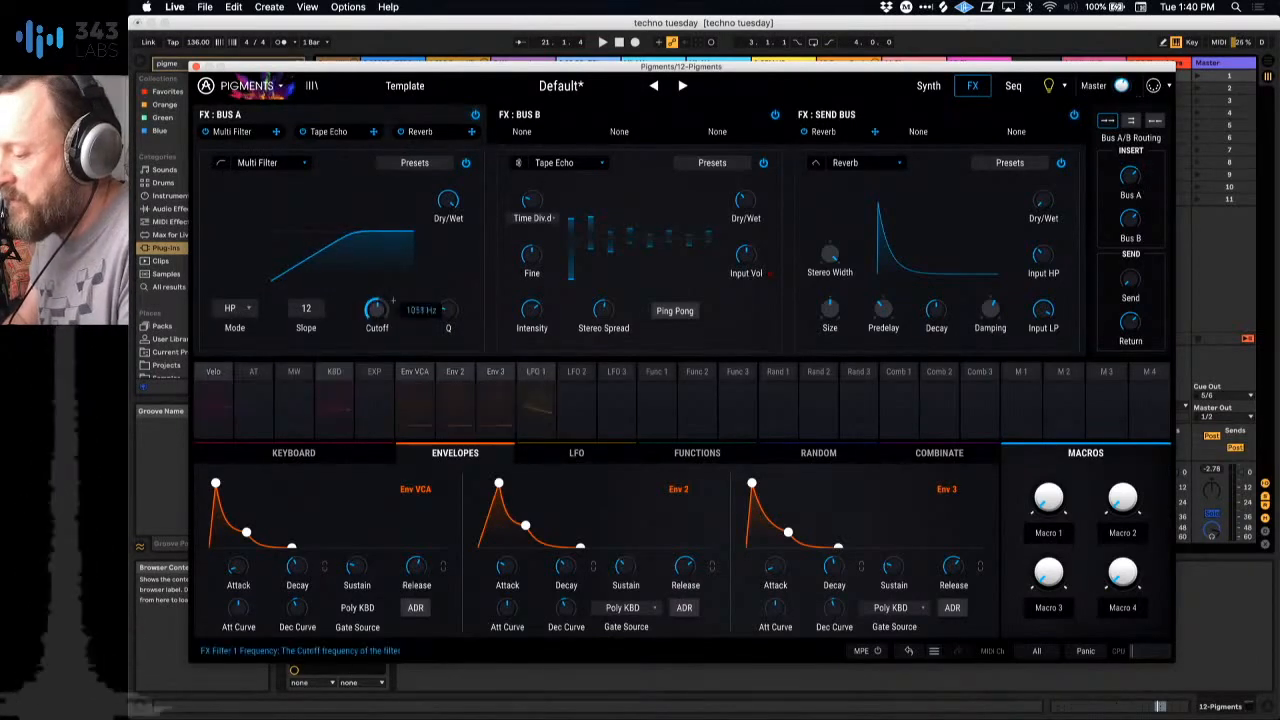
pyautogui.moveTo(377, 309); pyautogui.dragTo(448, 283)
pyautogui.press('space')
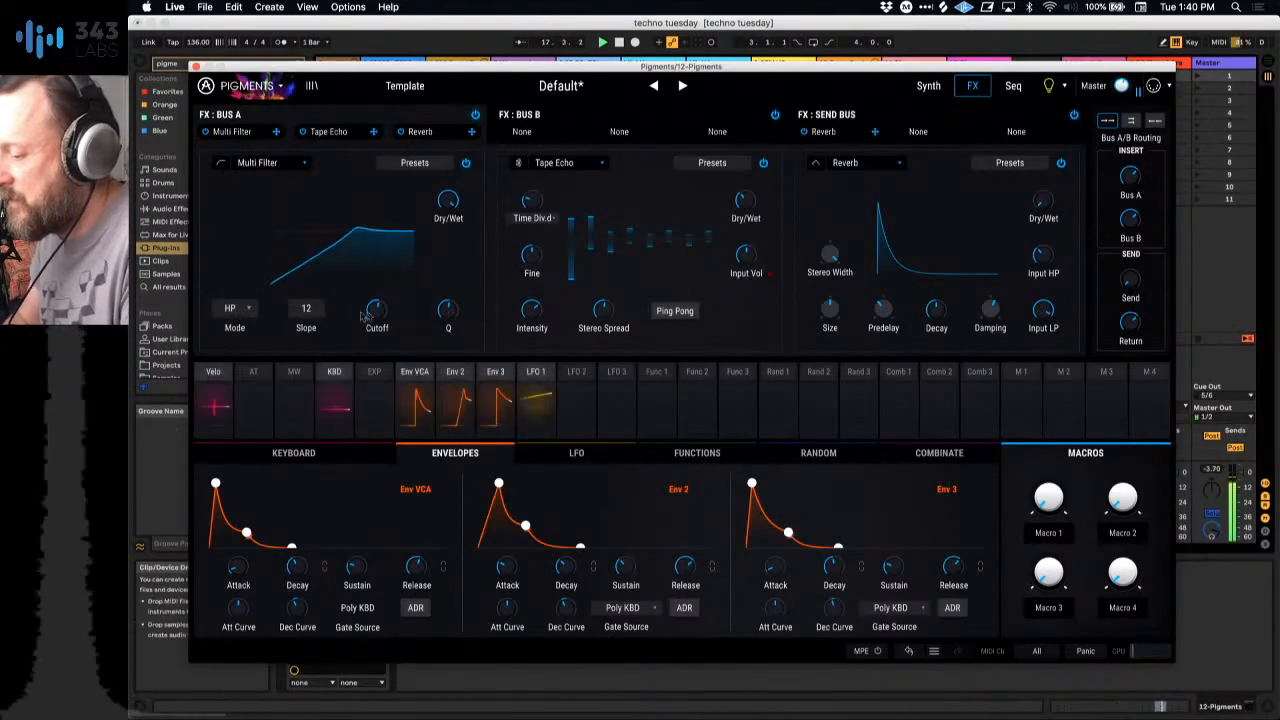
pyautogui.moveTo(364, 315); pyautogui.dragTo(364, 323)
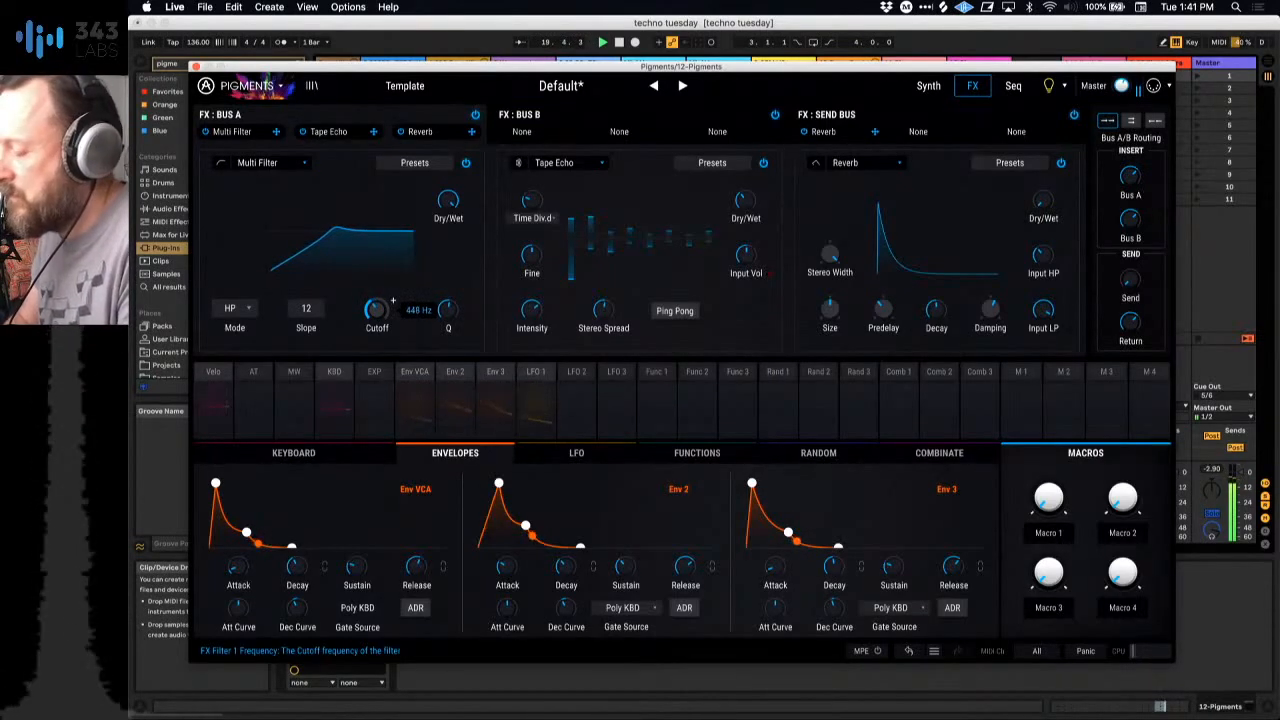
pyautogui.moveTo(375, 311); pyautogui.dragTo(375, 313)
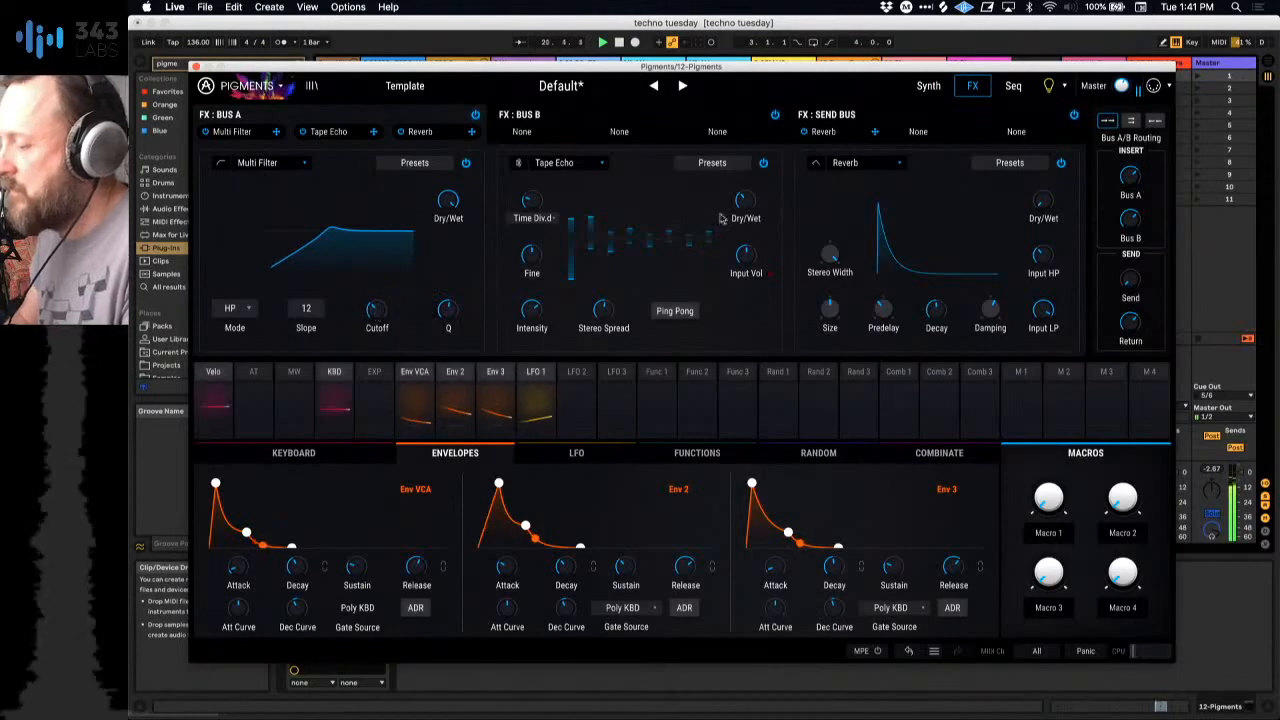
# Step: Lower the Tape Echo's intensity, widen its stereo spread, and adjust the Reverb's size, decay and dry/wet mix
pyautogui.moveTo(538, 310)
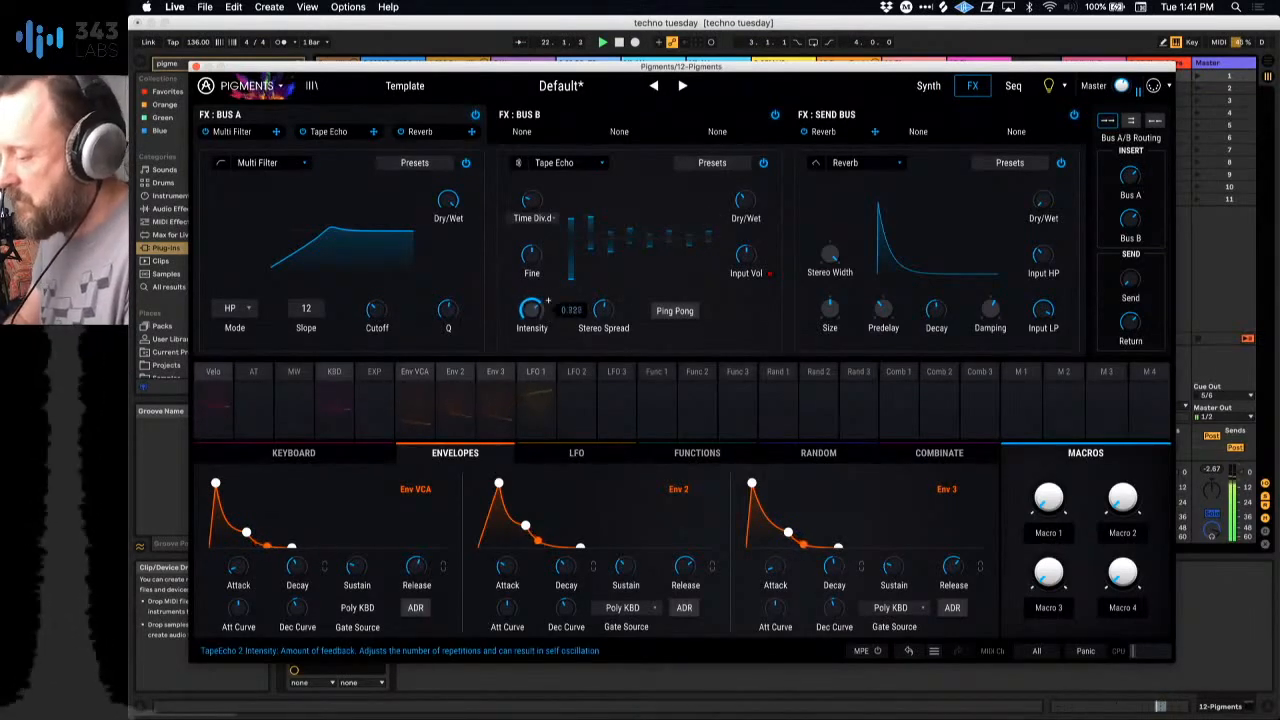
pyautogui.moveTo(625, 300)
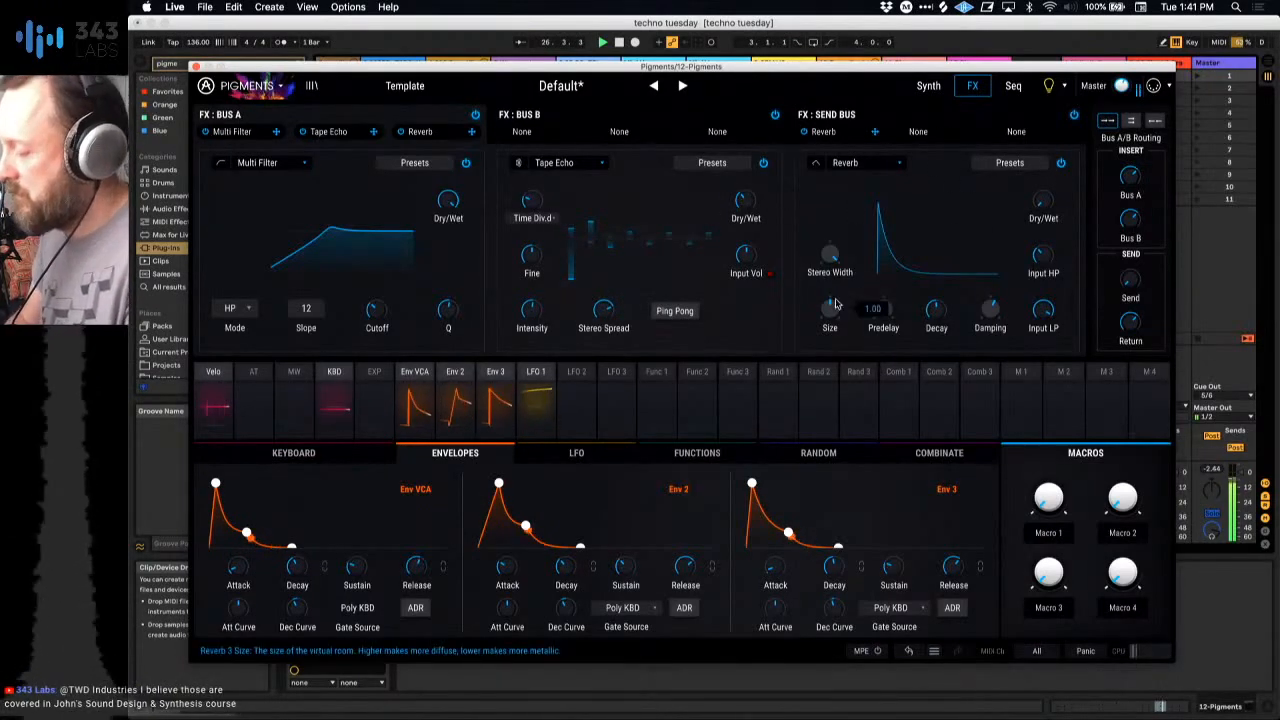
pyautogui.moveTo(1059, 191)
pyautogui.scroll(-3, 1059, 191)
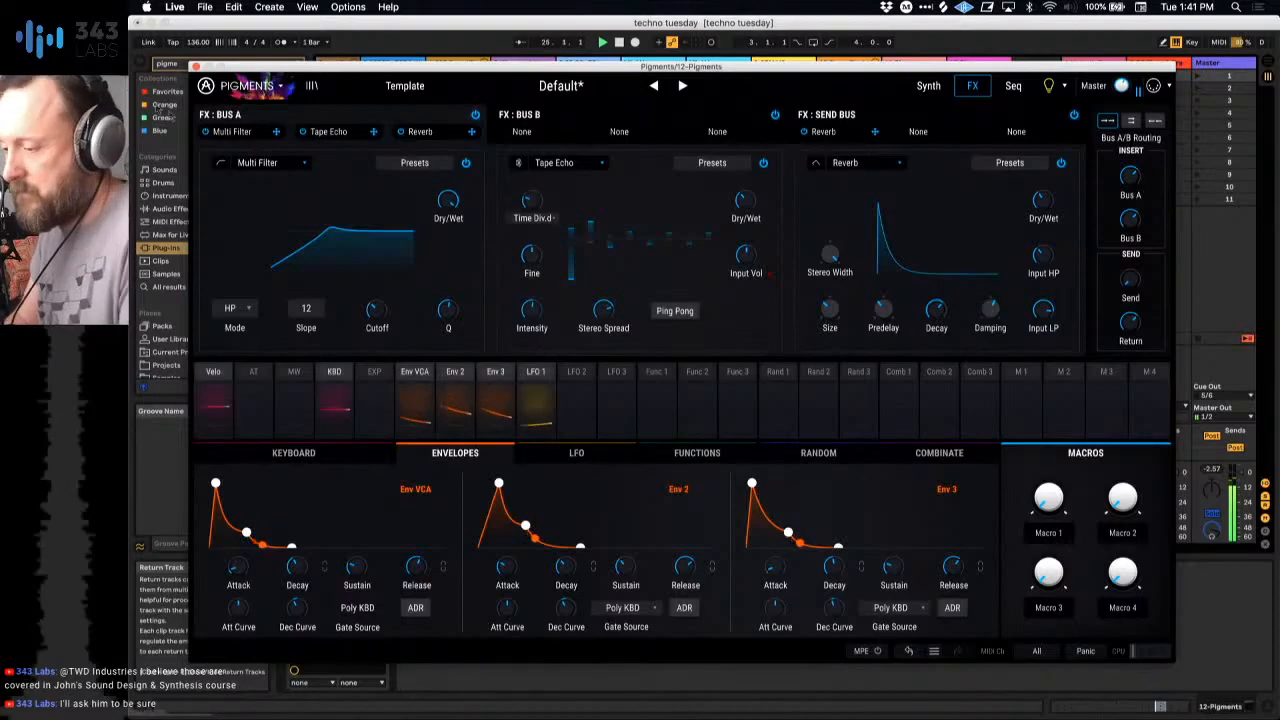
# Step: Close the Pigments window and launch the first, then the second clip on the 2 909 Core Kit track
pyautogui.click(196, 67)
pyautogui.hscroll(-3, 430, 116)
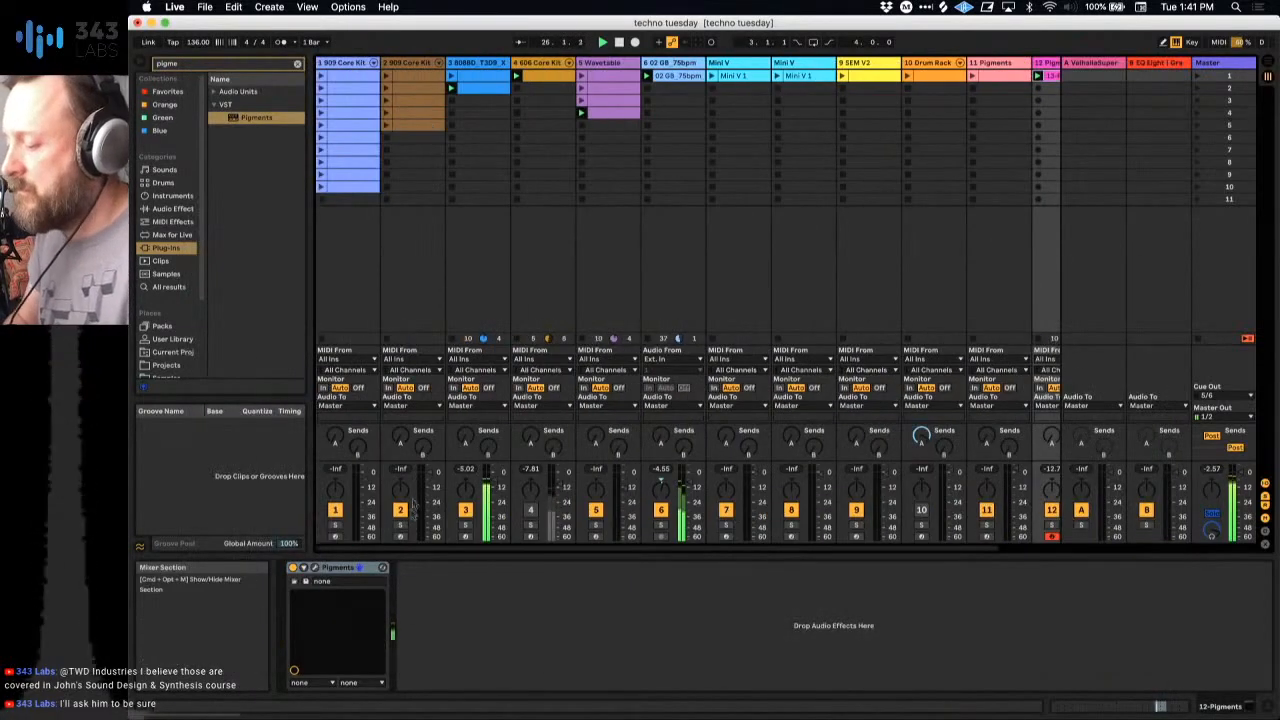
pyautogui.click(385, 97)
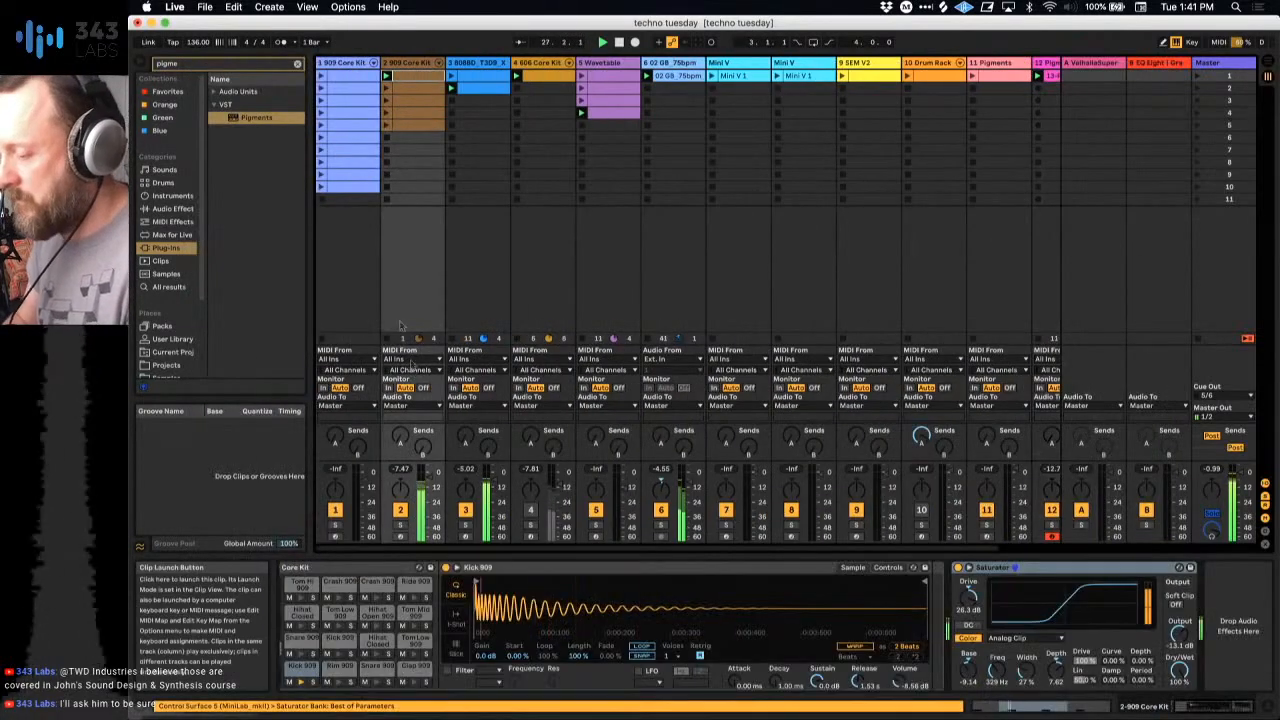
pyautogui.click(386, 89)
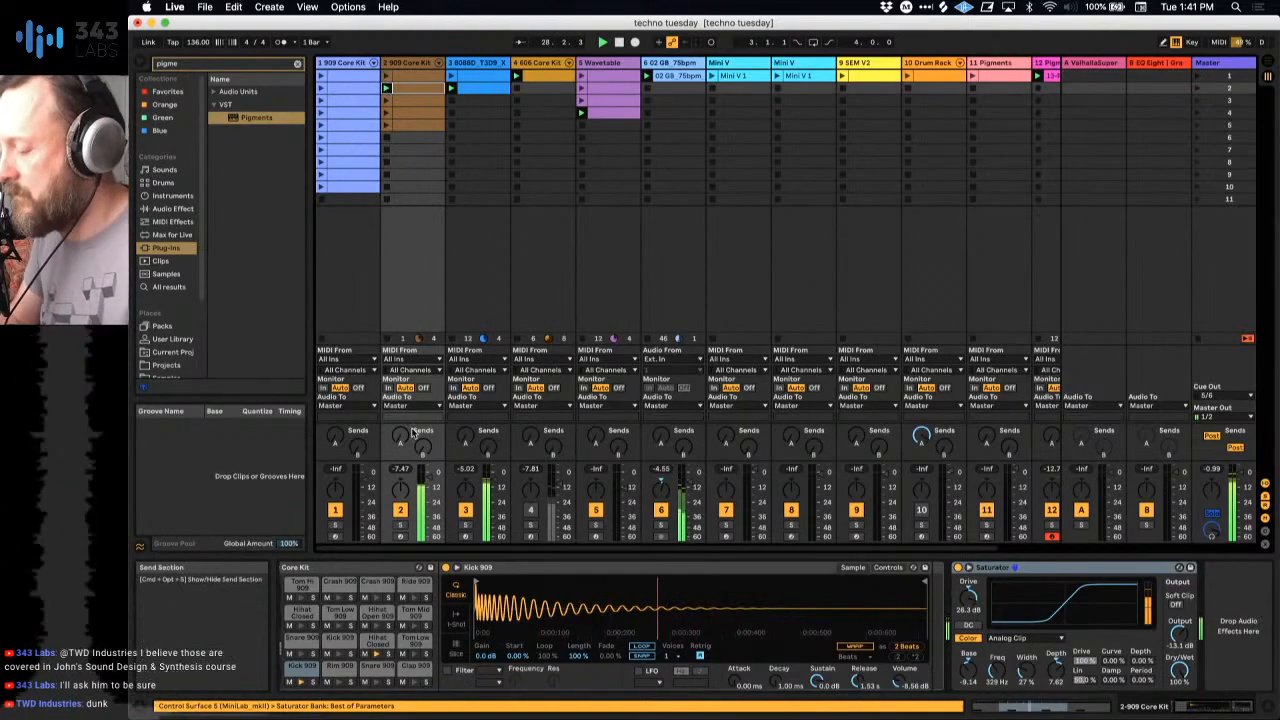
# Step: Open the 13-Pigments 1 clip on track 12 and examine the chord notes in its looped bar
pyautogui.hscroll(2, 1000, 150)
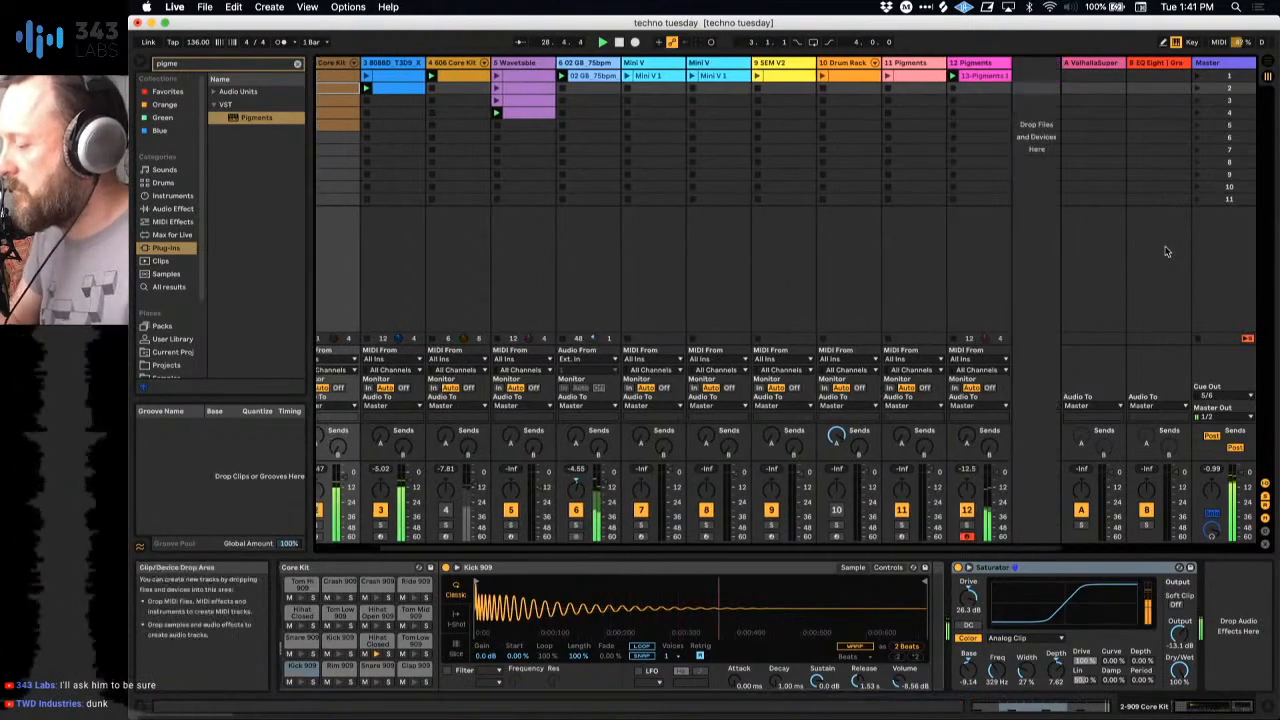
pyautogui.click(985, 77)
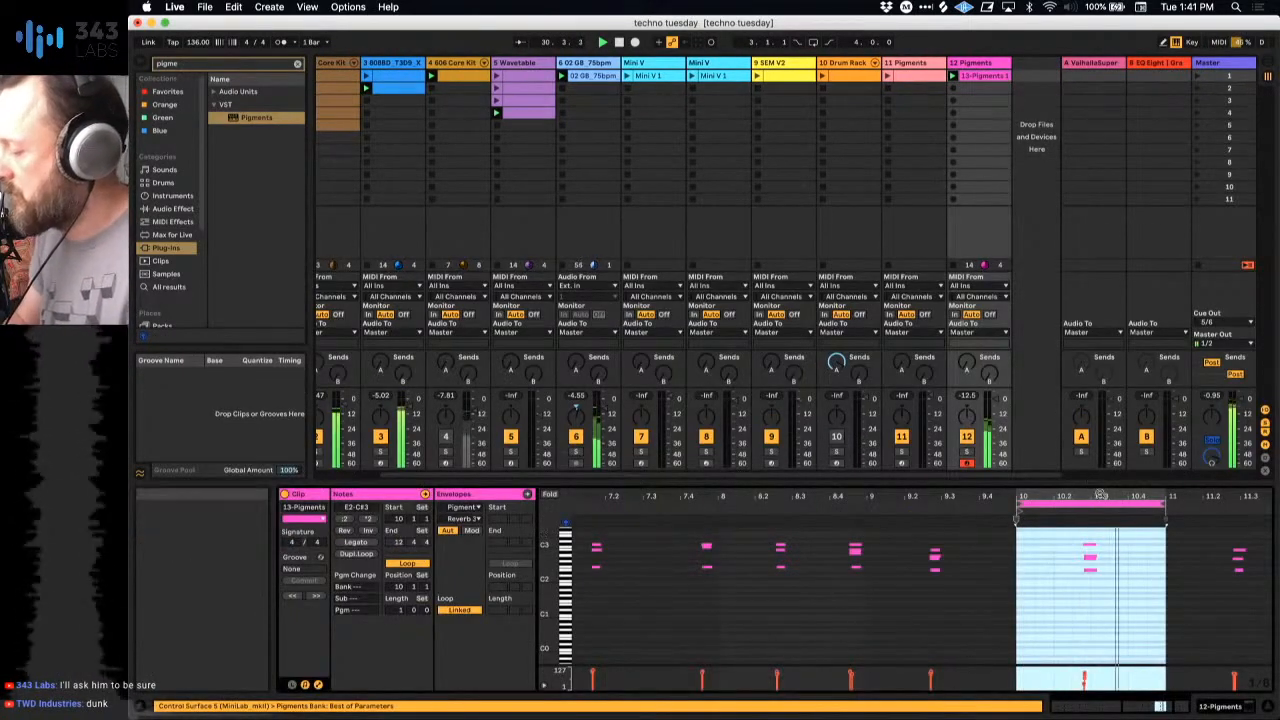
pyautogui.moveTo(1101, 494); pyautogui.dragTo(951, 583)
pyautogui.scroll(3, 952, 583)
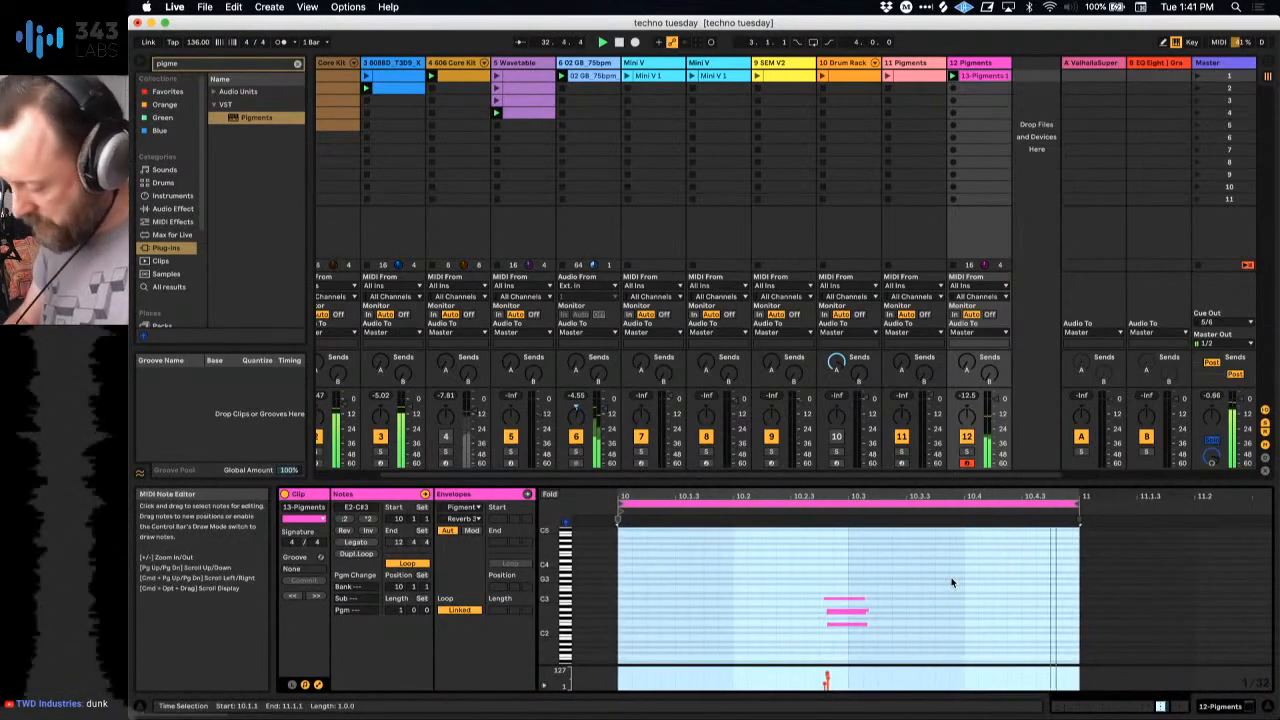
pyautogui.scroll(-2, 952, 583)
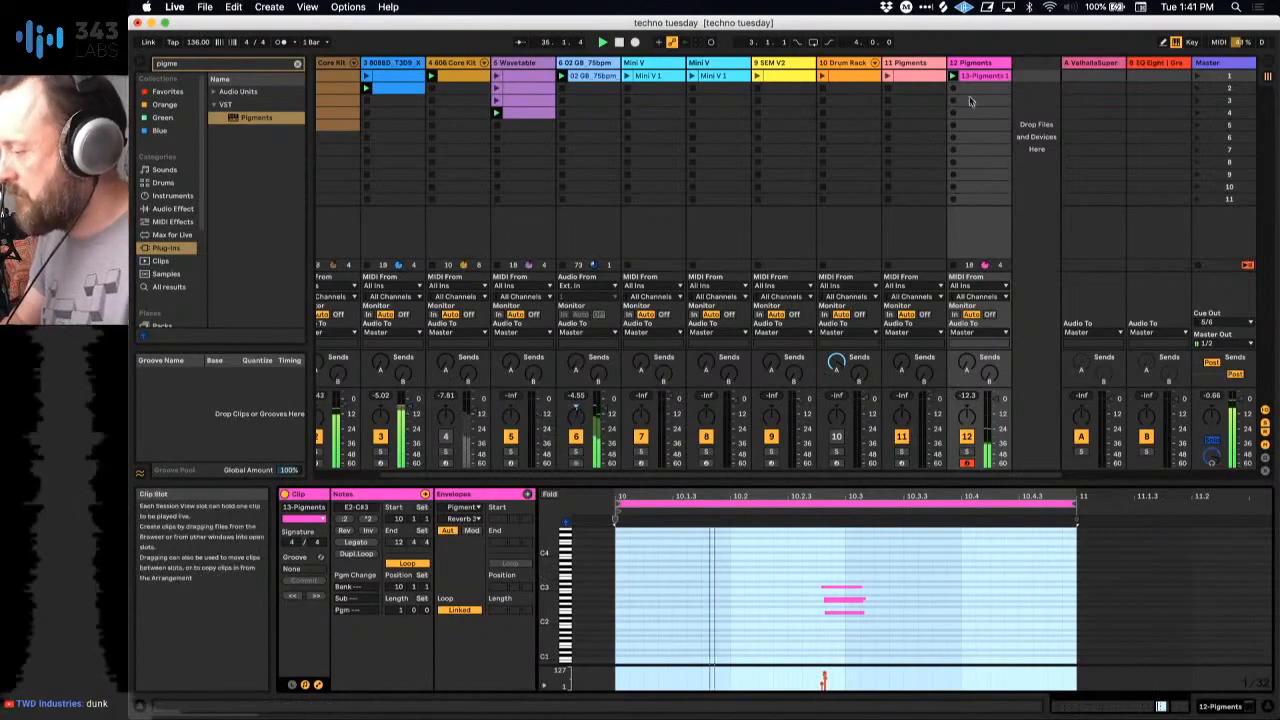
# Step: Return to track 12's device chain and briefly open the Pigments window, closing it again
pyautogui.doubleClick(971, 63)
pyautogui.click(314, 570)
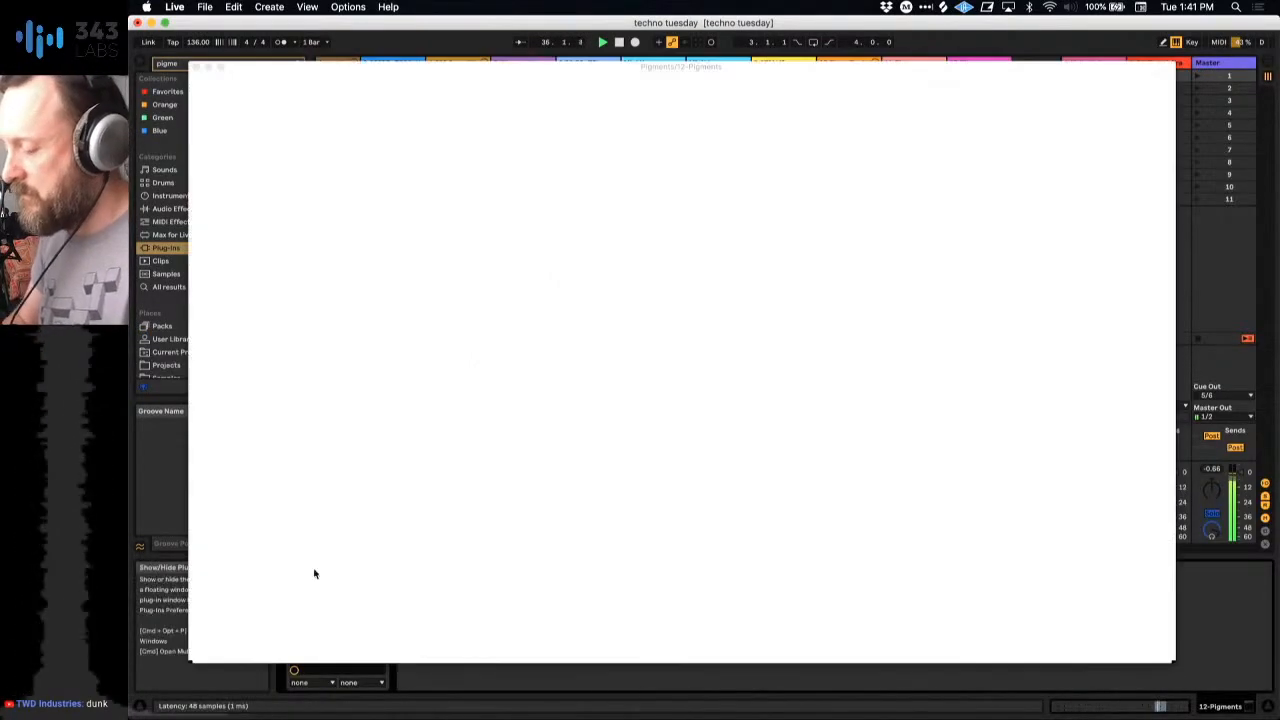
pyautogui.click(195, 69)
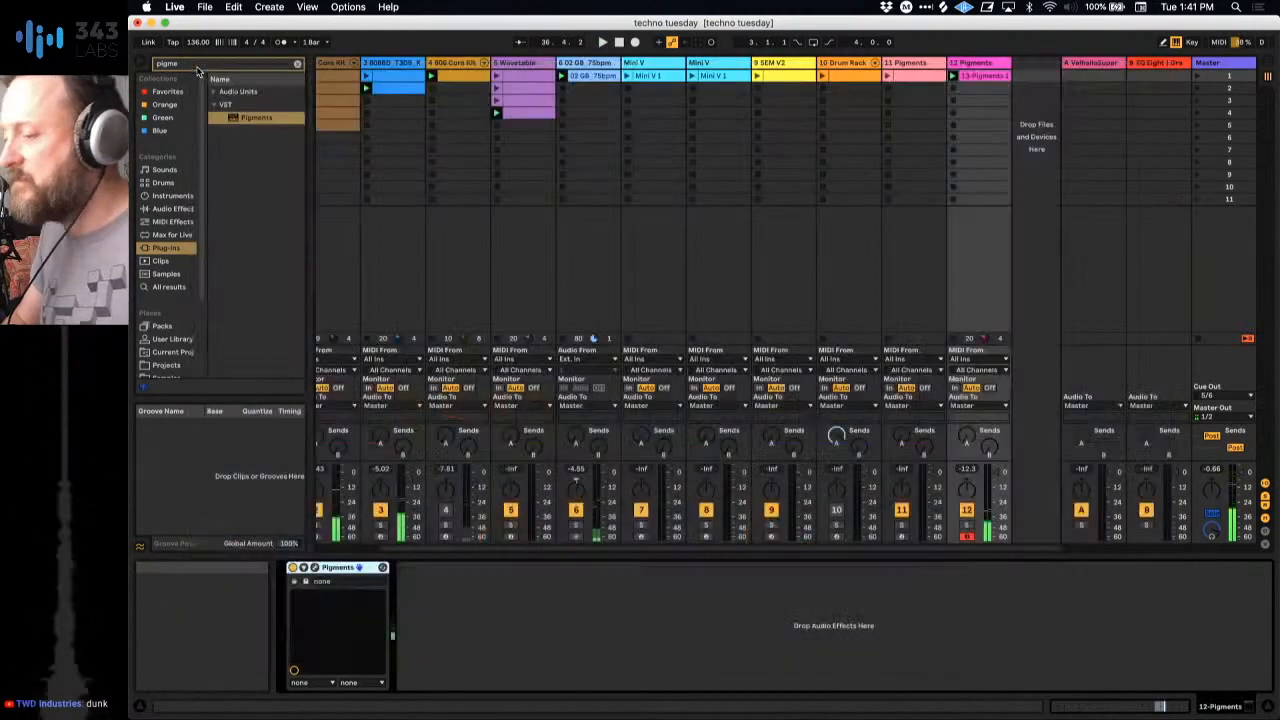
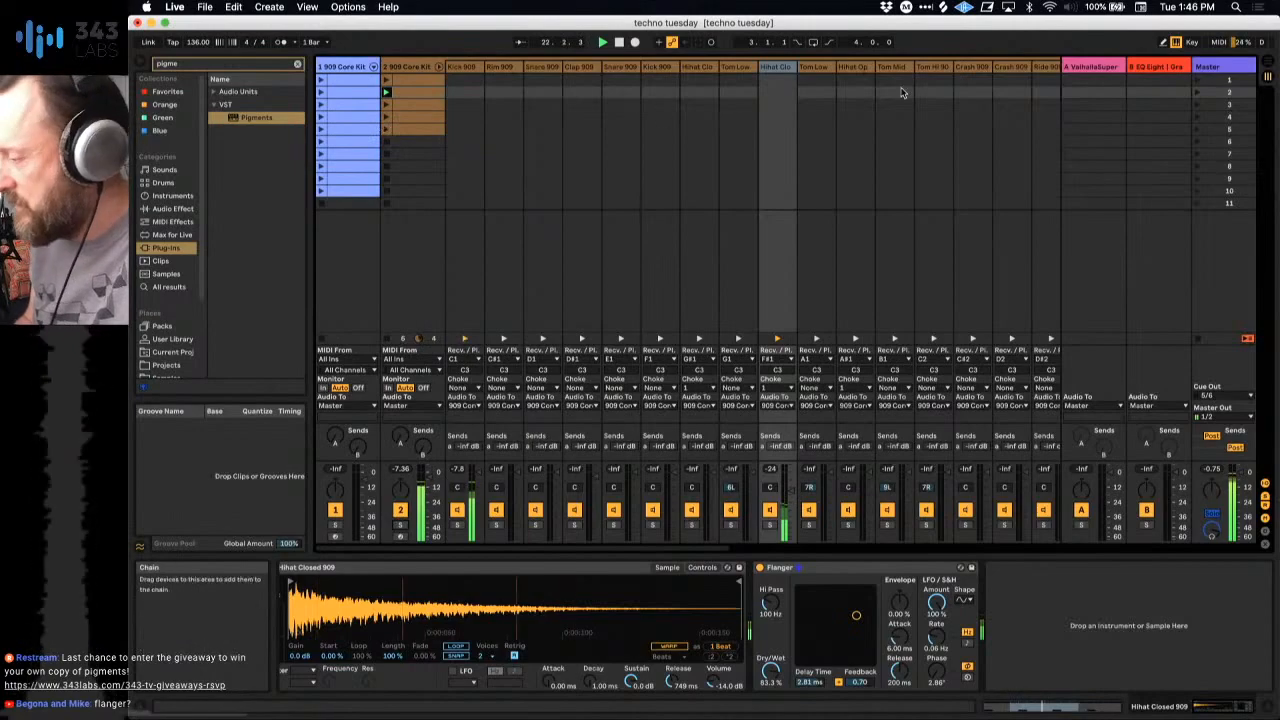
# Step: Fold the 2 909 Core Kit track, solo track 12 Pigments and open its Pigments window
pyautogui.click(439, 67)
pyautogui.hscroll(2, 509, 127)
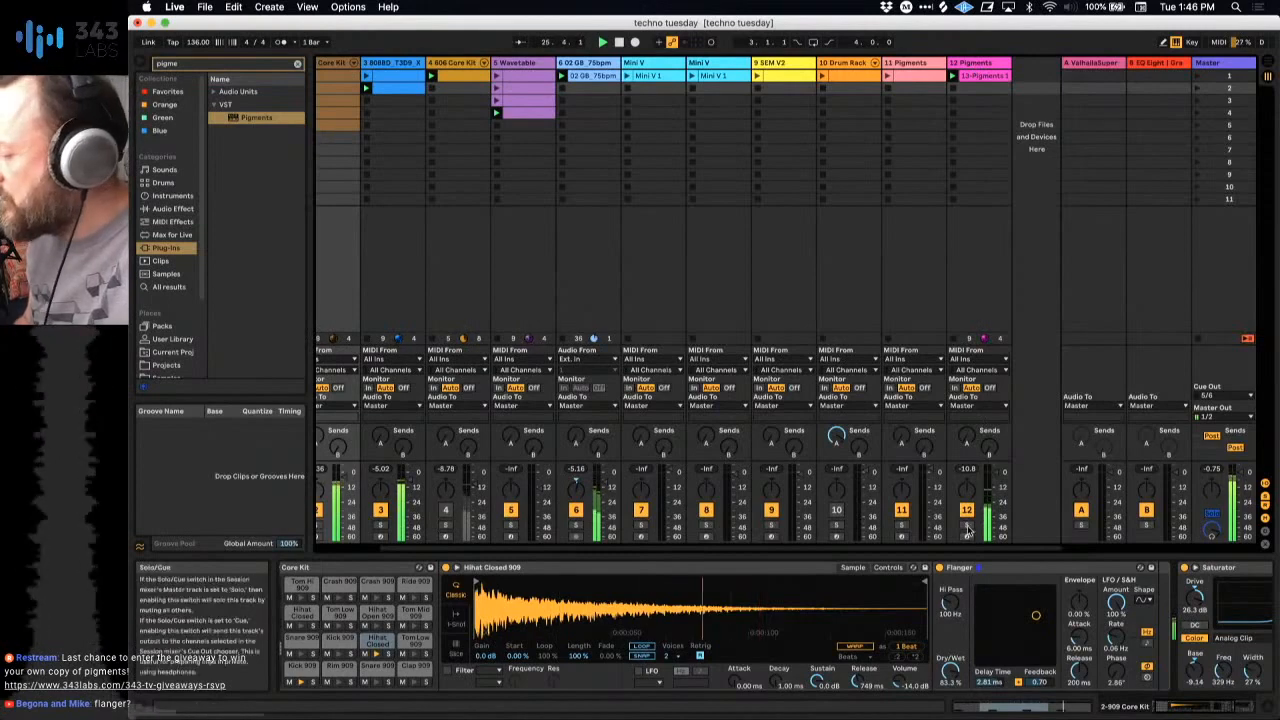
pyautogui.click(970, 63)
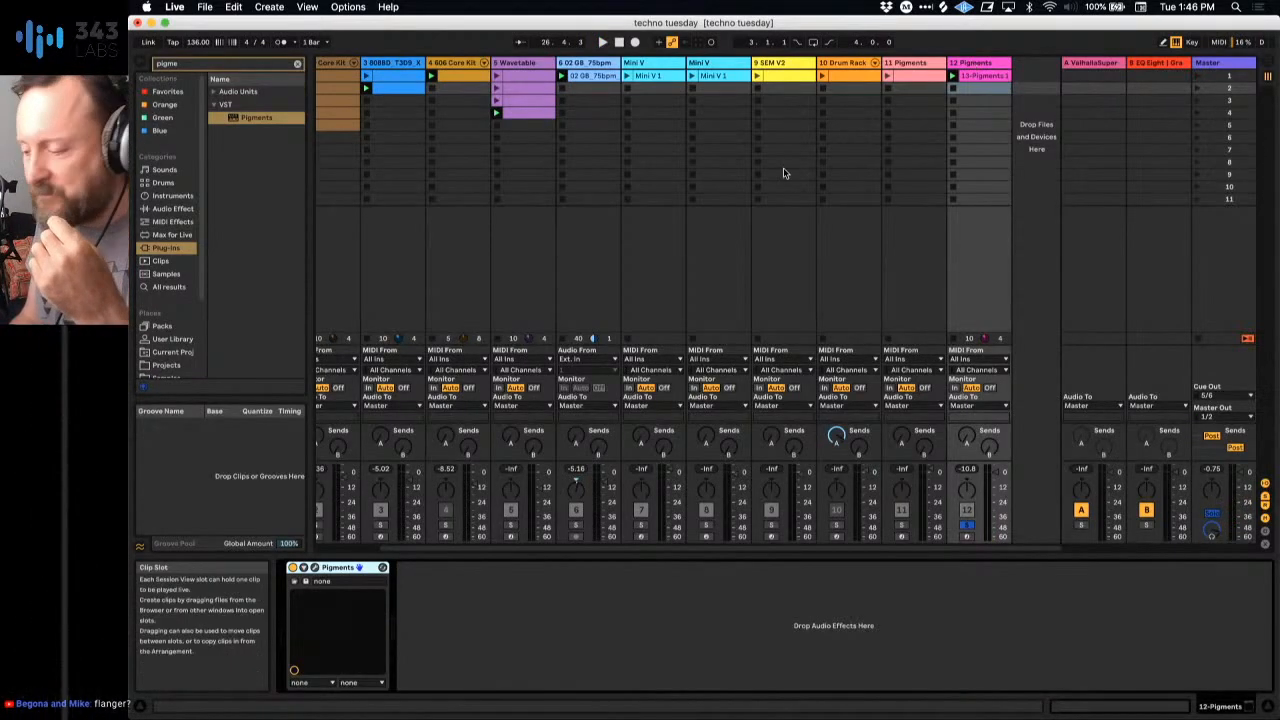
pyautogui.click(314, 568)
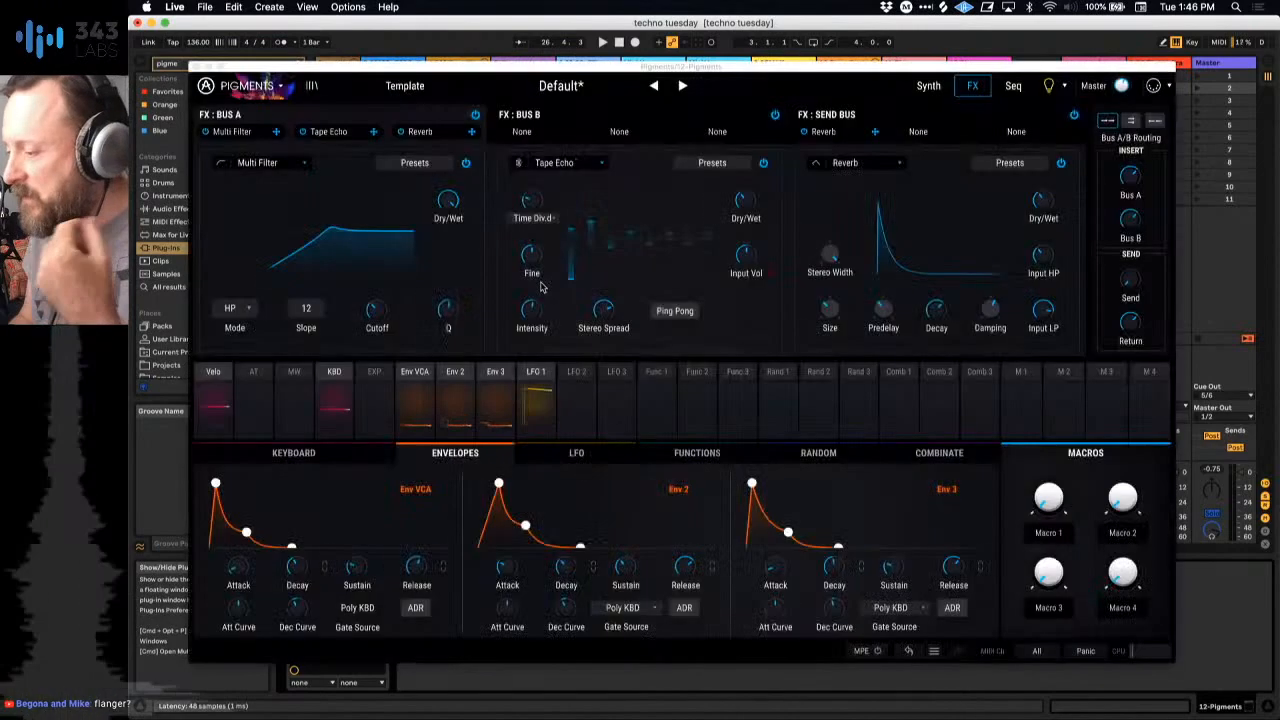
# Step: Activate Engine 2 with its Sample engine and Filter 2 in Pigments' synth section, and bypass Engine 1
pyautogui.click(928, 85)
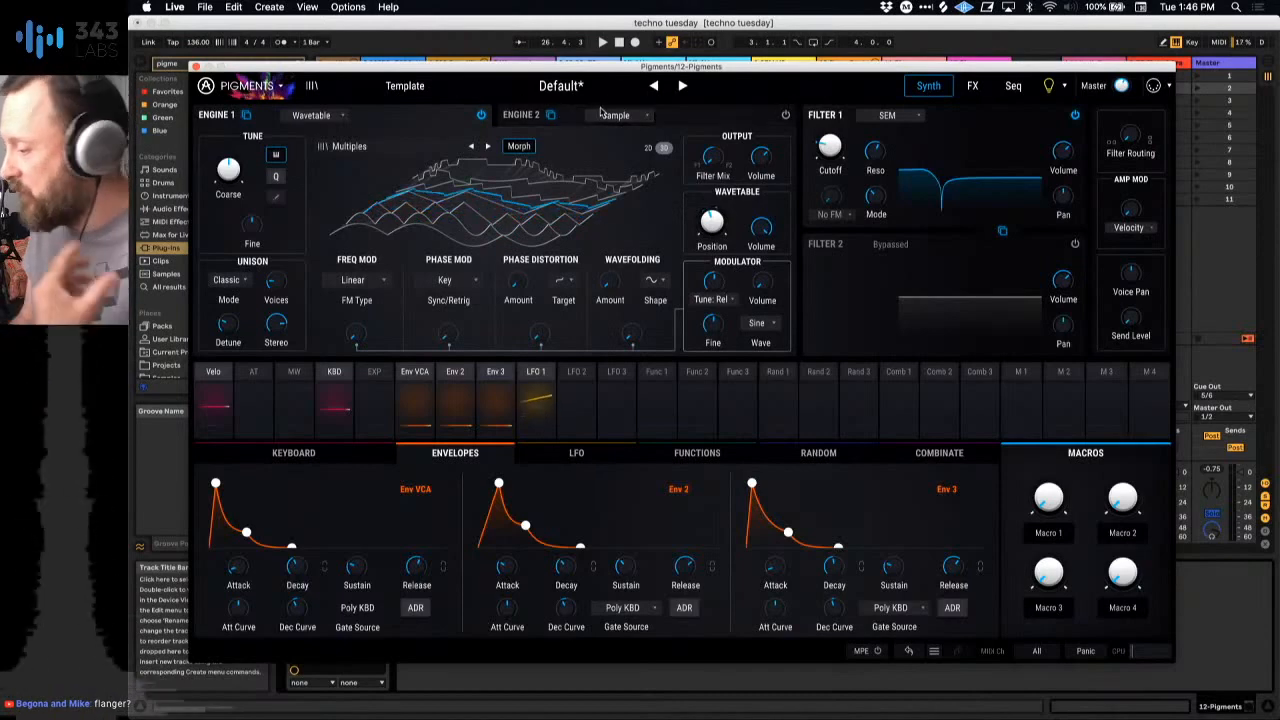
pyautogui.click(529, 116)
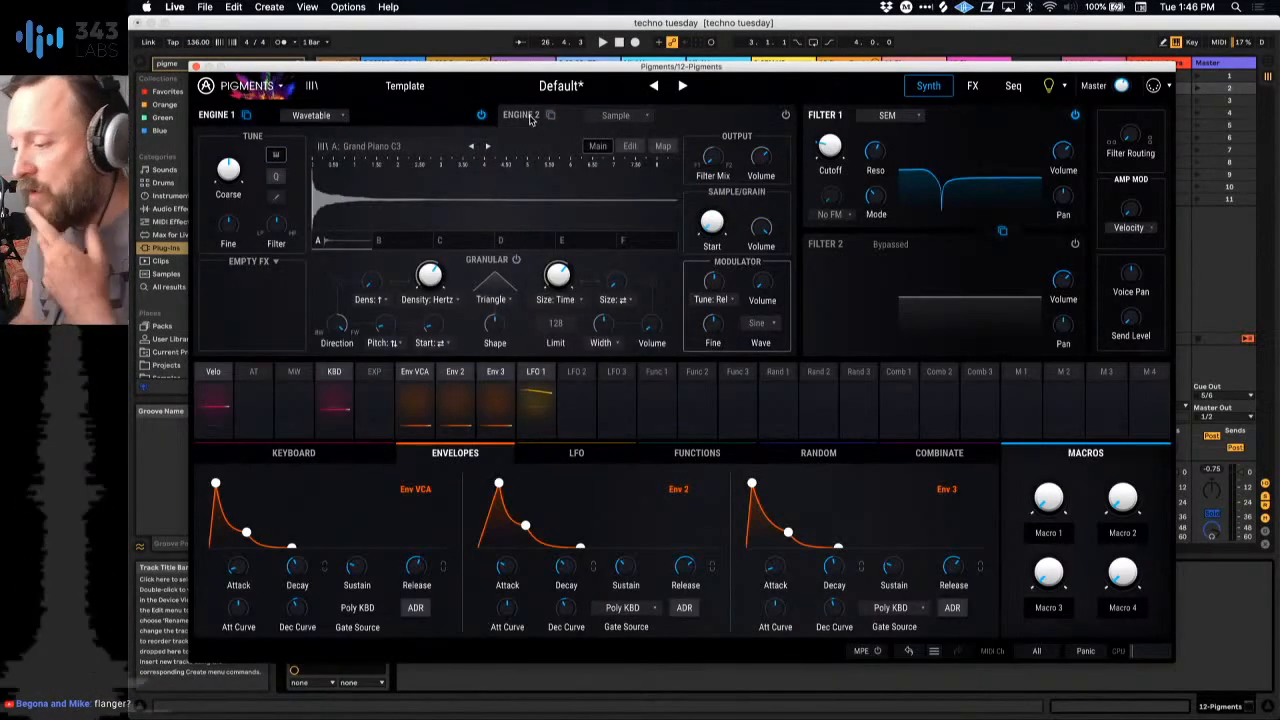
pyautogui.click(386, 121)
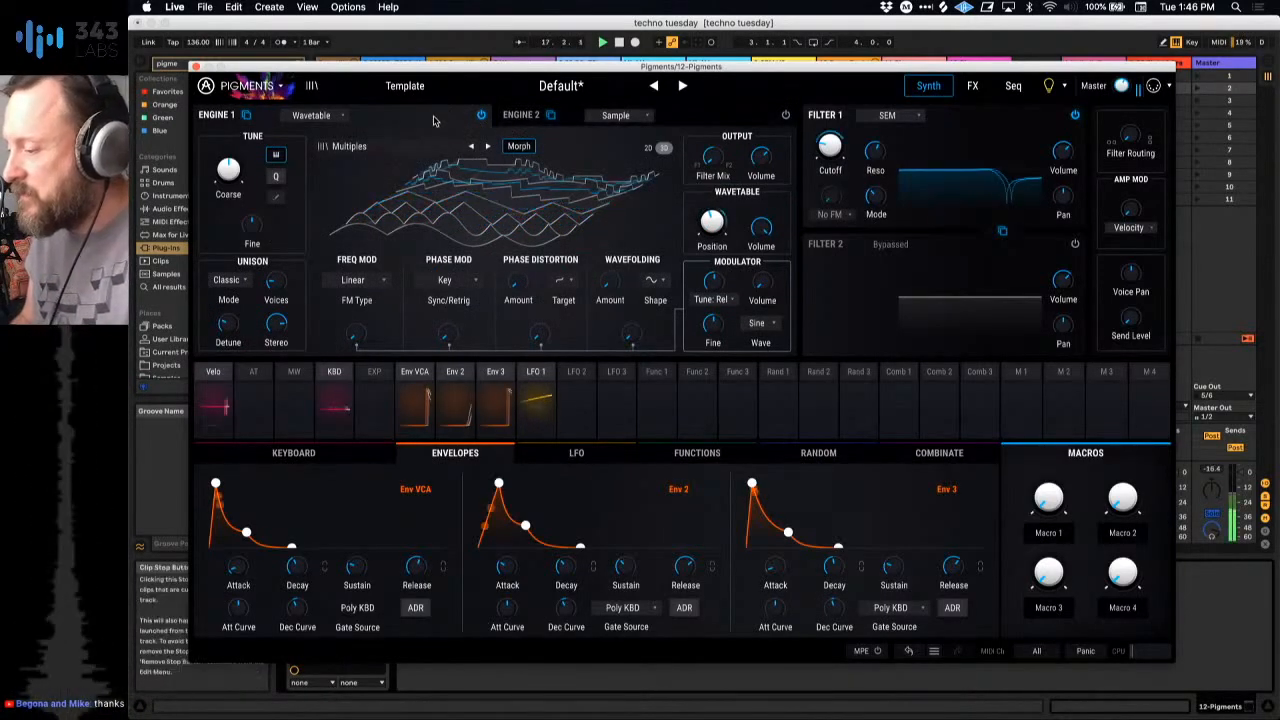
pyautogui.click(549, 117)
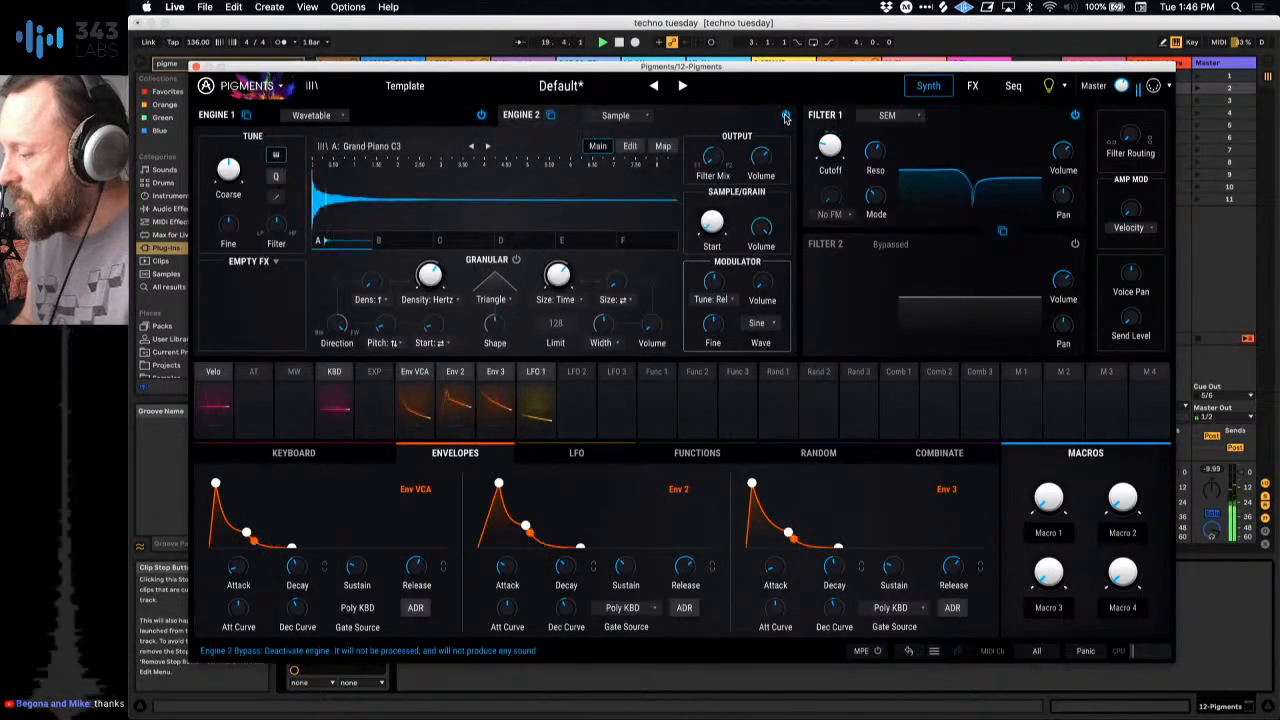
pyautogui.click(481, 116)
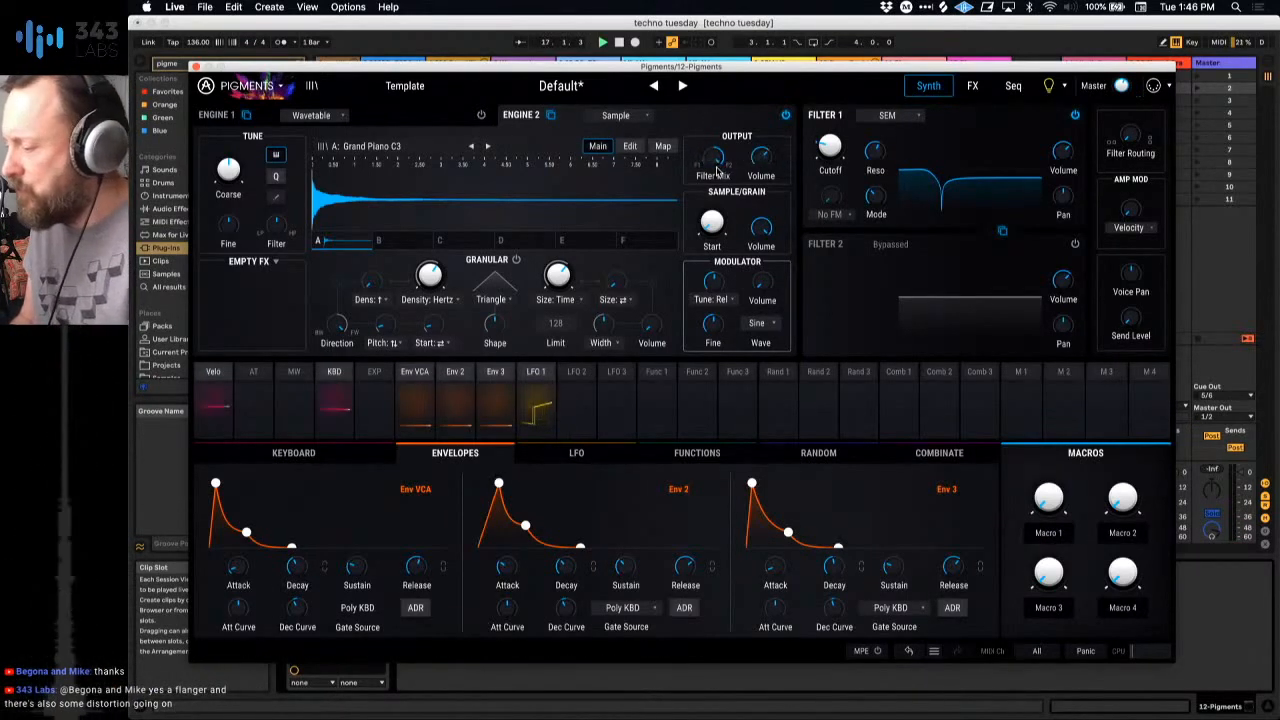
pyautogui.click(1076, 246)
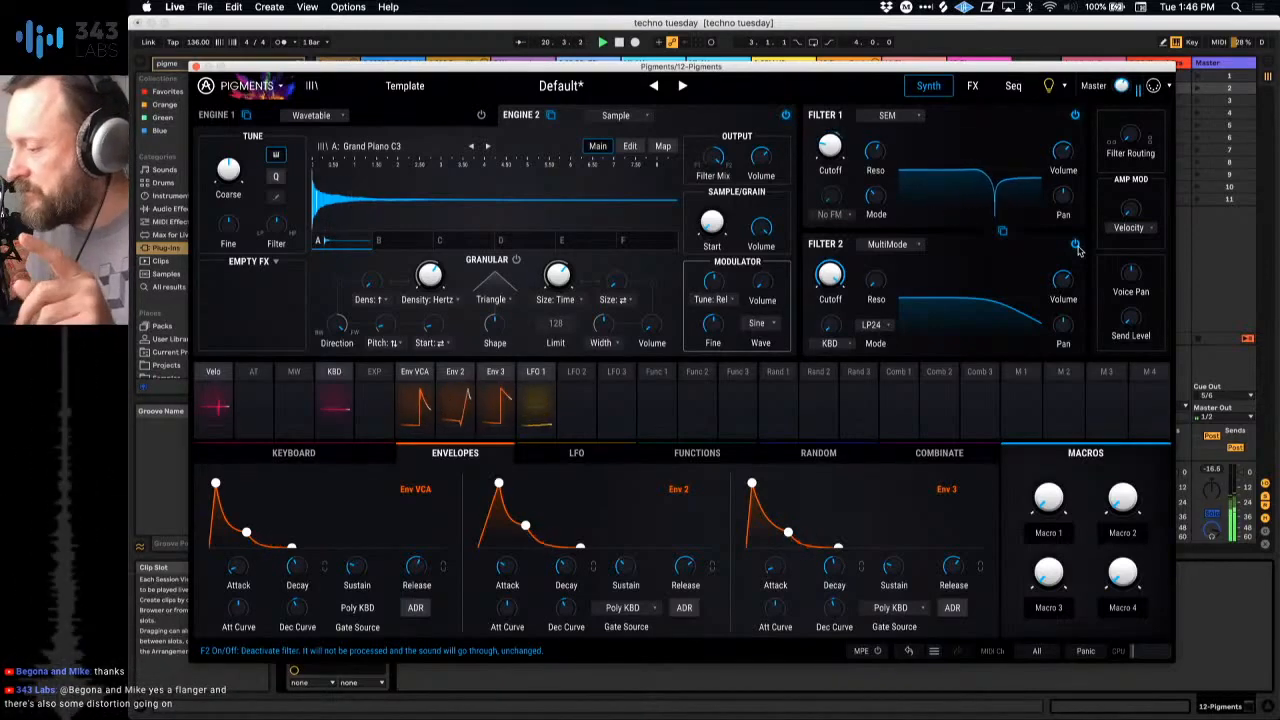
# Step: Audition samples from the Granular Friendly category for Engine 2 and load Harsh Feedback into slot A
pyautogui.click(488, 147)
pyautogui.click(441, 150)
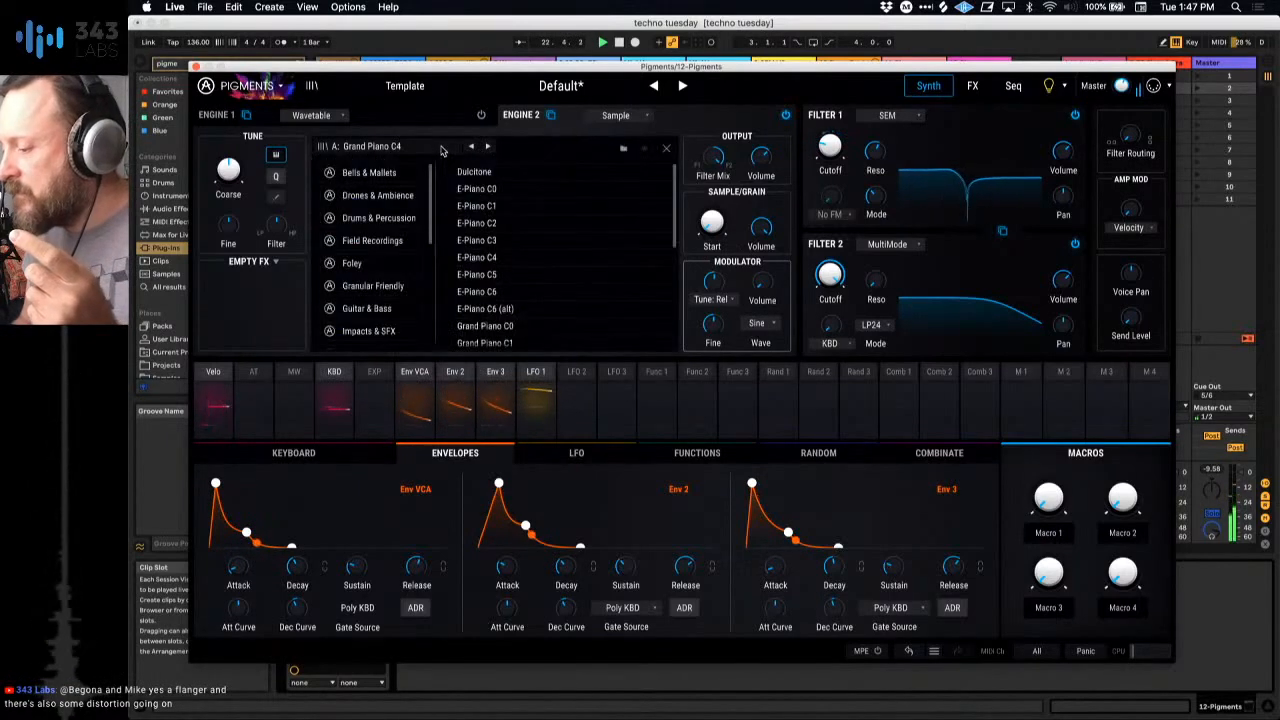
pyautogui.click(399, 286)
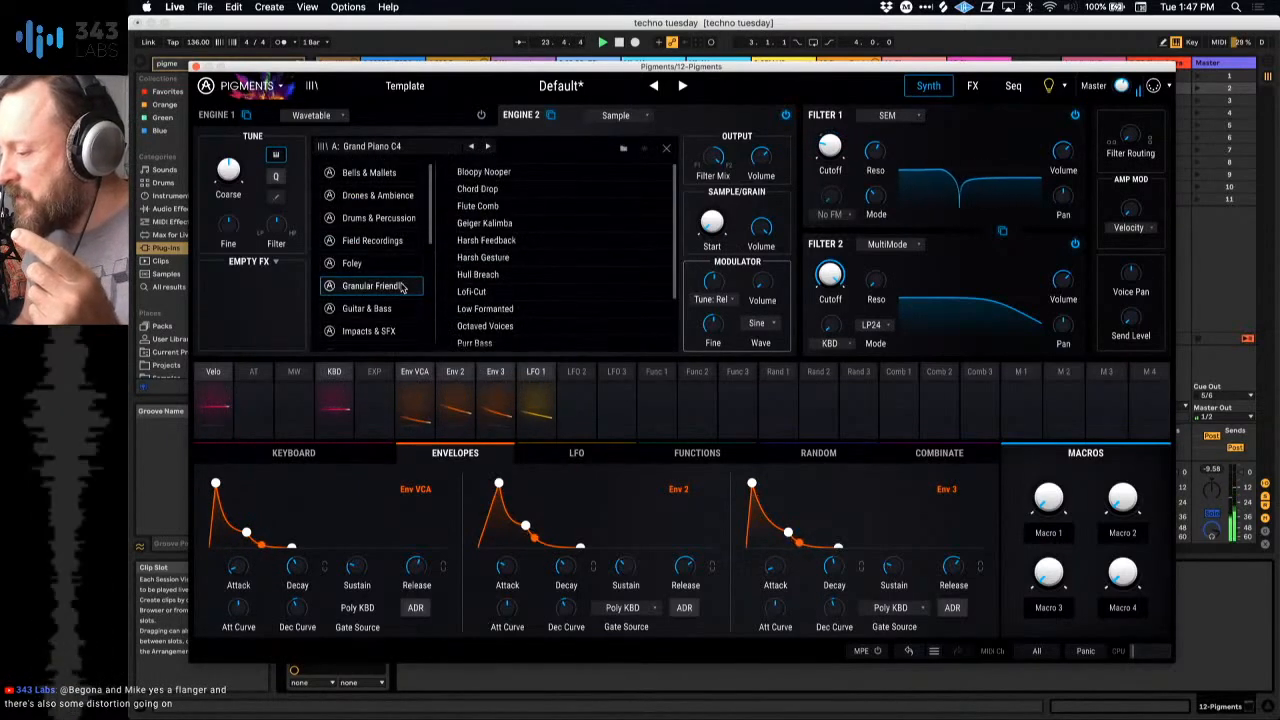
pyautogui.click(484, 172)
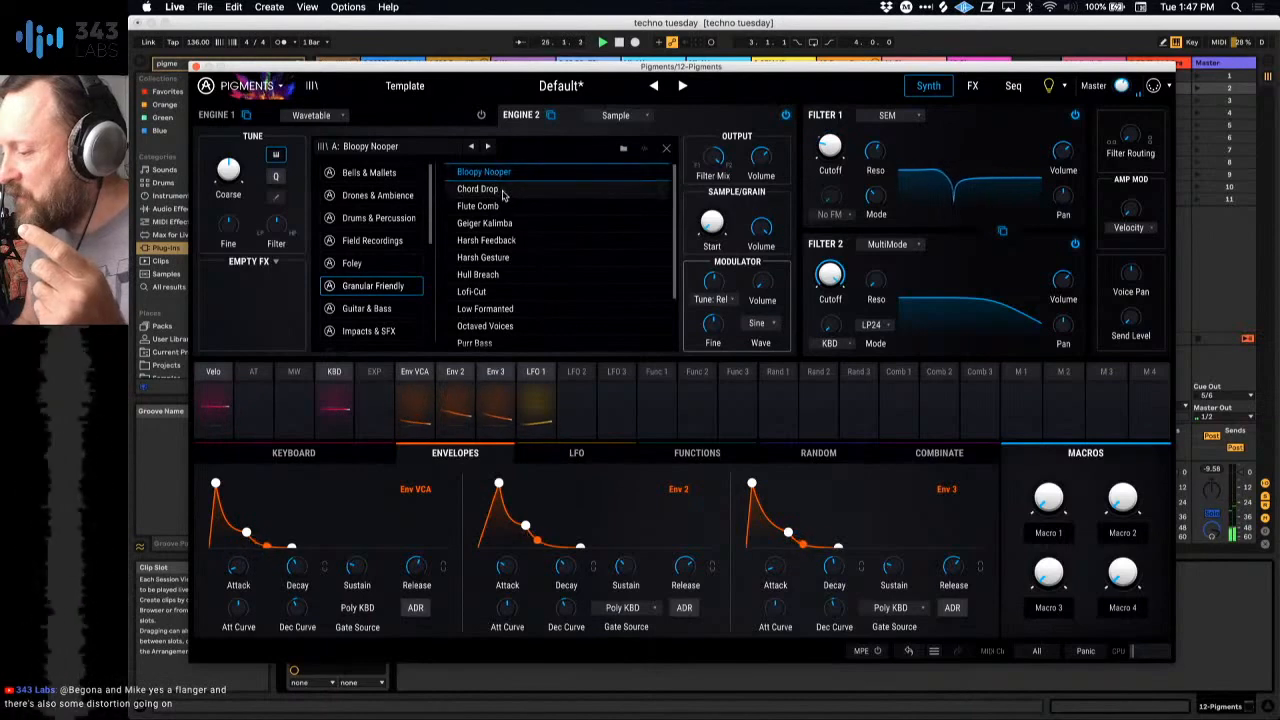
pyautogui.click(490, 189)
pyautogui.click(480, 206)
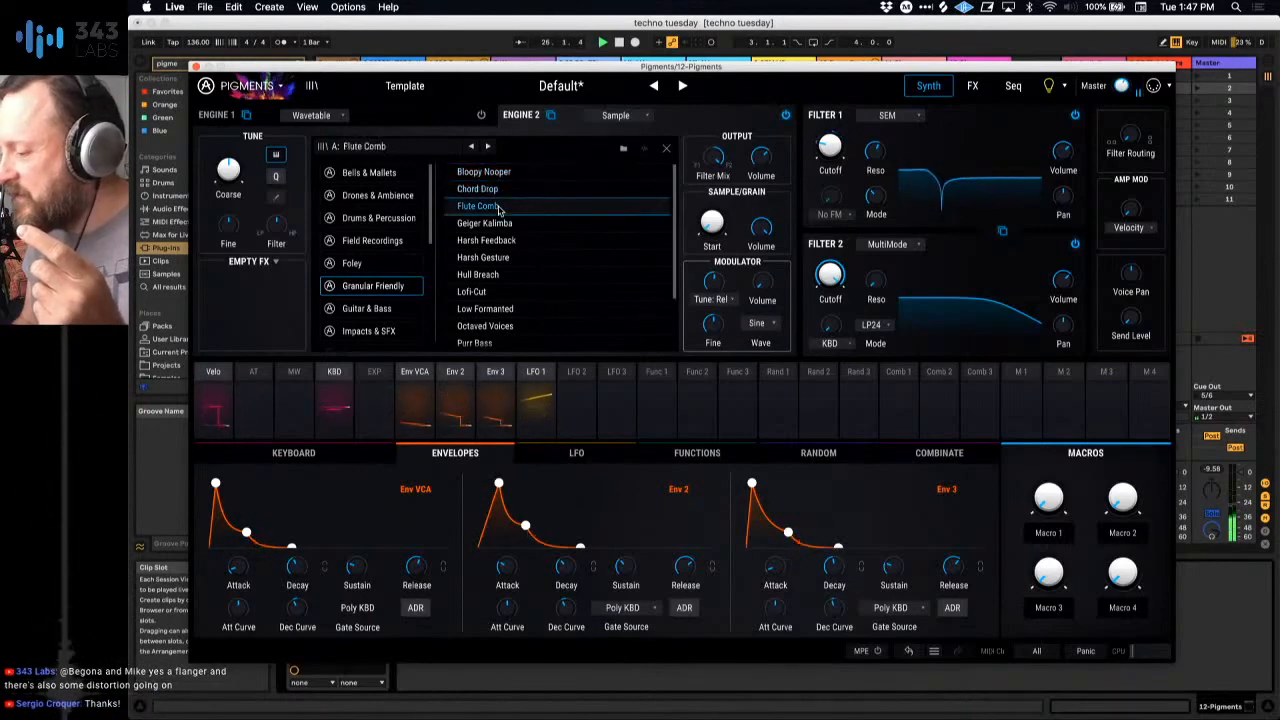
pyautogui.click(494, 223)
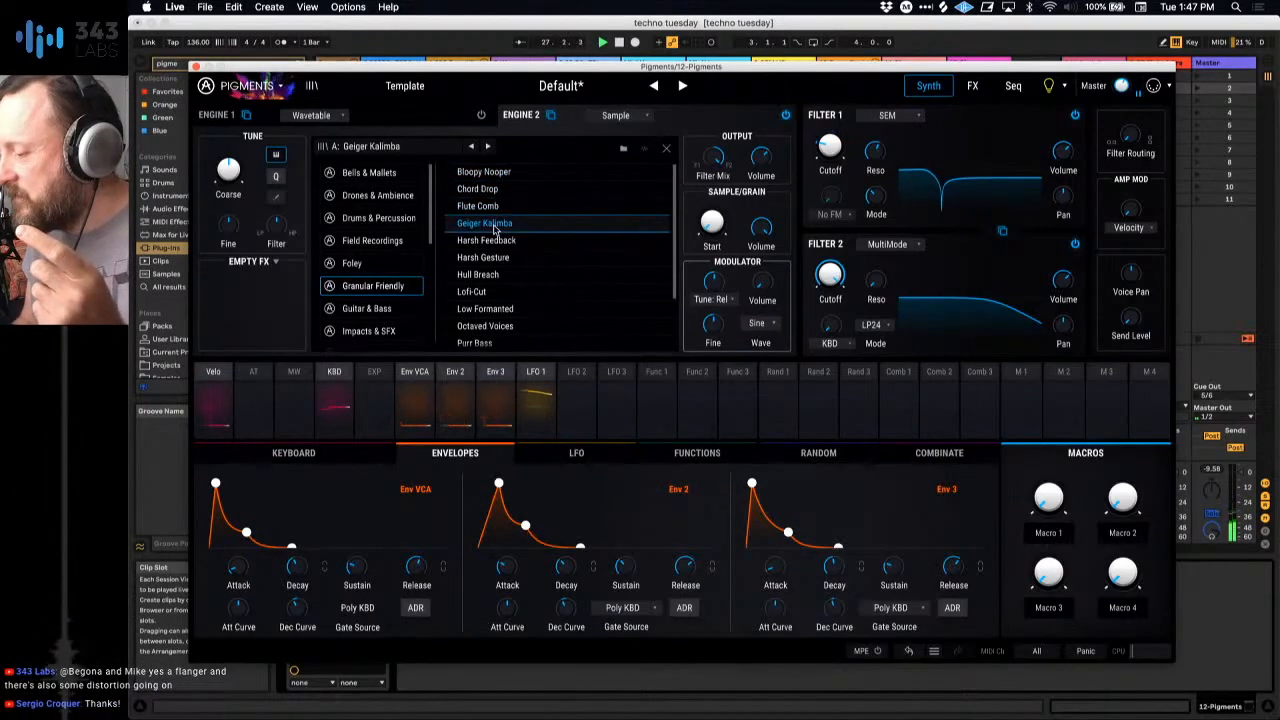
pyautogui.click(494, 240)
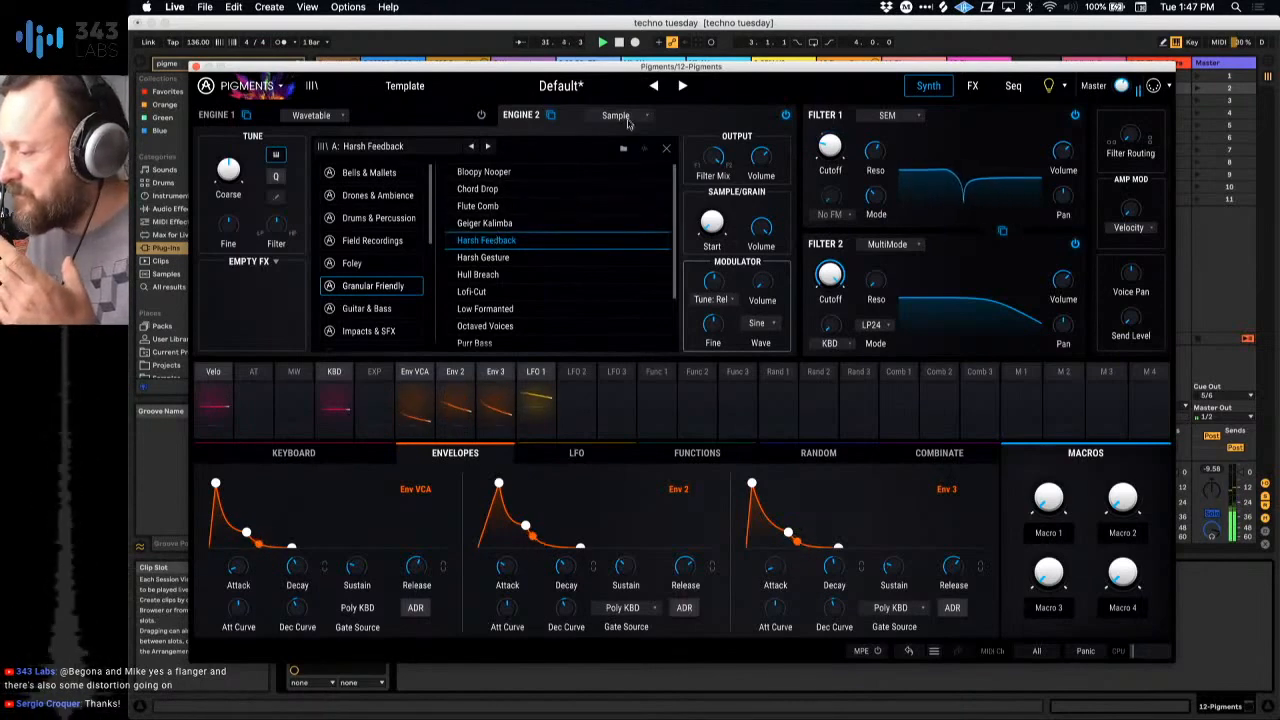
pyautogui.click(666, 151)
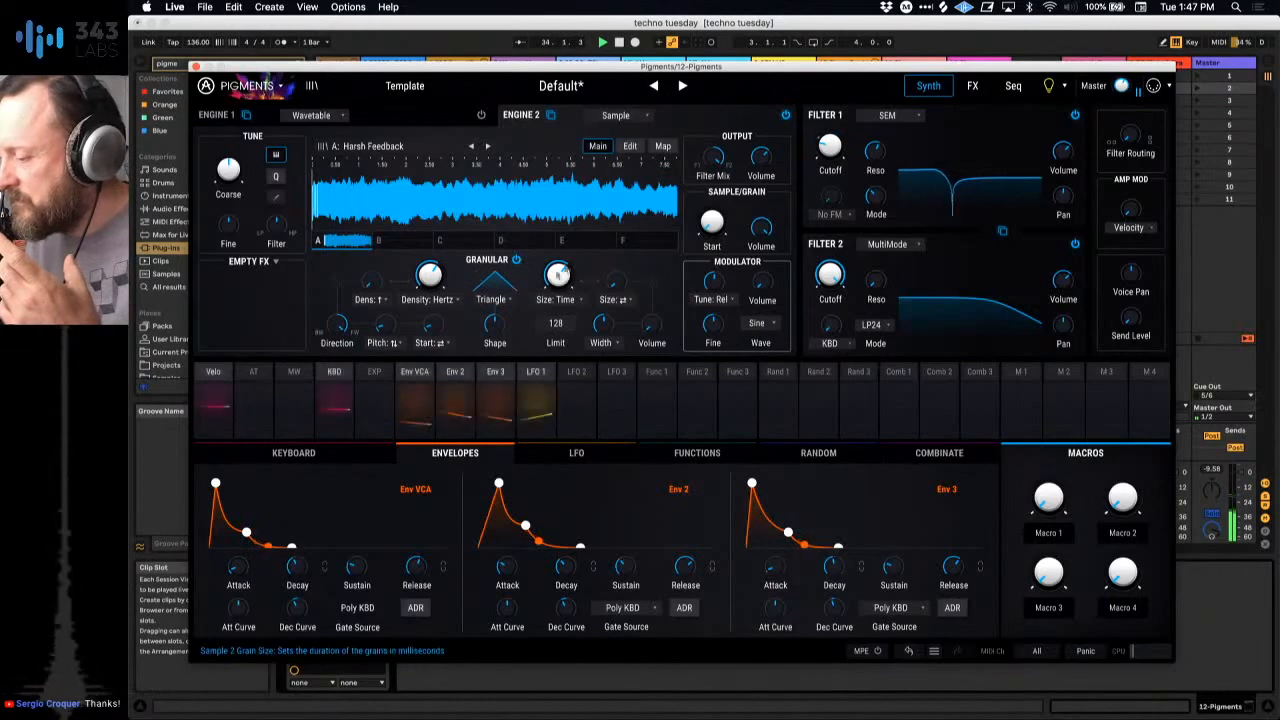
# Step: Turn on Engine 2's granular playback, advance the sample start, and raise the grains' random density and width
pyautogui.moveTo(712, 224); pyautogui.dragTo(712, 200)
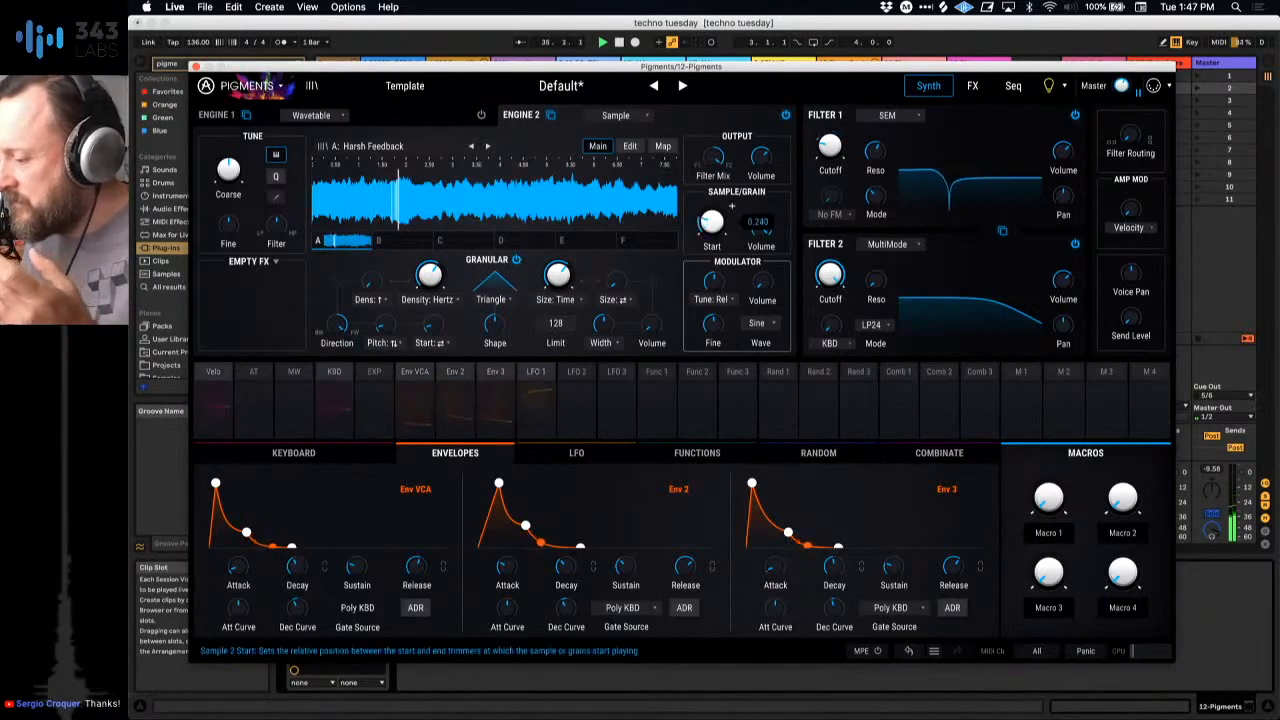
pyautogui.moveTo(712, 200)
pyautogui.mouseDown()
pyautogui.moveTo(712, 128)
pyautogui.moveTo(712, 156)
pyautogui.mouseUp()
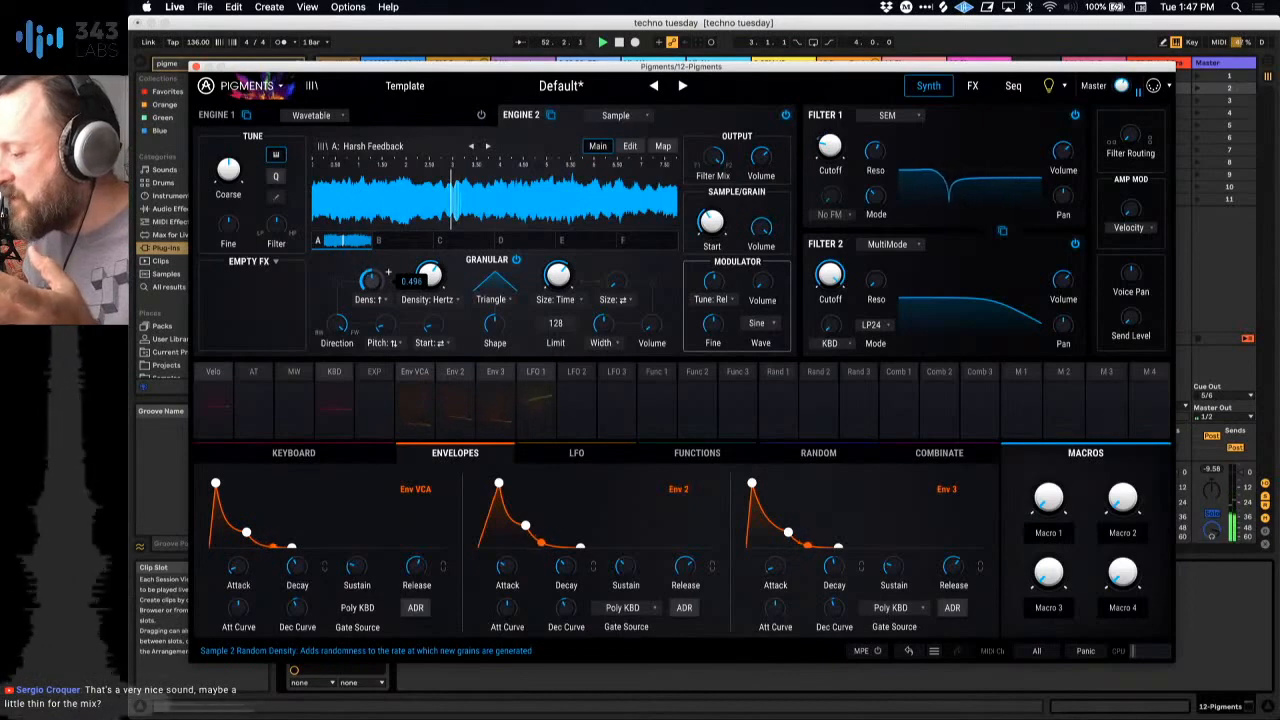
pyautogui.moveTo(388, 271); pyautogui.dragTo(388, 270)
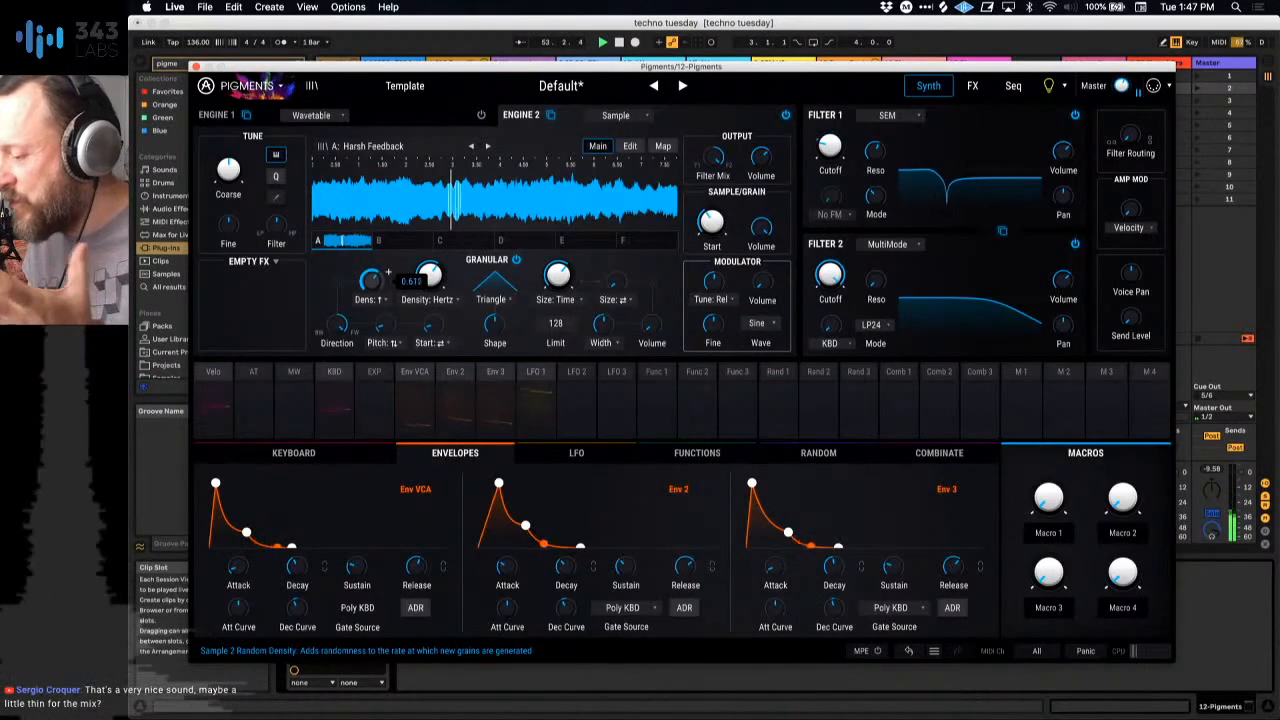
pyautogui.moveTo(607, 326); pyautogui.dragTo(607, 322)
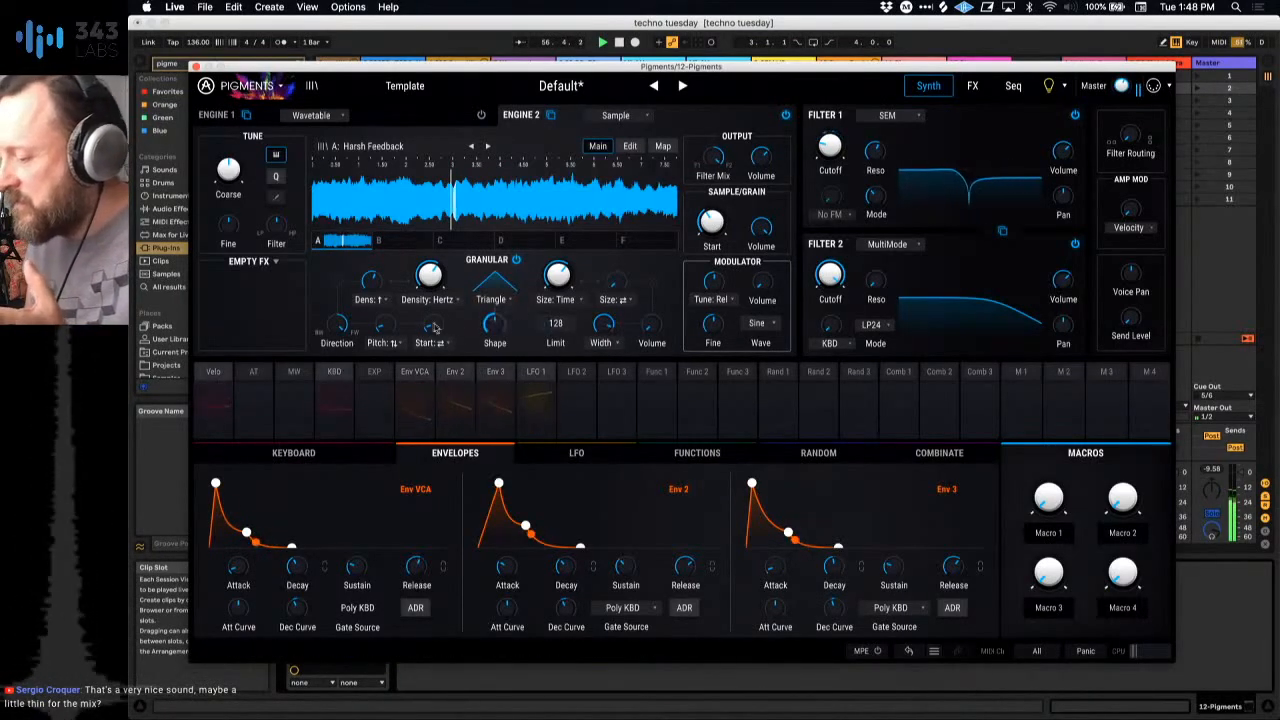
# Step: Try out pitch randomization on the grains and set Engine 2's sample start to about 0.32
pyautogui.moveTo(386, 333)
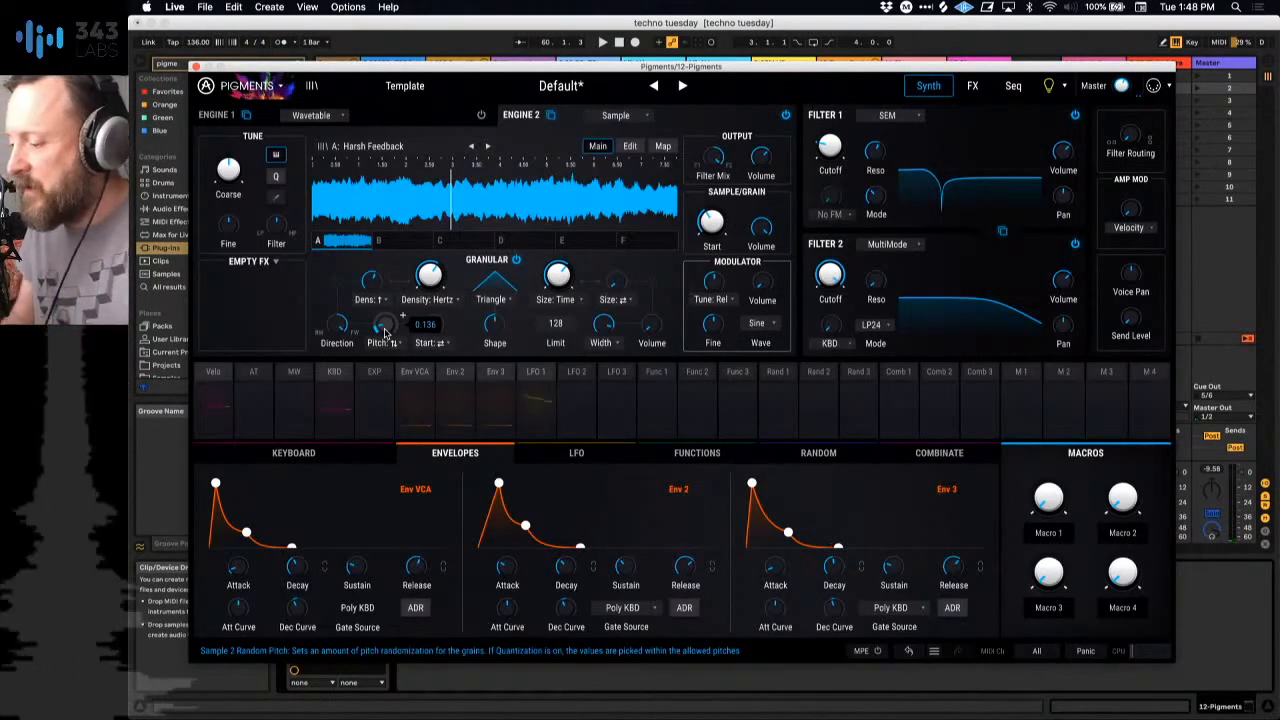
pyautogui.moveTo(385, 324); pyautogui.dragTo(385, 255)
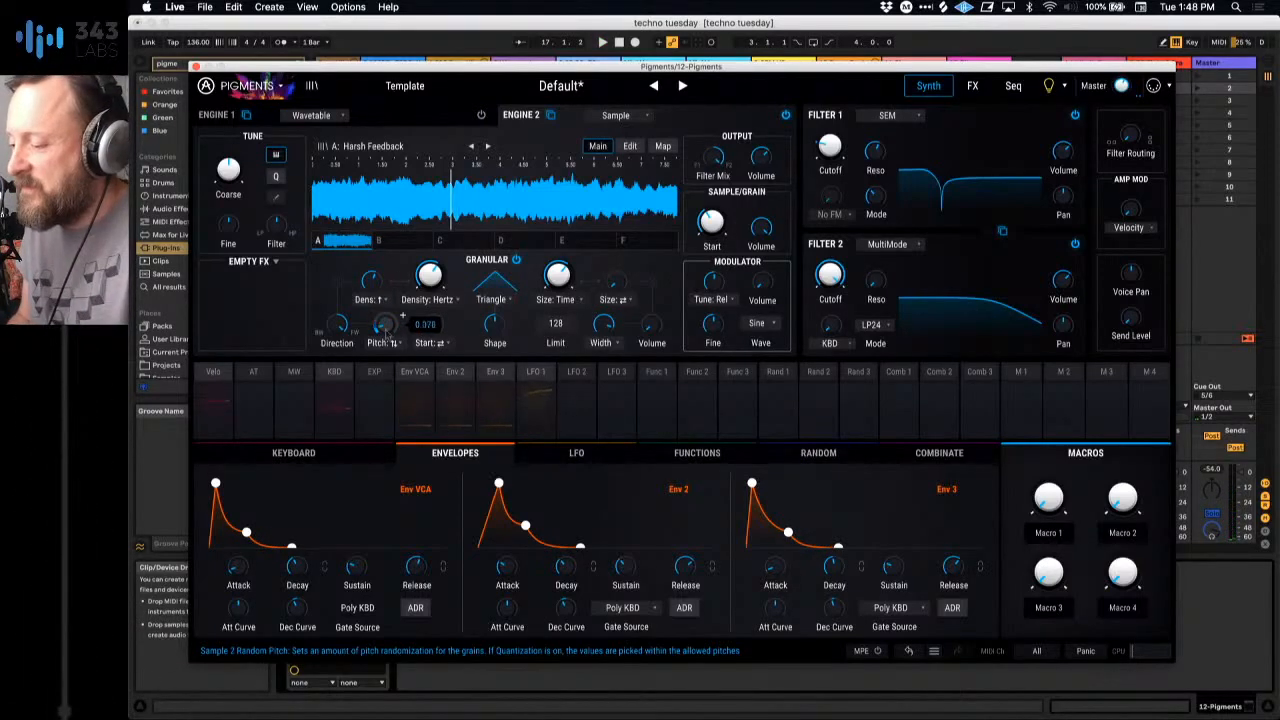
pyautogui.moveTo(386, 331); pyautogui.dragTo(386, 360)
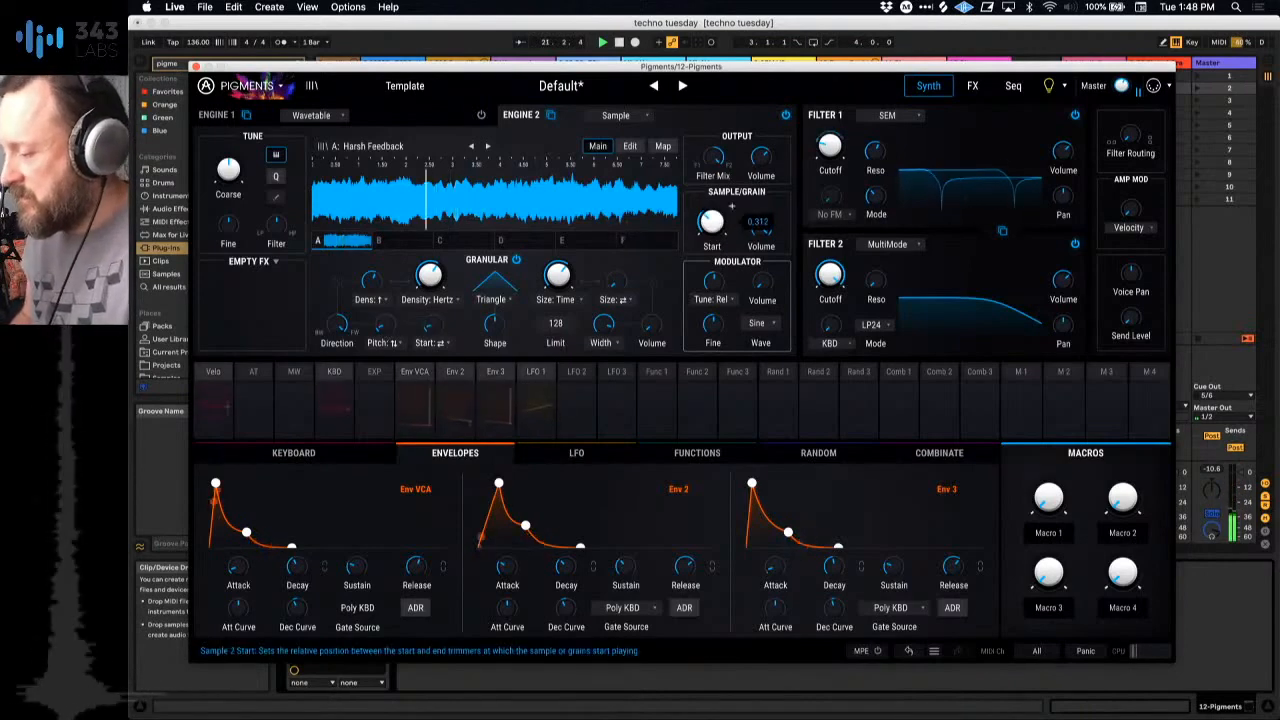
pyautogui.moveTo(731, 205); pyautogui.dragTo(731, 205)
pyautogui.press('space')
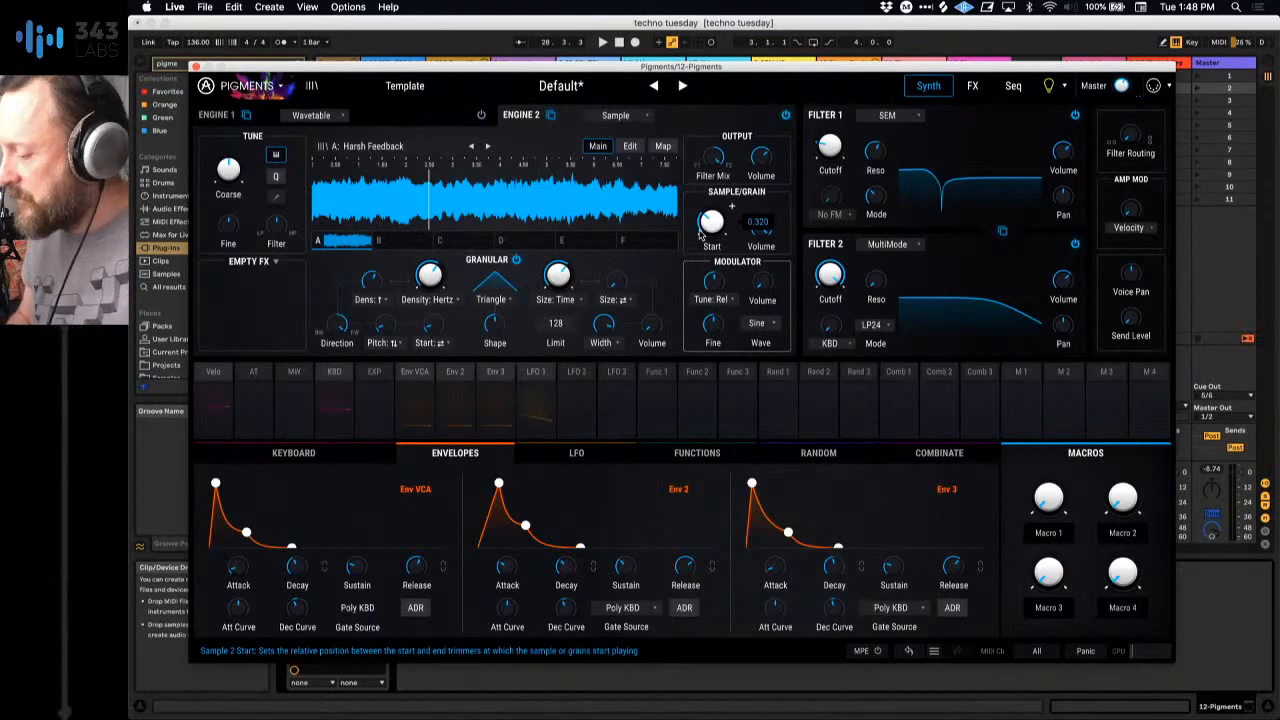
# Step: Modulate Engine 2's sample start with LFO 2 at 0.41, with the LFO set to Free Running at about 0.033 Hz
pyautogui.click(578, 374)
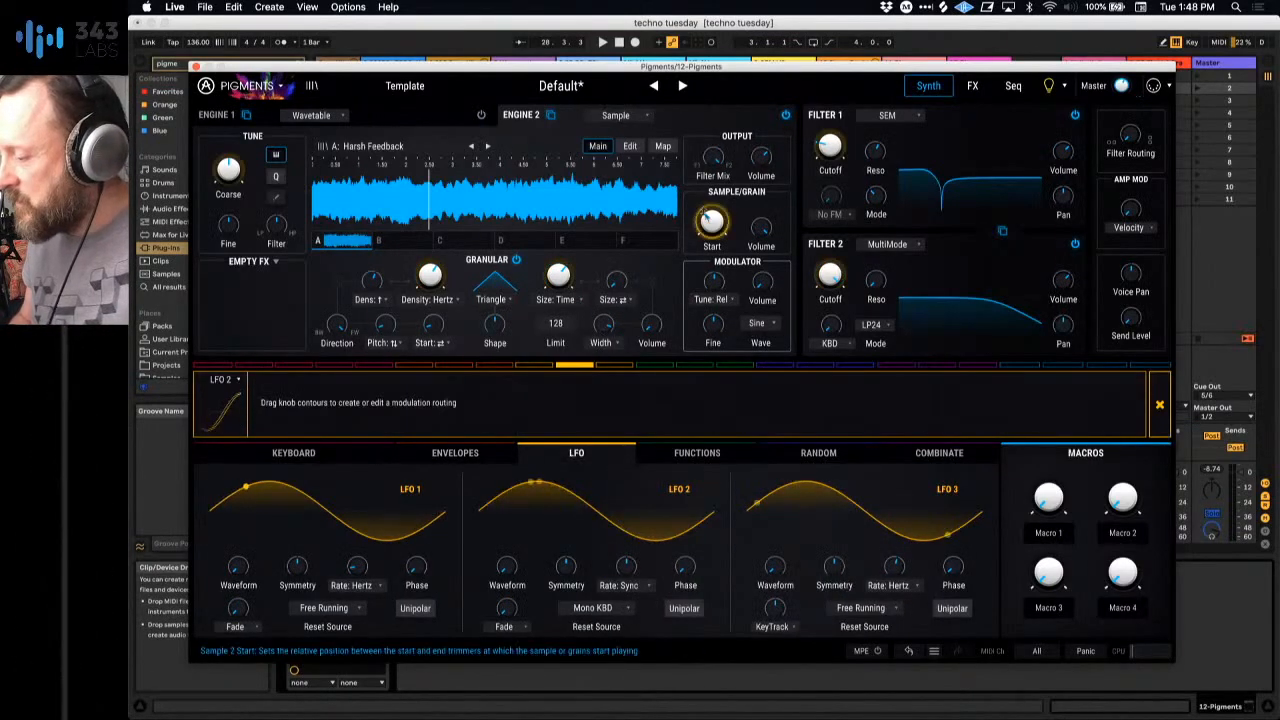
pyautogui.moveTo(699, 213); pyautogui.dragTo(700, 190)
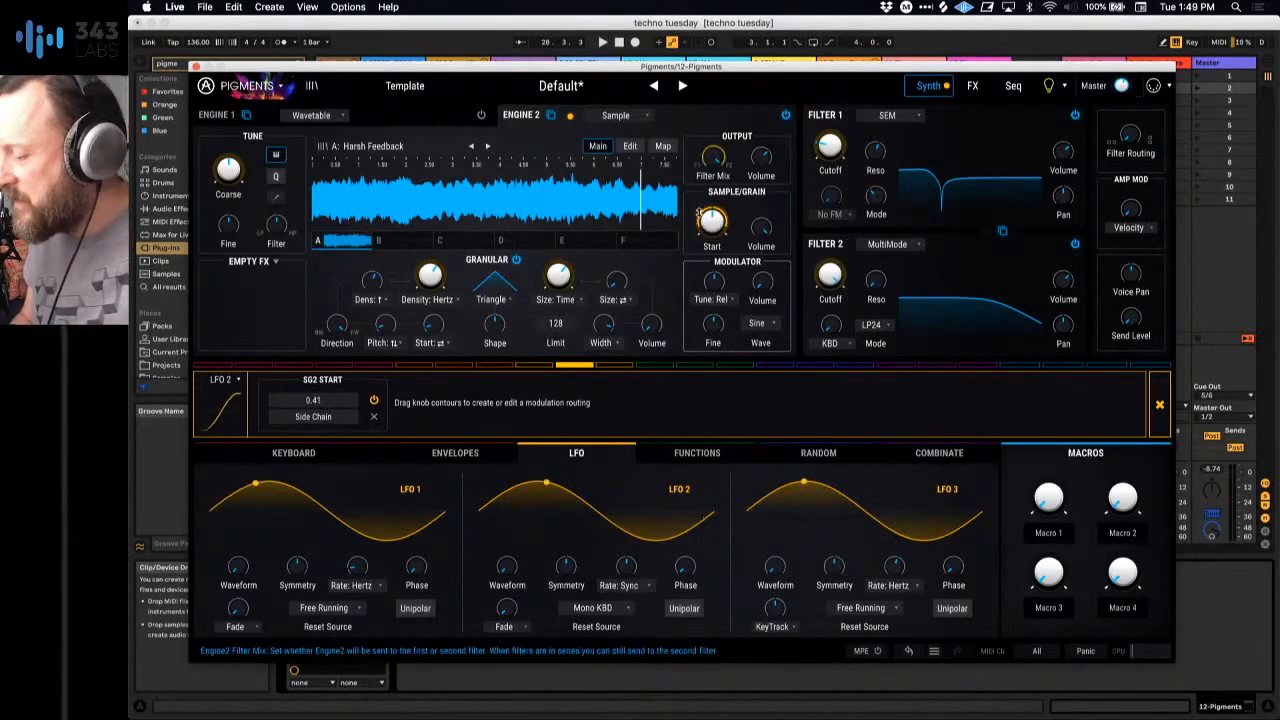
pyautogui.click(625, 585)
pyautogui.click(537, 565)
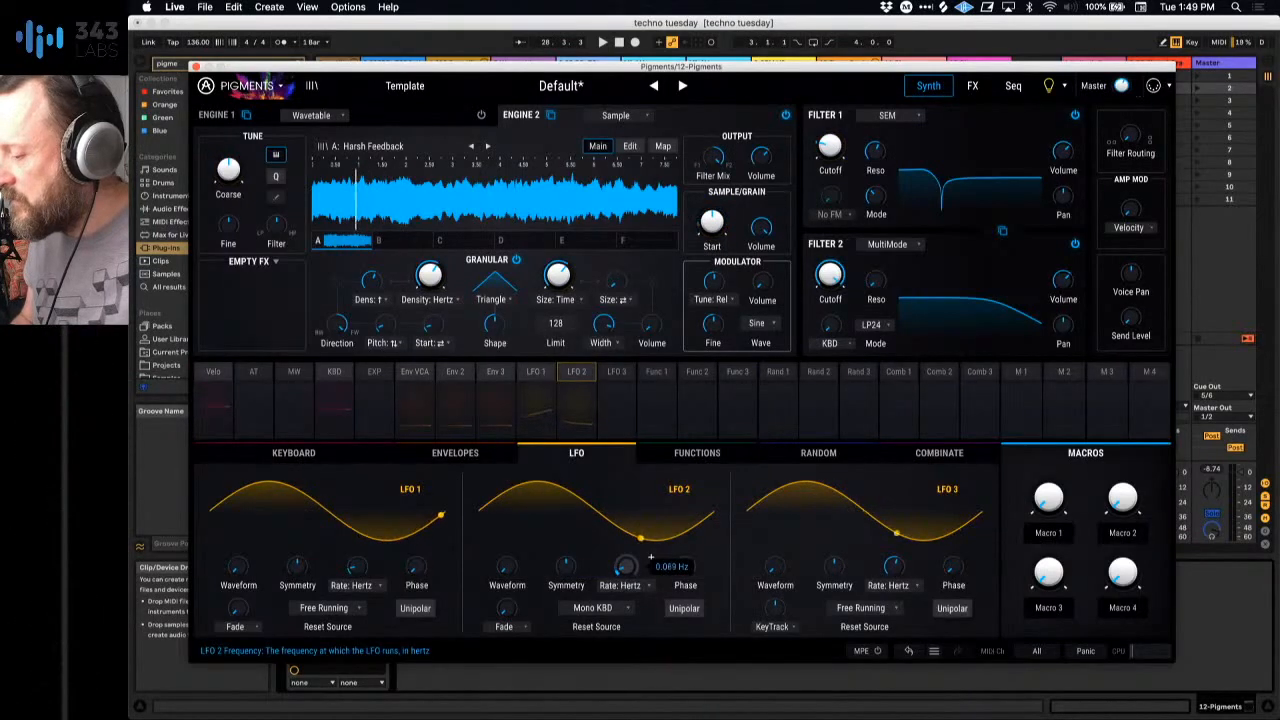
pyautogui.moveTo(626, 567); pyautogui.dragTo(626, 562)
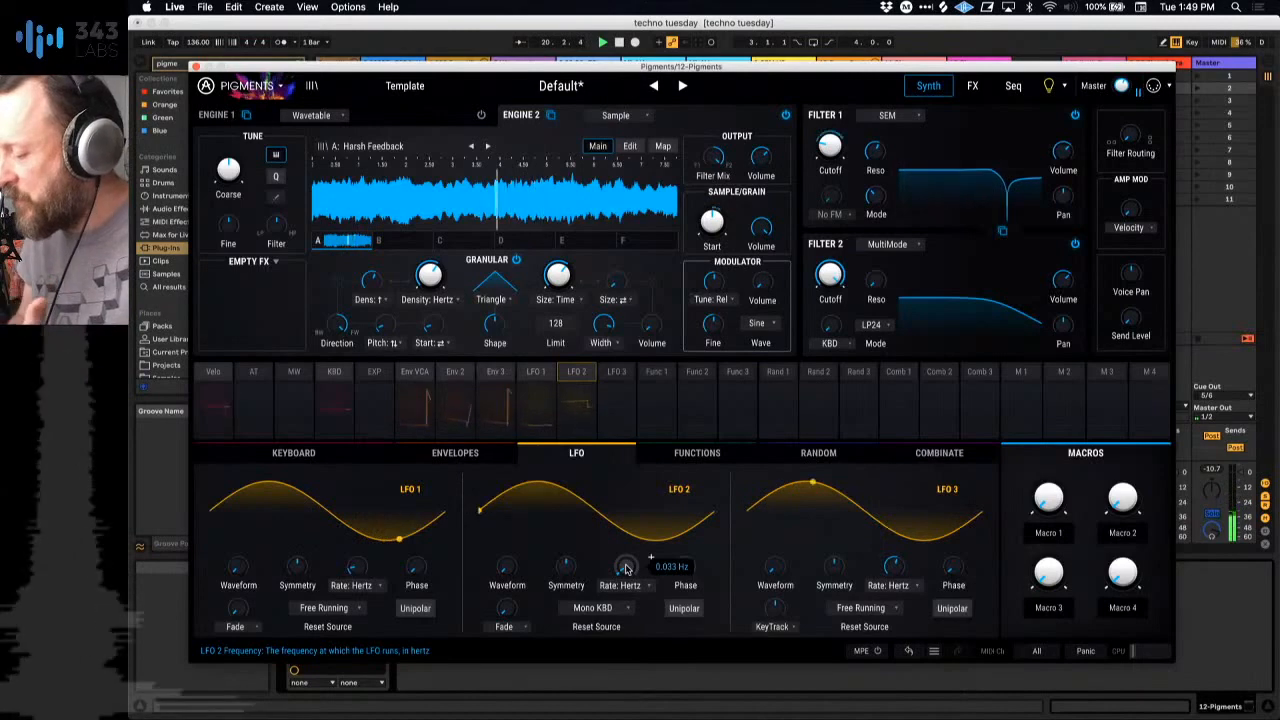
pyautogui.click(612, 608)
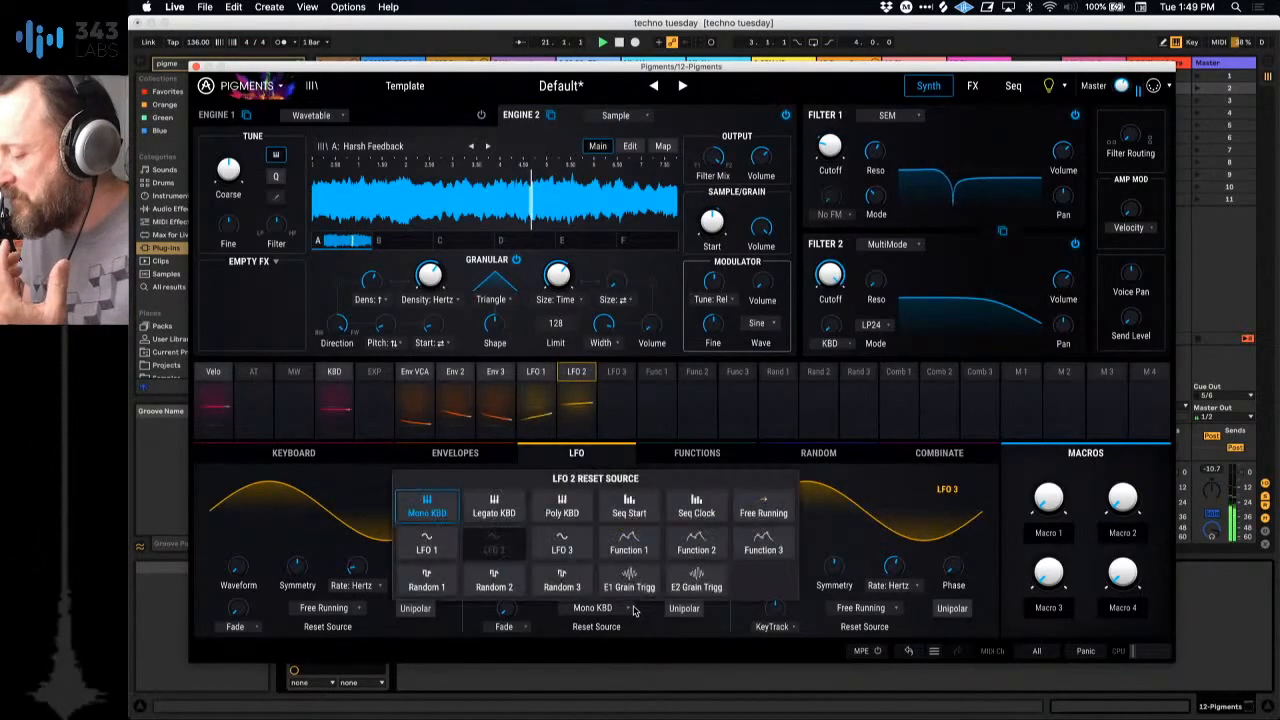
pyautogui.click(752, 510)
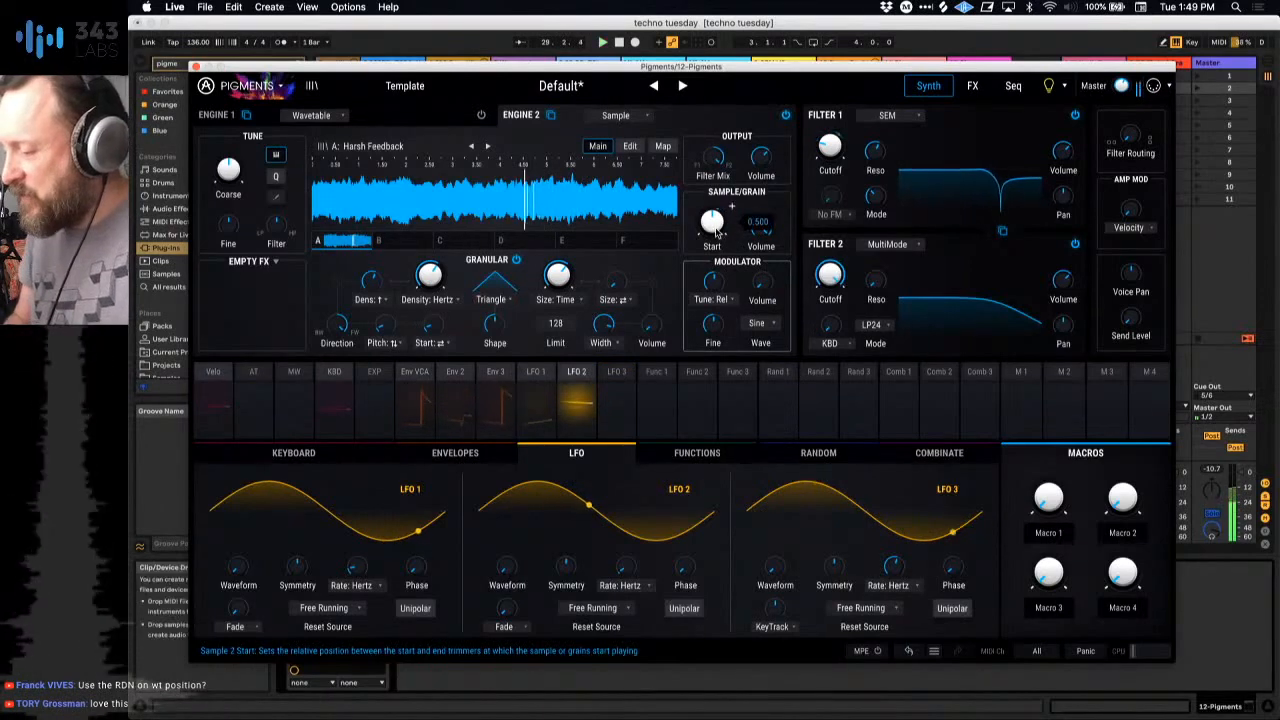
# Step: Lower LFO 2's modulation of the sample start to 0.30 and readjust the start position and LFO rate
pyautogui.moveTo(716, 232); pyautogui.dragTo(716, 247)
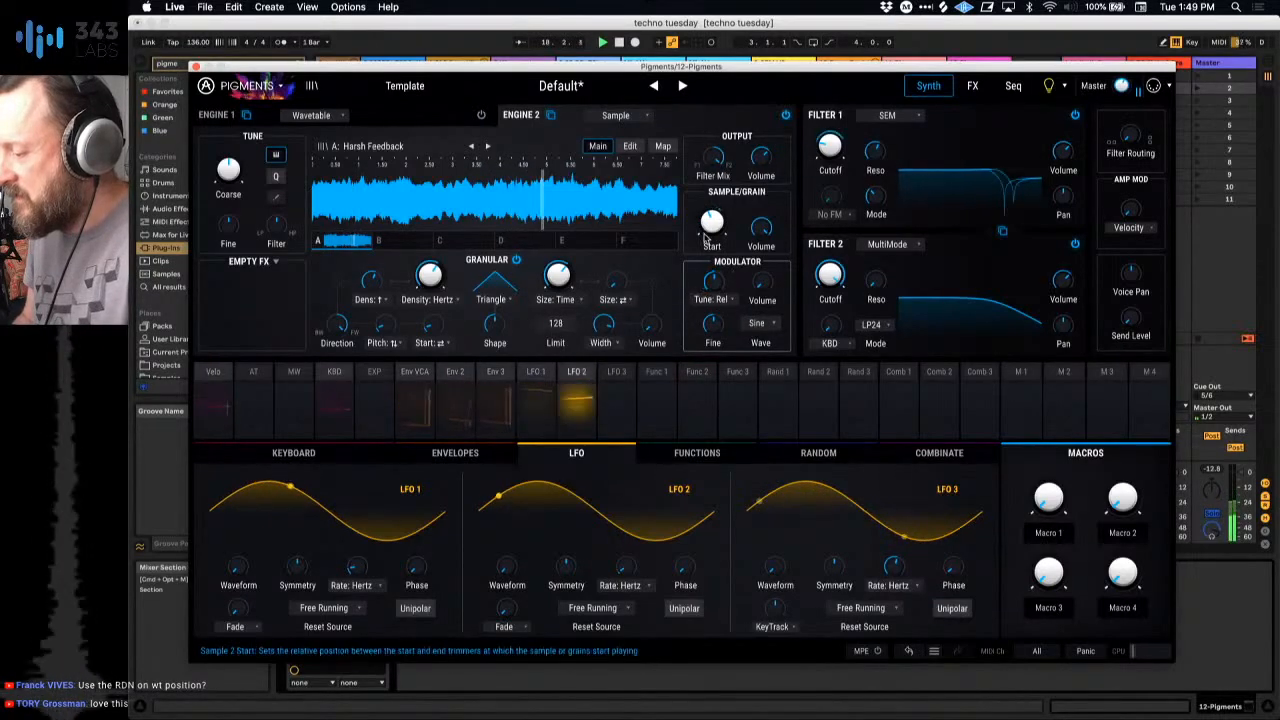
pyautogui.click(579, 375)
pyautogui.moveTo(708, 207); pyautogui.dragTo(711, 224)
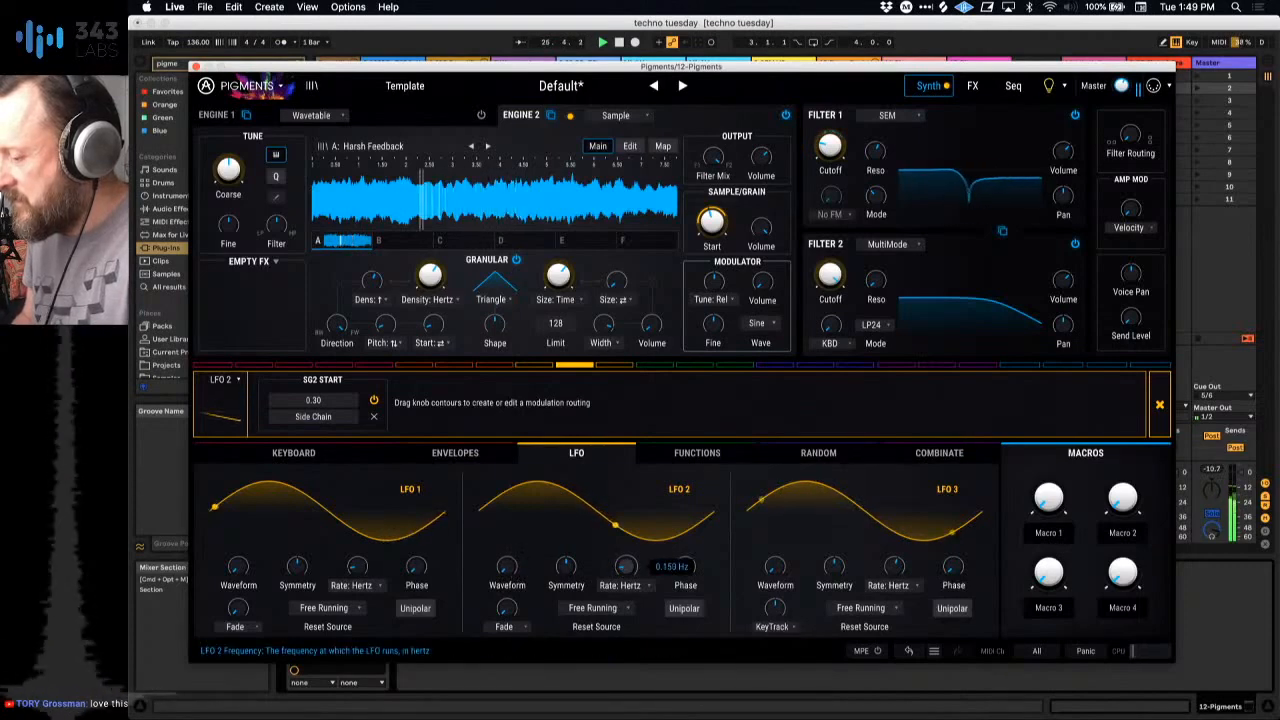
pyautogui.moveTo(626, 567); pyautogui.dragTo(626, 573)
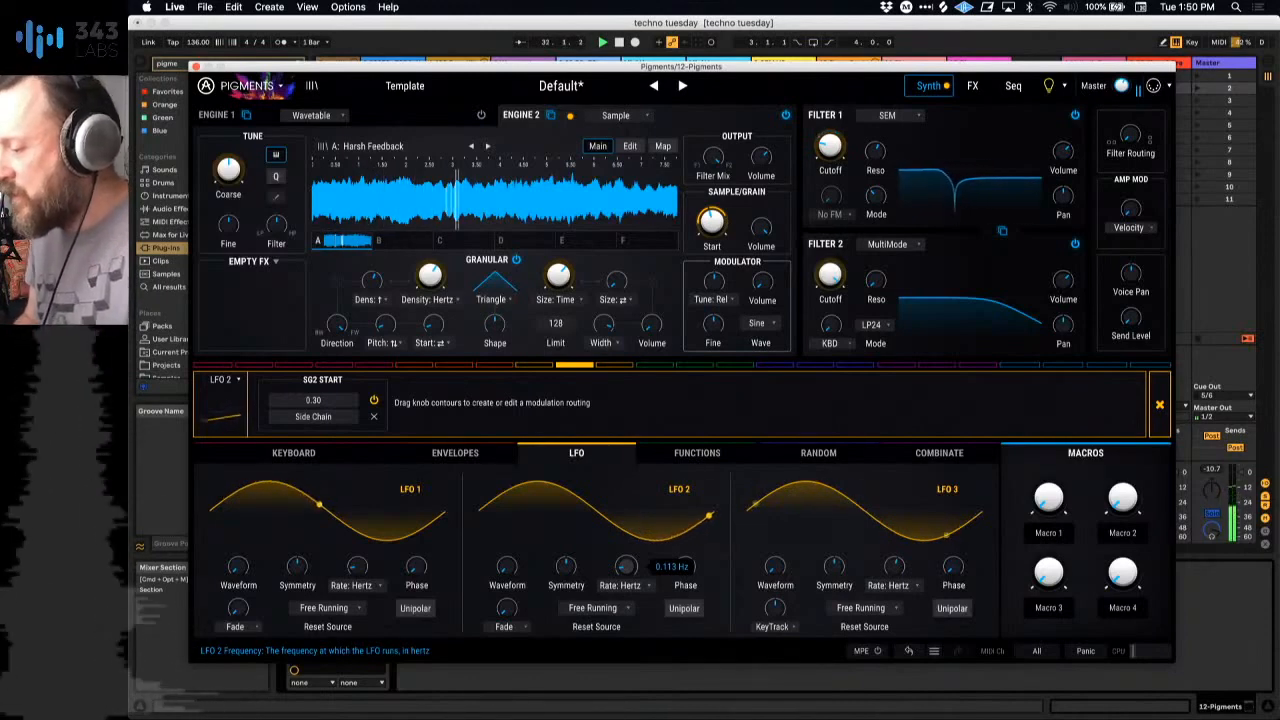
pyautogui.moveTo(626, 573); pyautogui.dragTo(626, 577)
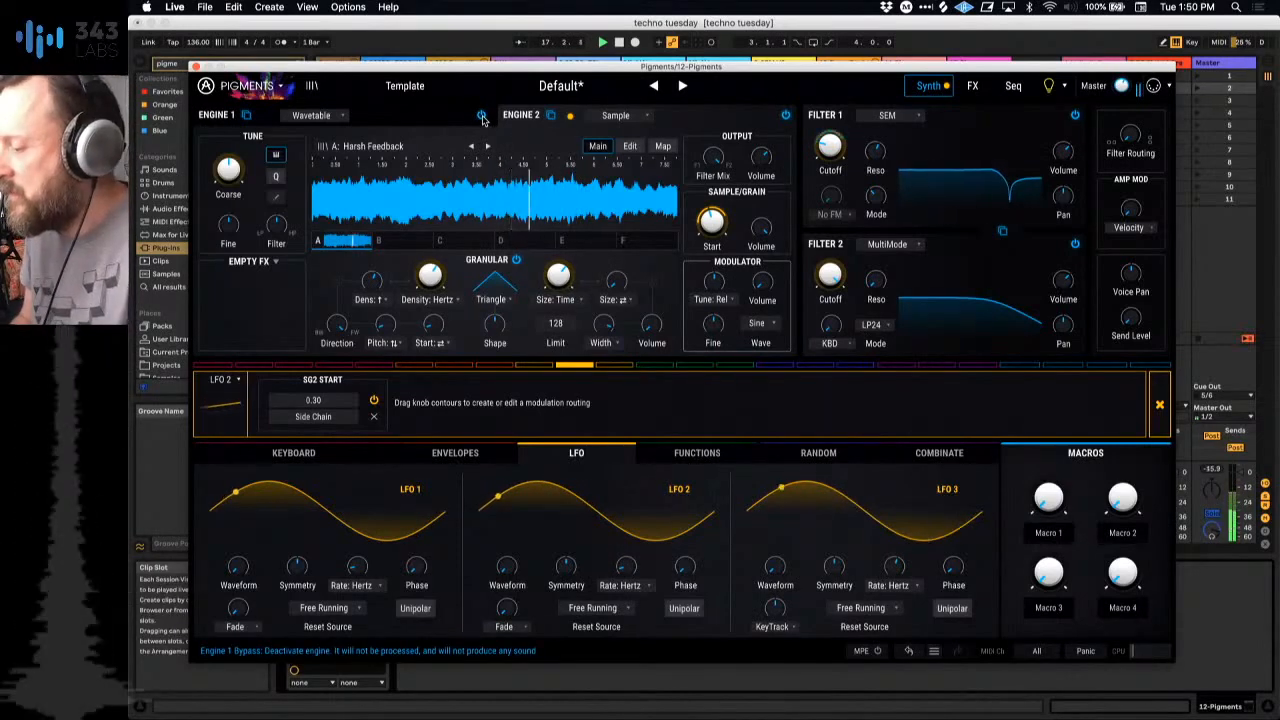
# Step: Reactivate Engine 1 alongside Engine 2 and show its wavetable controls
pyautogui.click(416, 122)
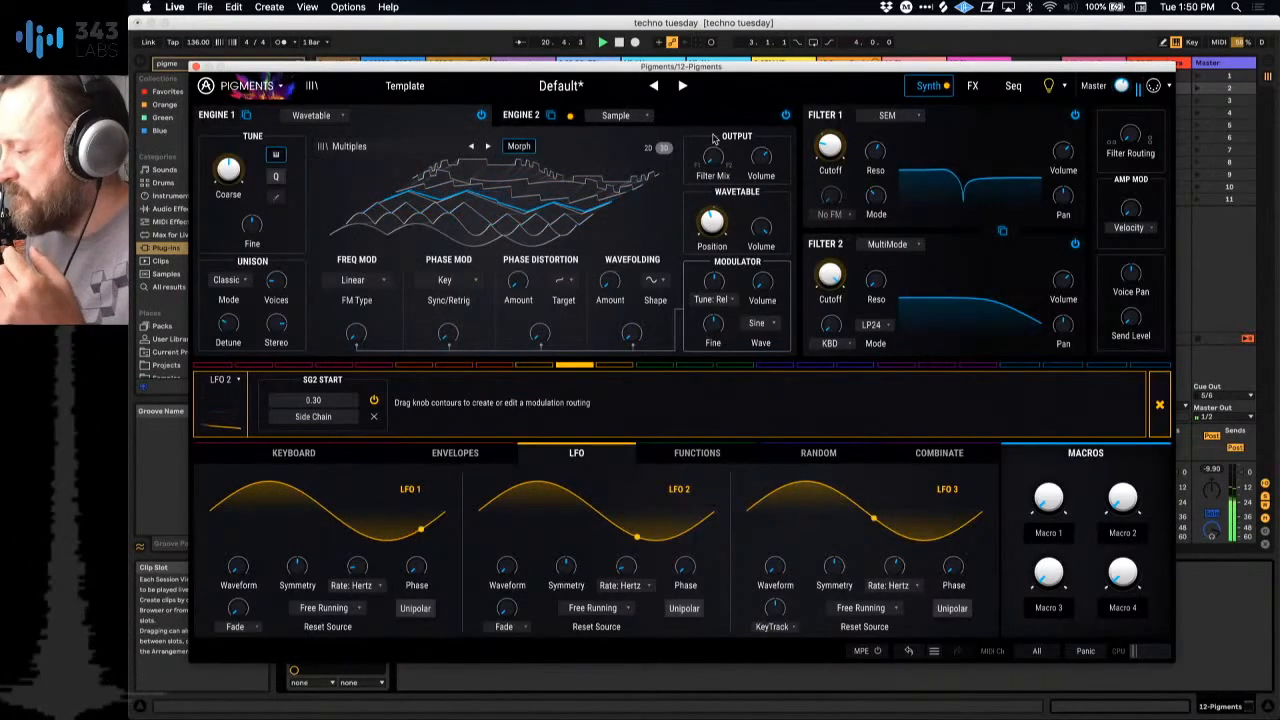
# Step: Adjust Engine 2's output volume to about 0.2 dB and return to Engine 1's wavetable controls
pyautogui.click(590, 116)
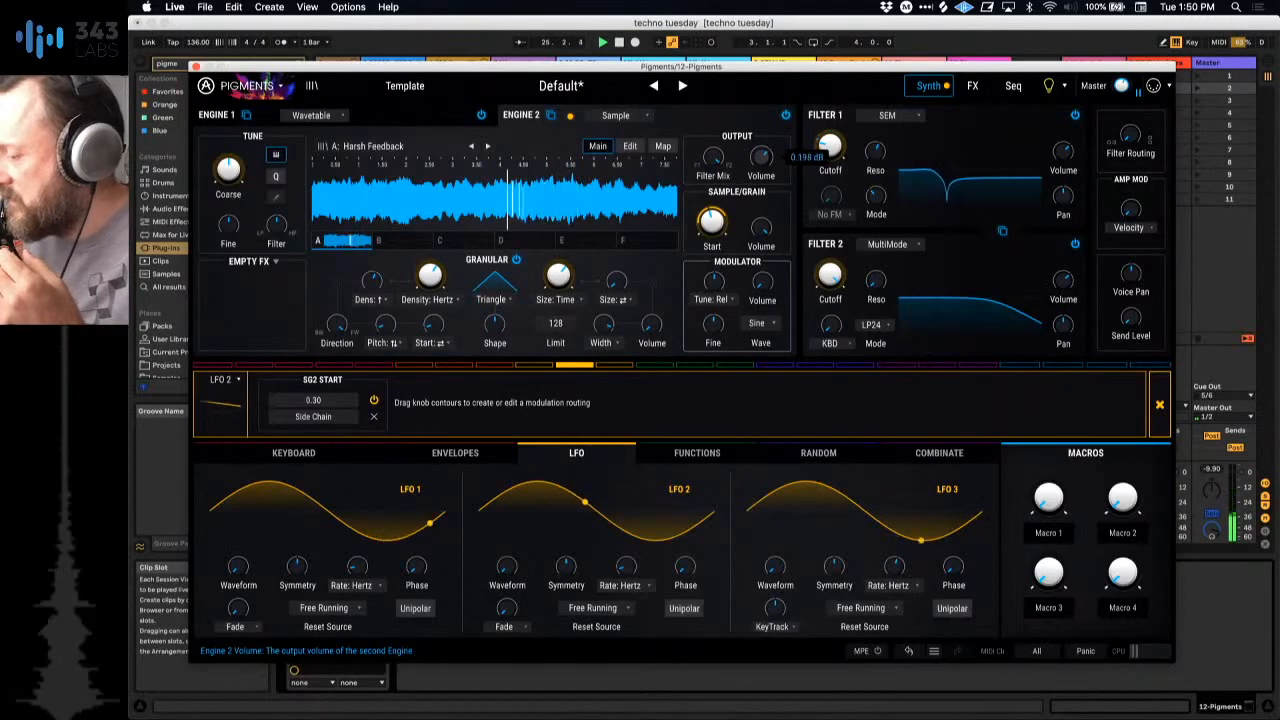
pyautogui.click(415, 112)
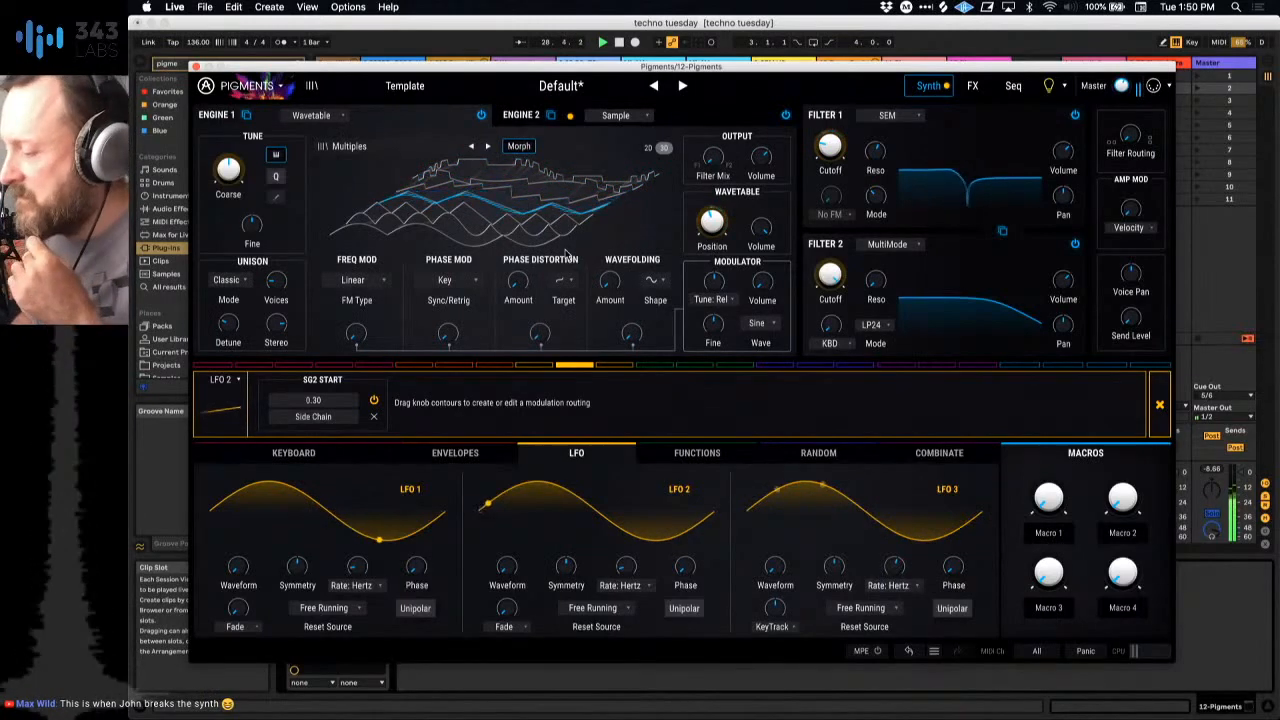
# Step: Lengthen the decay of Env 2 and Env 3 slightly and close the Pigments window
pyautogui.click(455, 452)
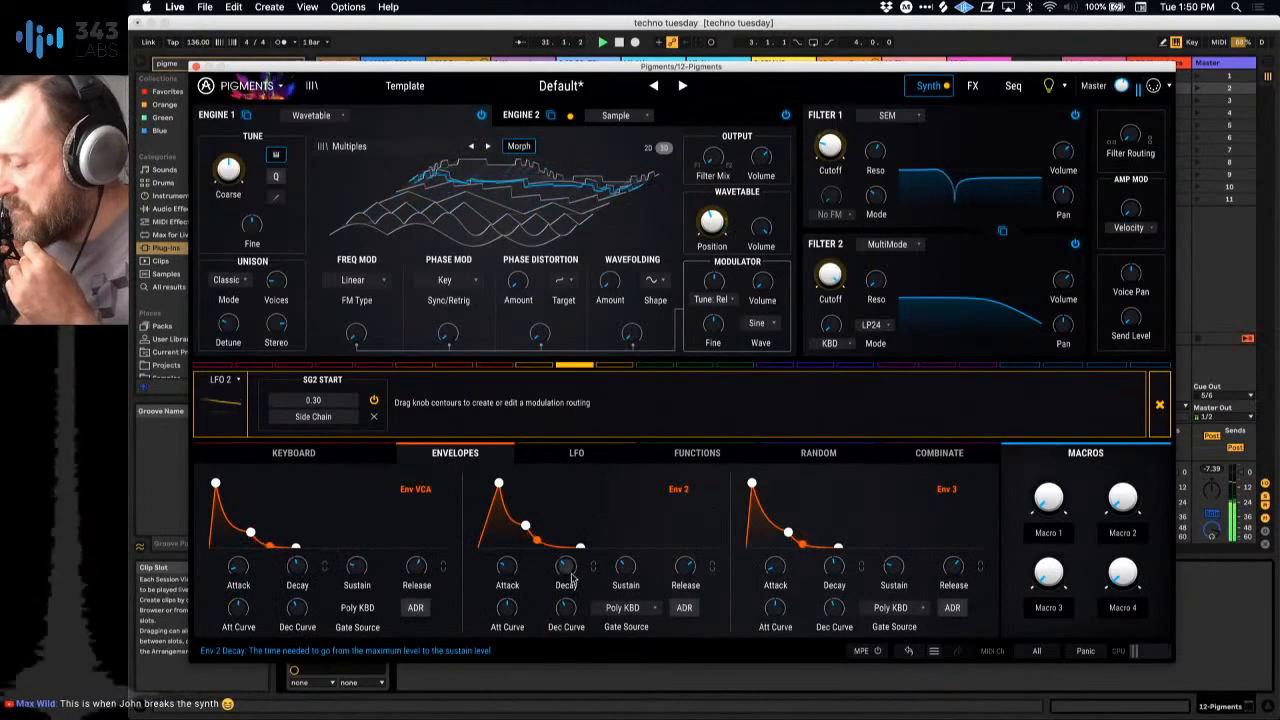
pyautogui.moveTo(572, 576); pyautogui.dragTo(572, 570)
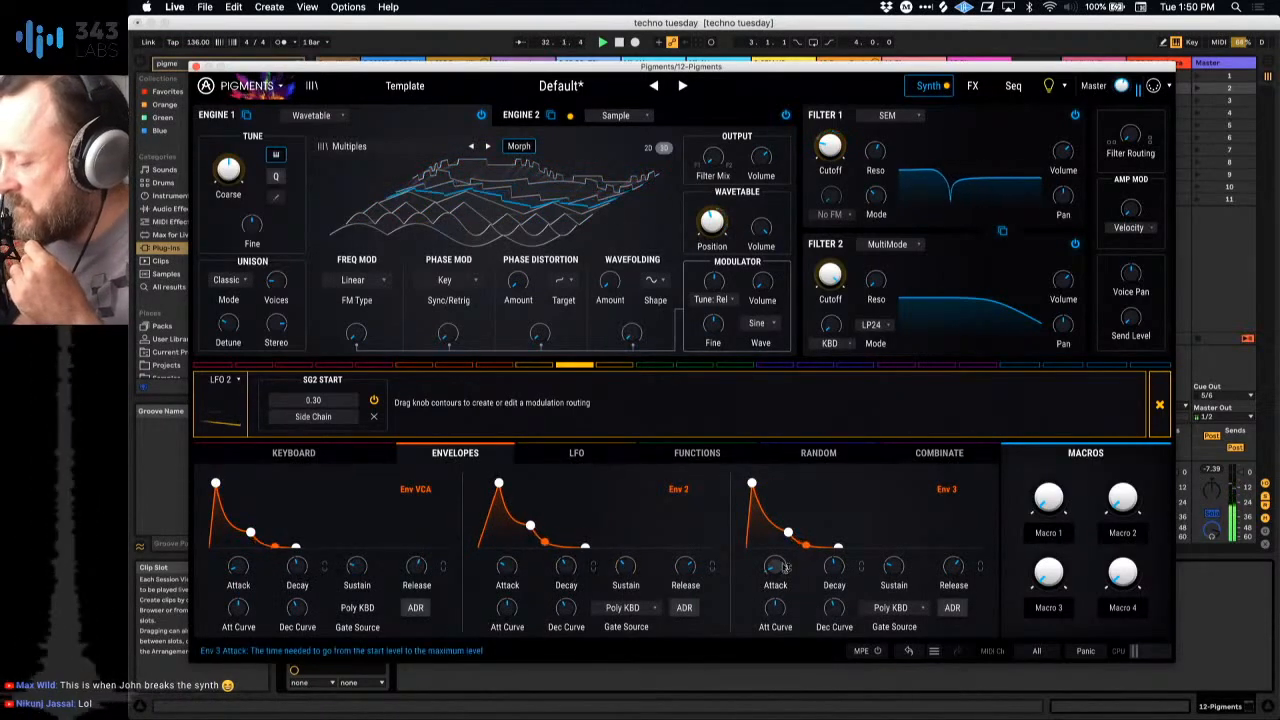
pyautogui.moveTo(836, 571); pyautogui.dragTo(836, 565)
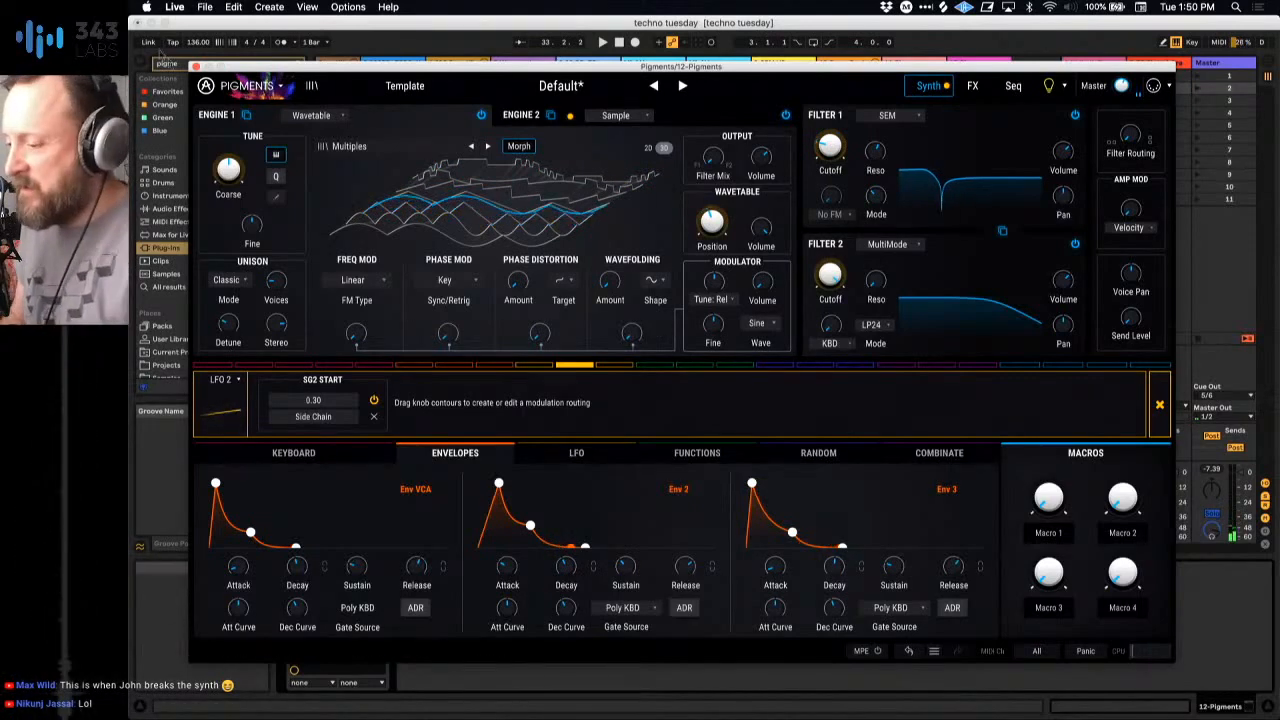
pyautogui.click(196, 66)
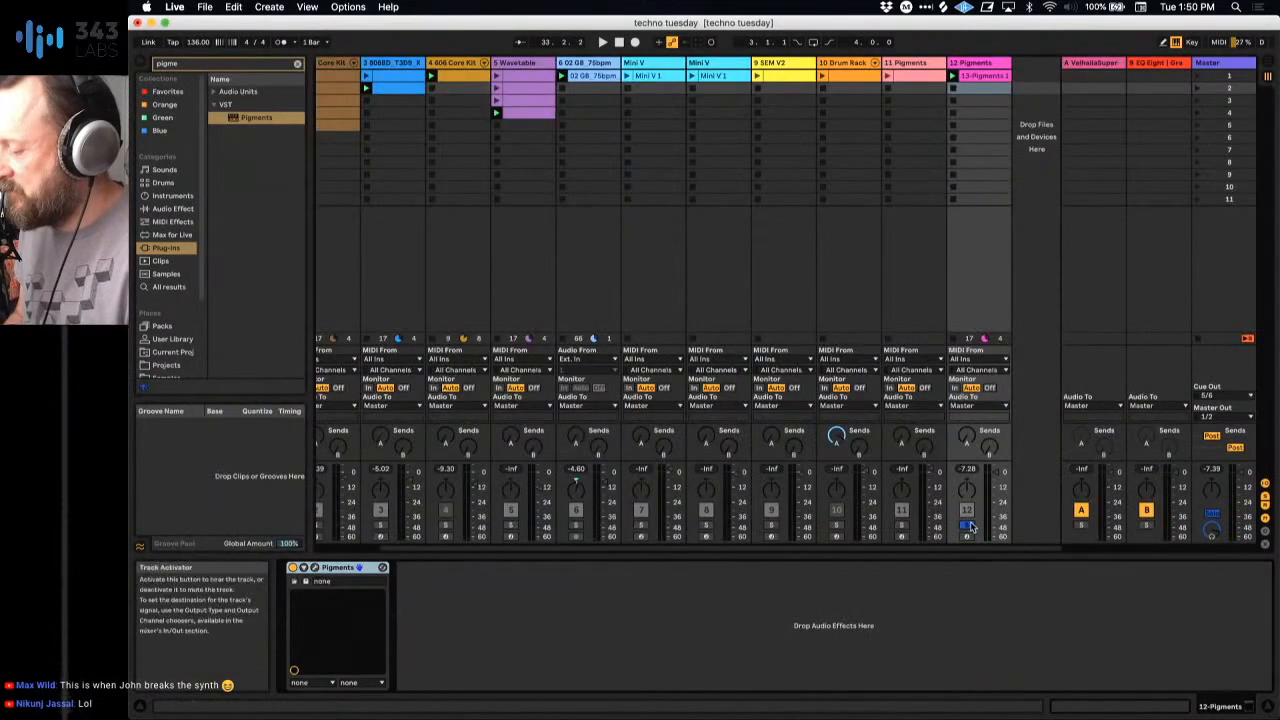
# Step: Play the full mix and launch track 2's 909 Core Kit clips in scenes 3, 4 and 5 in turn
pyautogui.press('space')
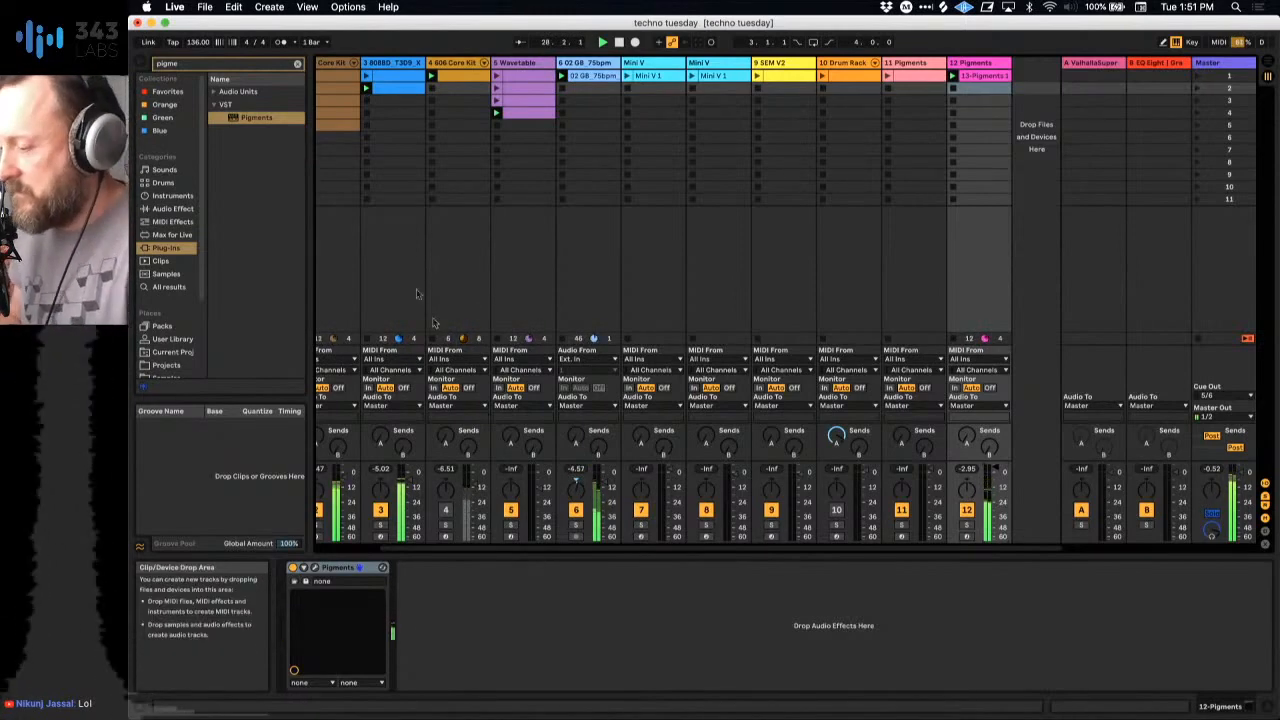
pyautogui.hscroll(-2, 380, 112)
pyautogui.click(383, 101)
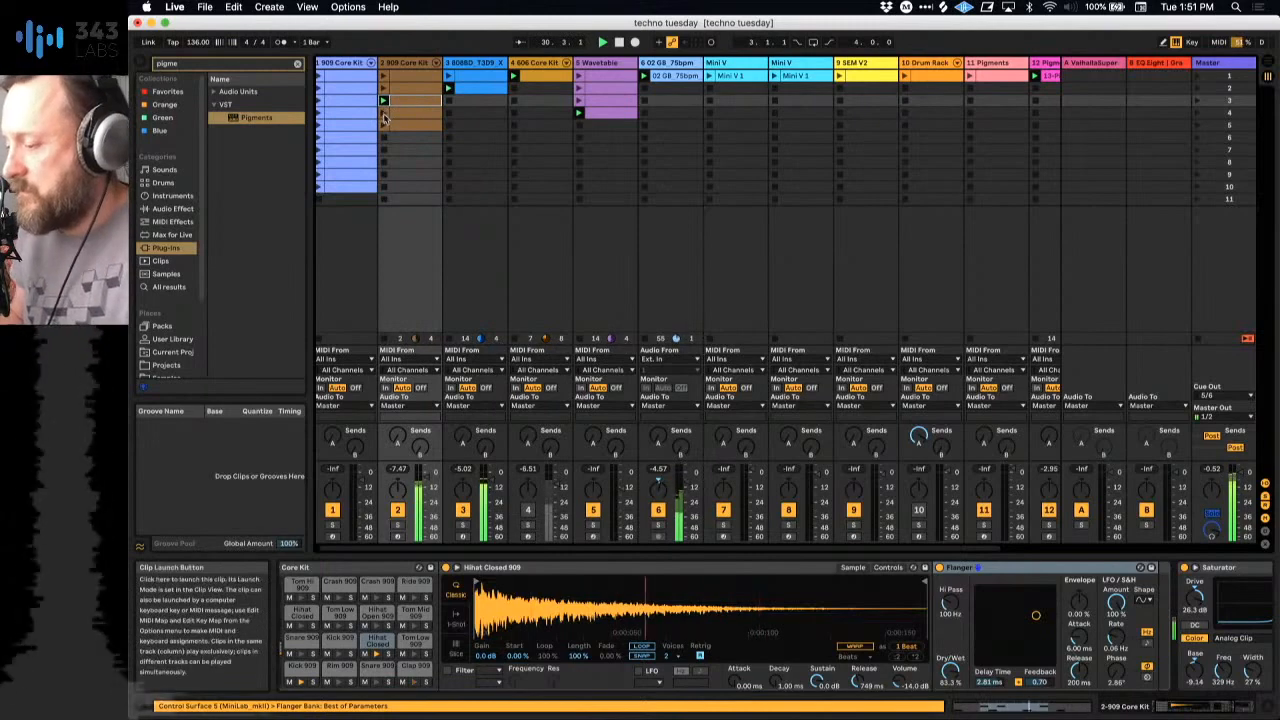
pyautogui.click(383, 115)
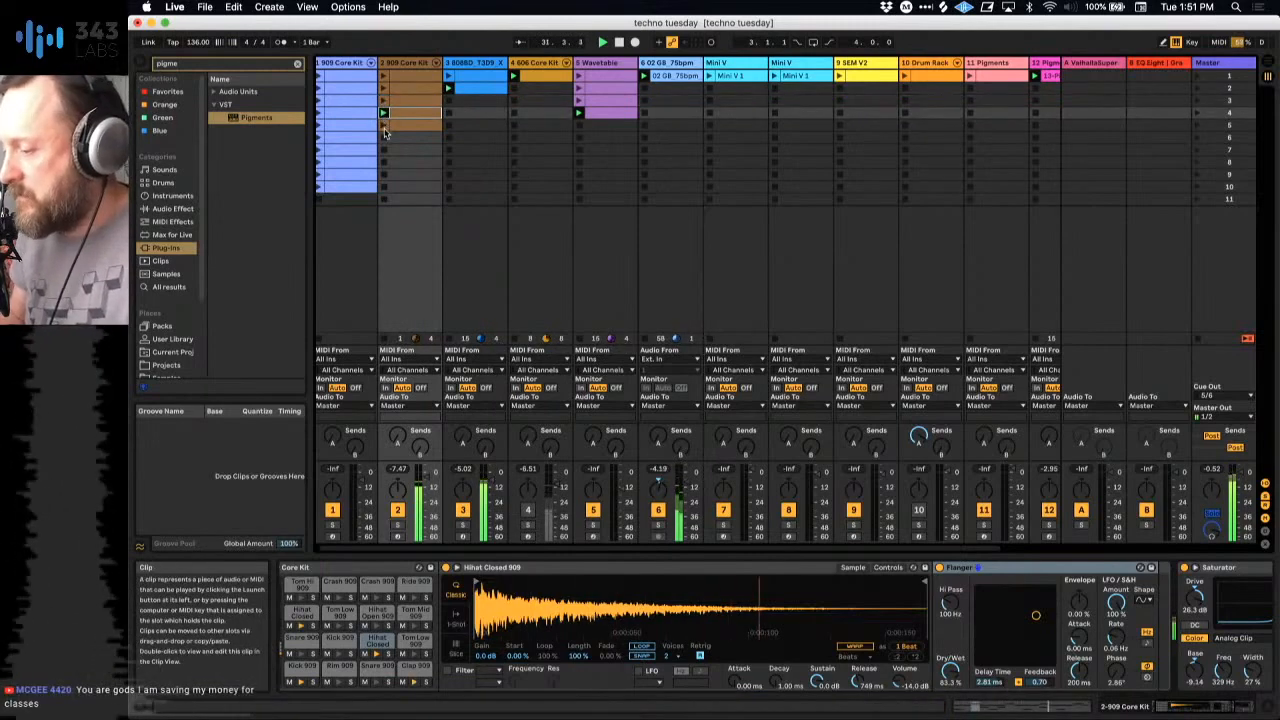
pyautogui.click(384, 125)
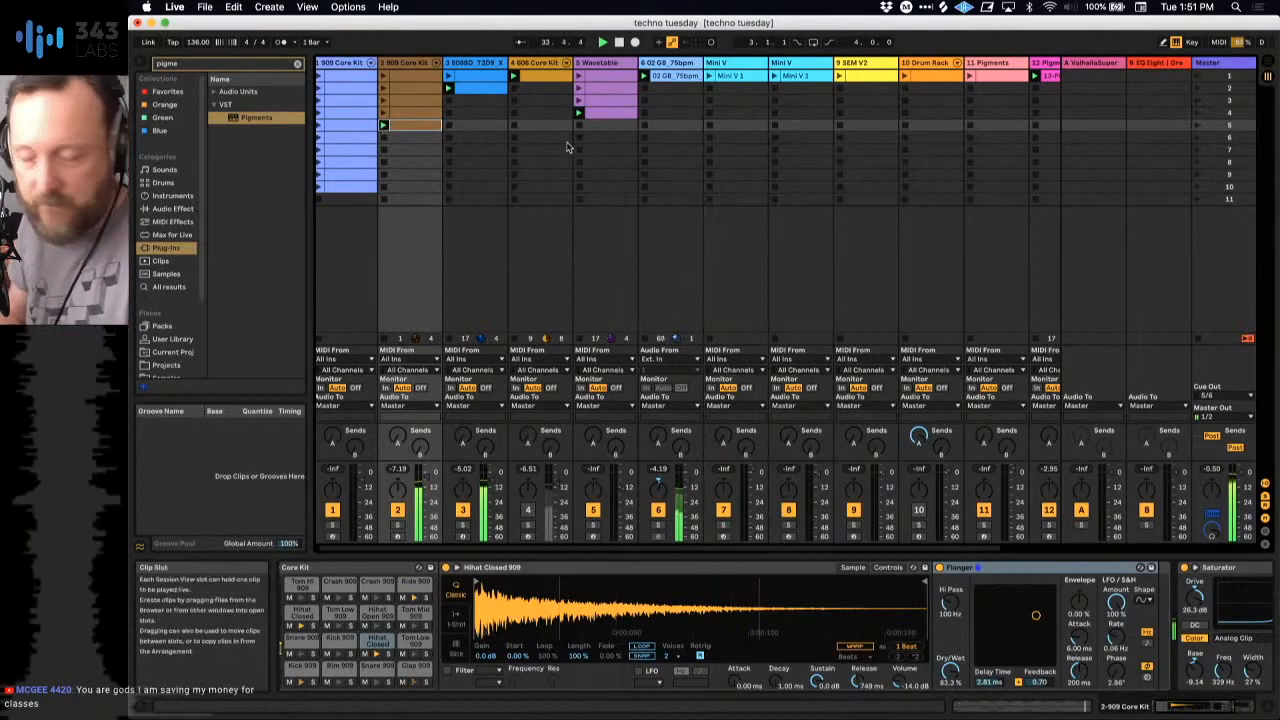
# Step: Crop track 12's Pigments clip to its one-bar loop and duplicate the loop twice to reach four bars
pyautogui.hscroll(5, 600, 170)
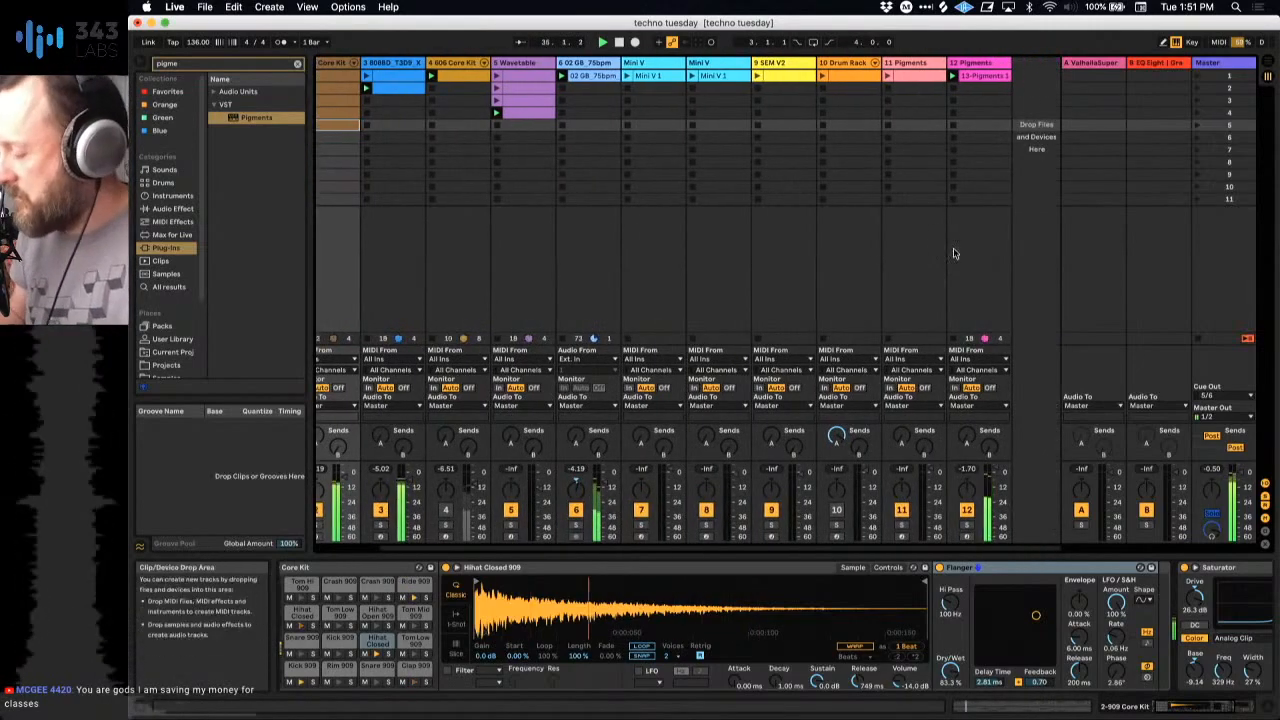
pyautogui.doubleClick(982, 77)
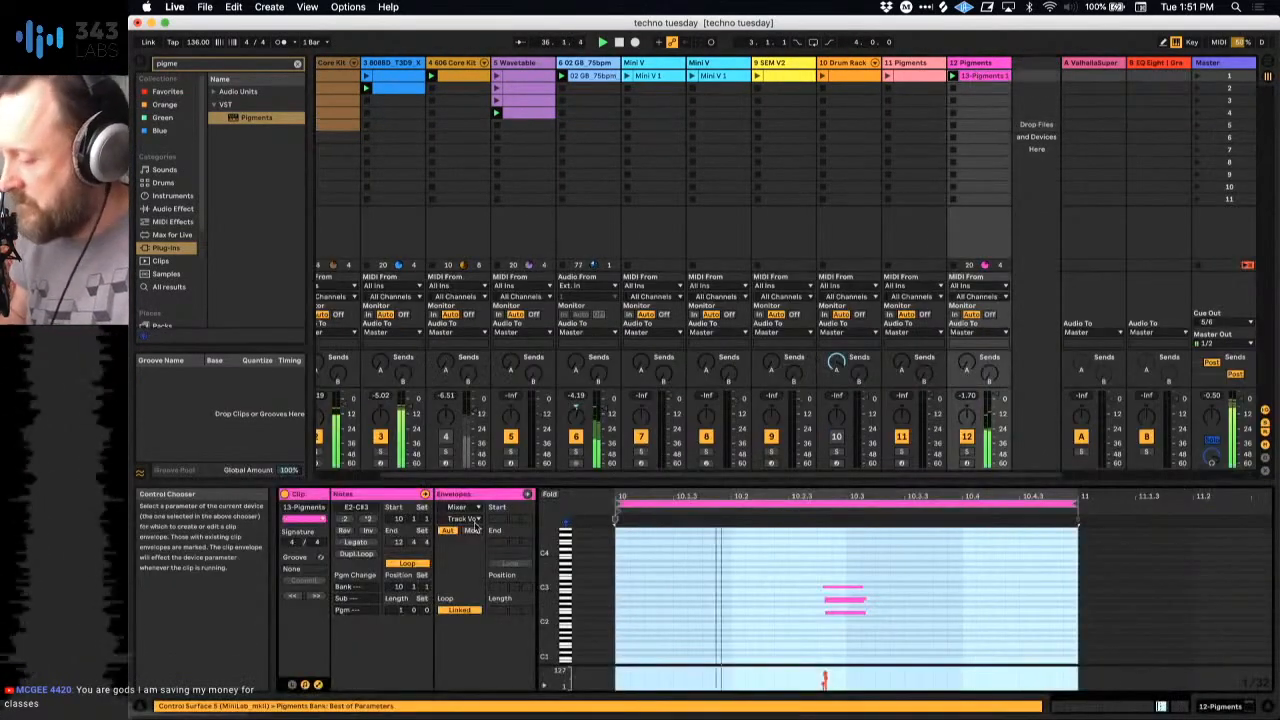
pyautogui.rightClick(675, 567)
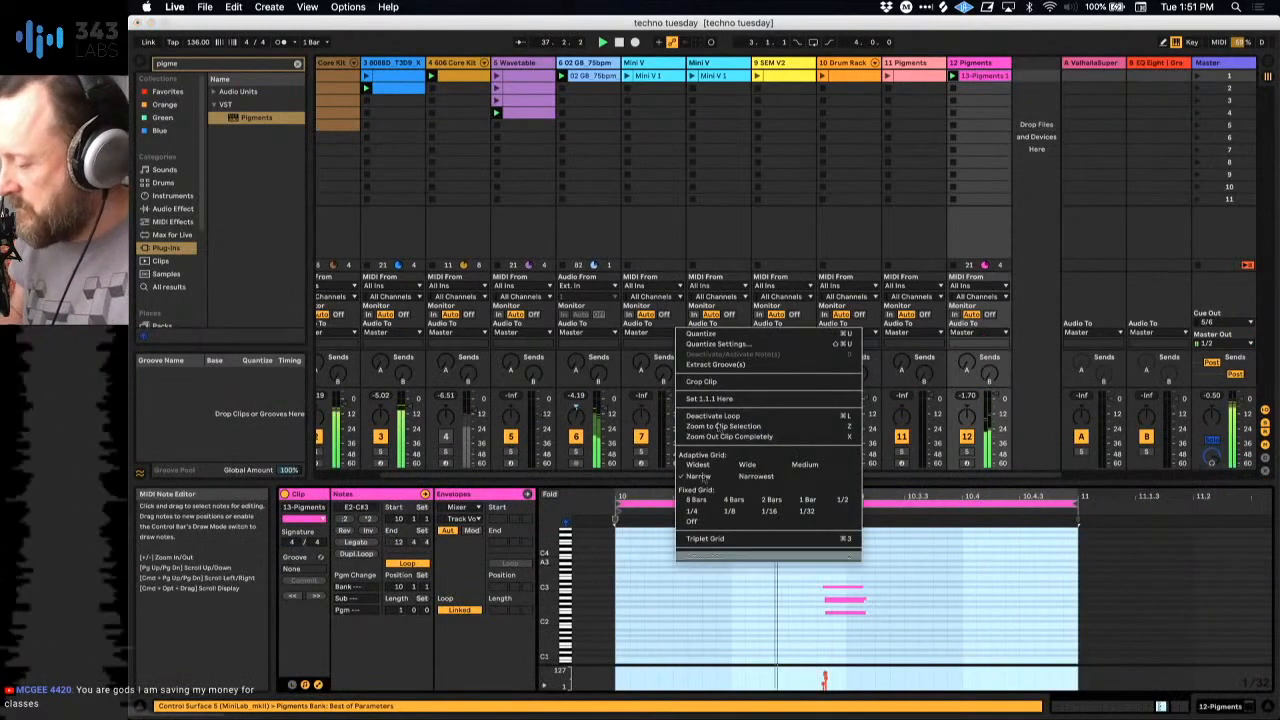
pyautogui.click(720, 380)
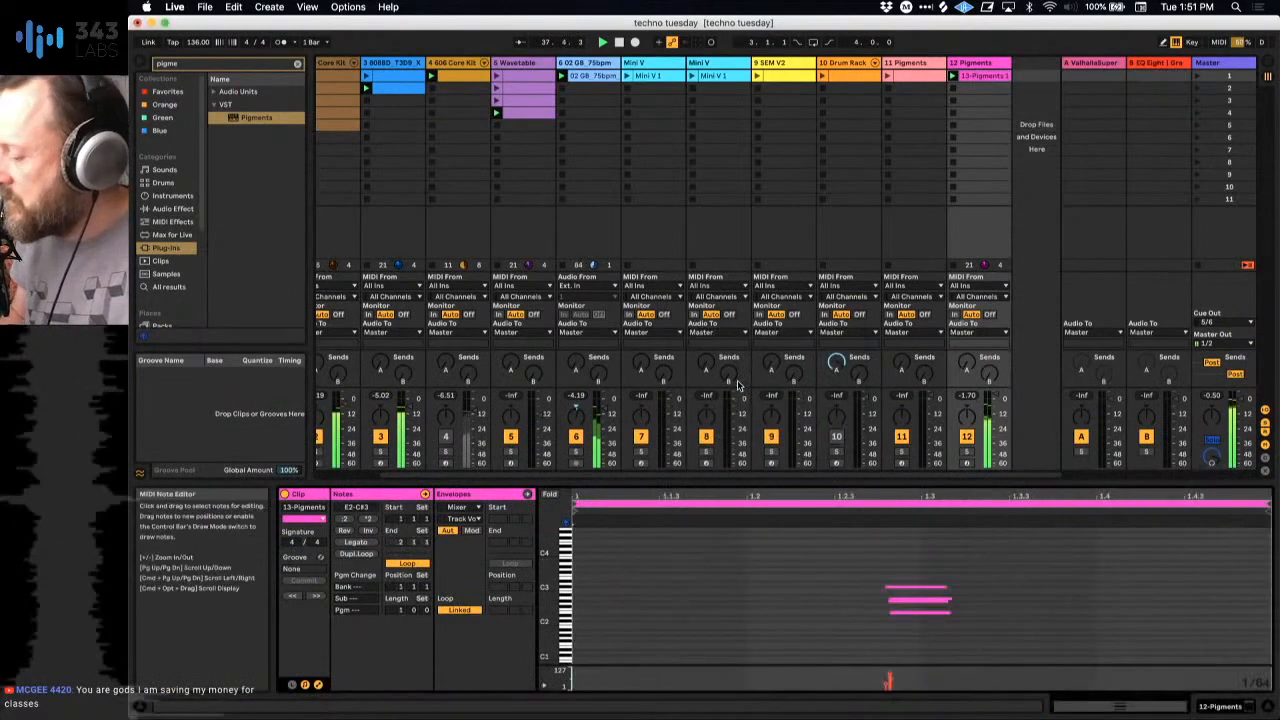
pyautogui.click(357, 553)
pyautogui.click(357, 553)
# Step: Transpose the first bar's chord in the Pigments clip up one octave and play the session
pyautogui.click(981, 575)
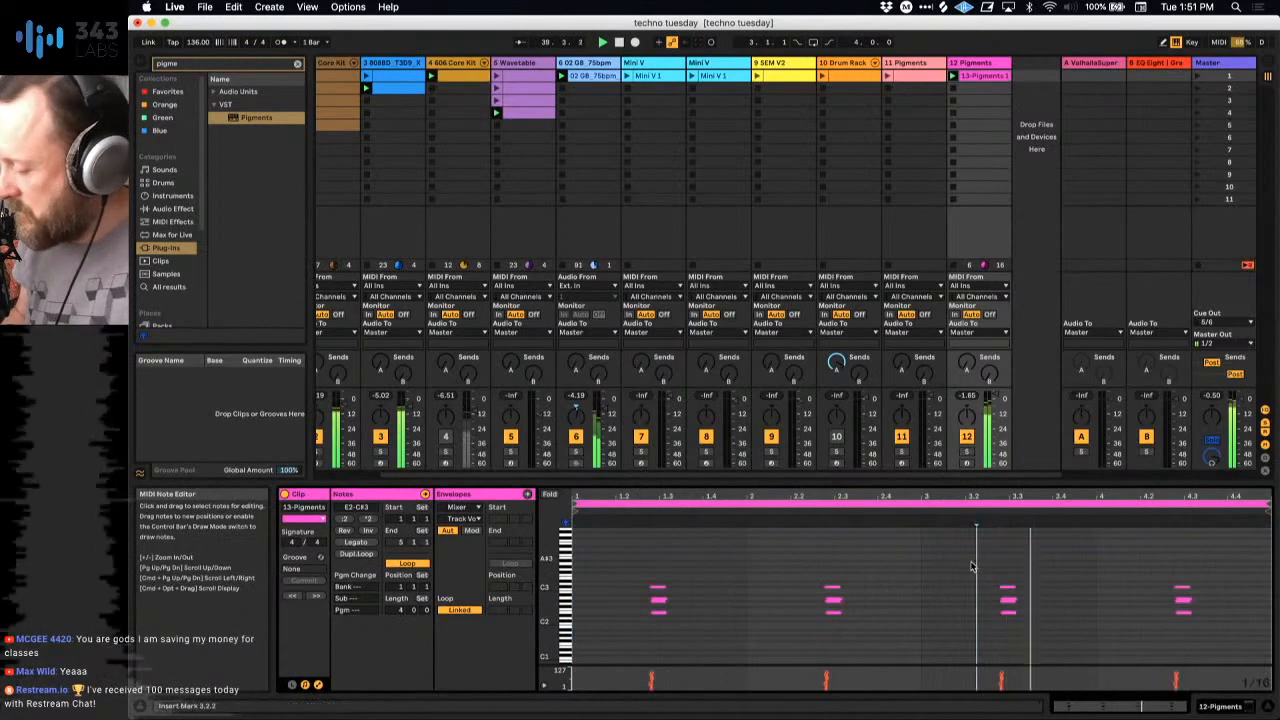
pyautogui.moveTo(630, 552); pyautogui.dragTo(654, 648)
pyautogui.hotkey('shift', 'Up')
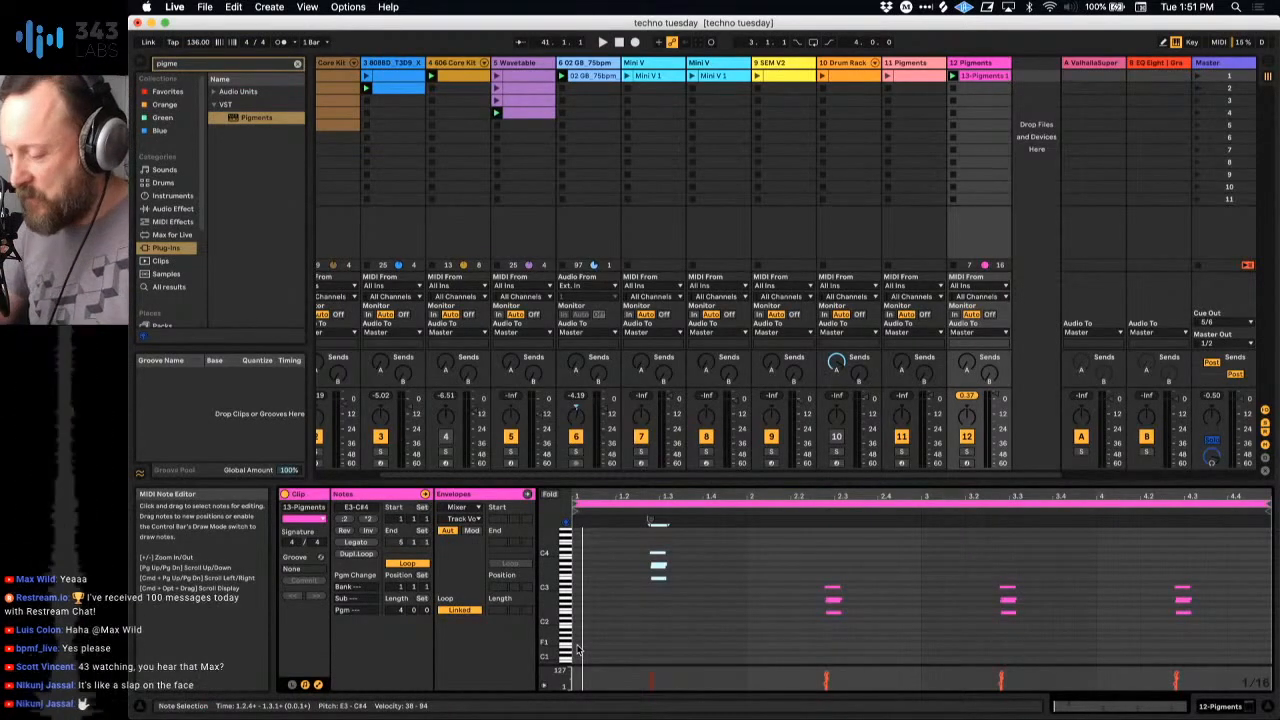
pyautogui.press('space')
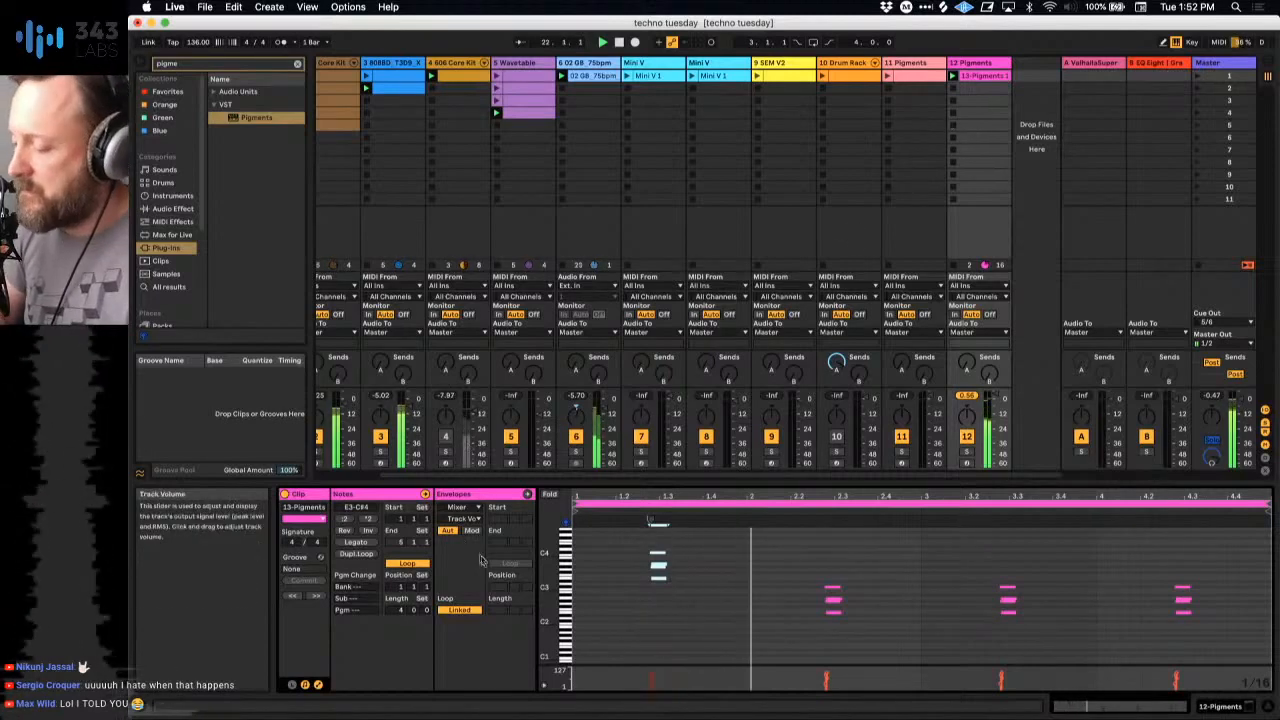
# Step: Duplicate track 12's Pigments clip into scene 2 and transpose all of the copy's notes up three semitones
pyautogui.click(980, 78)
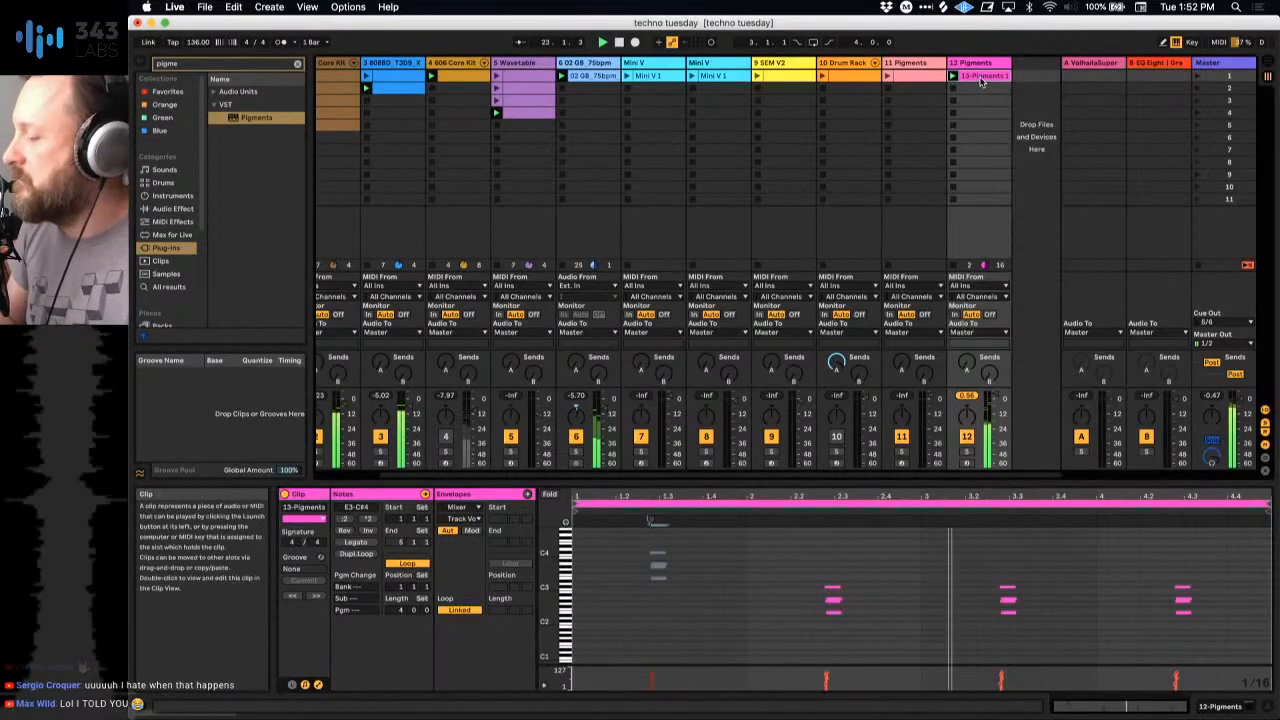
pyautogui.press('super+d')
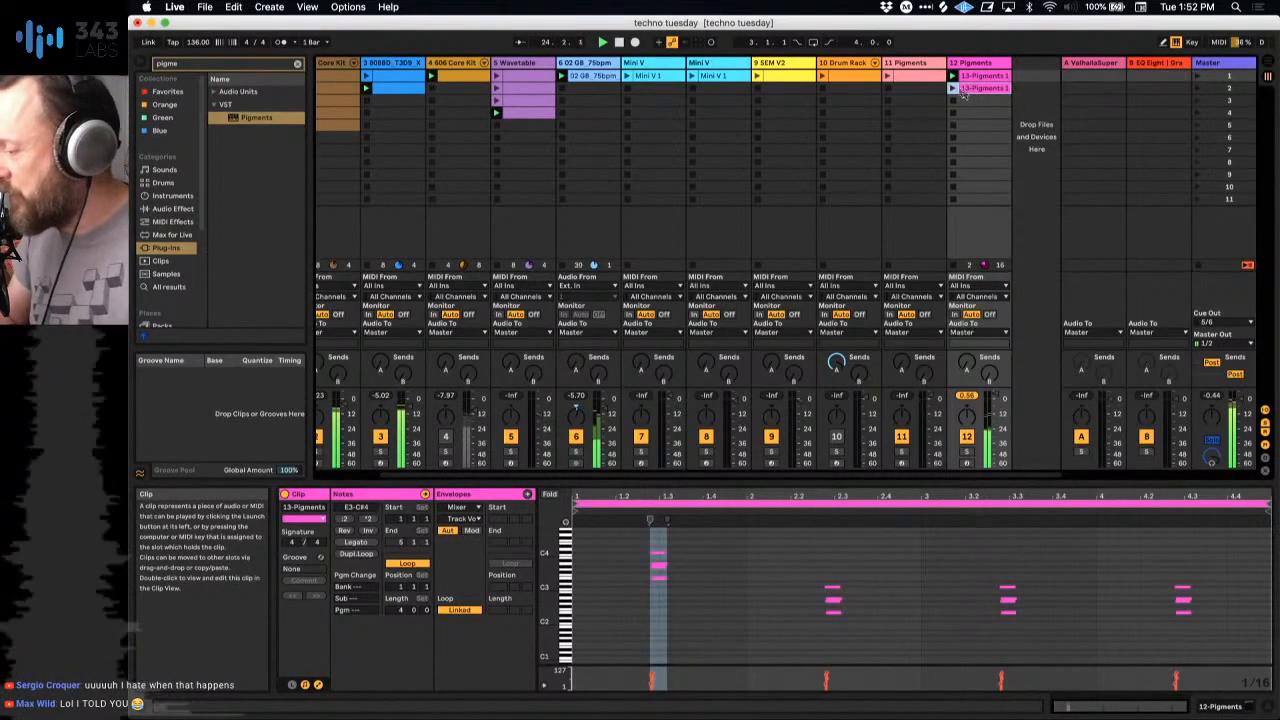
pyautogui.click(768, 561)
pyautogui.press('super+a')
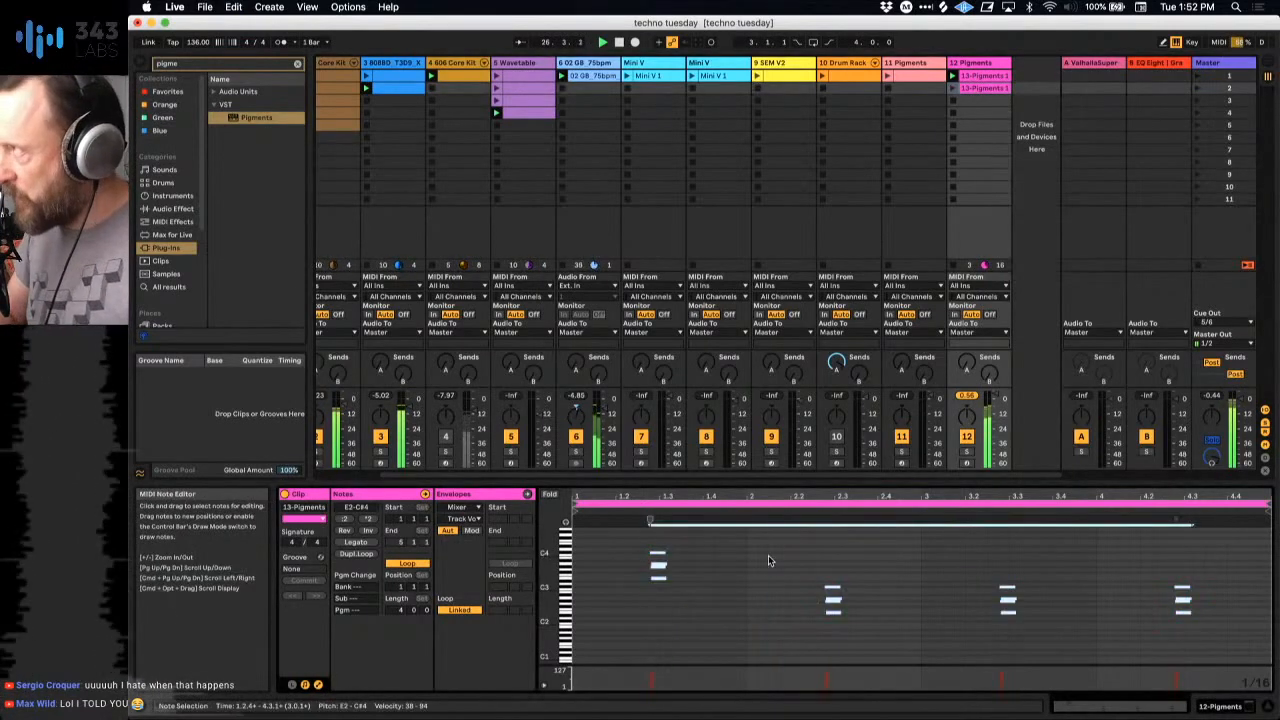
pyautogui.press('Up')
pyautogui.press('Up')
pyautogui.press('Up')
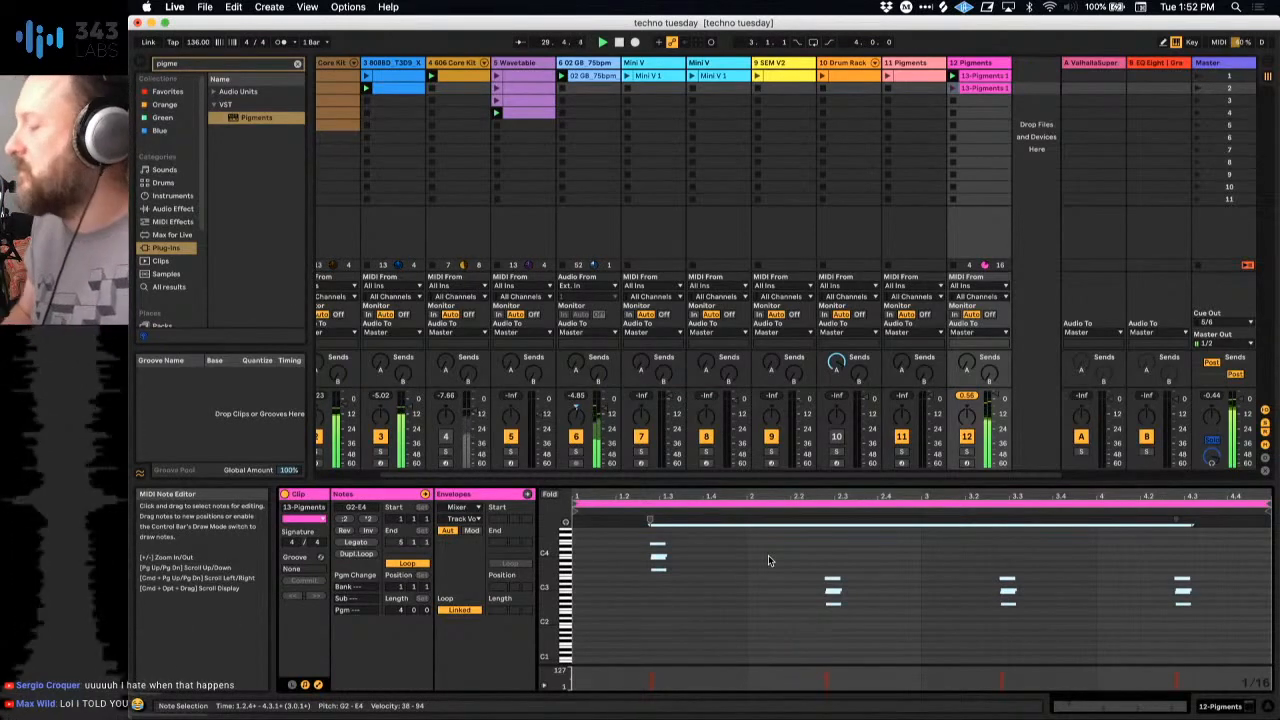
# Step: Launch track 12's transposed clip in scene 2 to audition it, and switch back to the clip in scene 1
pyautogui.click(954, 89)
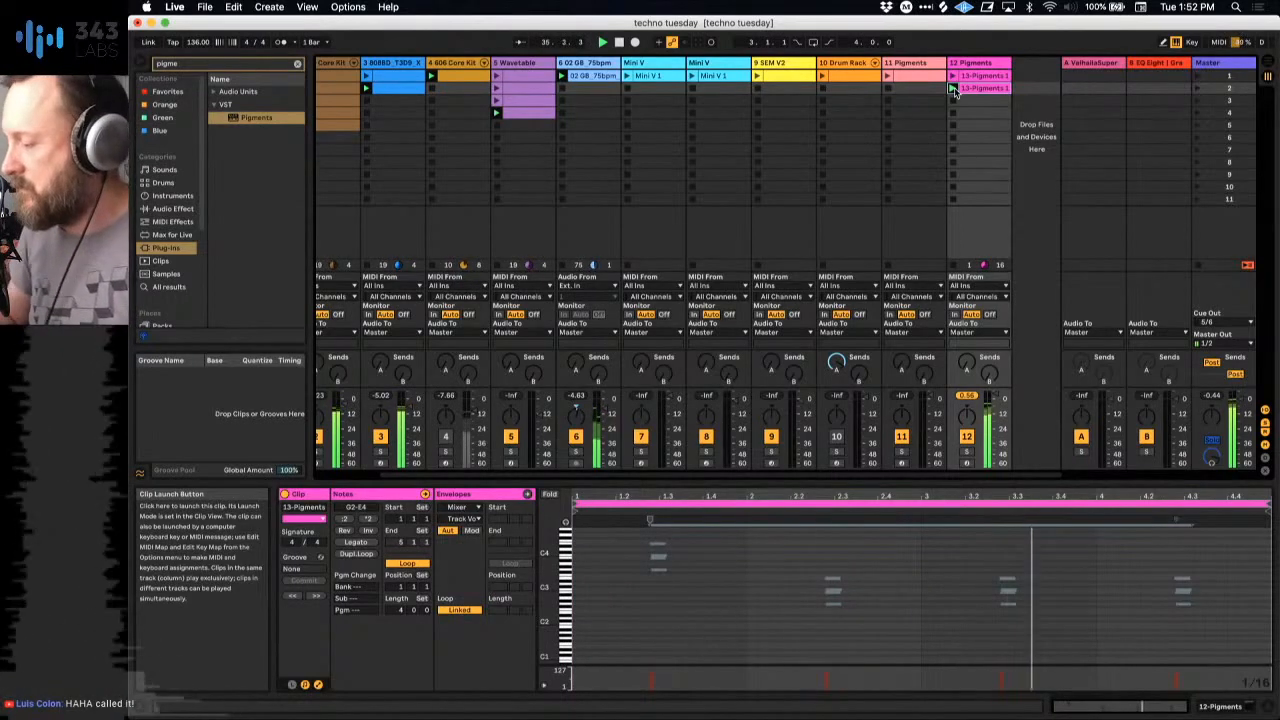
pyautogui.click(952, 77)
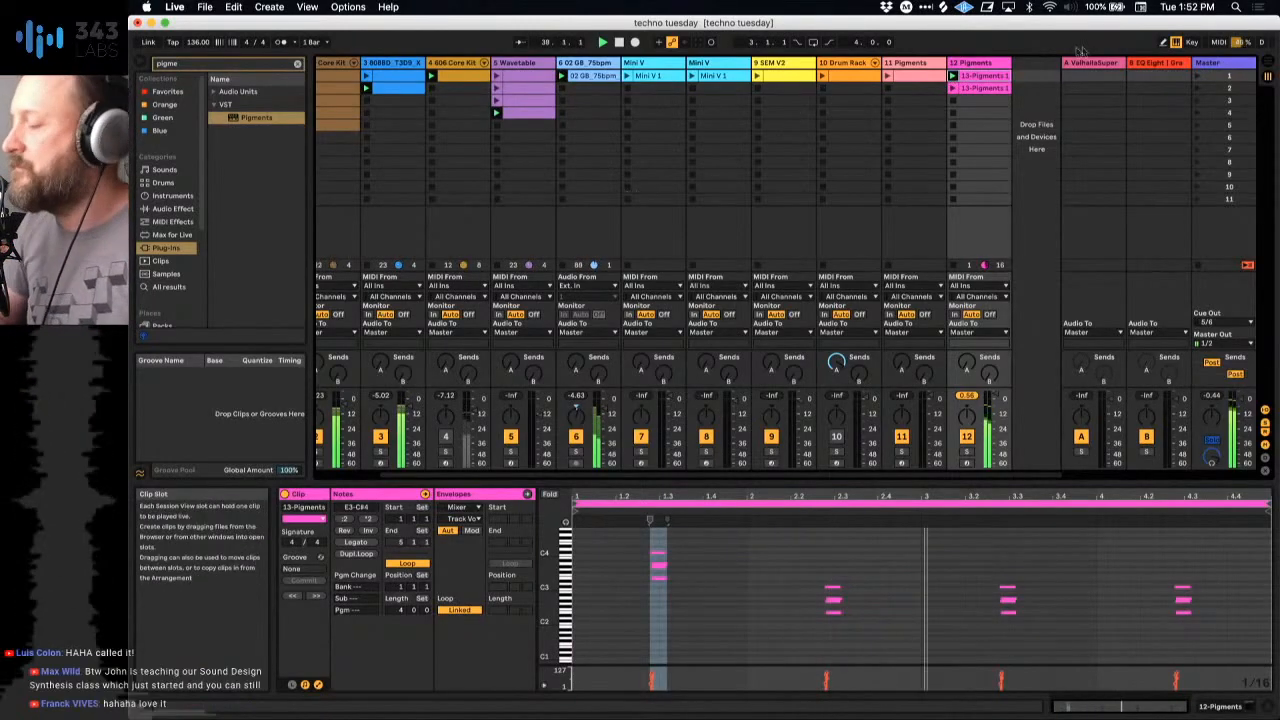
# Step: Launch the 909 Core Kit clip in scene 2 on track 2
pyautogui.hscroll(-2, 580, 206)
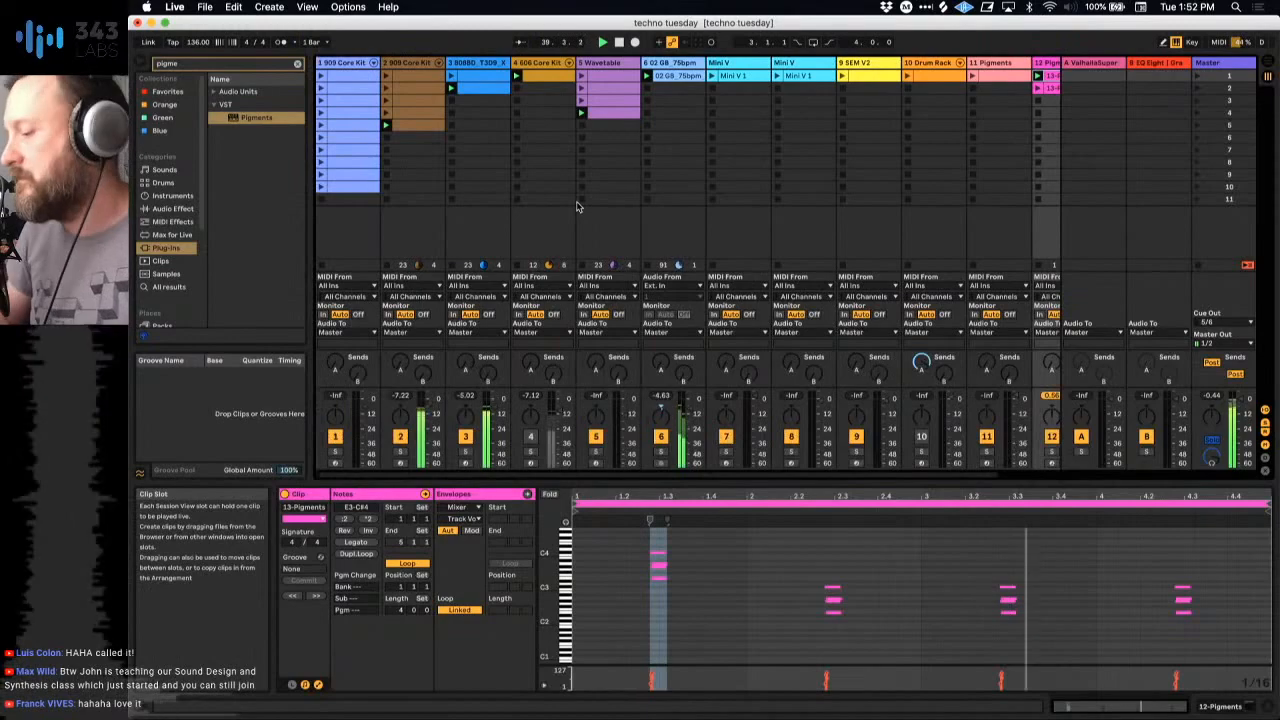
pyautogui.click(404, 119)
pyautogui.hscroll(2, 903, 155)
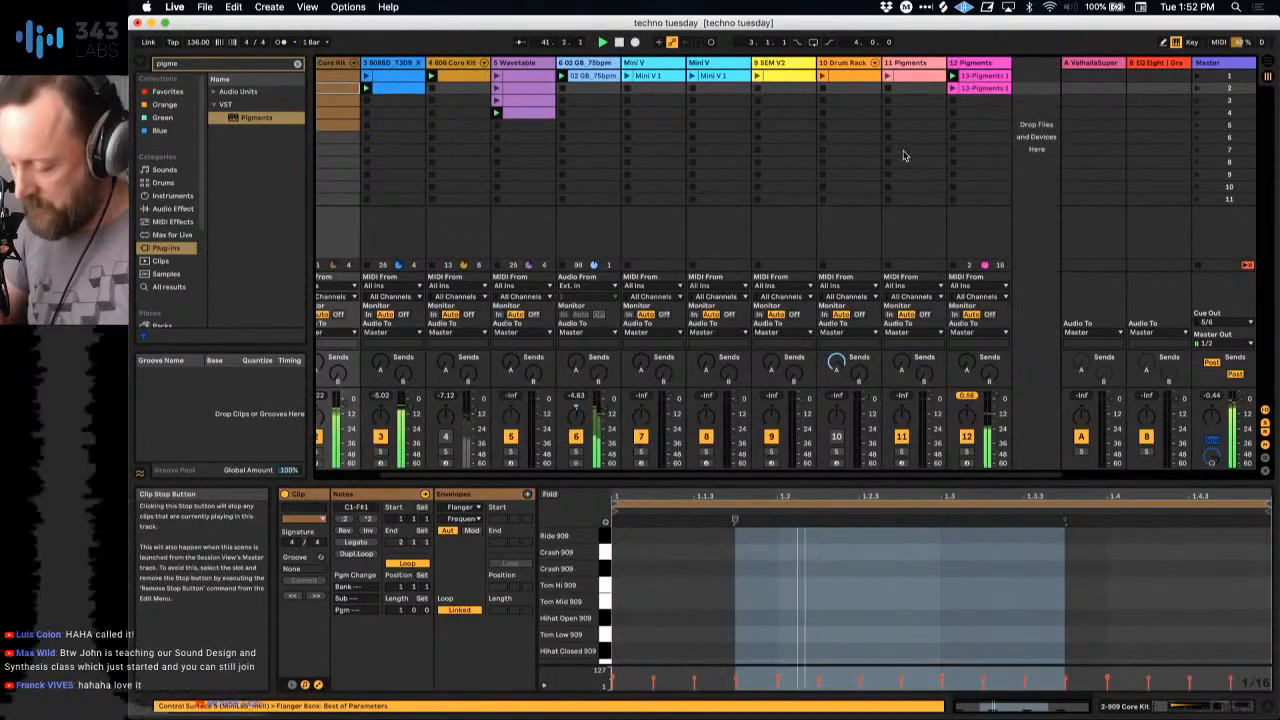